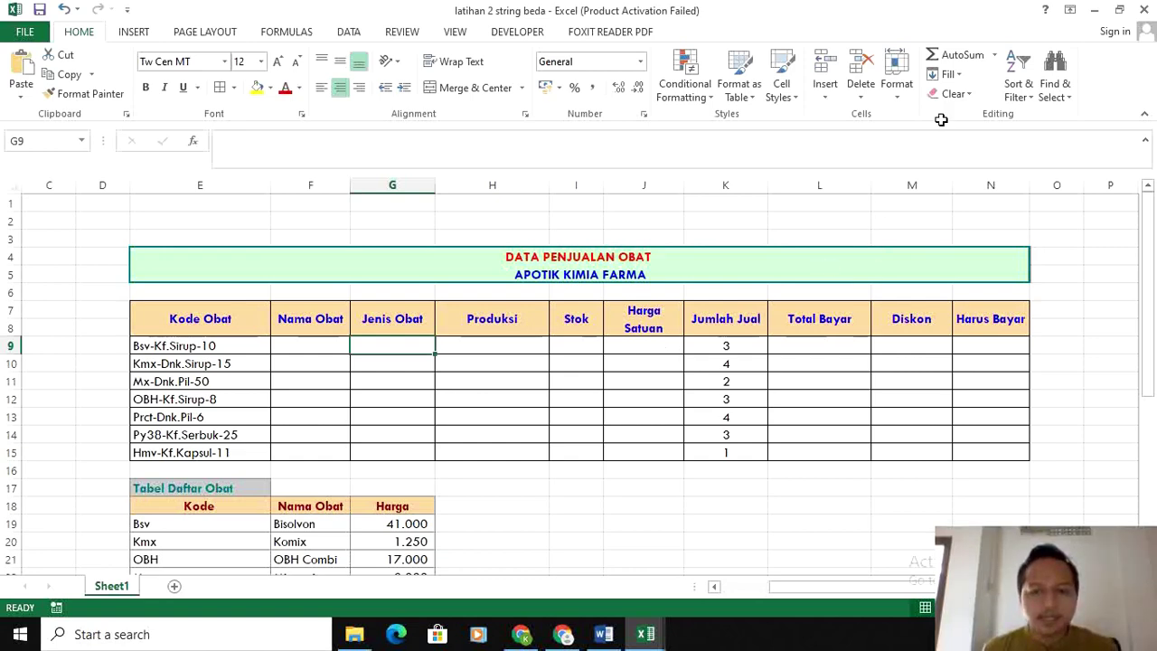
Widen the Nama Obat column (F) slightly
scroll(650, 335, down, 7)
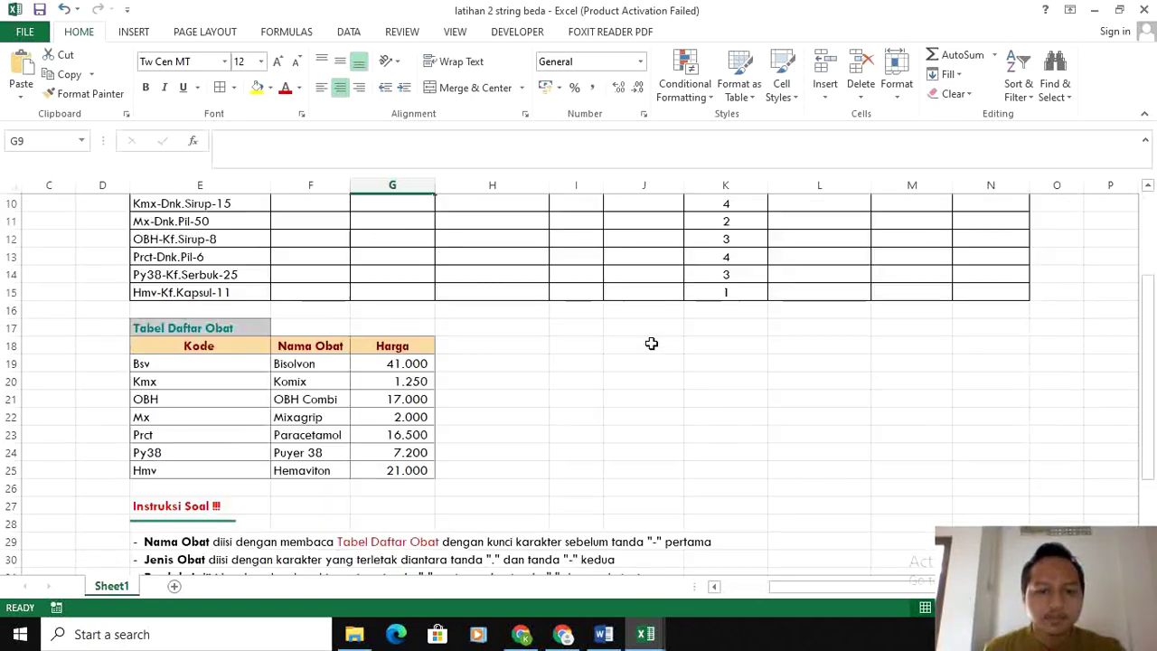
scroll(651, 344, up, 7)
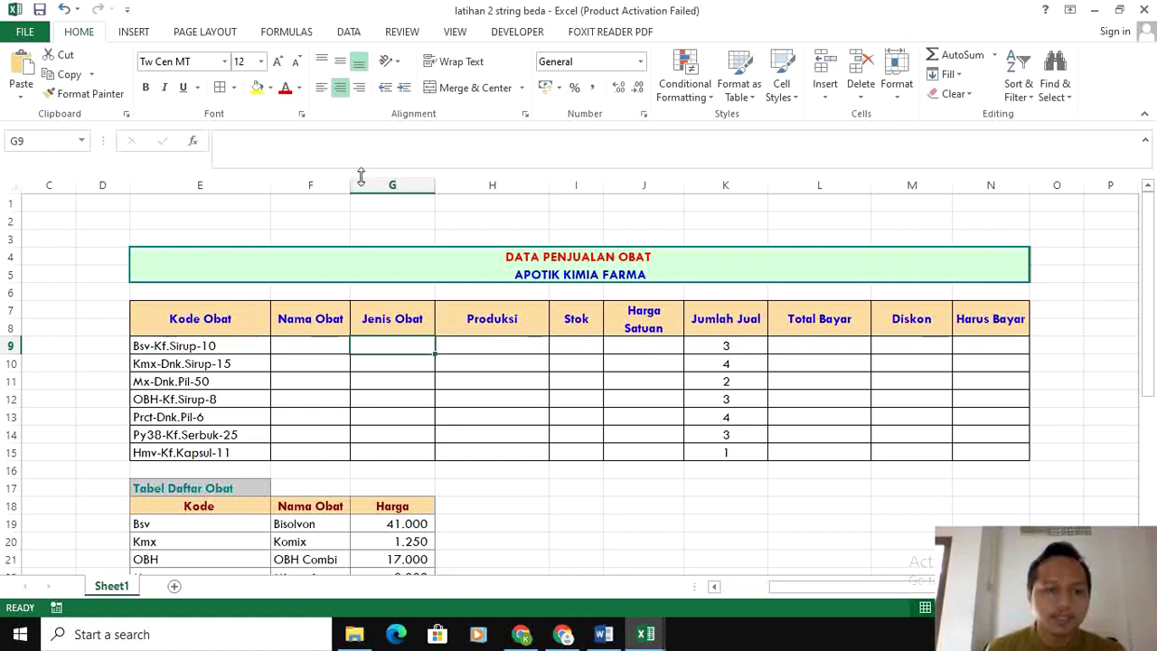
drag(351, 184, 358, 183)
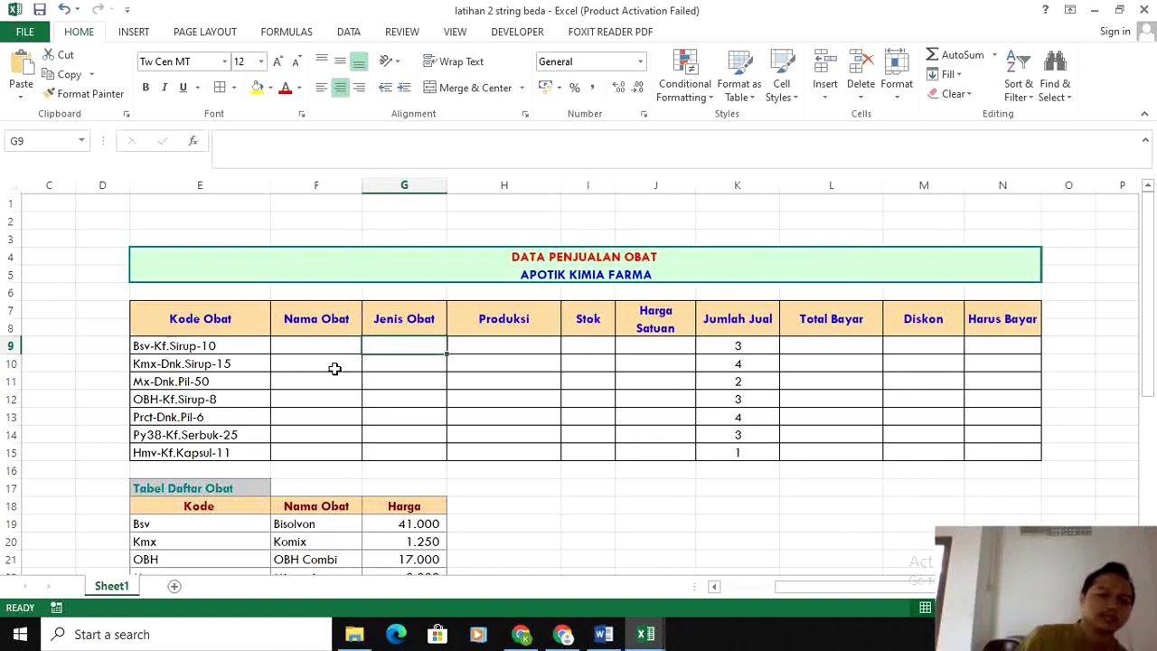
Define the workbook-scoped name tabelobat for the Tabel Daftar Obat data range E19:G25
scroll(364, 357, down, 6)
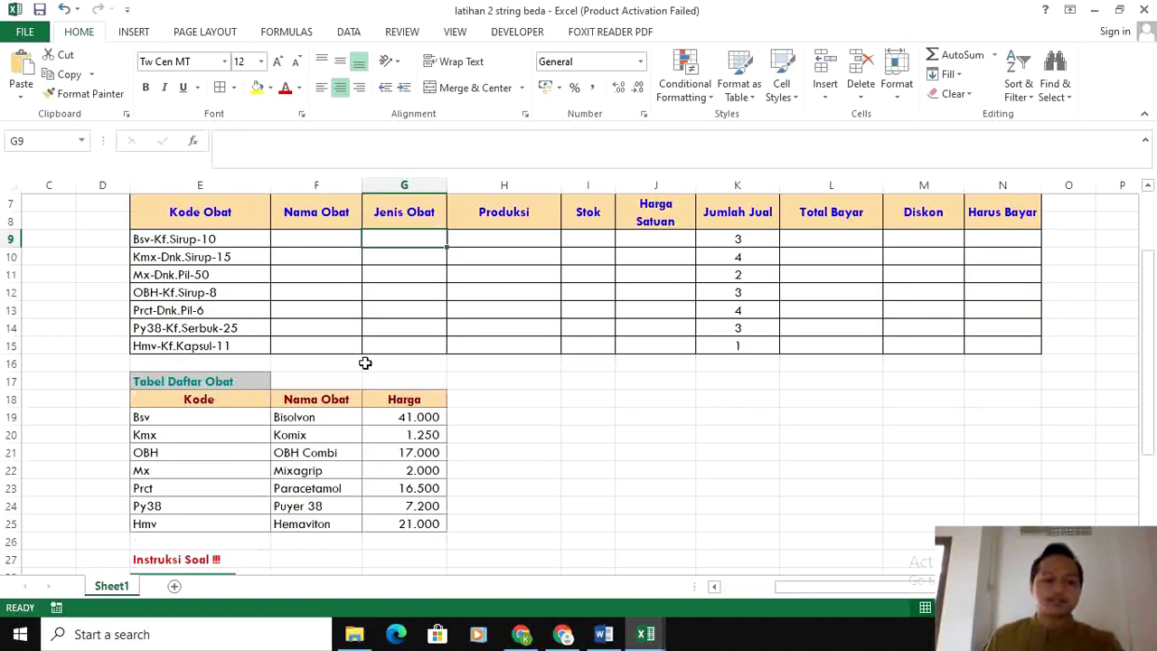
scroll(364, 357, down, 1)
scroll(364, 357, up, 2)
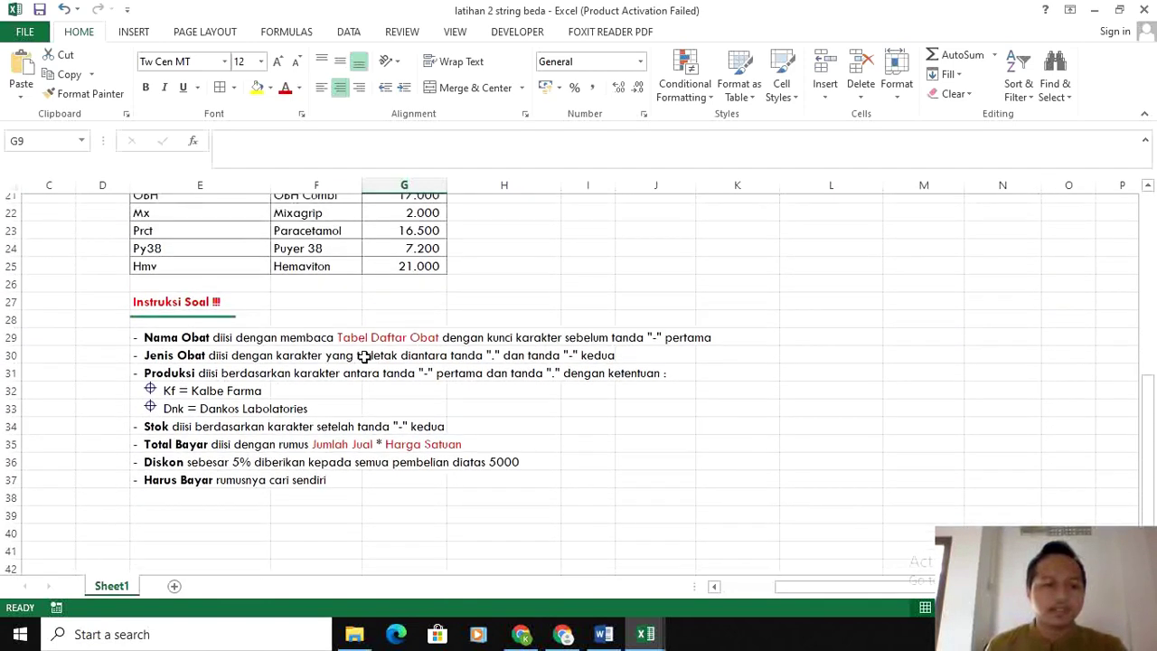
drag(209, 258, 391, 365)
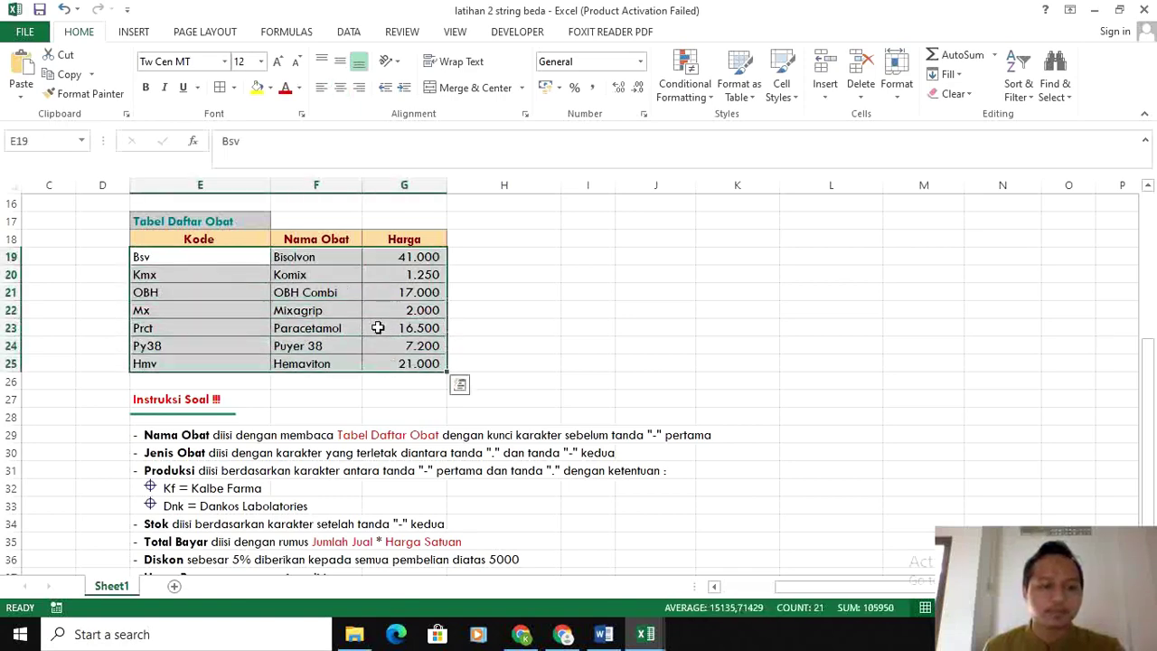
right_click(379, 328)
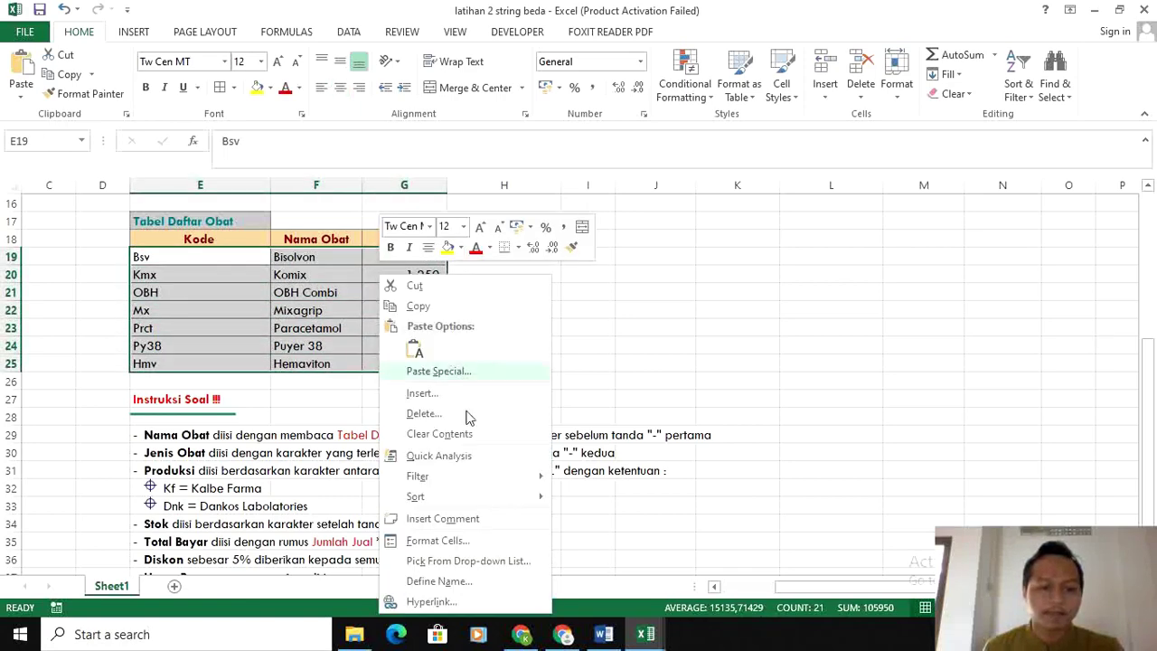
click(461, 583)
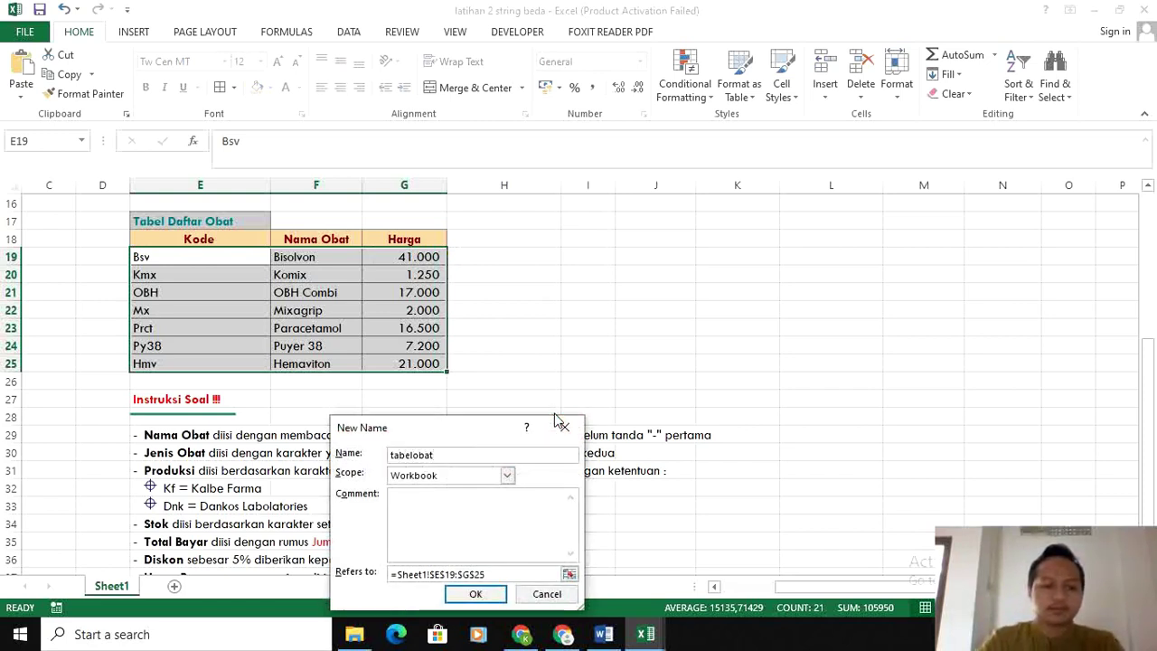
key(Return)
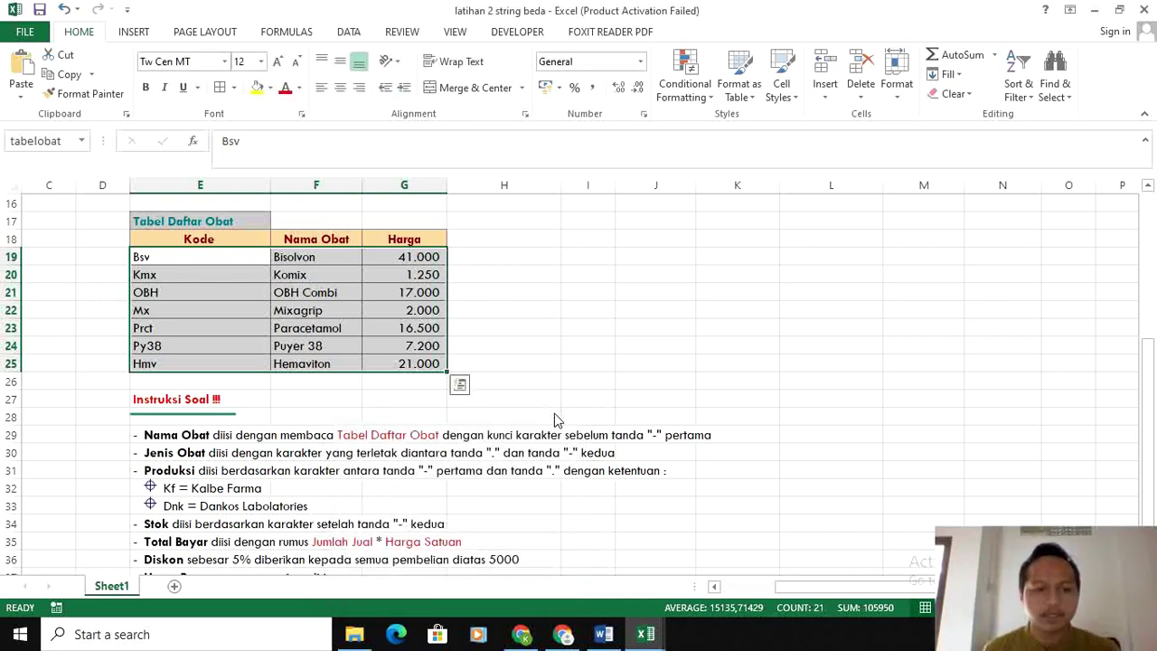
click(573, 329)
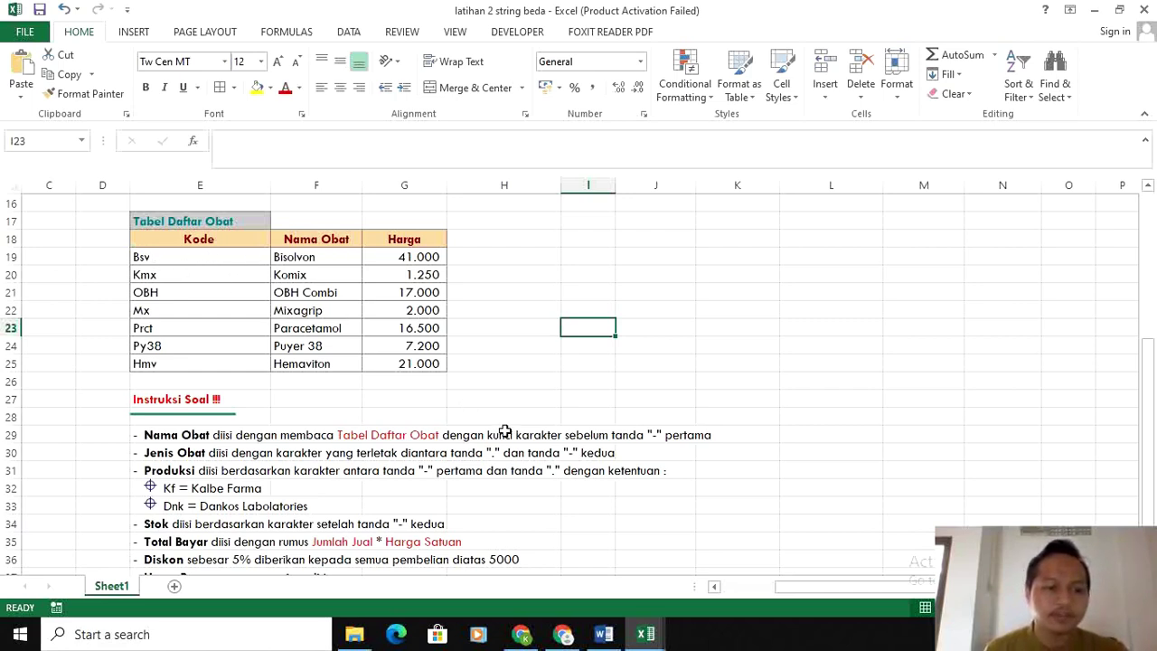
Narrow the Produksi column (H) slightly
scroll(737, 461, up, 5)
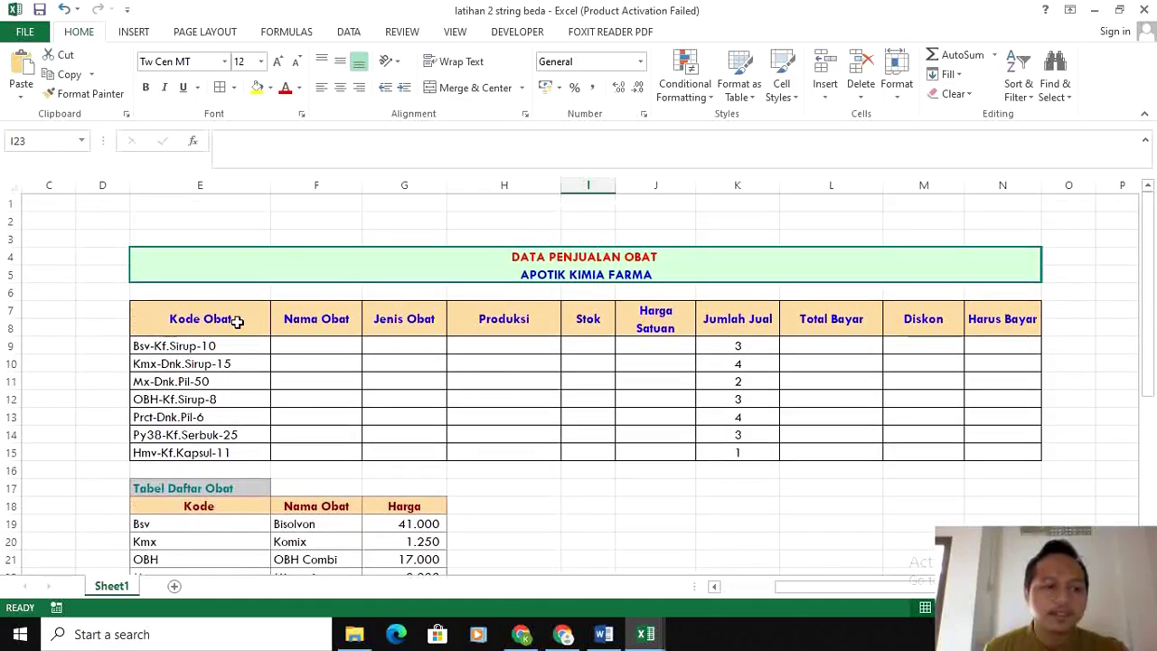
click(211, 346)
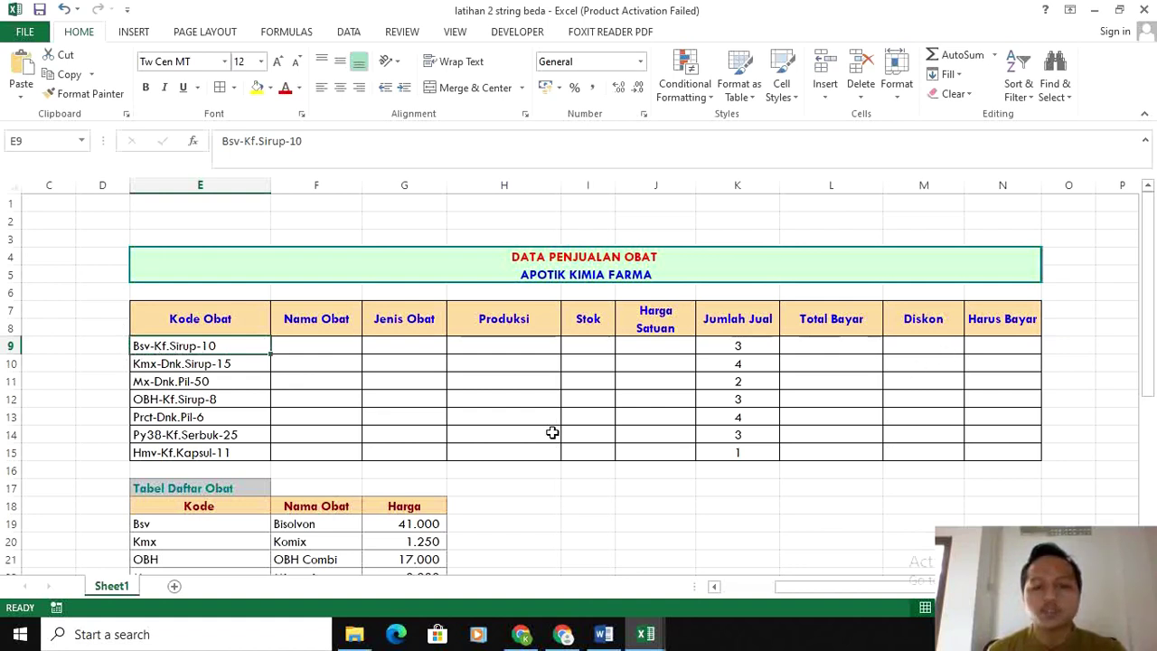
drag(558, 177, 551, 177)
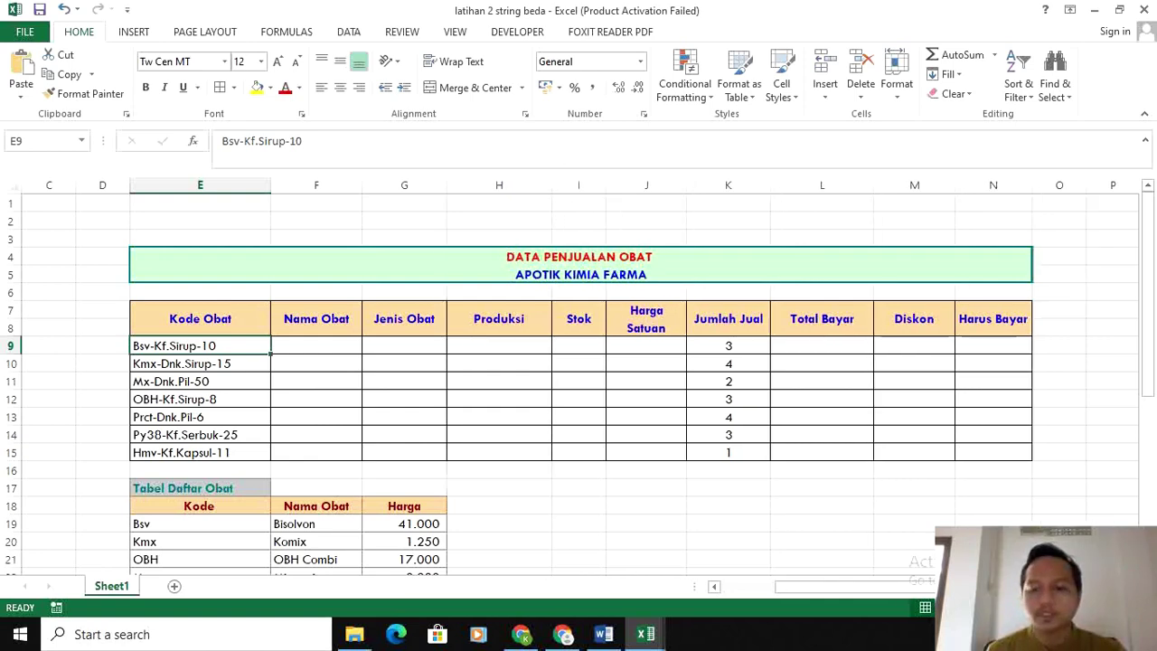
scroll(945, 323, right, 2)
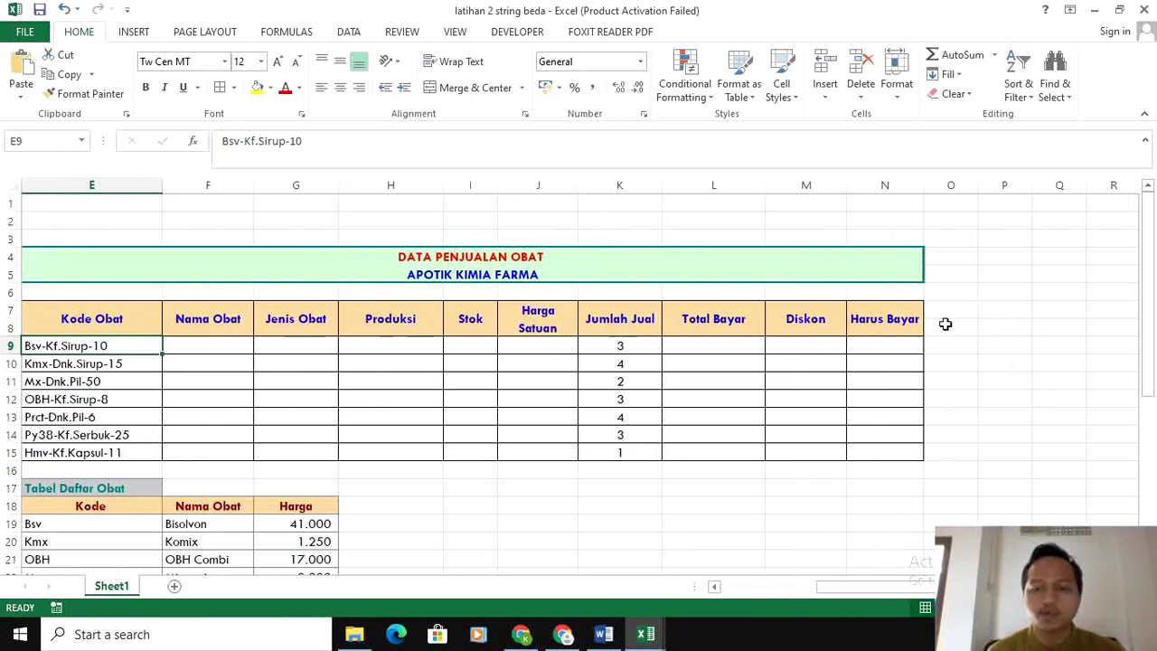
click(954, 324)
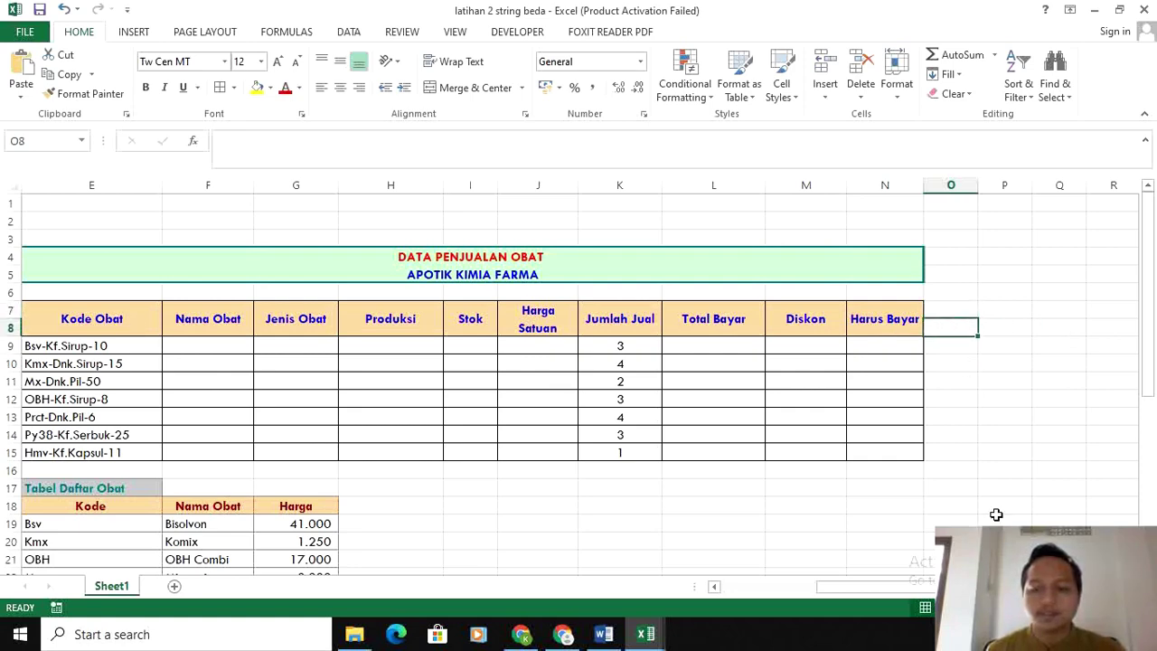
drag(955, 587, 859, 605)
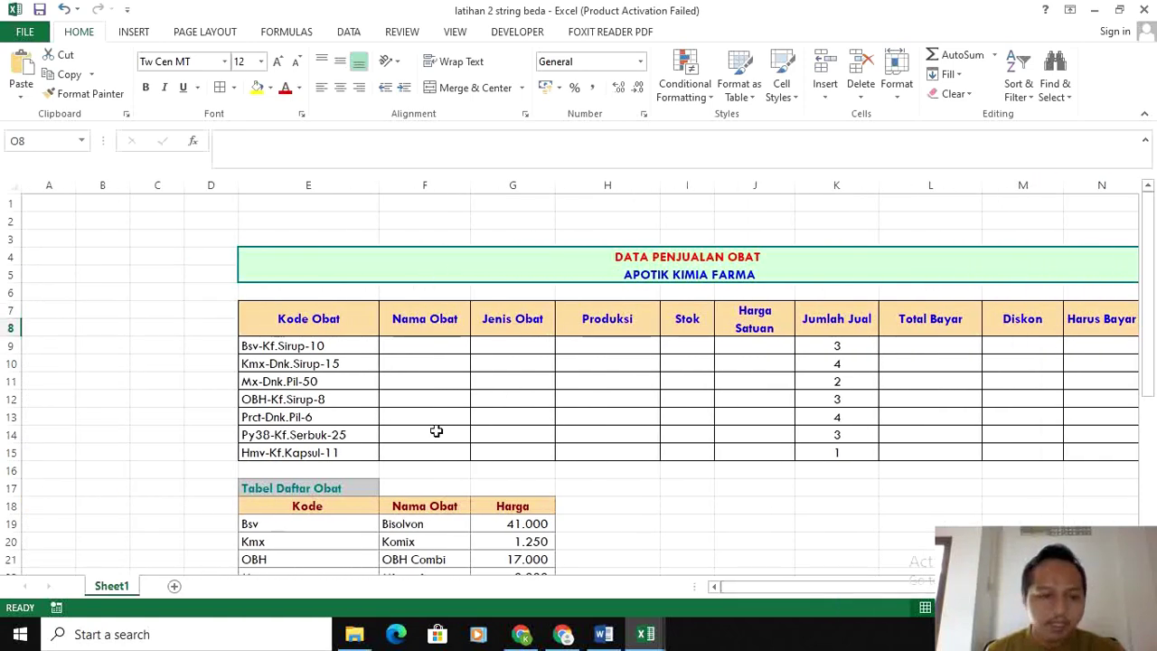
click(285, 342)
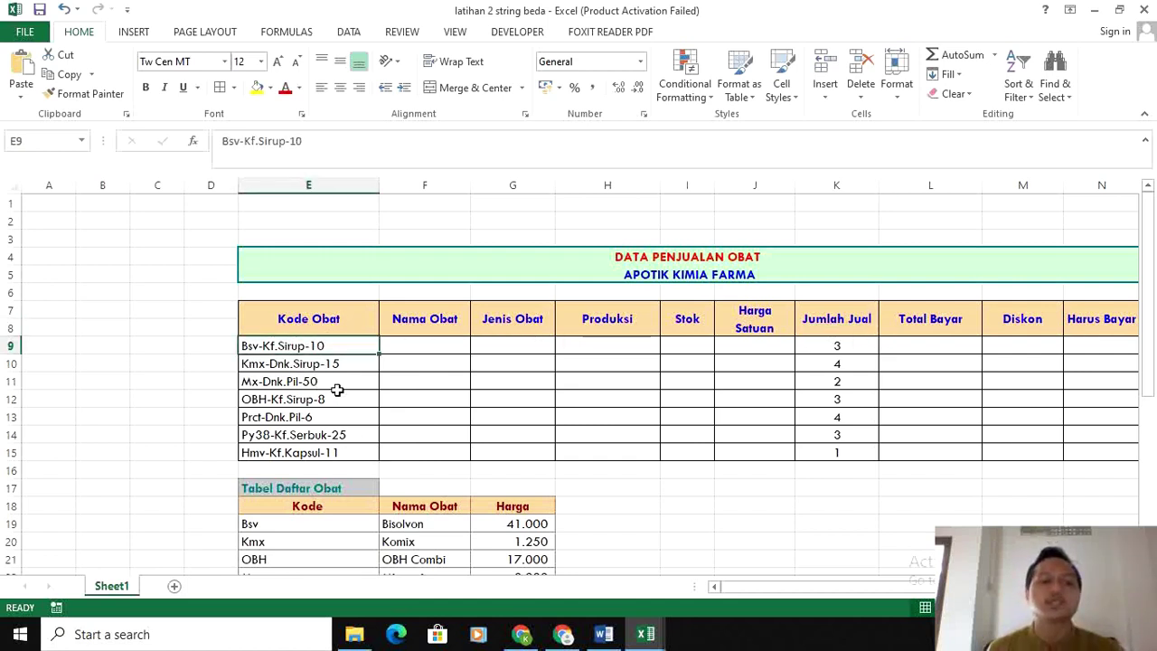
Enter the helper column heading find "-" 1 in cell O8, beside the Harus Bayar heading
scroll(880, 406, right, 5)
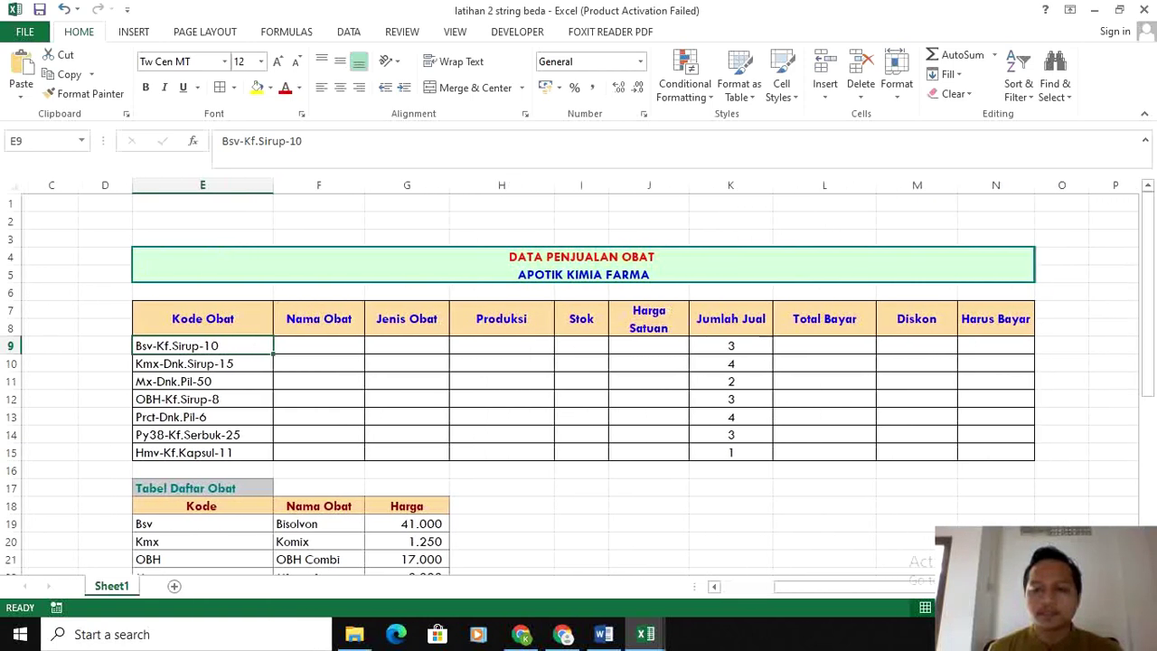
click(808, 327)
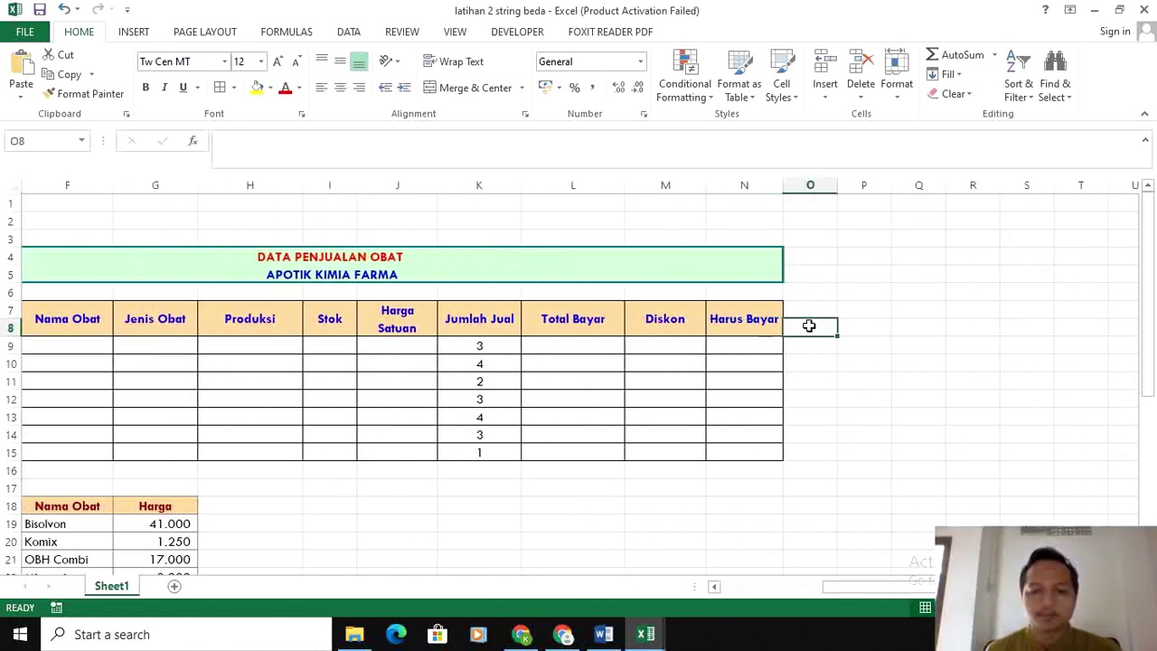
ctrl+scroll(833, 335, up, 4)
ctrl+scroll(832, 335, up, 3)
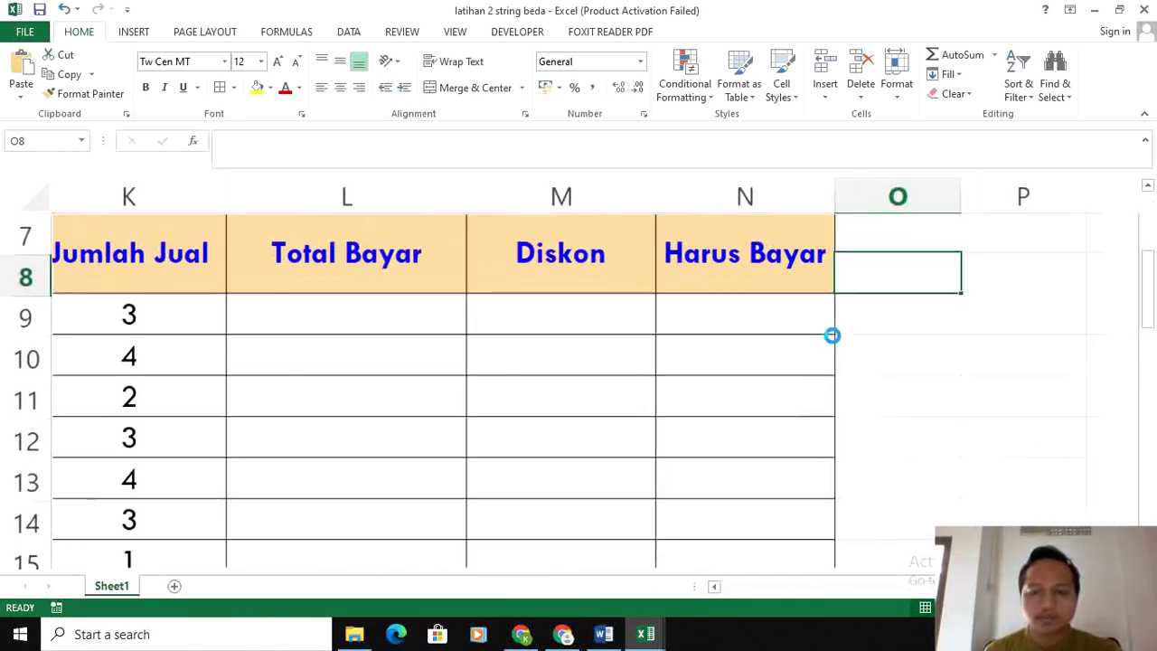
scroll(875, 353, up, 1)
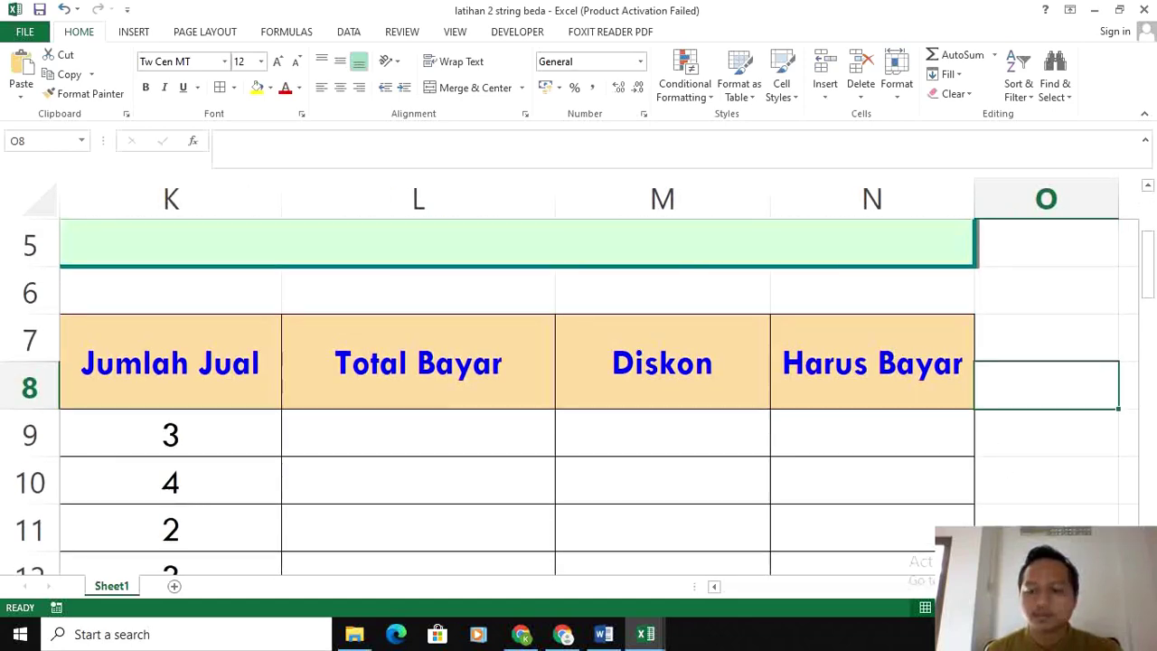
scroll(592, 376, right, 1)
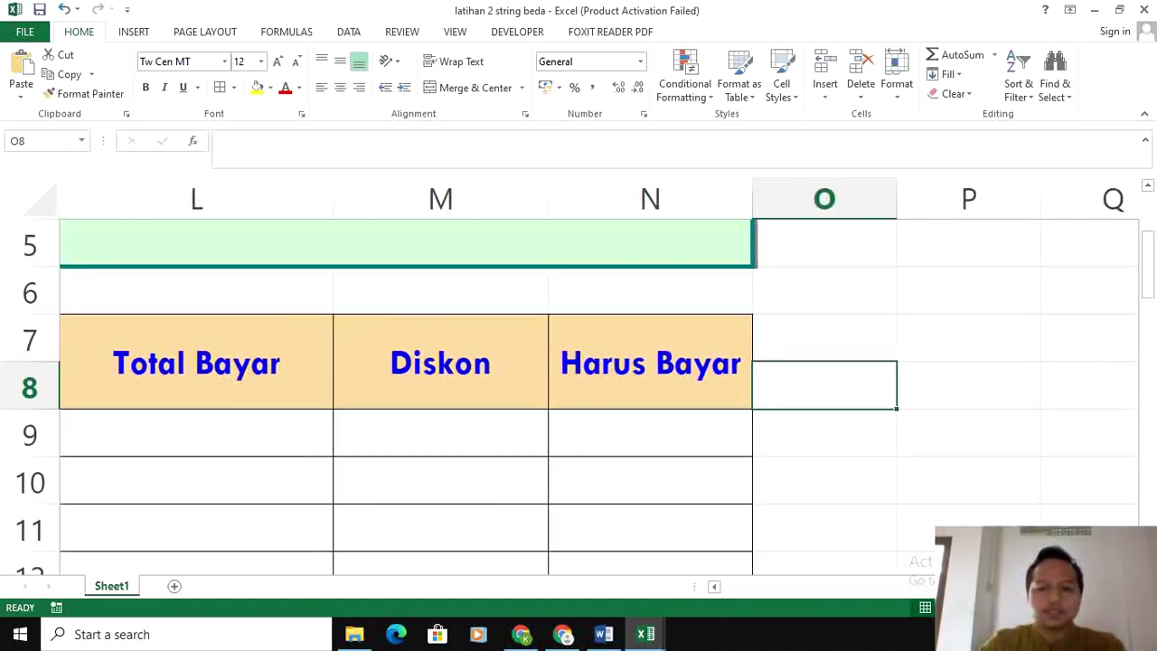
text(find )
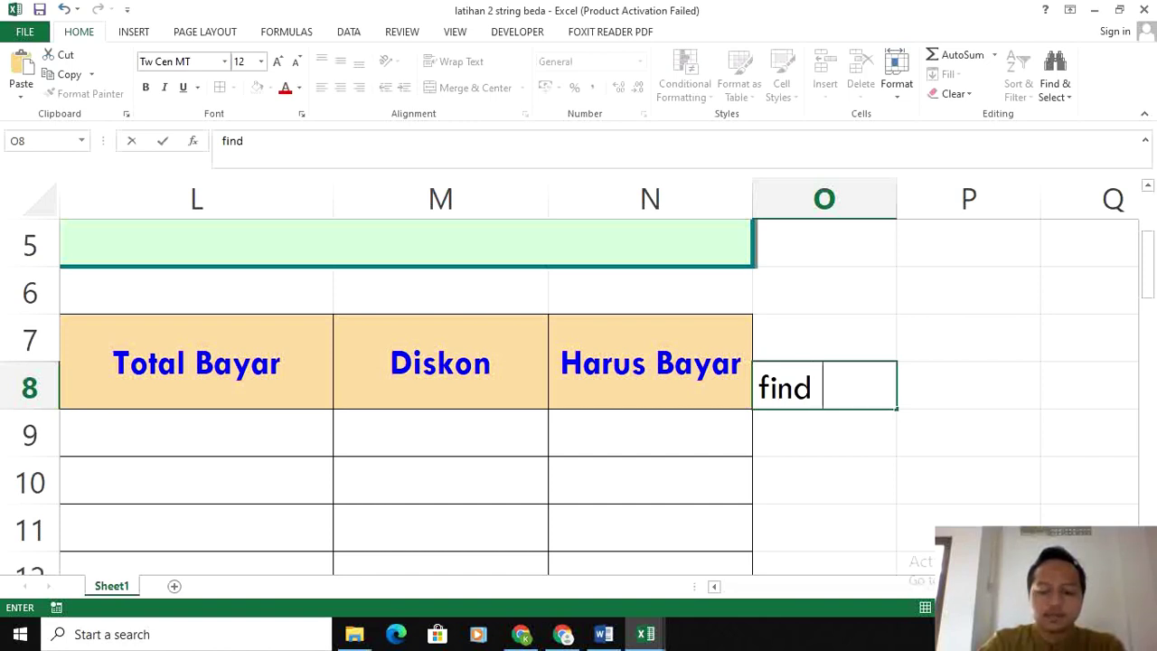
text("-)
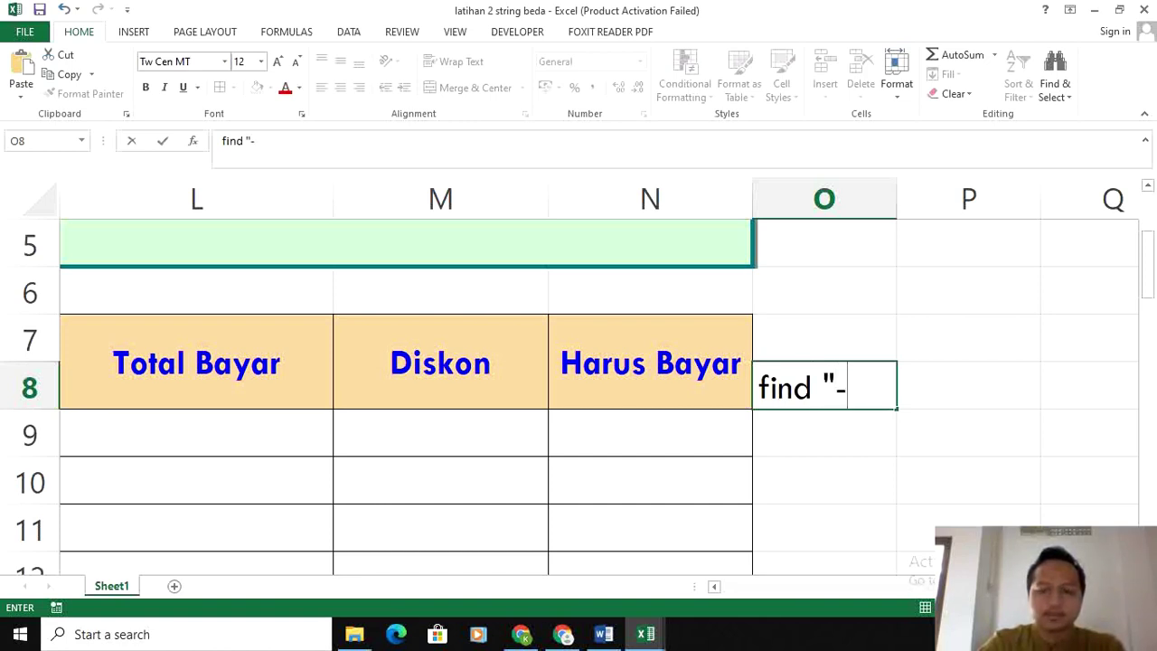
text(")
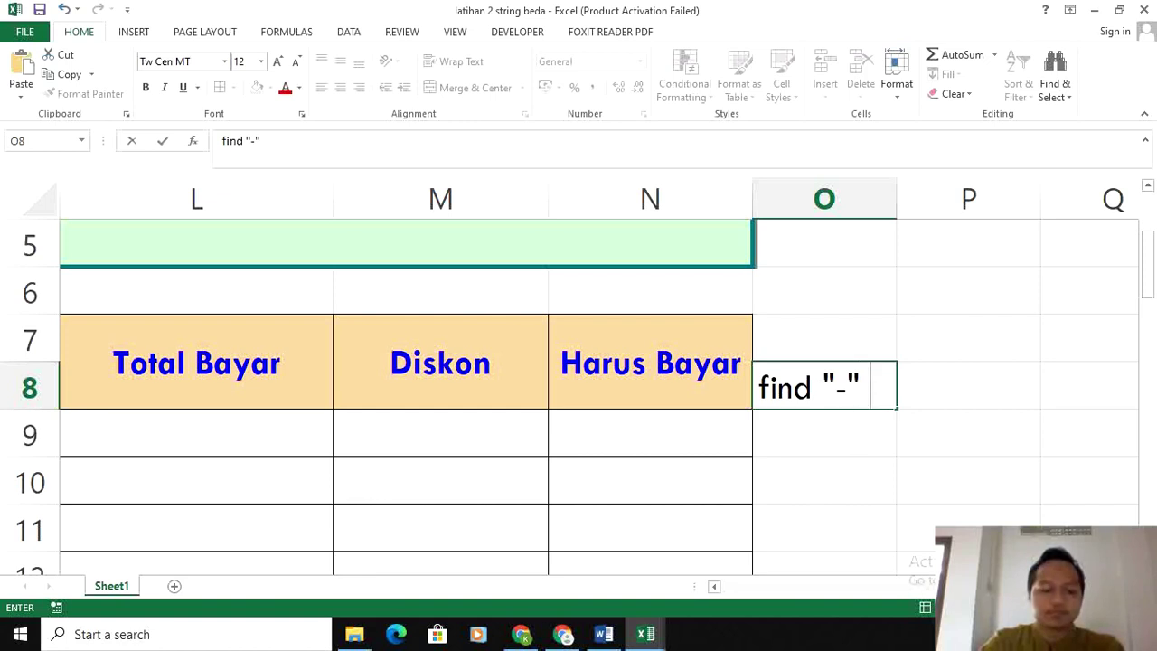
text( 1)
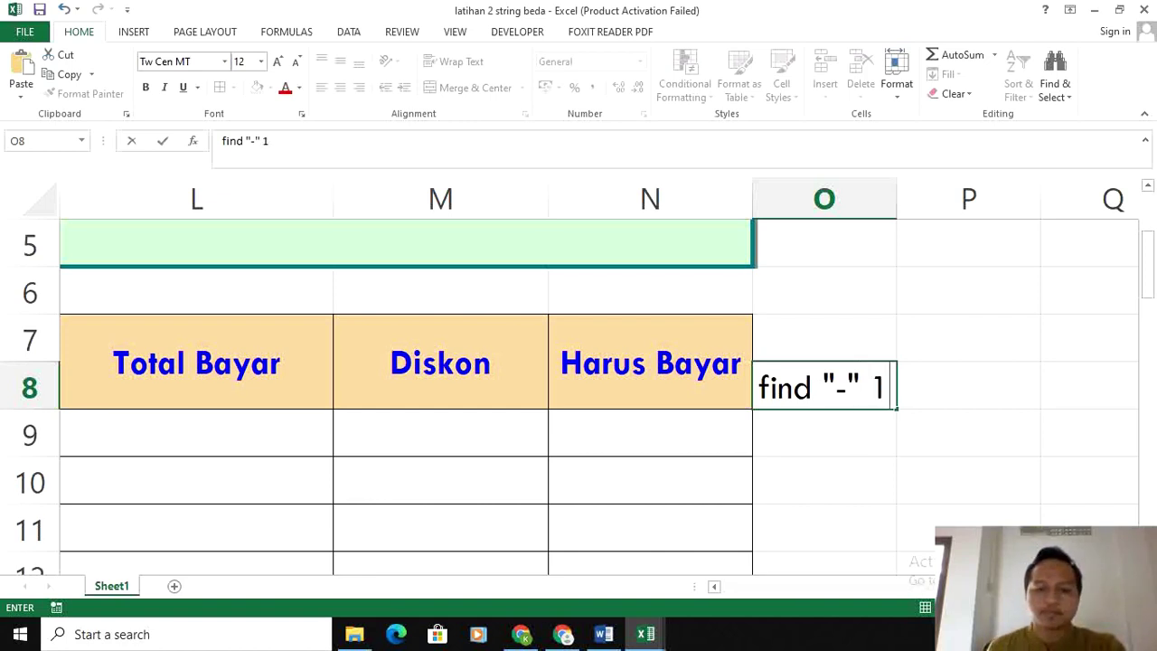
Enter the formula =FIND("-";E9;1) in cell O9 to locate the first hyphen in the Kode Obat value
click(823, 422)
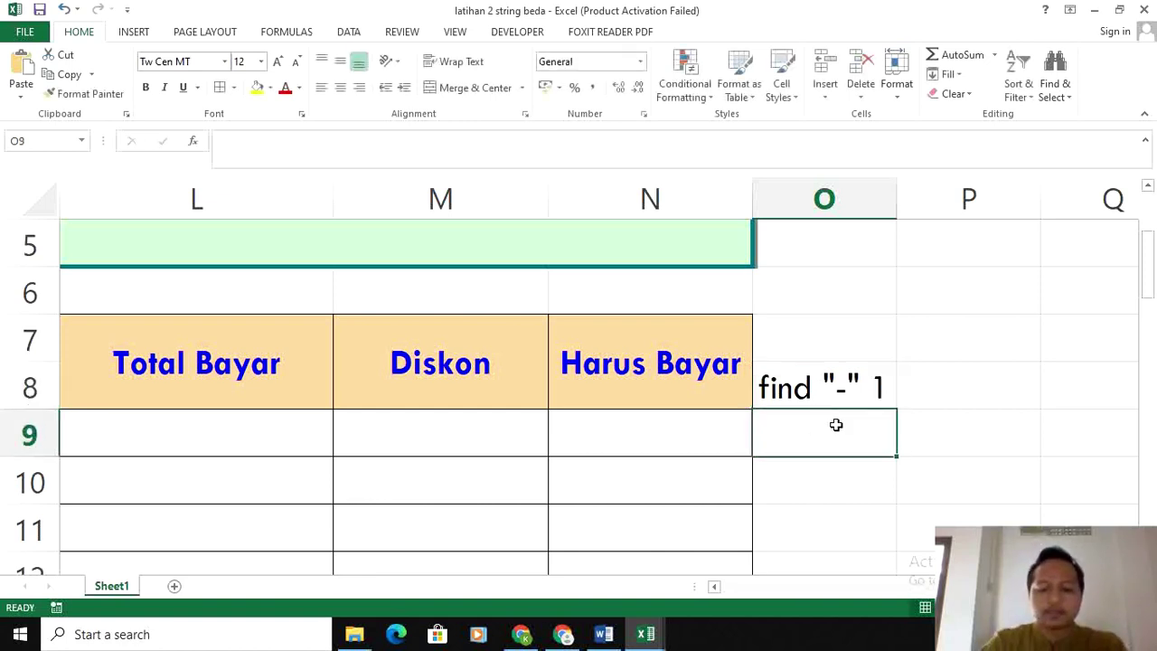
text(=)
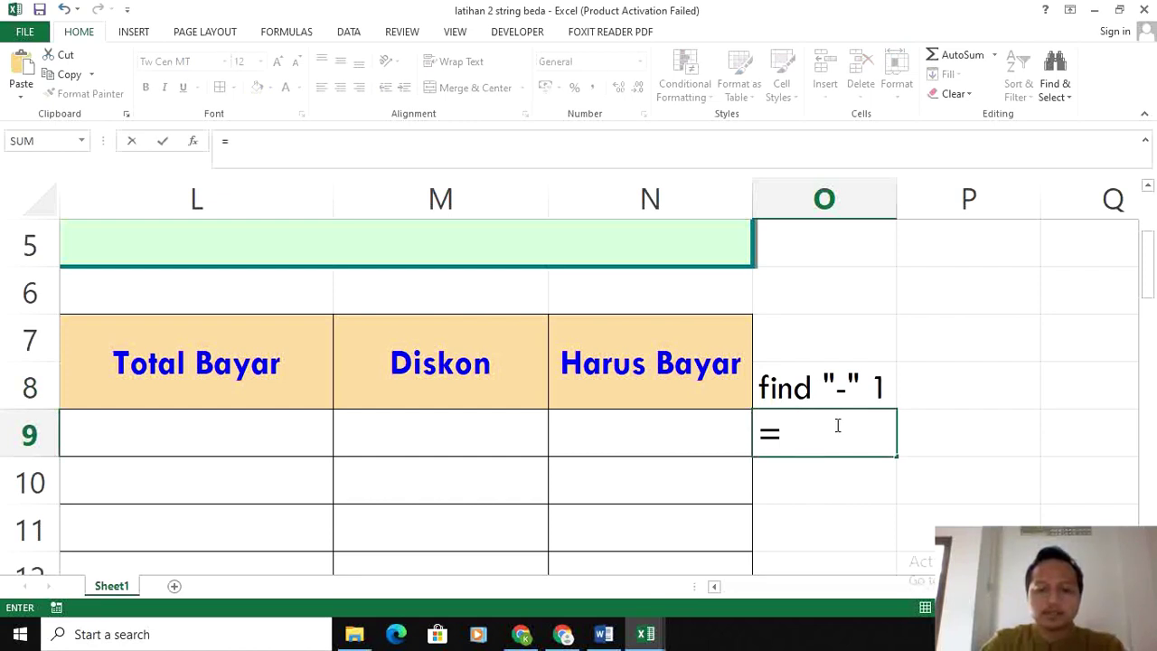
text(FIND()
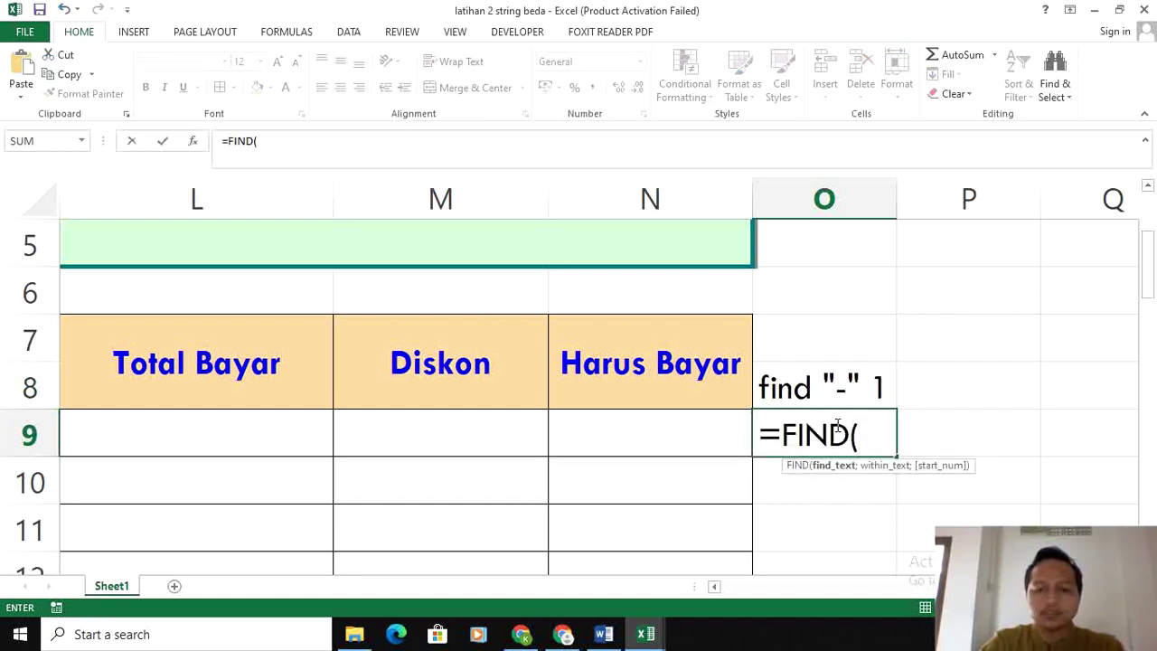
text("-)
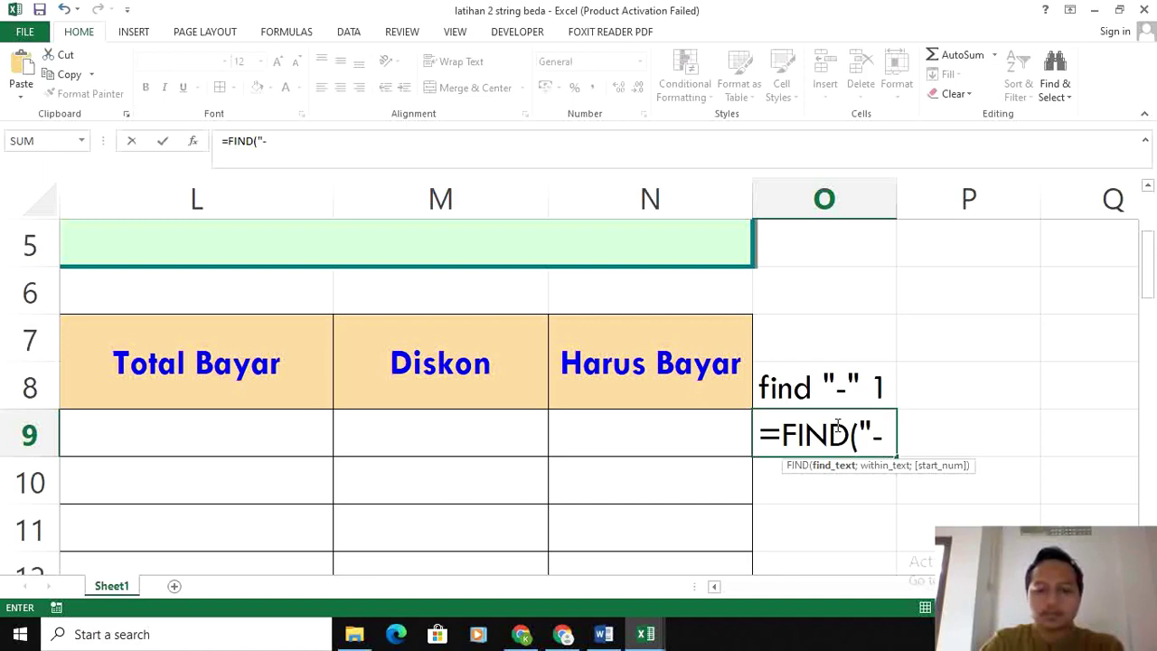
text(";)
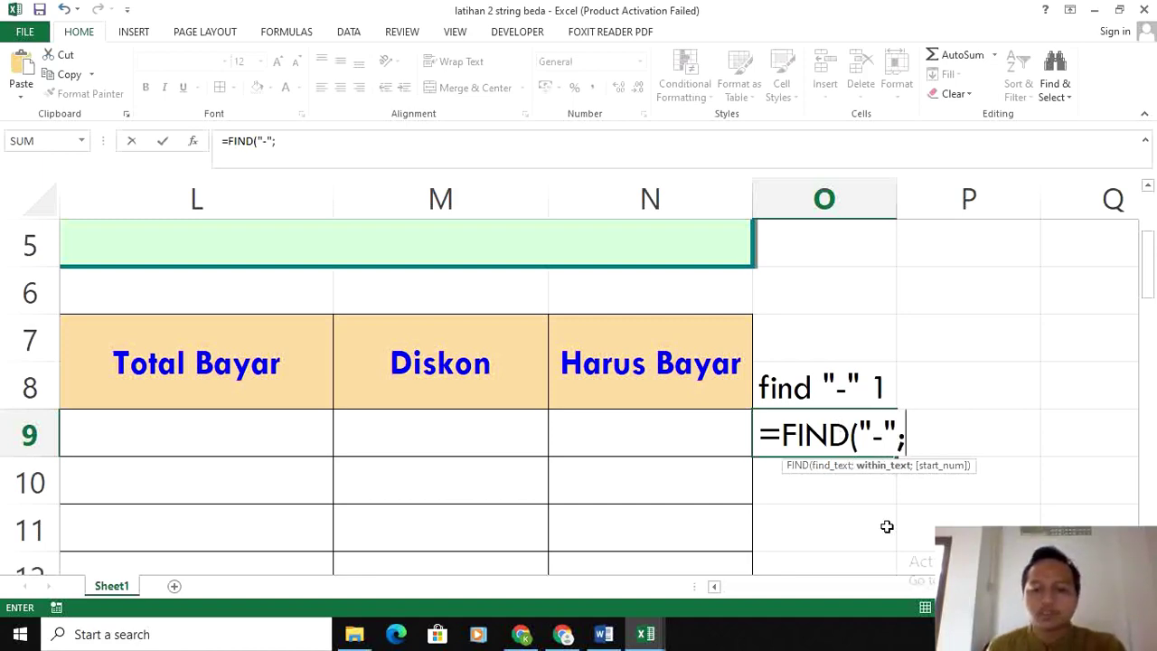
drag(1005, 588, 773, 588)
click(645, 440)
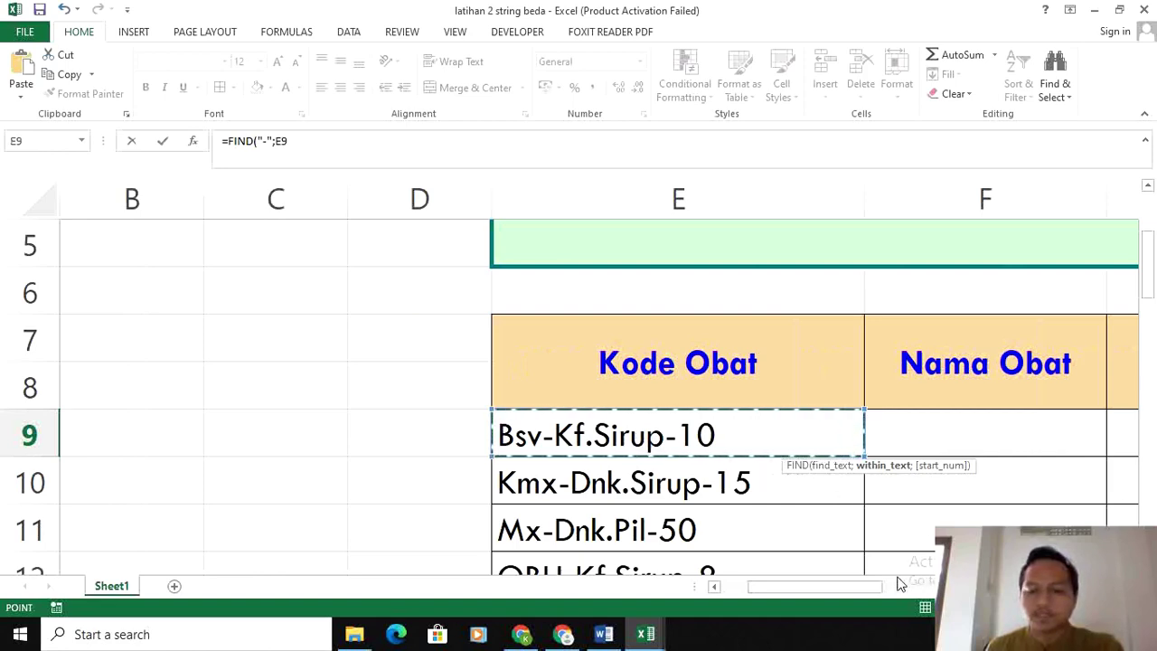
drag(852, 589, 986, 588)
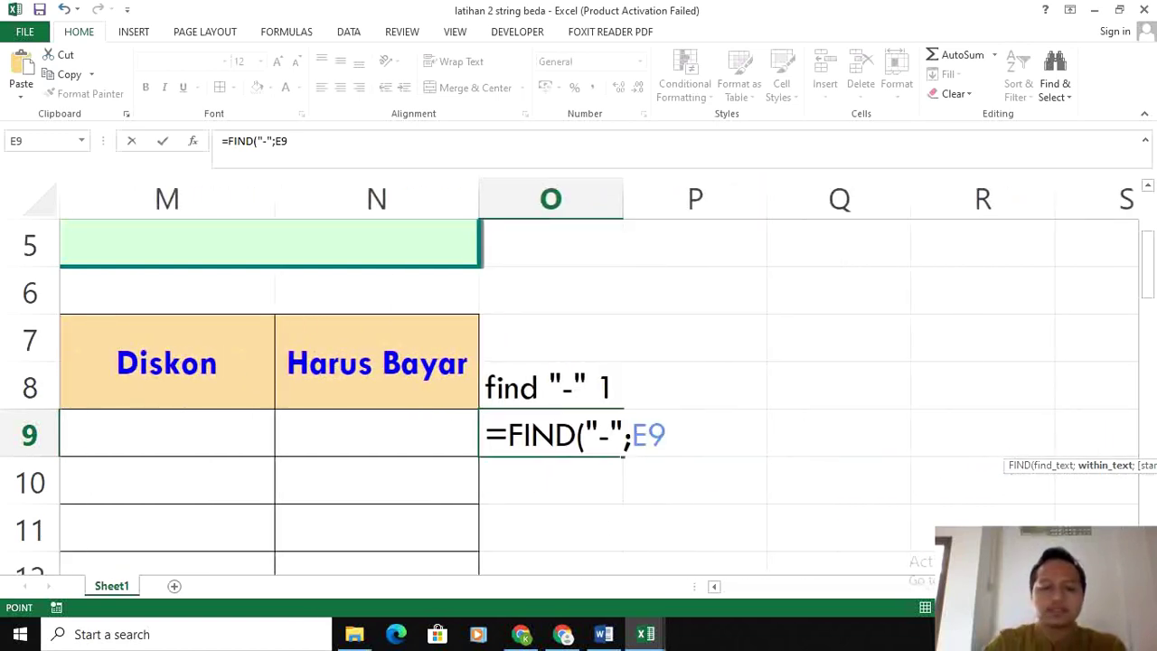
text(;1)
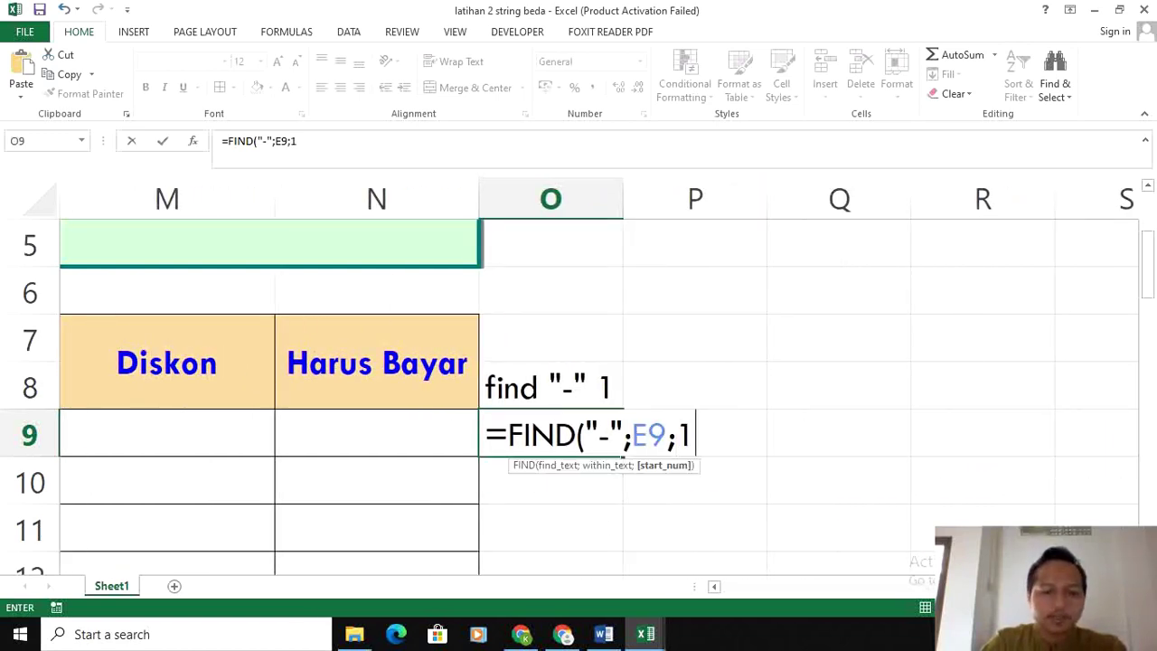
text())
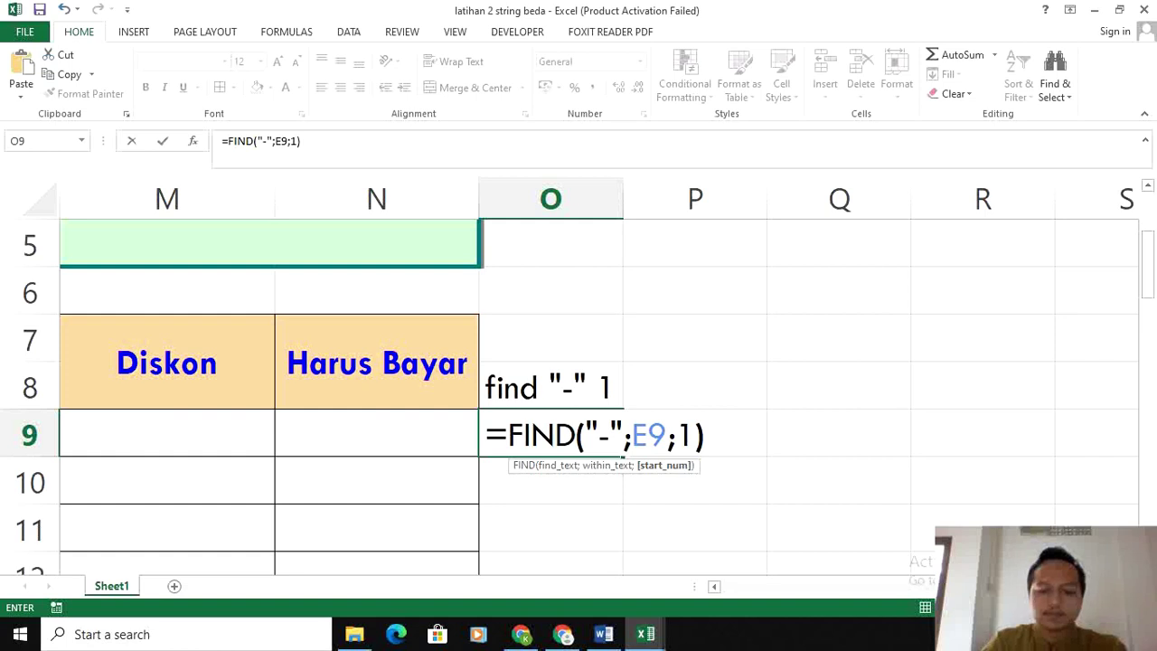
key(Return)
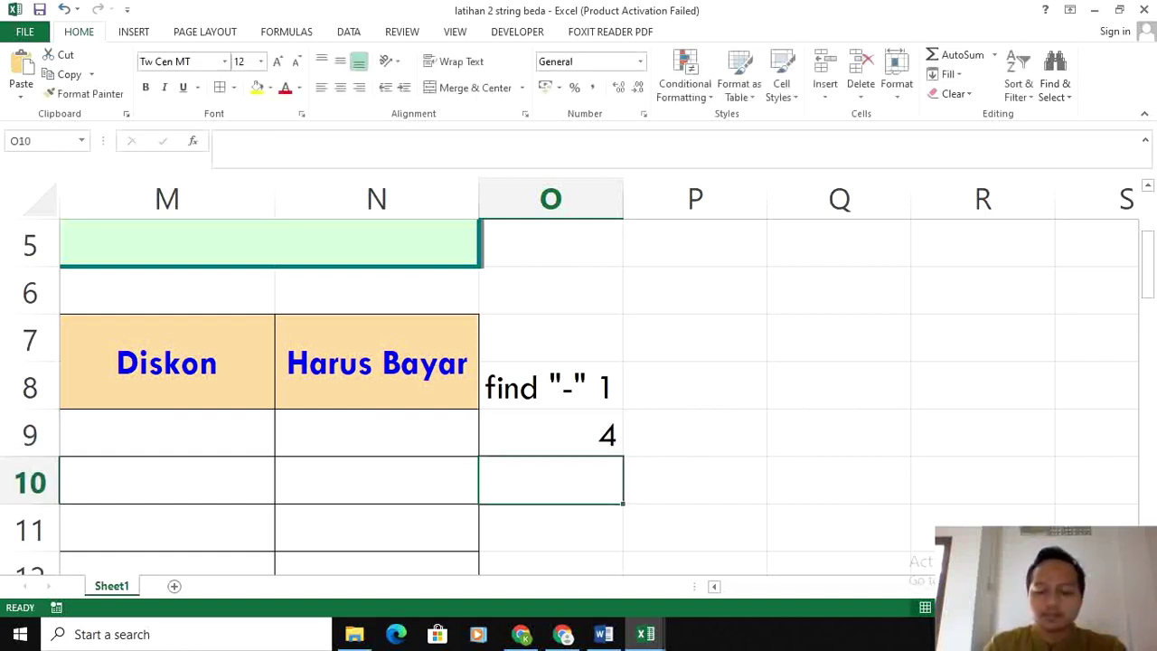
Fill the first-hyphen formula from O9 down the helper column for the remaining drug codes
key(Up)
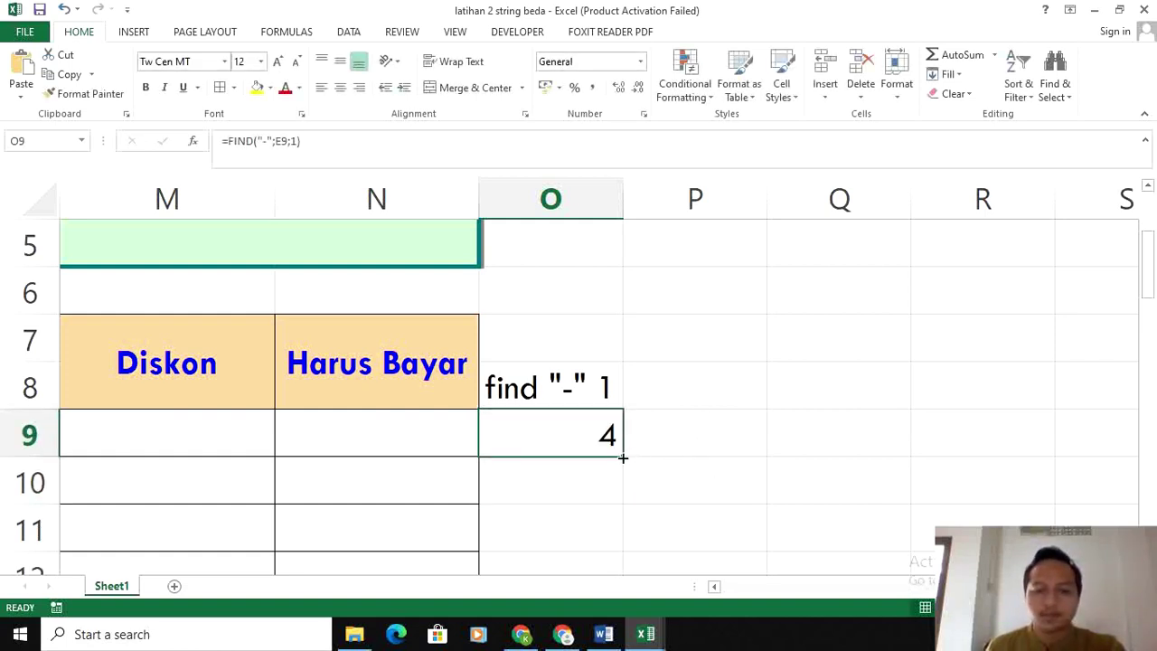
double_click(621, 456)
click(573, 444)
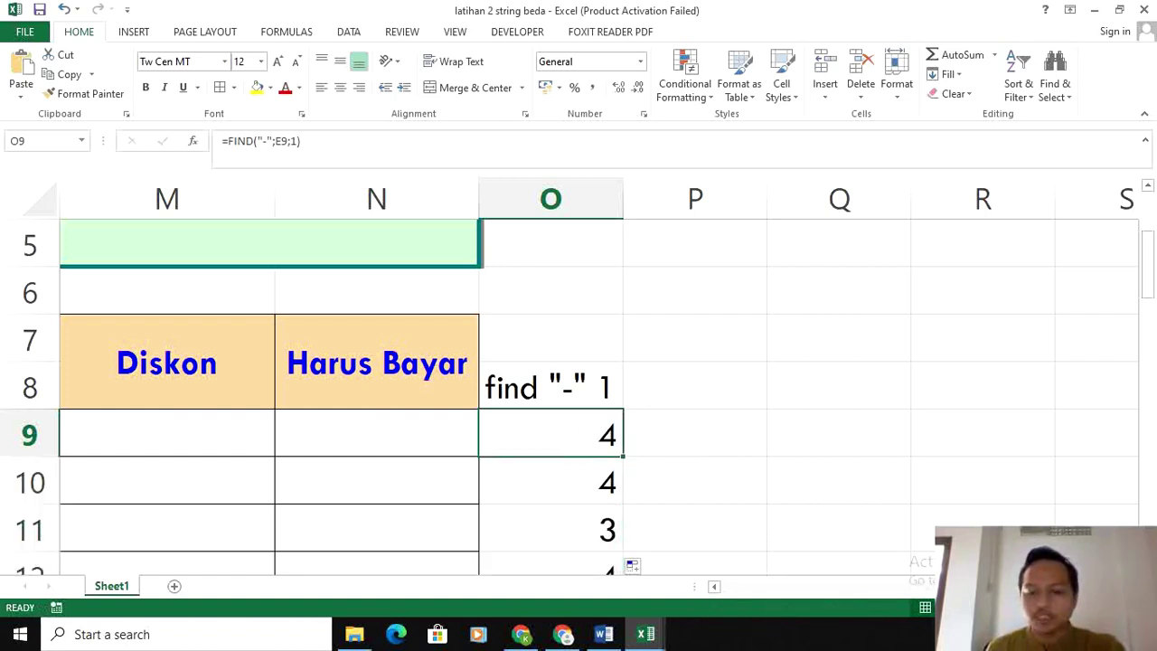
Enter the helper column heading find "." in cell P8
drag(904, 586, 742, 588)
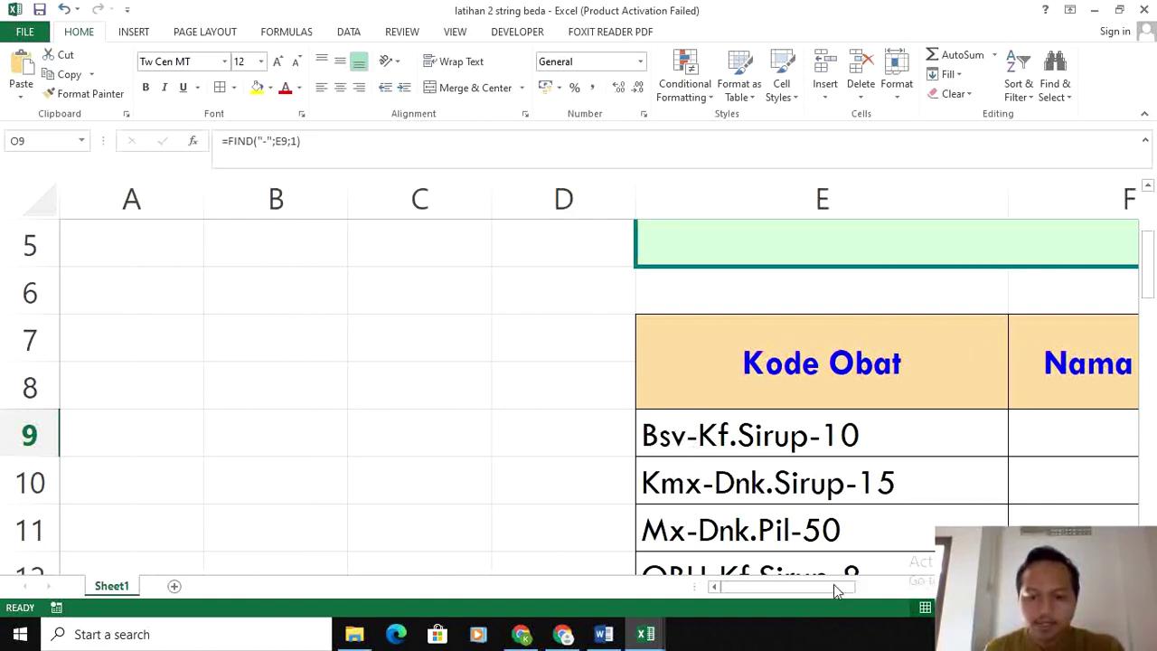
drag(833, 588, 1052, 588)
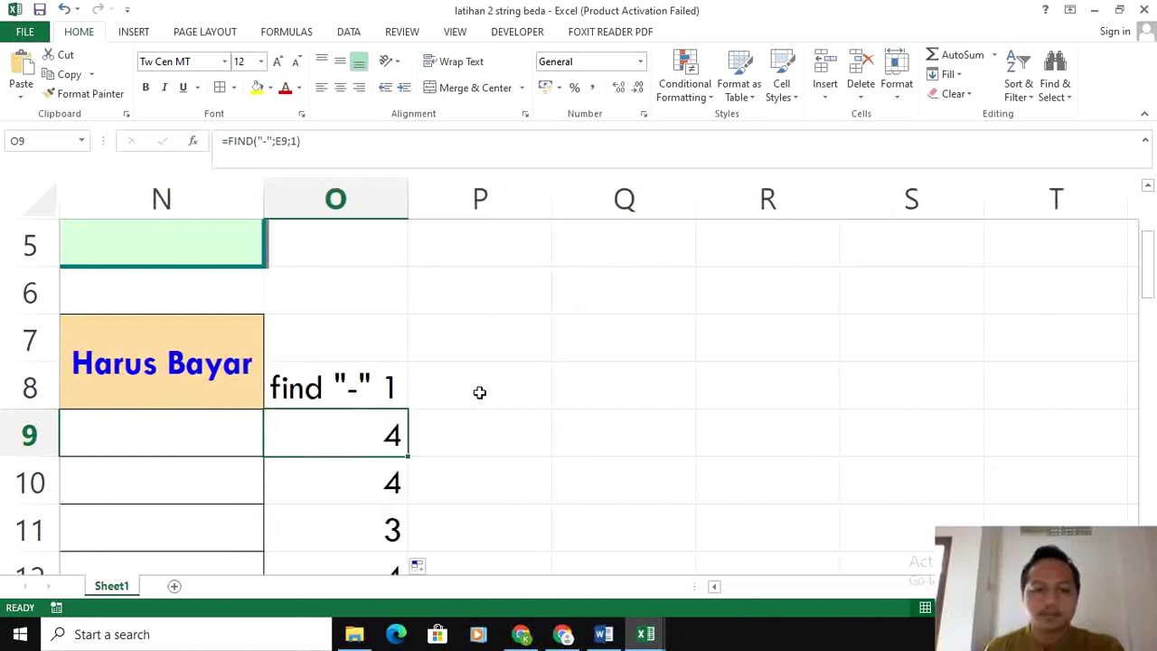
click(479, 392)
text(FIND)
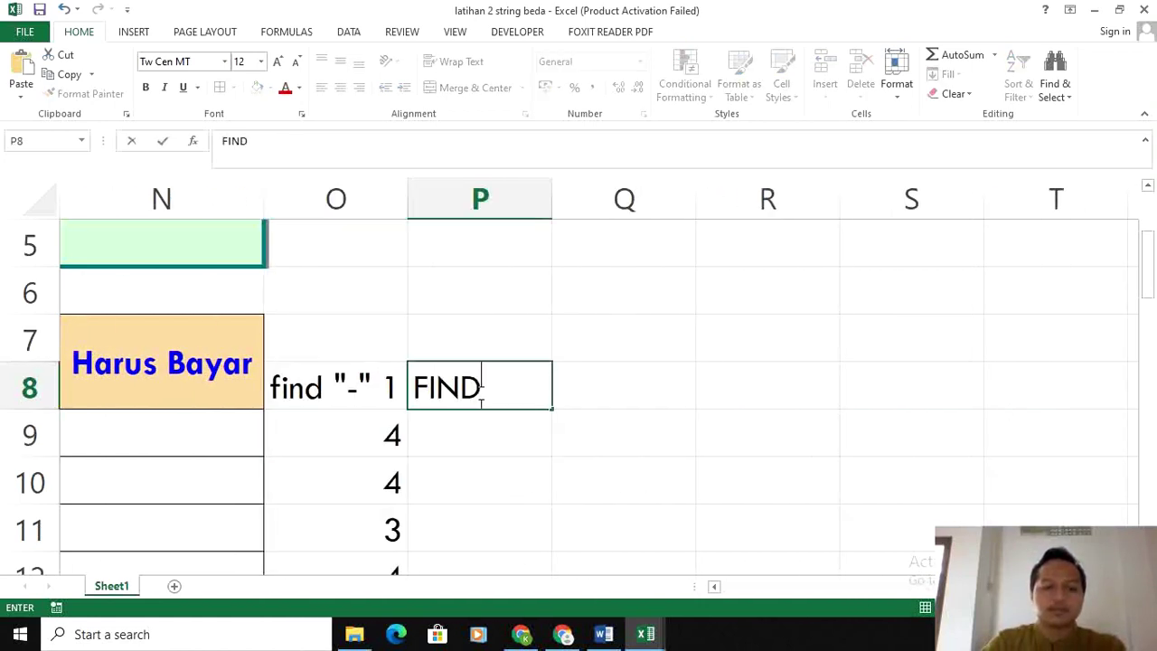
key(BackSpace)
key(BackSpace)
key(BackSpace)
key(BackSpace)
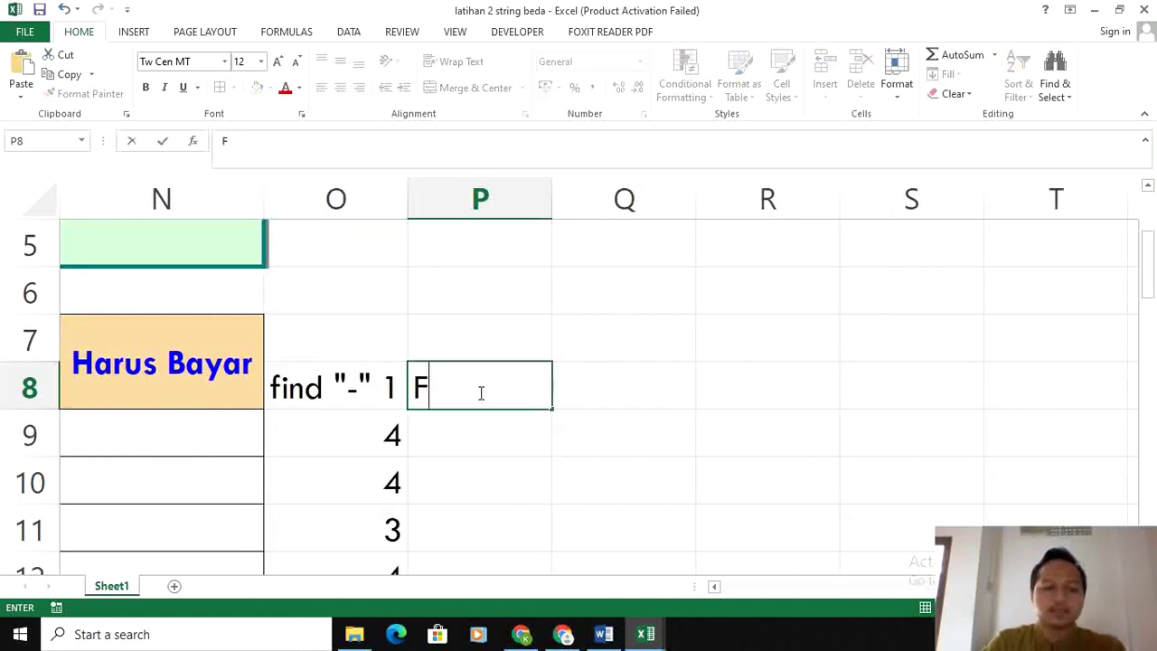
text(find)
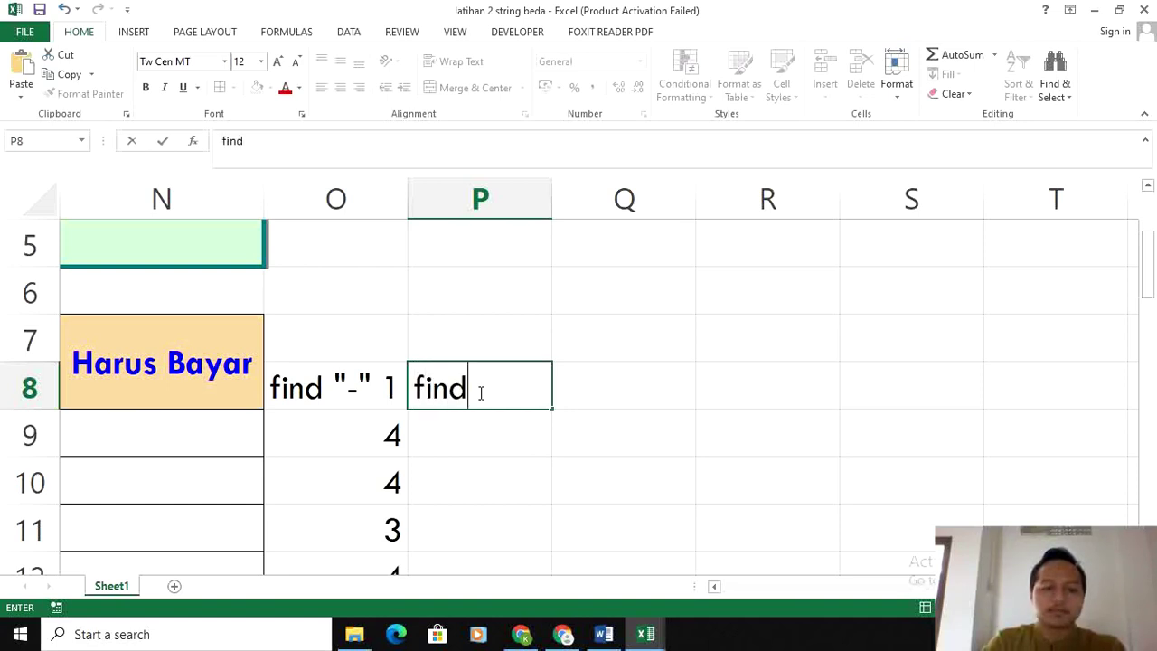
text( ".)
Enter the formula =FIND(".";E9;1) in cell P9 and fill it down the column for the remaining drug codes
click(489, 431)
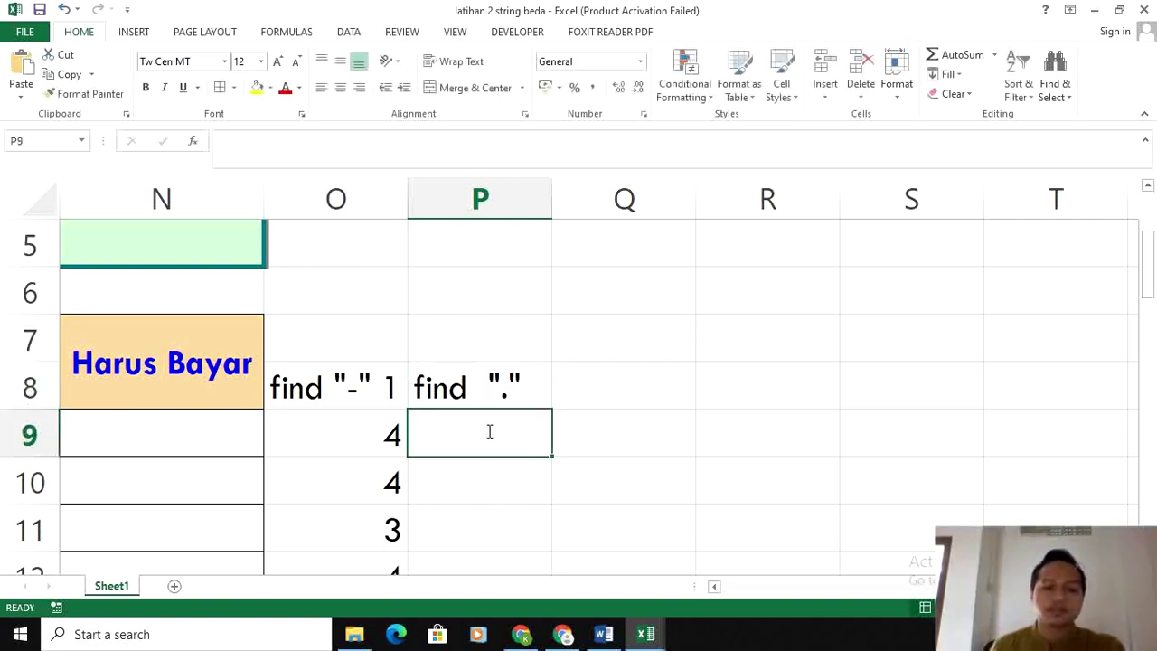
text(=FIN)
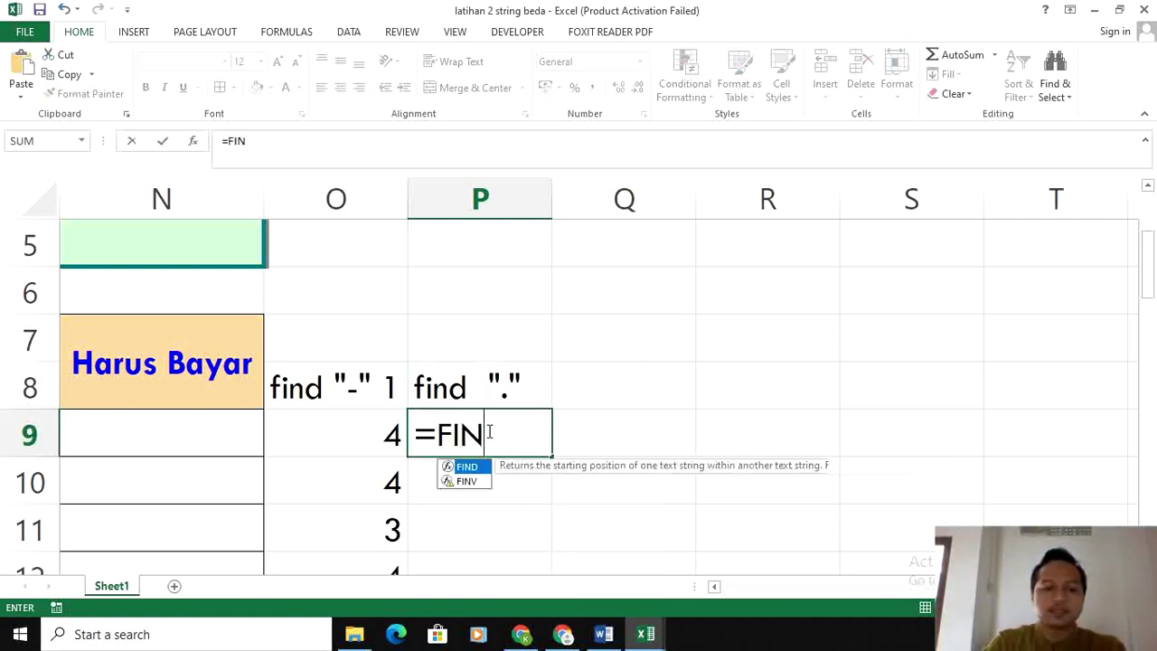
text(D()
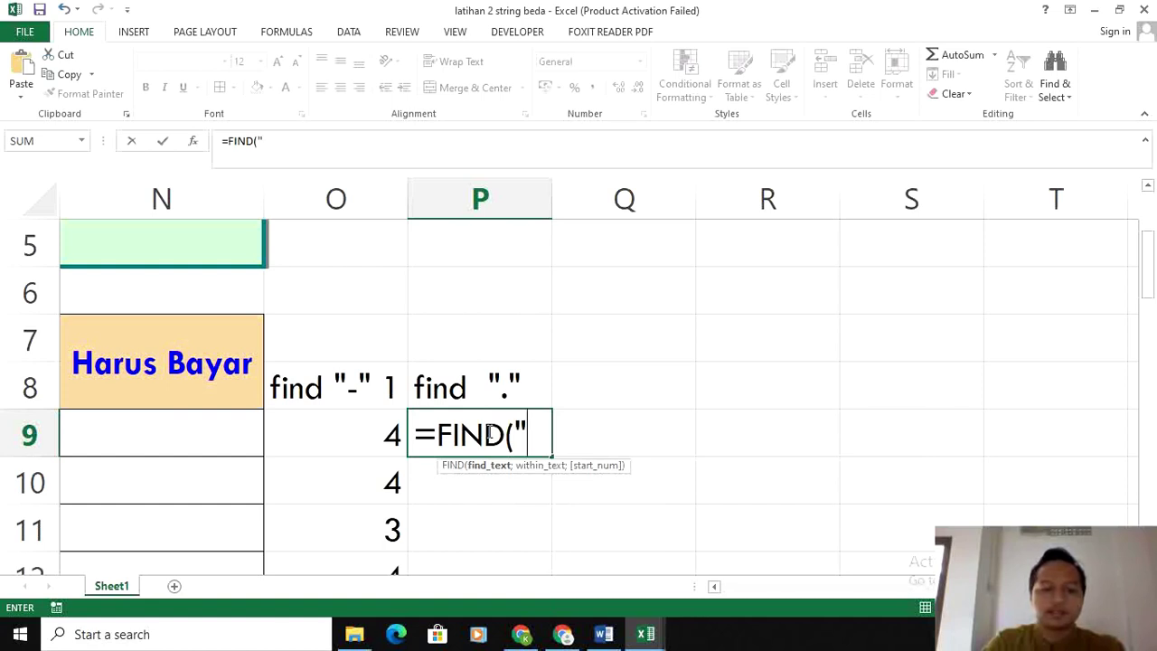
text(".";)
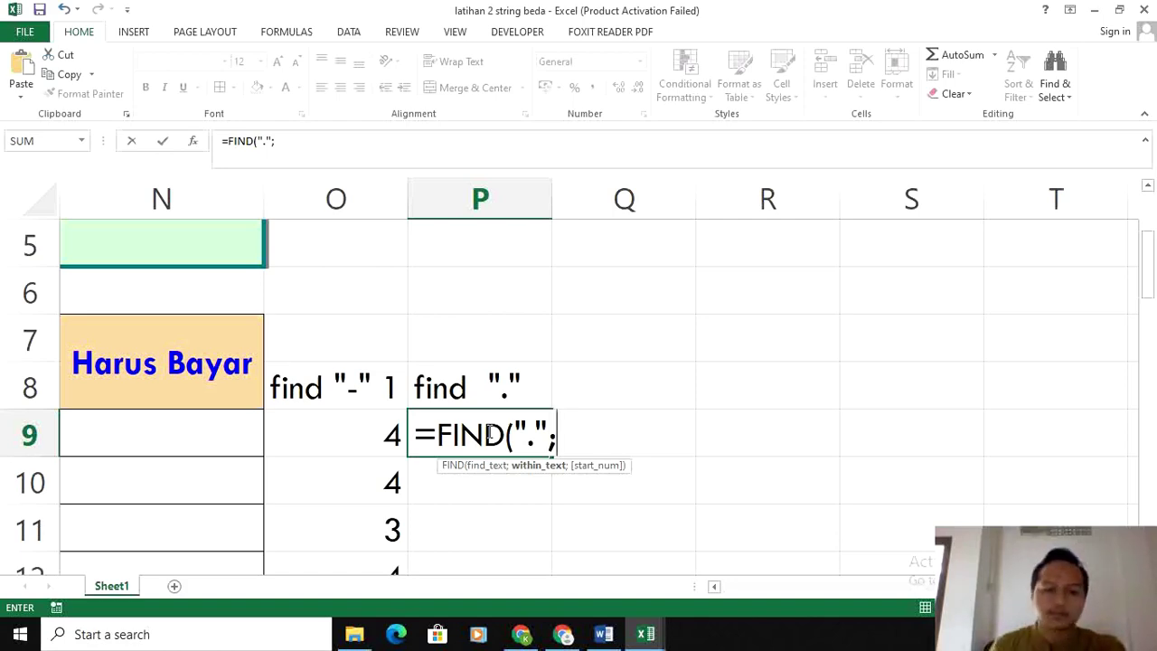
drag(845, 589, 799, 592)
click(436, 421)
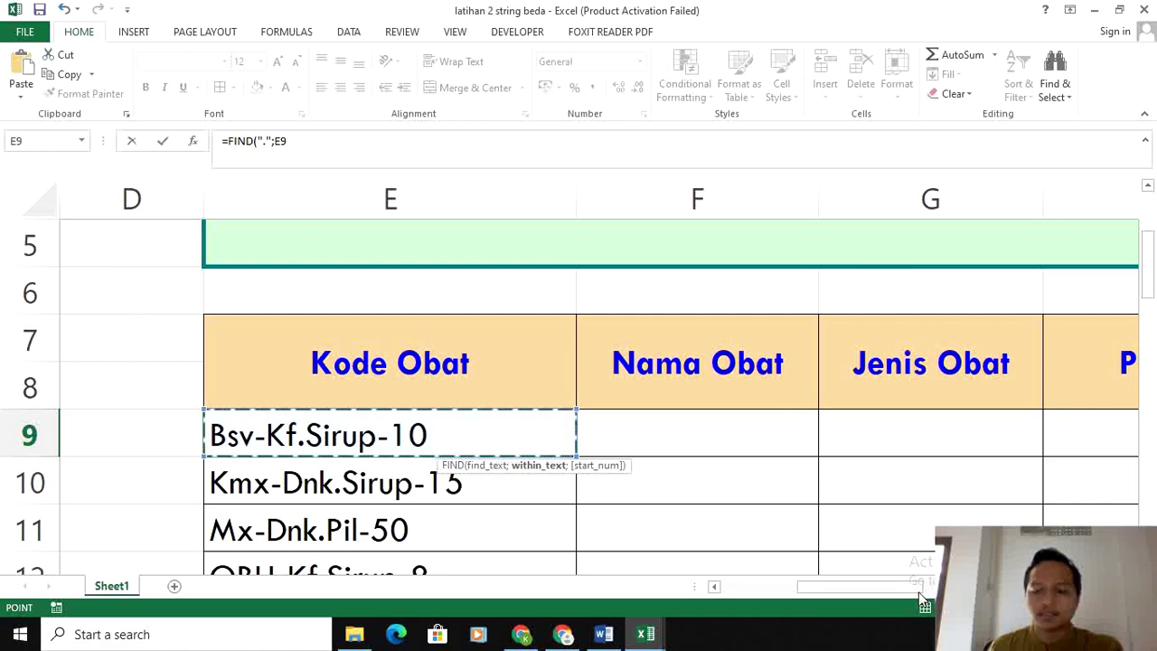
drag(912, 589, 1118, 592)
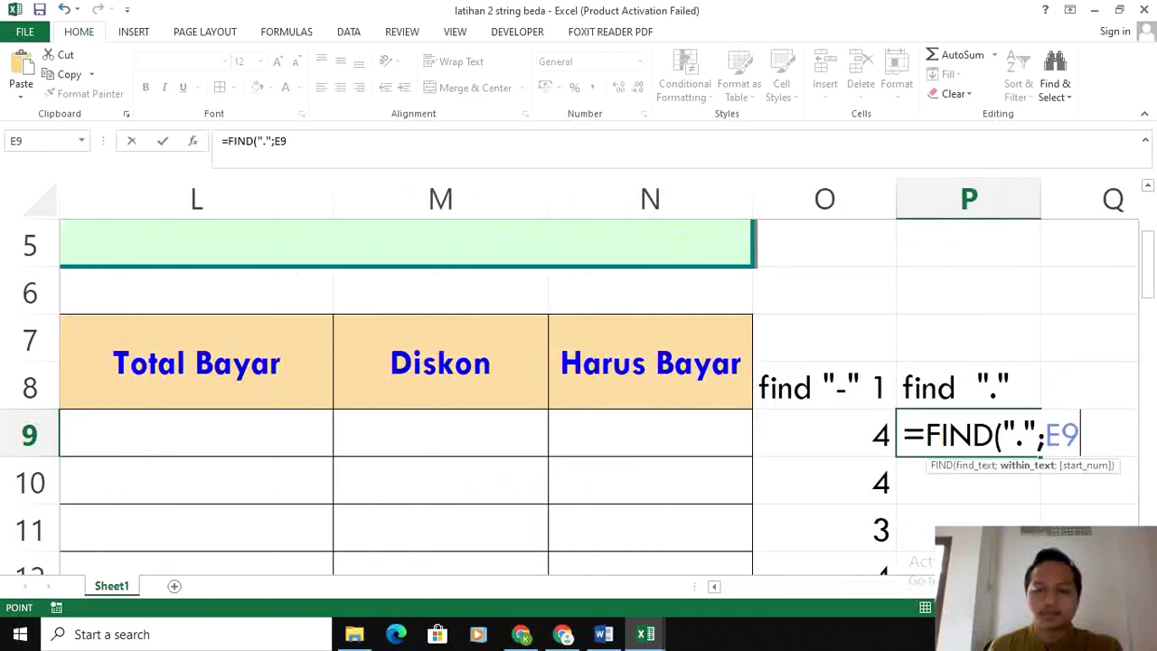
text(;)
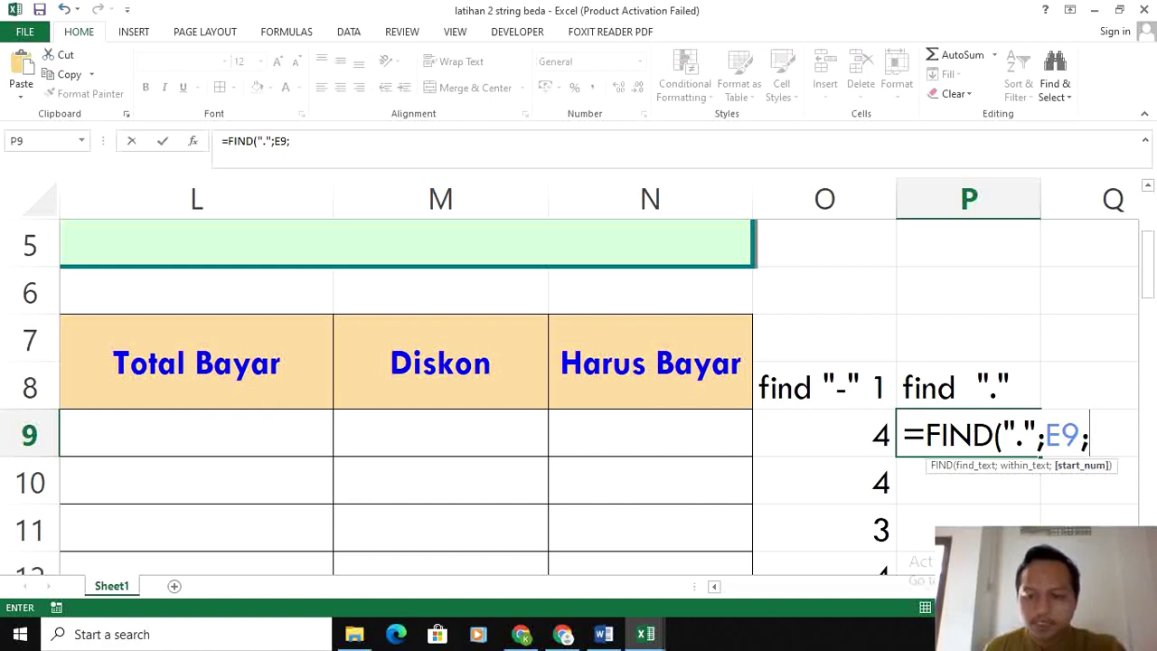
scroll(597, 379, right, 1)
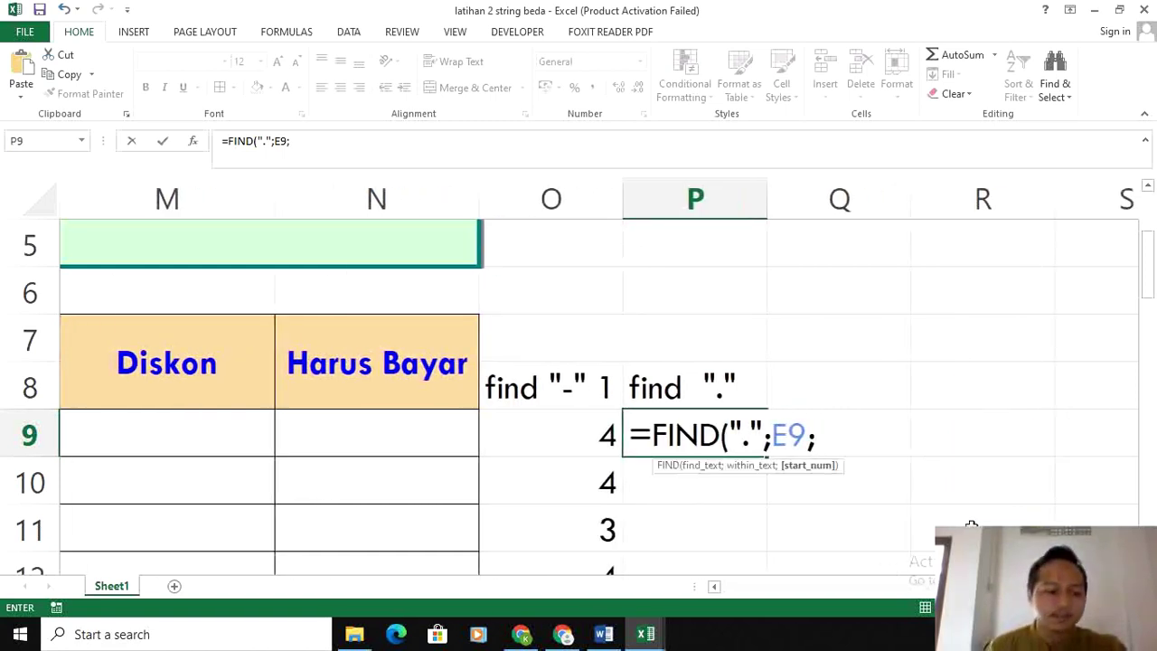
text(1)
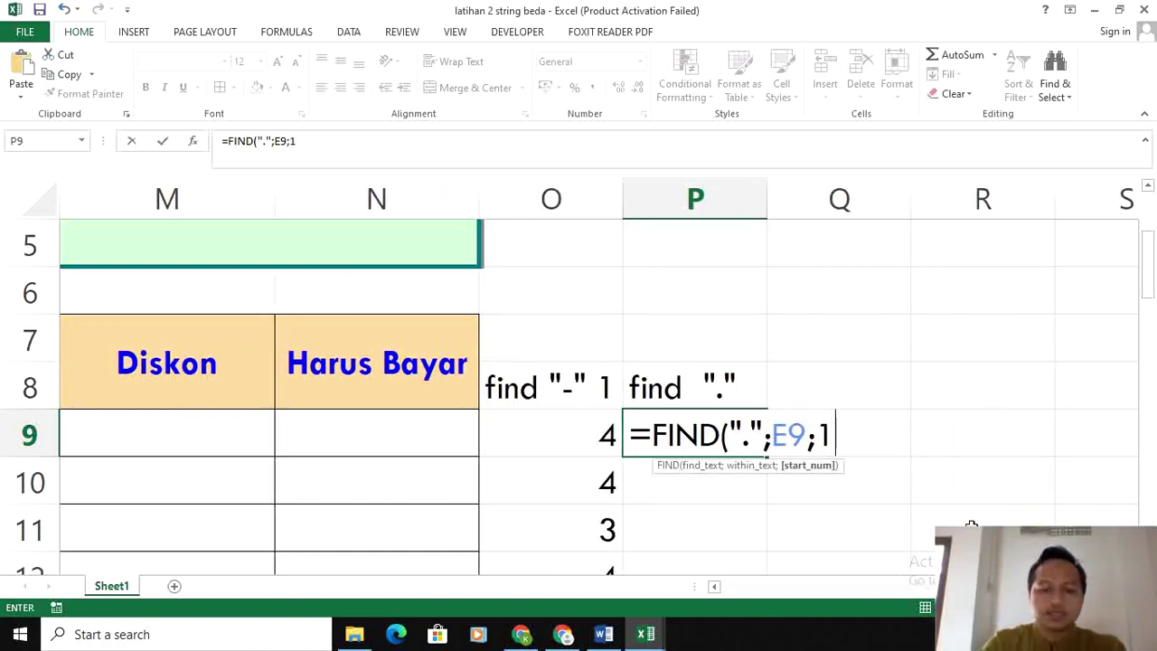
text())
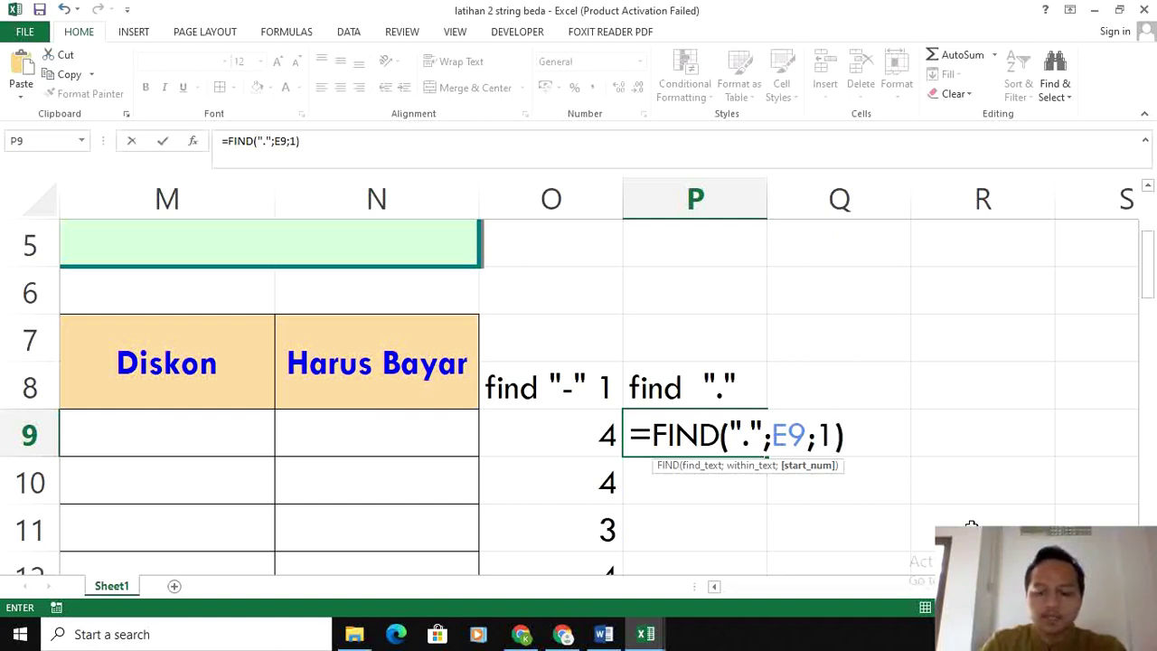
key(Return)
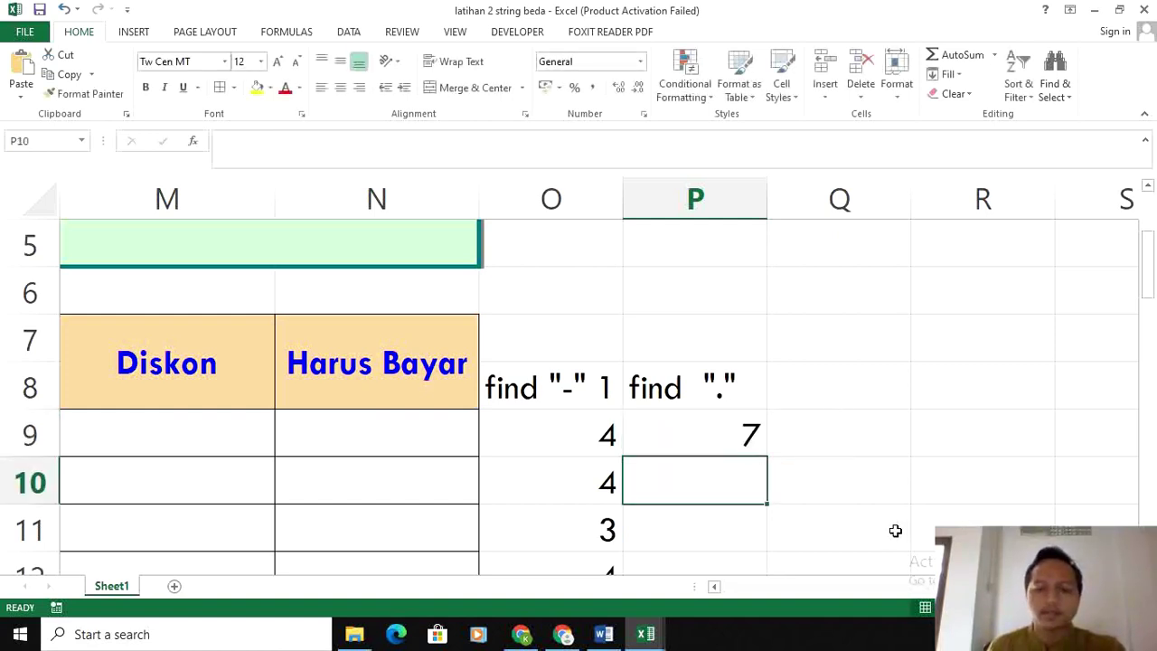
click(734, 427)
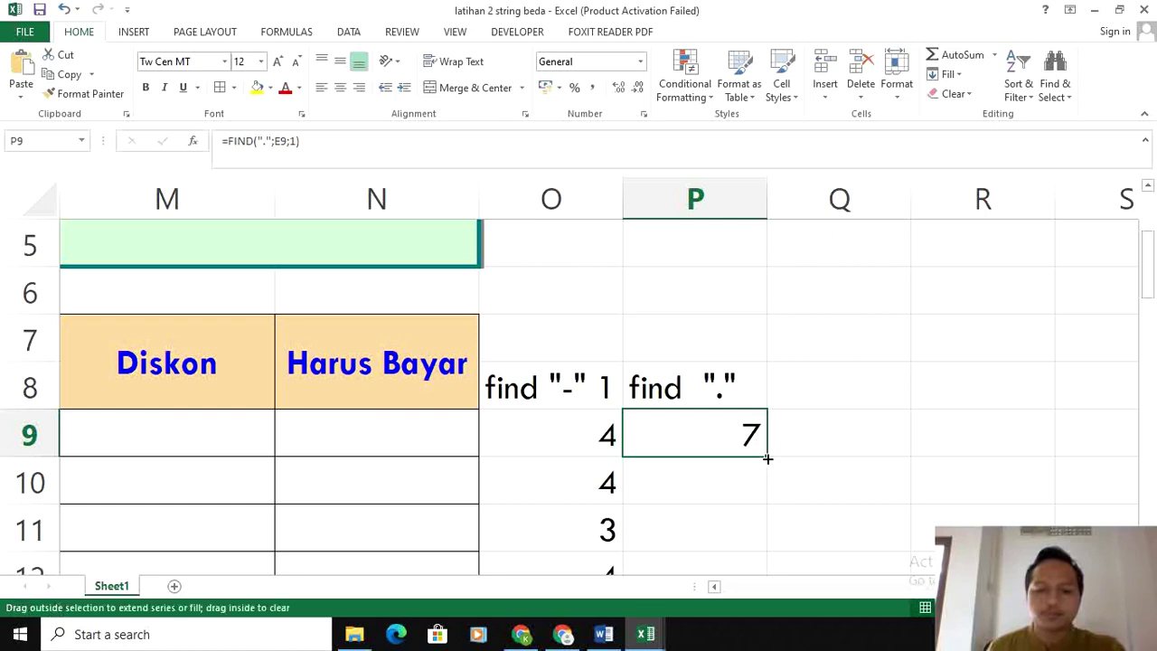
double_click(766, 456)
Enter the helper column heading find "-" 2 in cell Q8
click(835, 388)
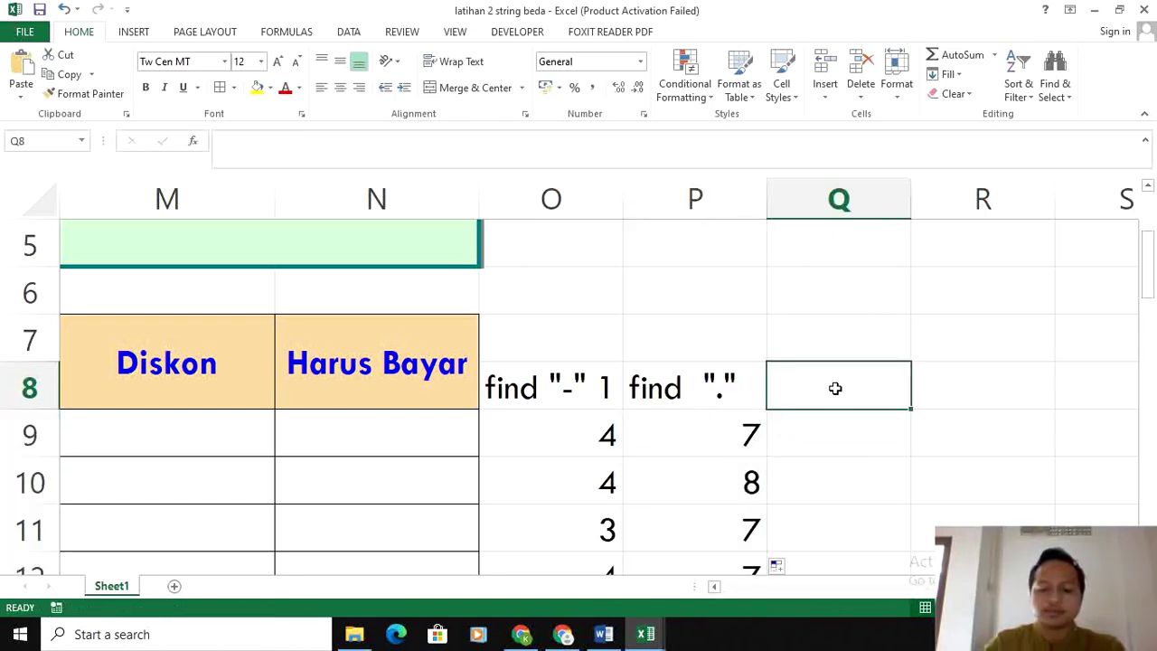
text(F)
key(BackSpace)
text(fi)
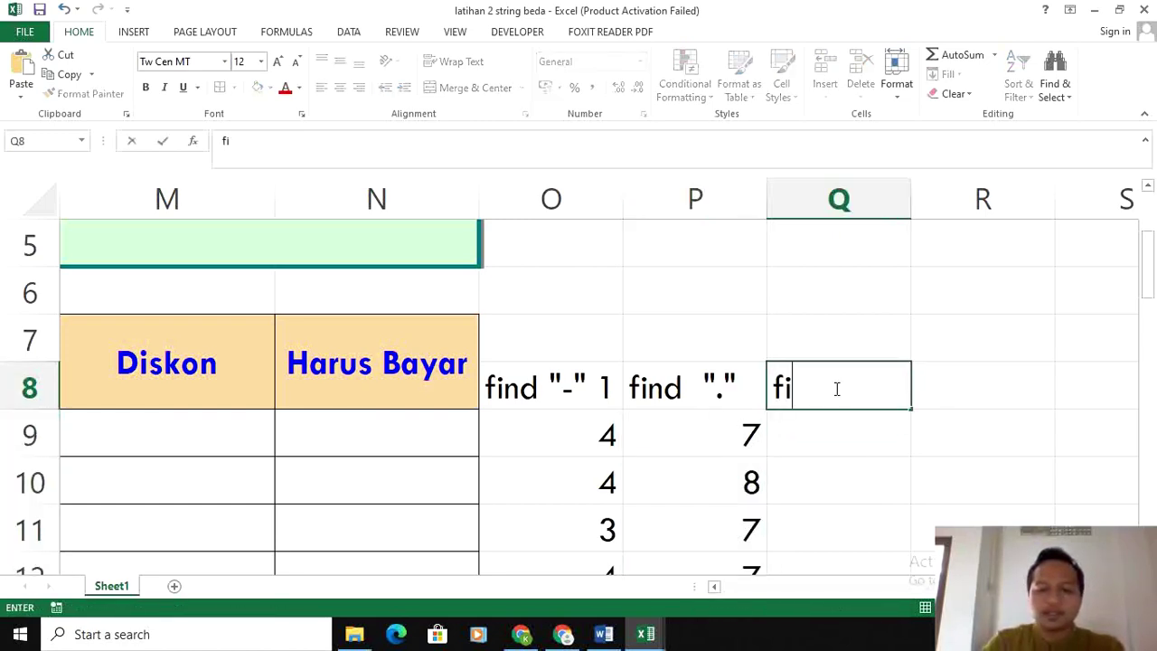
text(nd ")
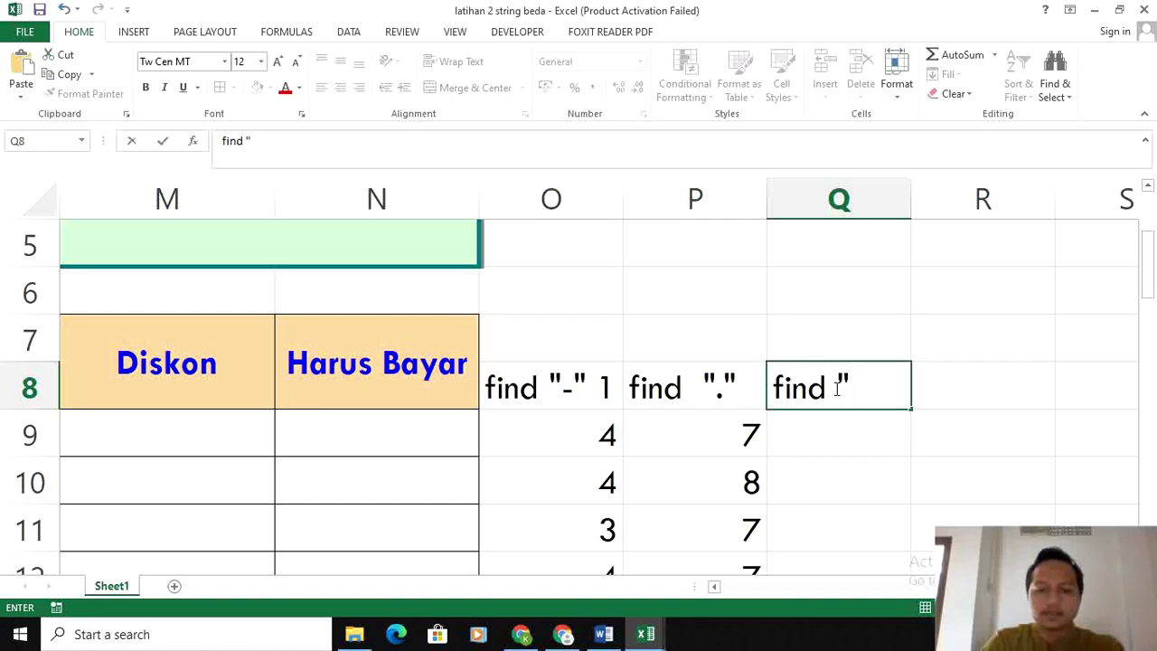
text(1)
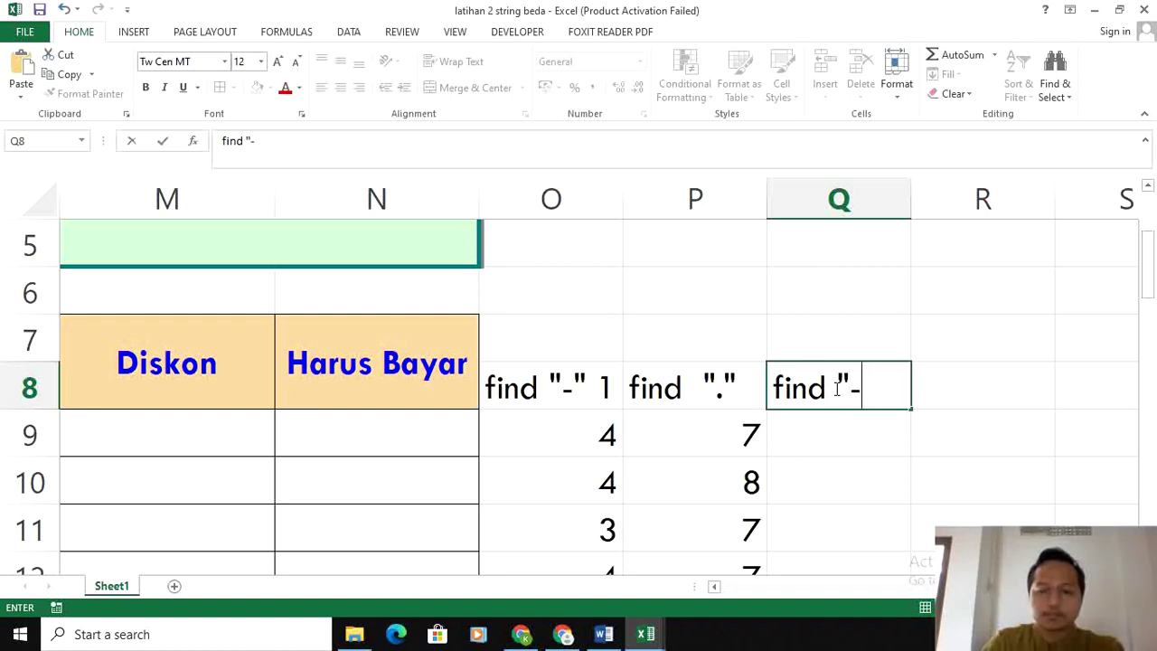
text(2)
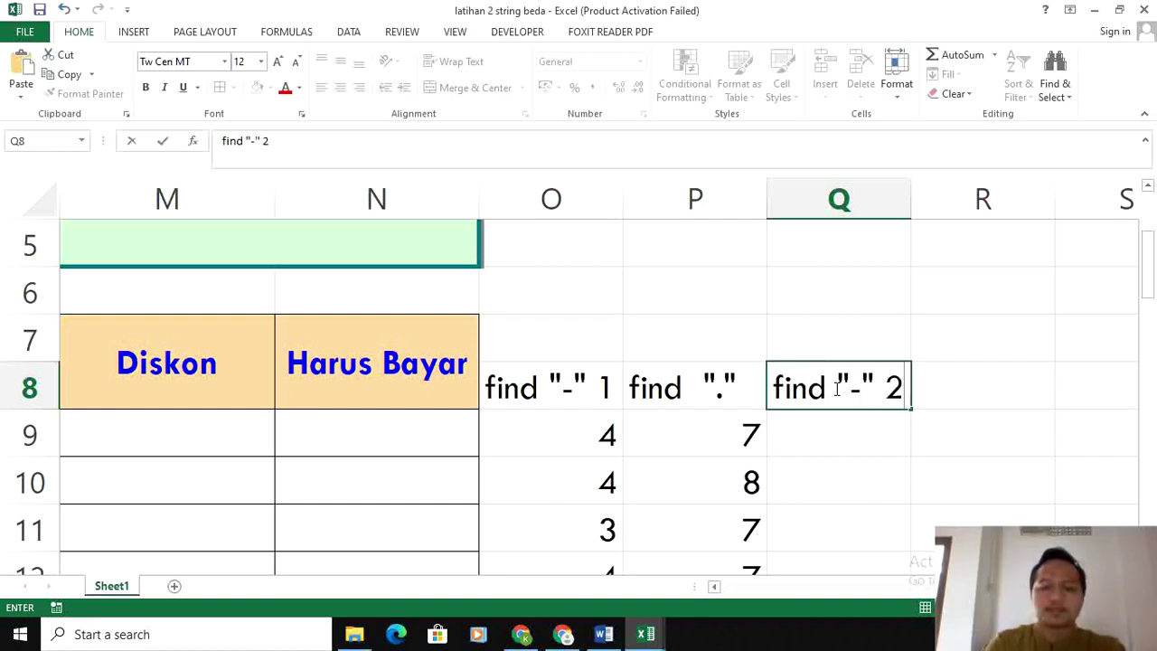
click(839, 433)
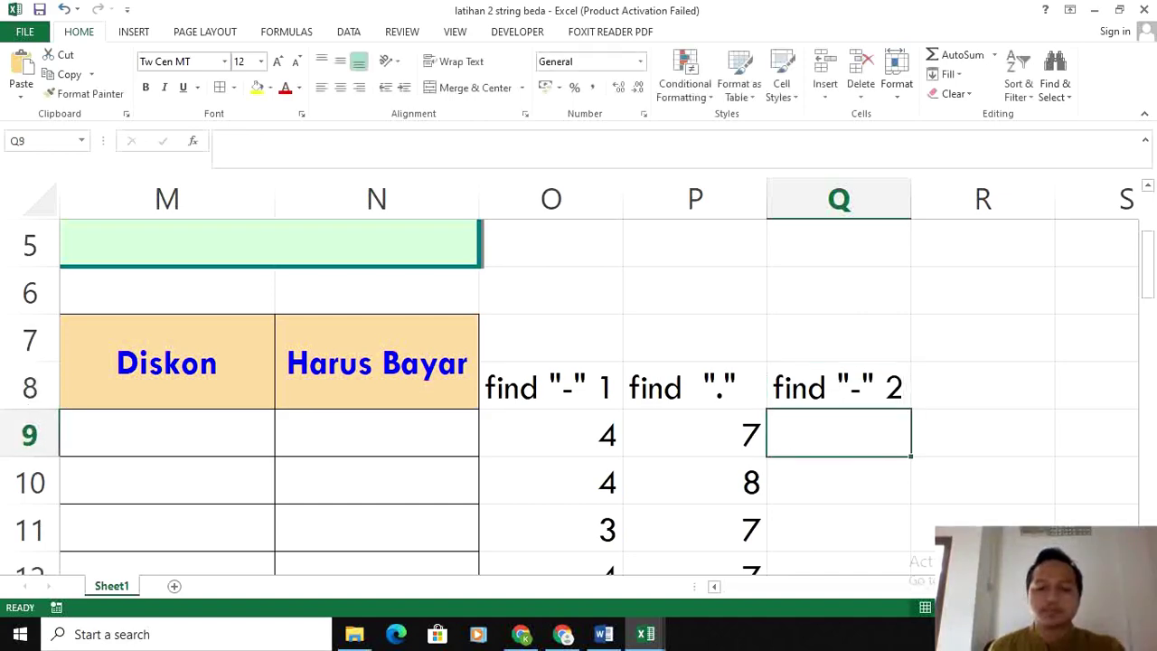
Enter the formula =FIND("-";E9;O9+1) in cell Q9 and fill it down the column for the remaining drug codes
scroll(669, 438, left, 5)
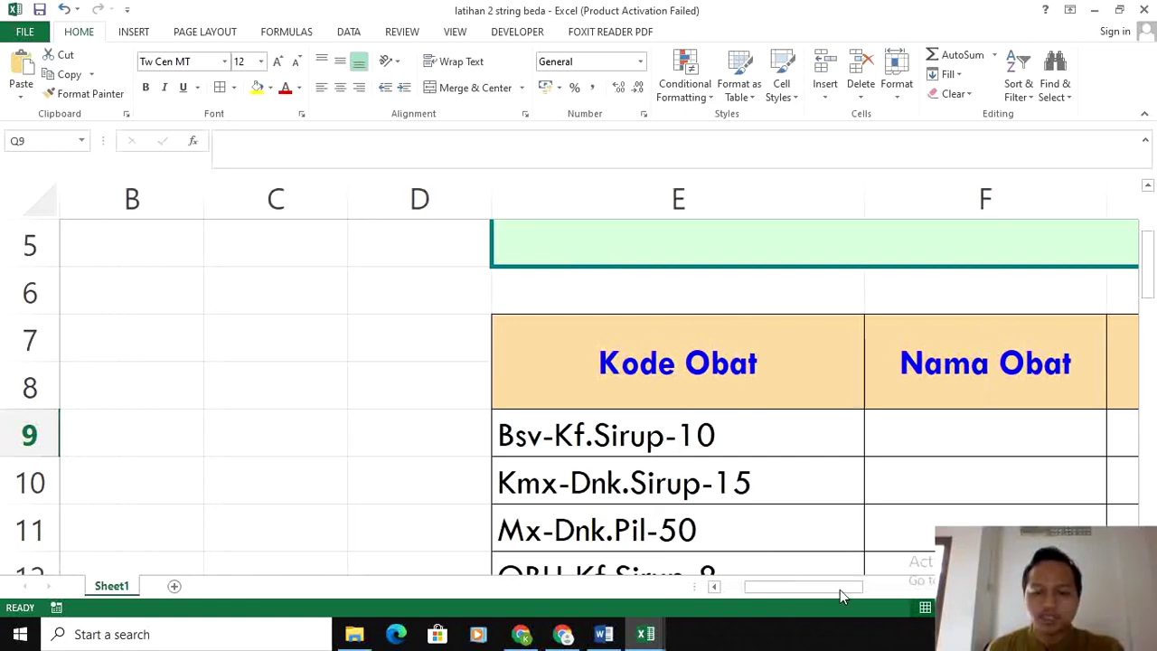
drag(839, 589, 992, 589)
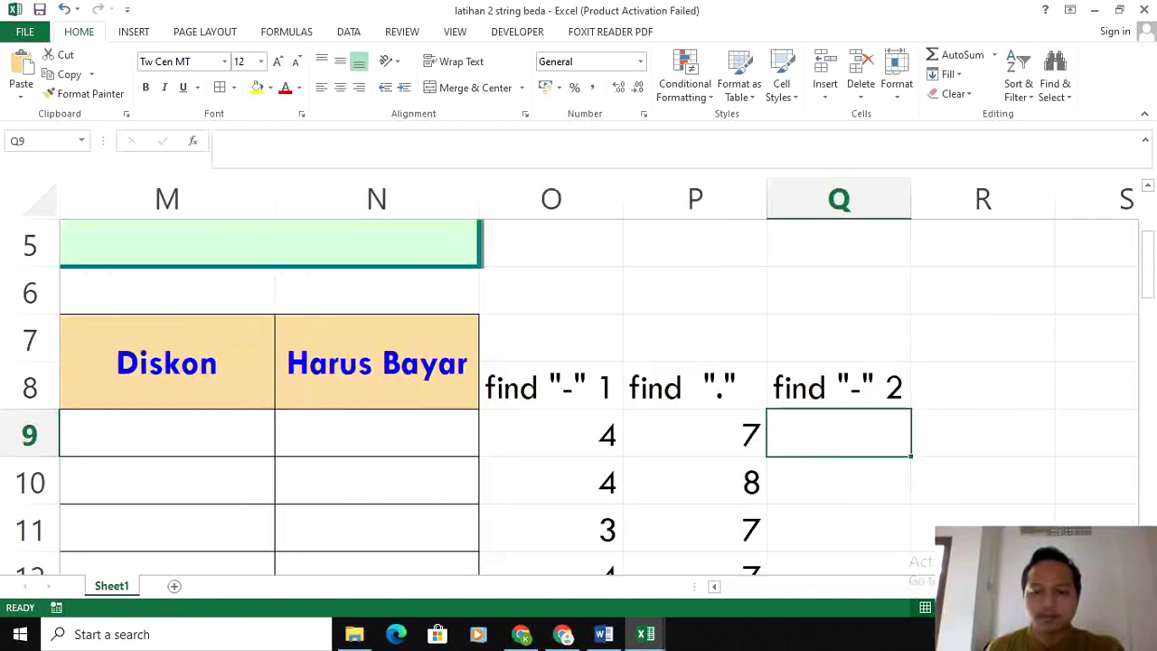
text(=)
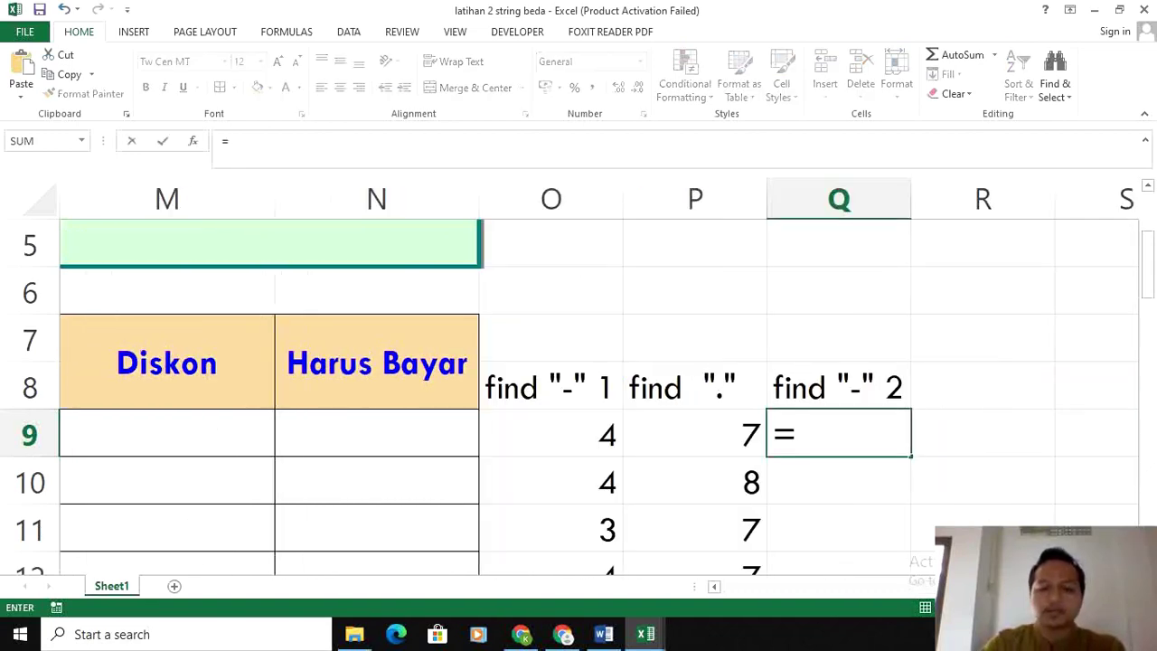
text(FIND()
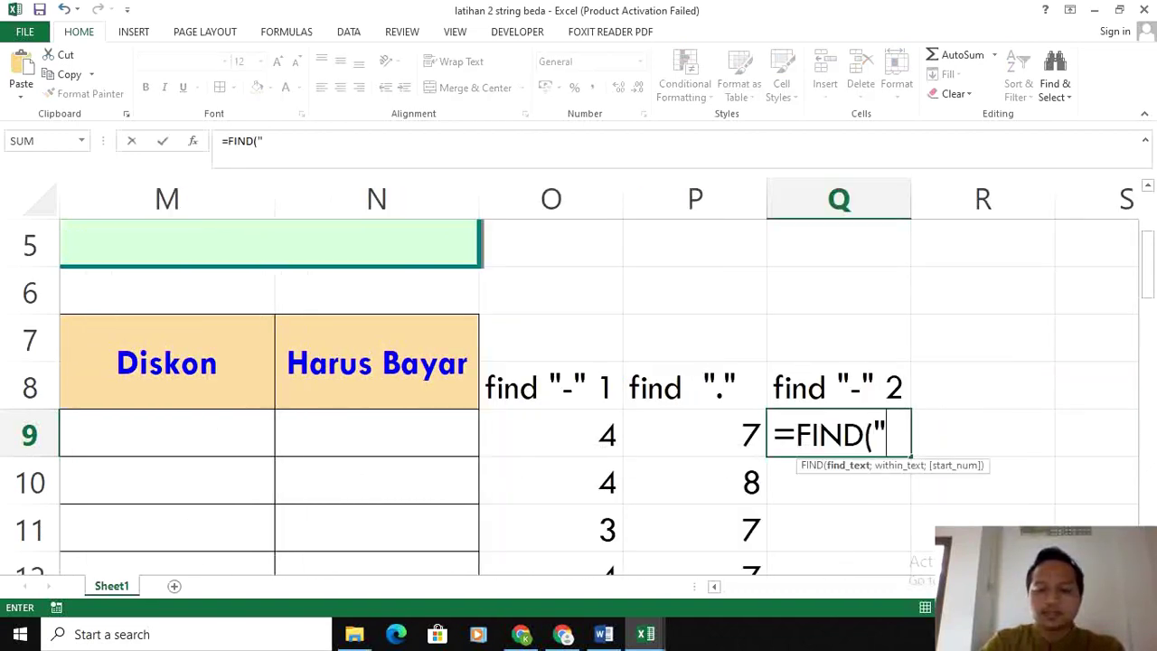
text("-";)
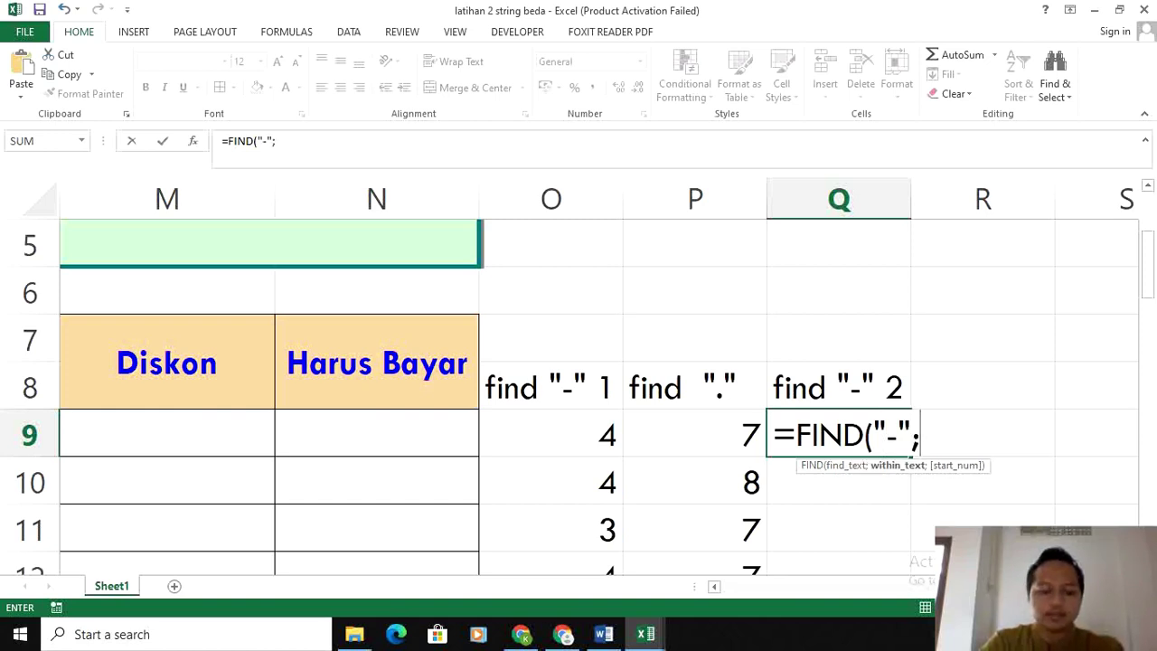
text(E9;)
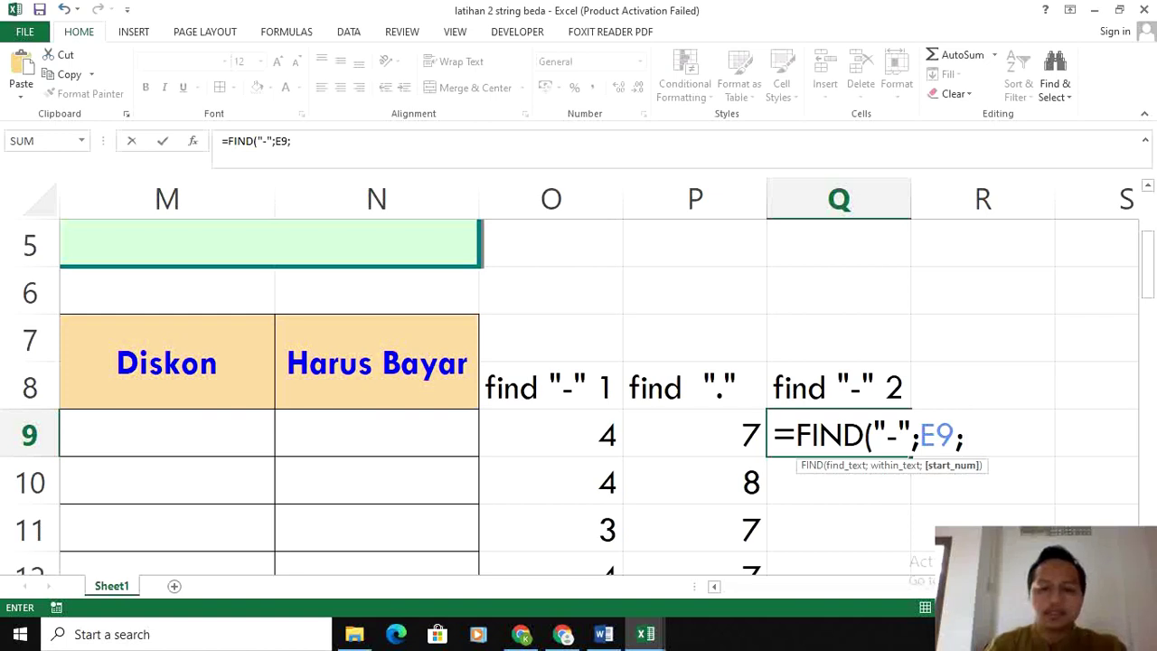
text(1)
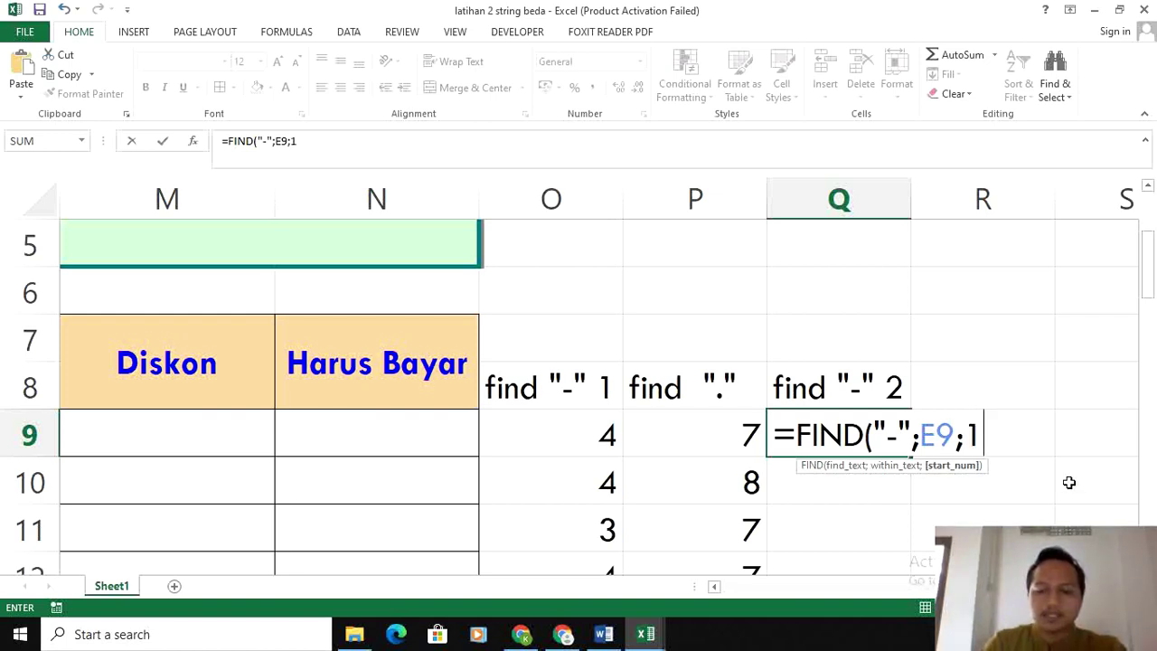
key(BackSpace)
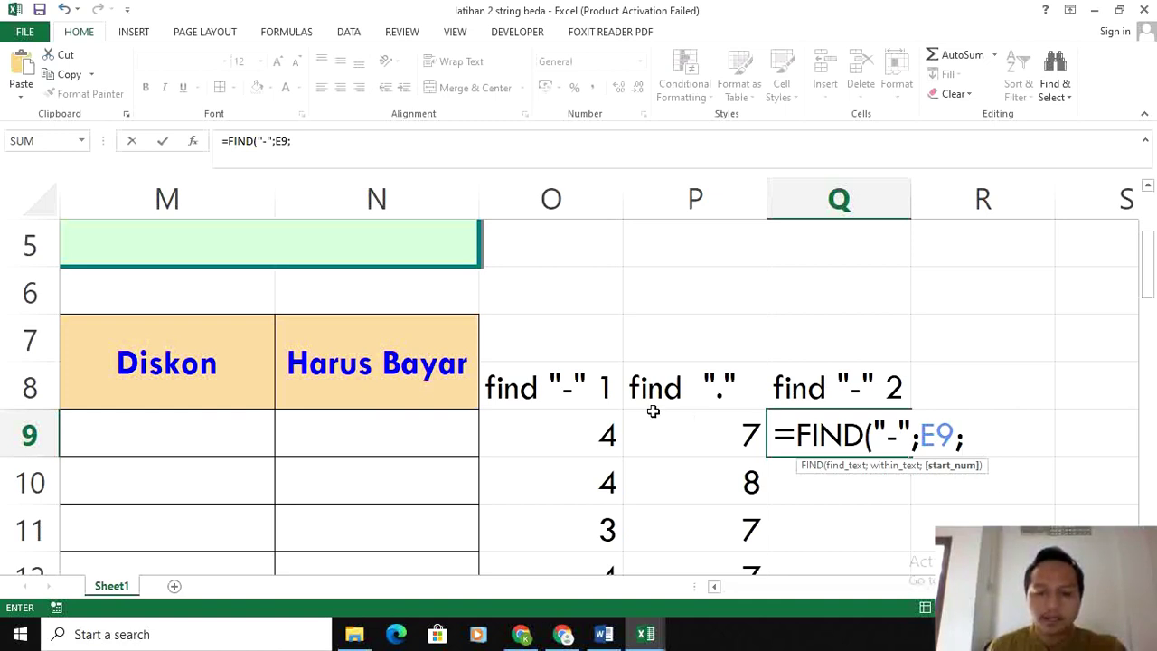
click(580, 432)
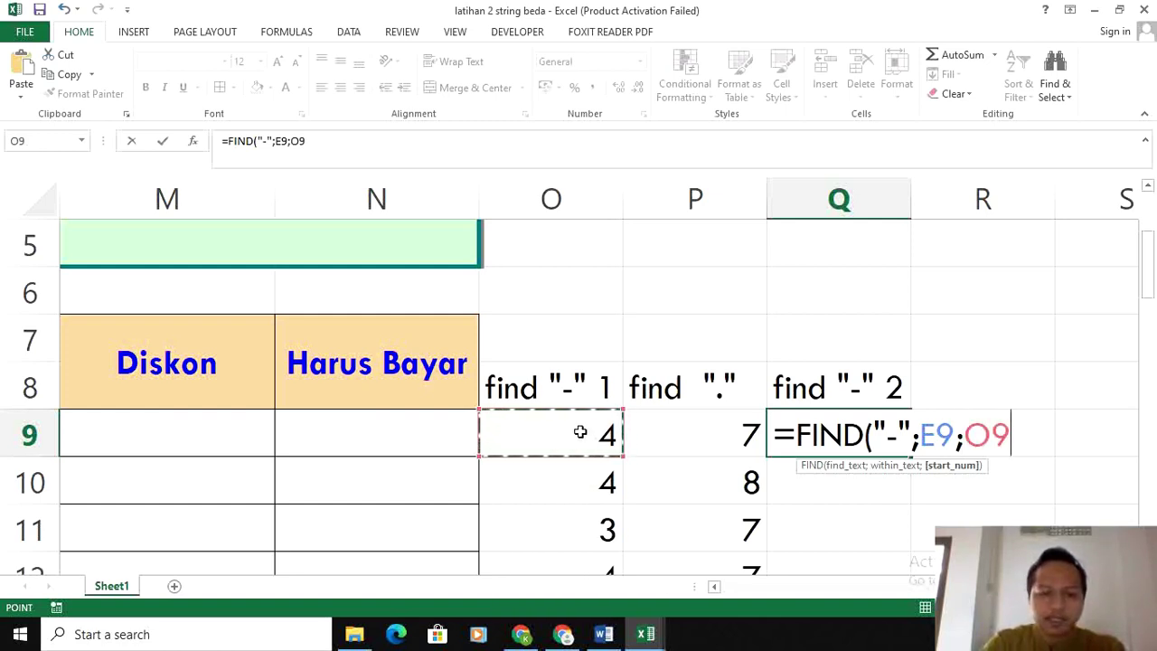
text(+1)
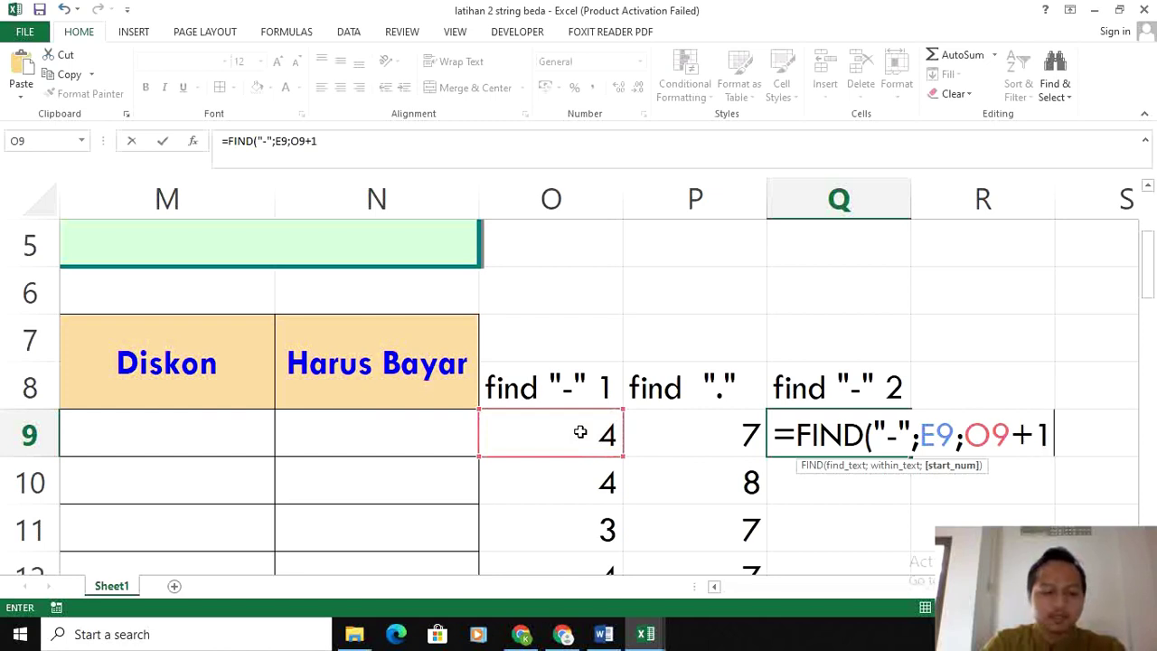
text())
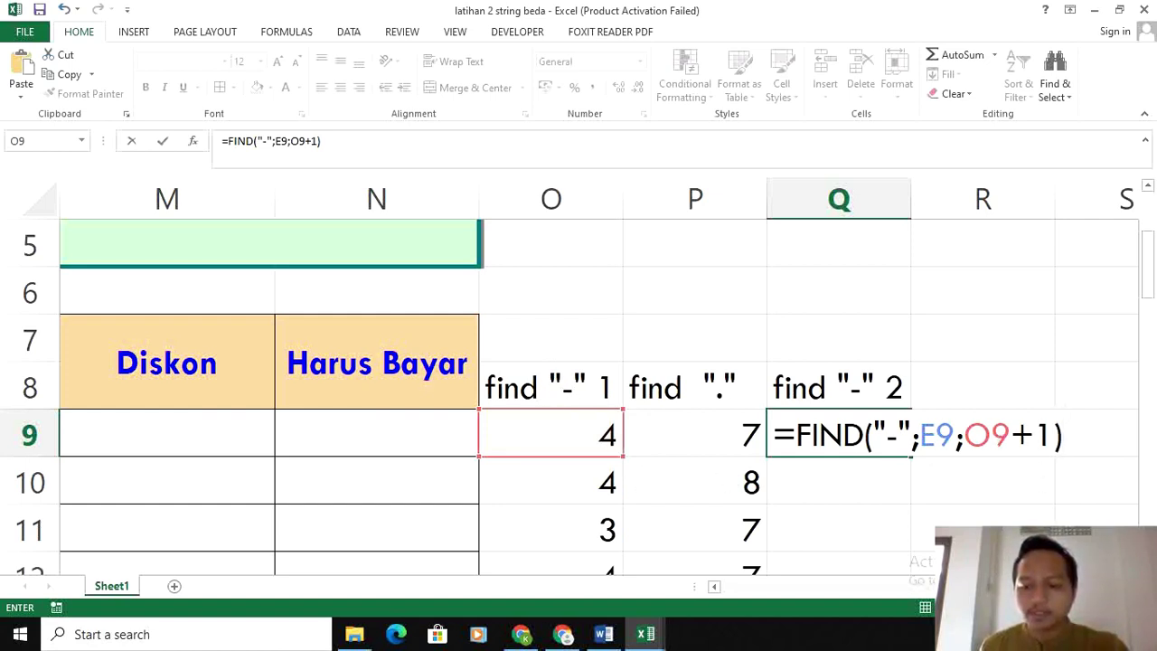
drag(940, 587, 816, 624)
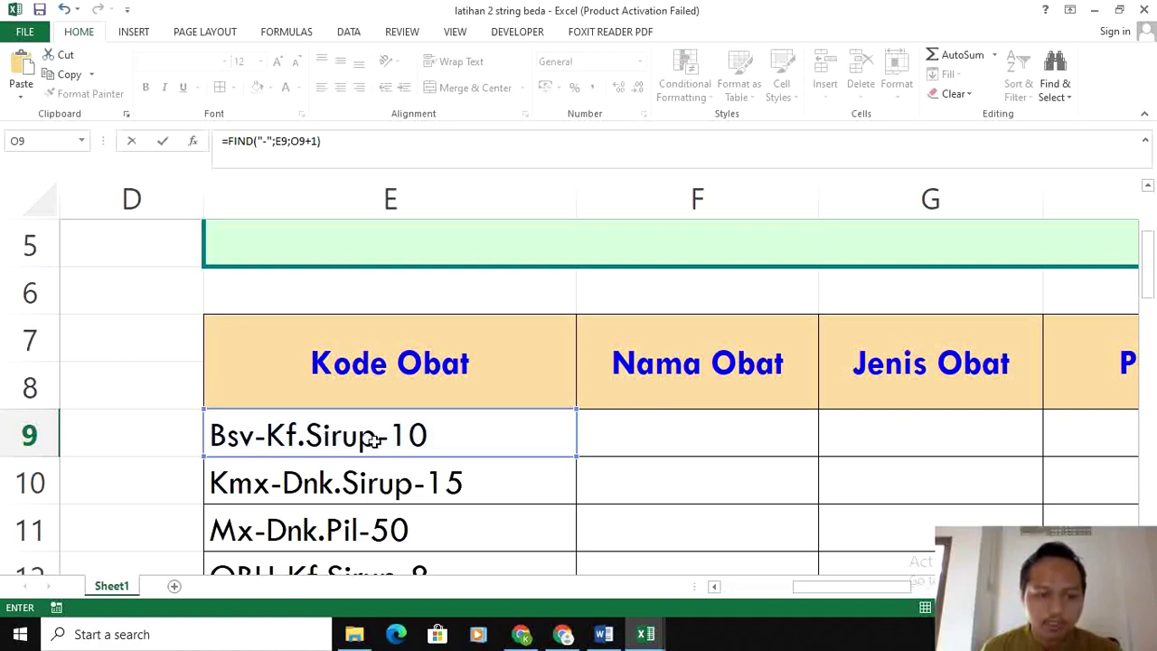
drag(812, 585, 1042, 583)
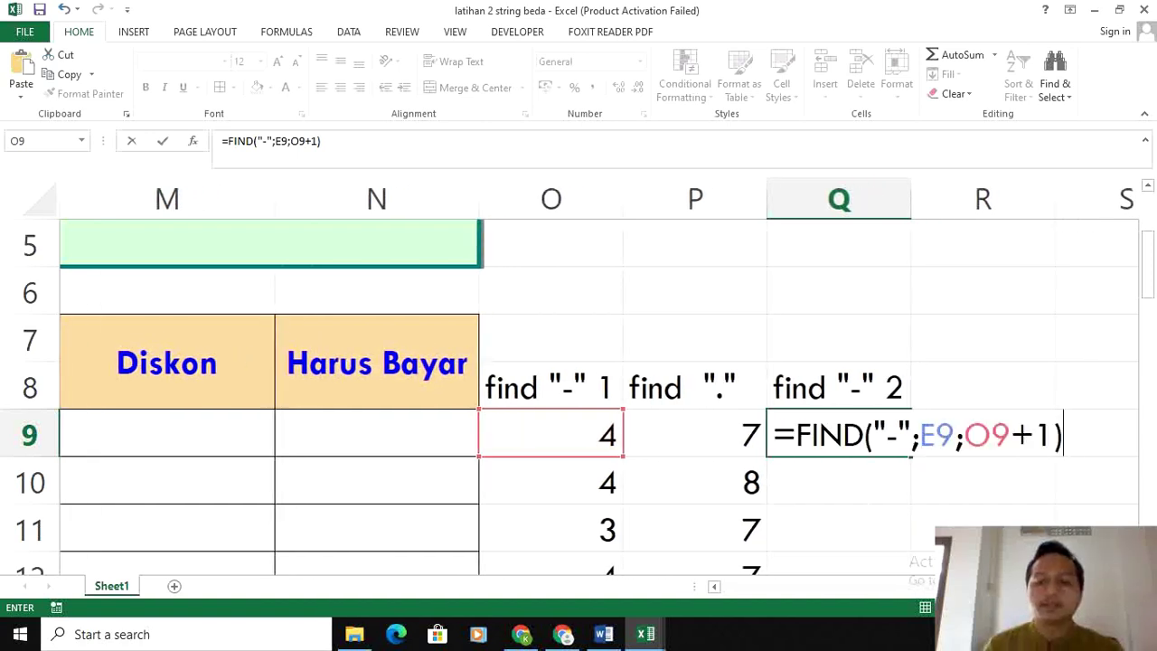
key(Return)
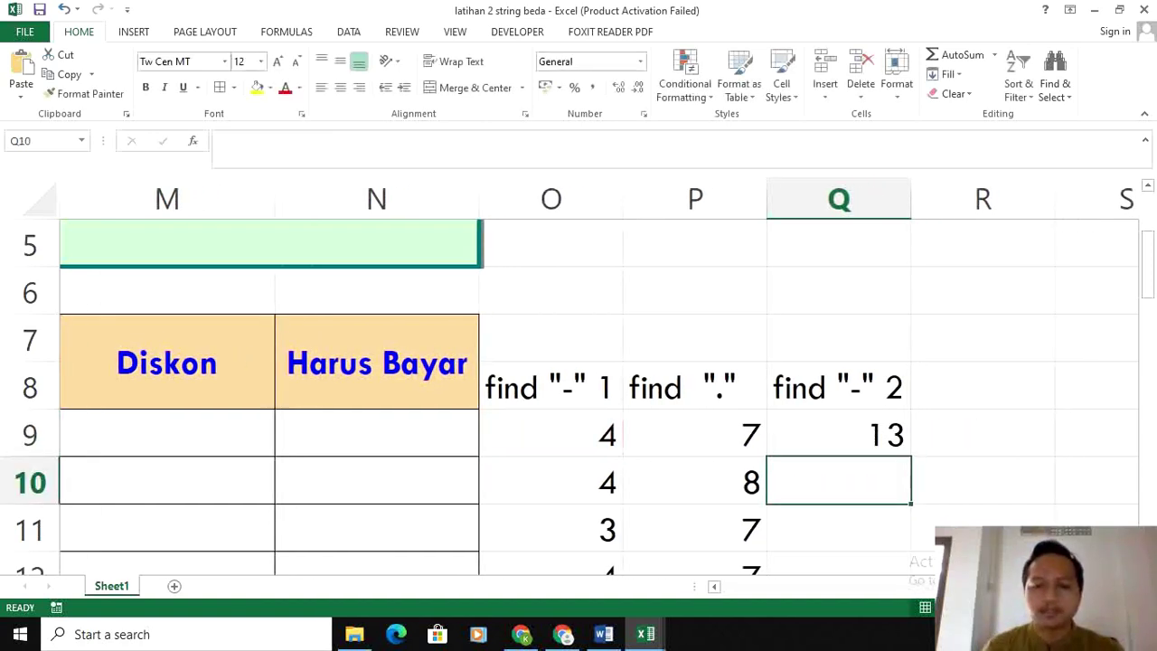
click(866, 442)
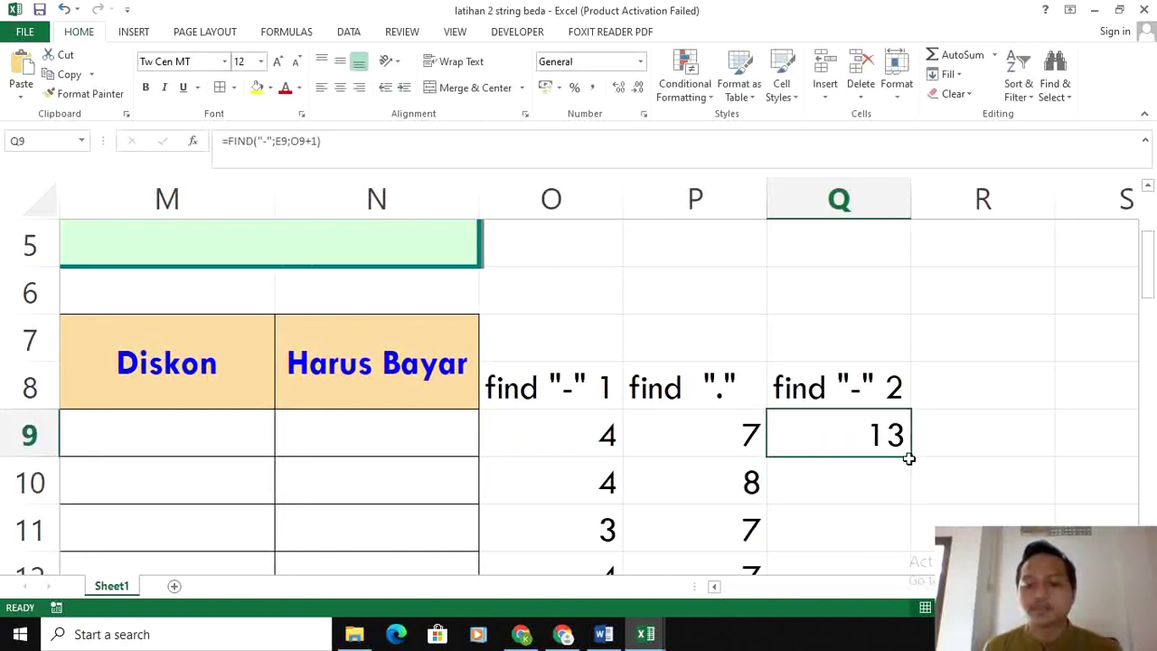
double_click(909, 457)
Enter the helper column heading LEN in cell R8
click(963, 394)
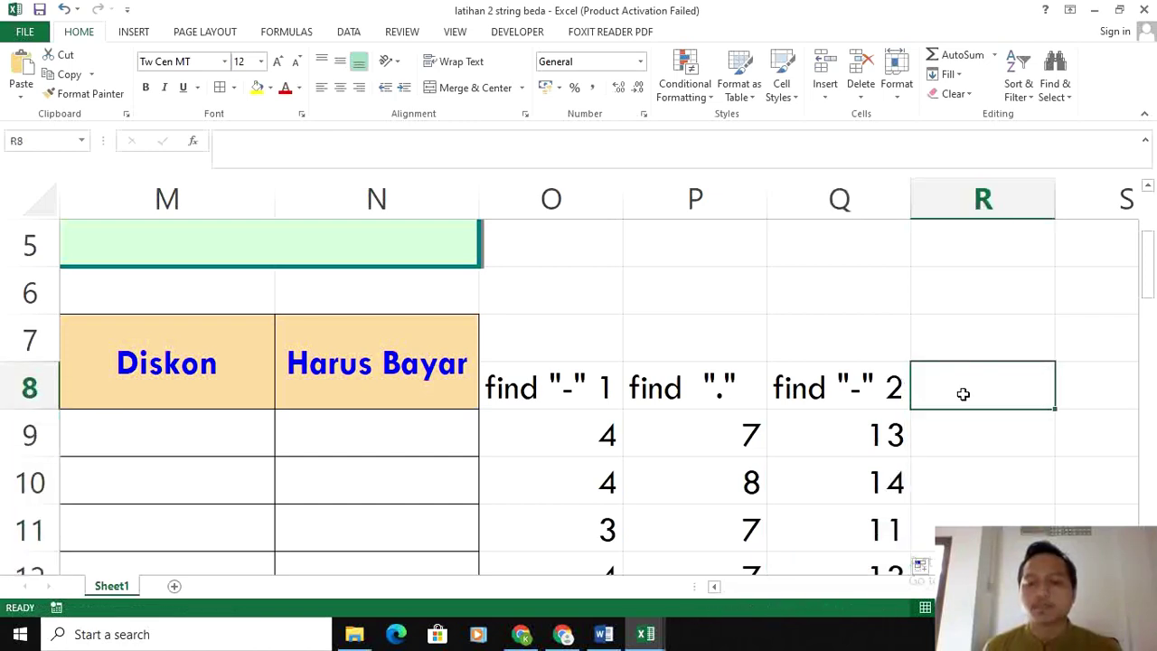
text(LEND)
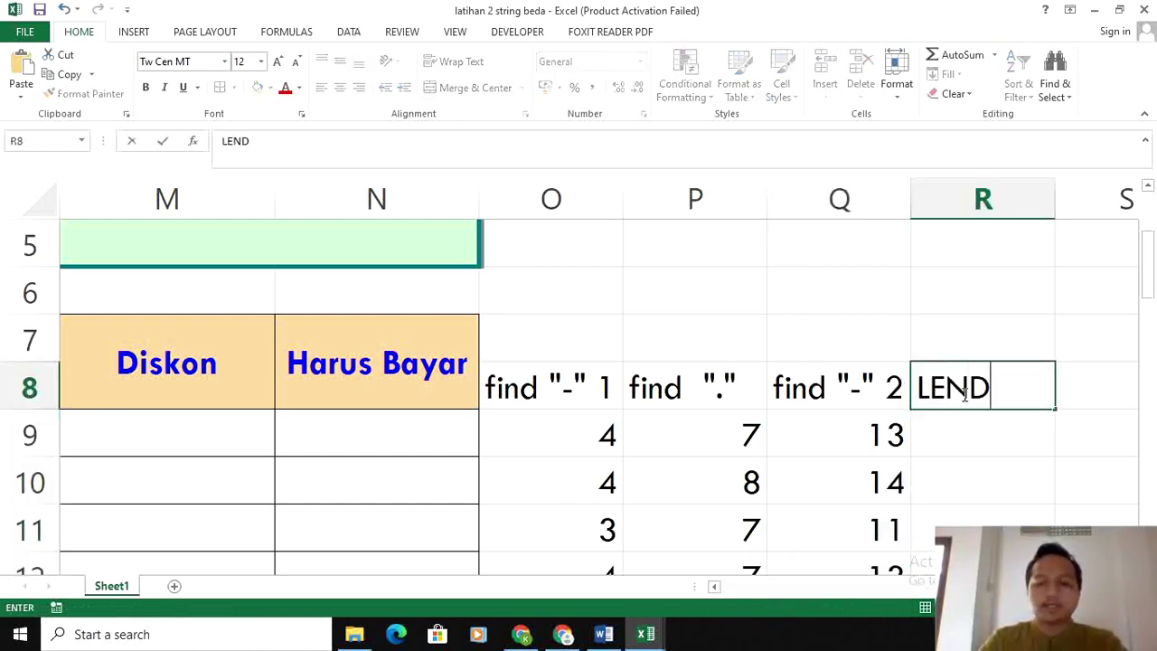
key(BackSpace)
Enter the formula =LEN(E9) in cell R9 and fill it down the column for the remaining drug codes
click(988, 430)
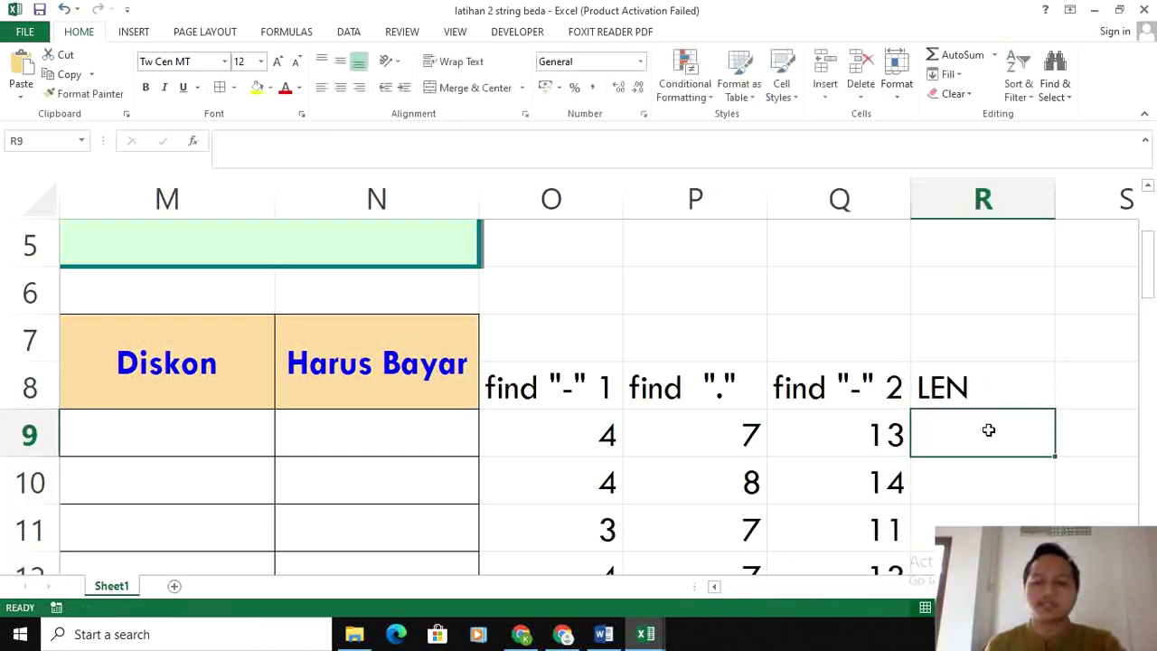
text(=)
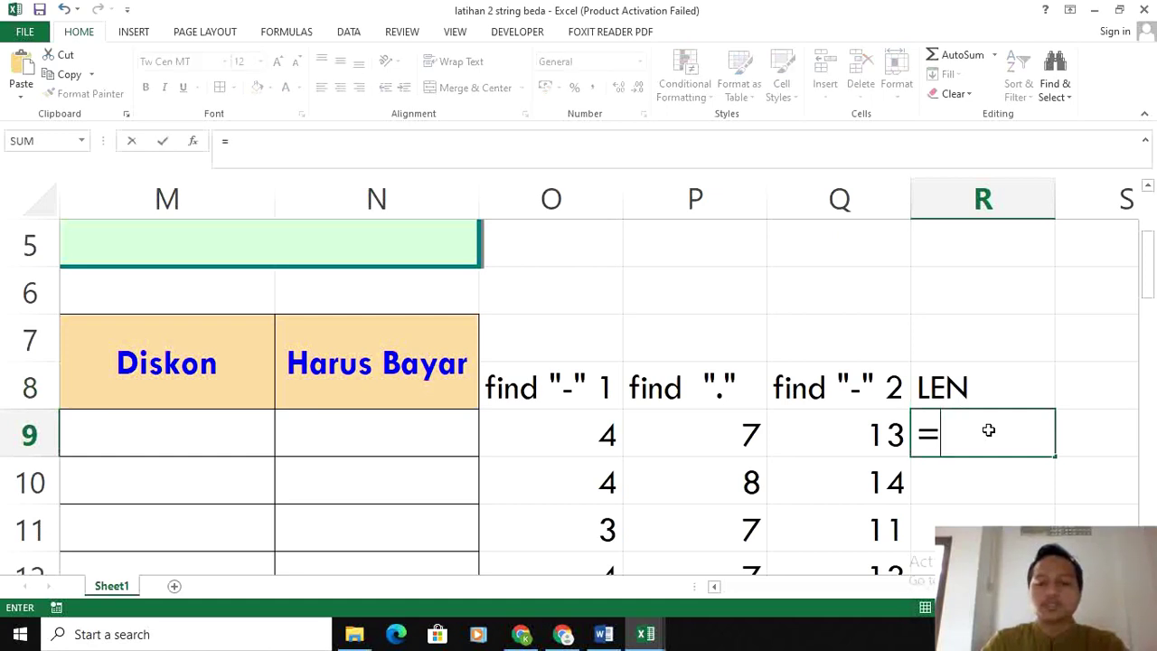
text(LEN()
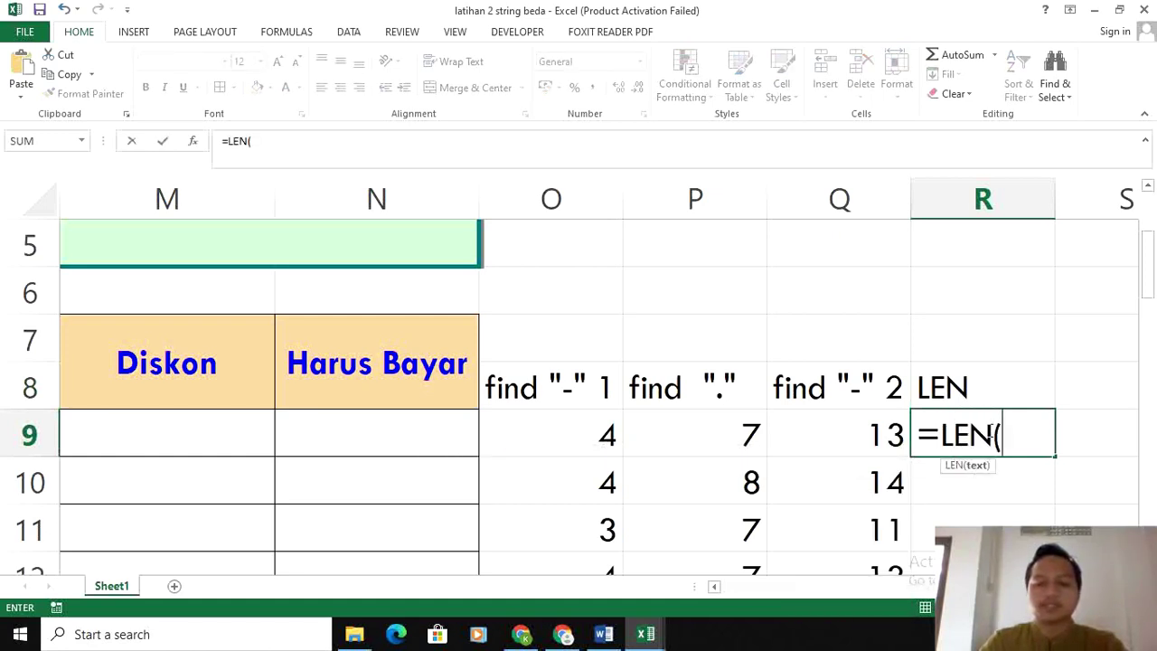
text(E9)
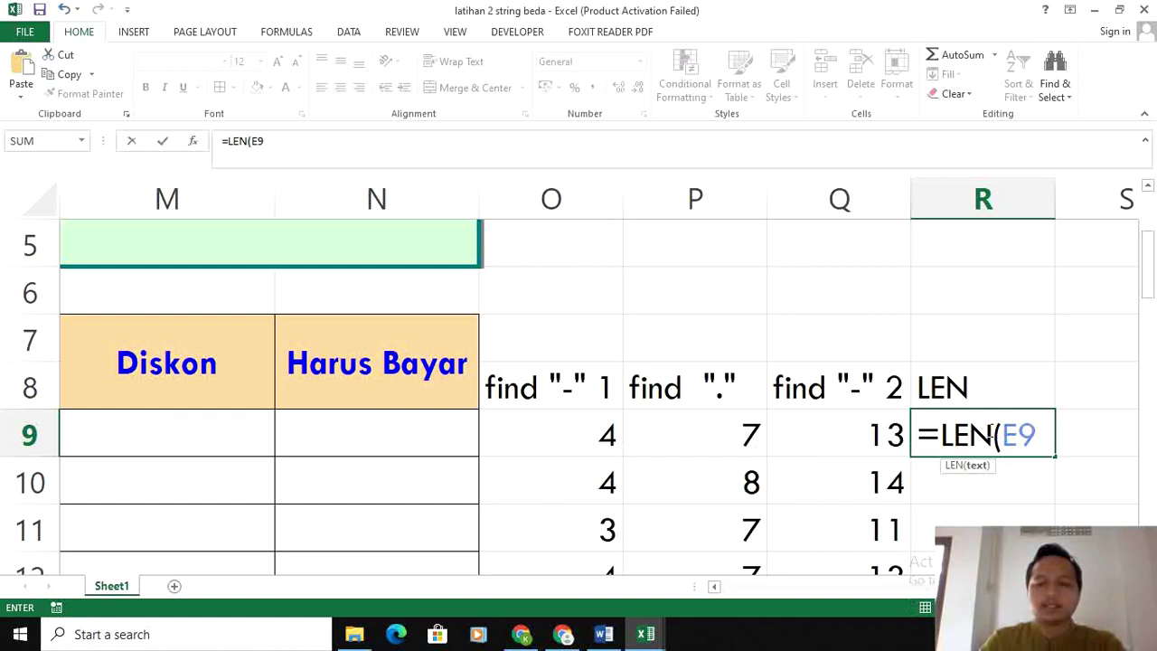
text())
key(Return)
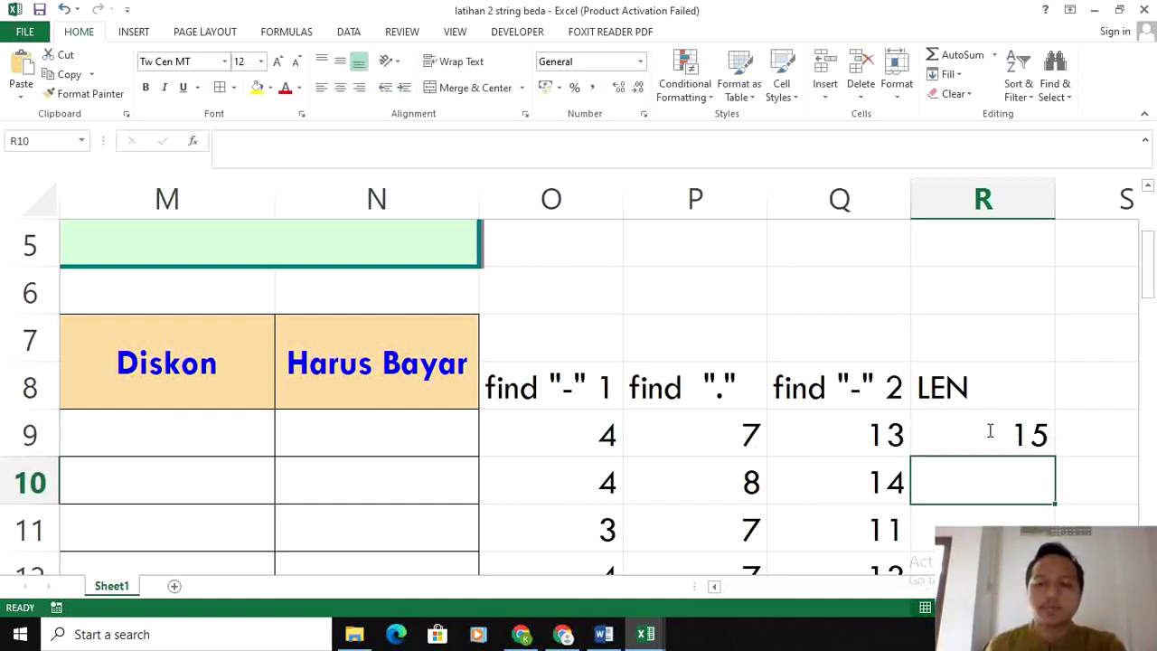
click(990, 432)
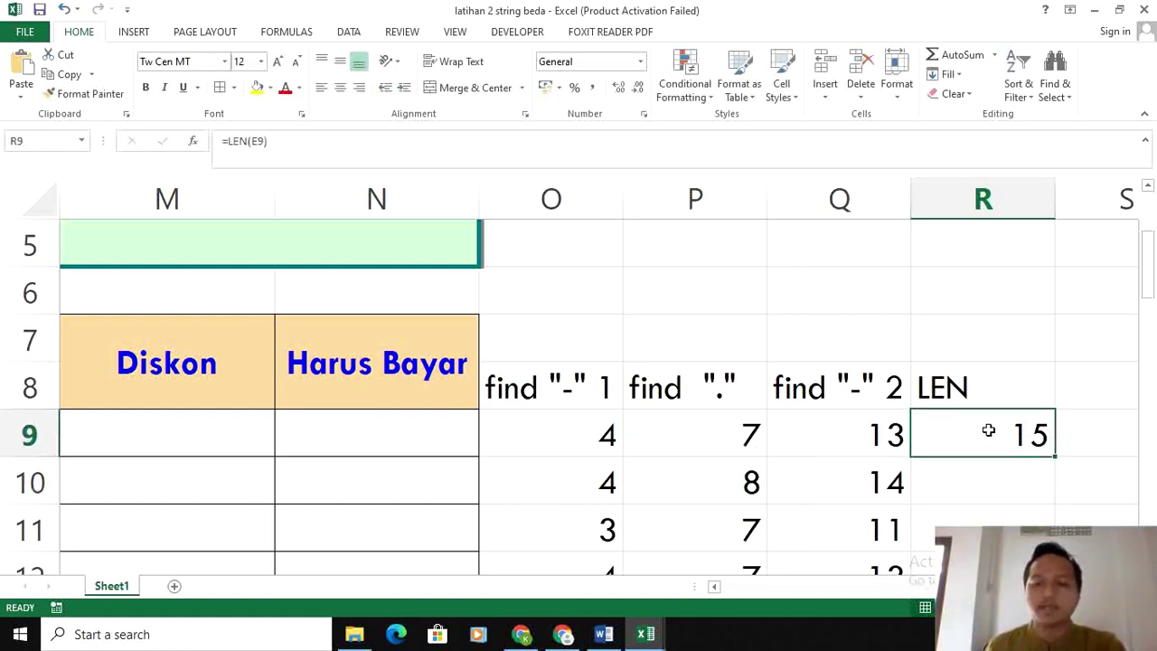
double_click(1056, 458)
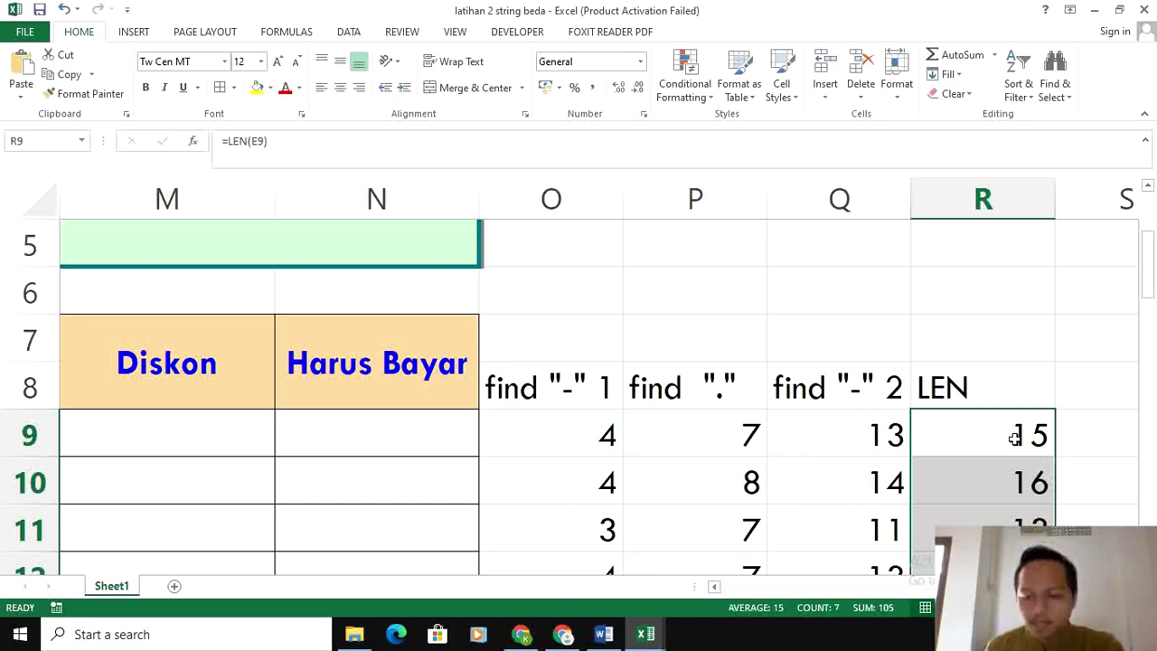
Review the drug codes, the Tabel Daftar Obat and the Instruksi Soal rules for filling Nama Obat, Jenis Obat and Produksi
scroll(578, 398, down, 4)
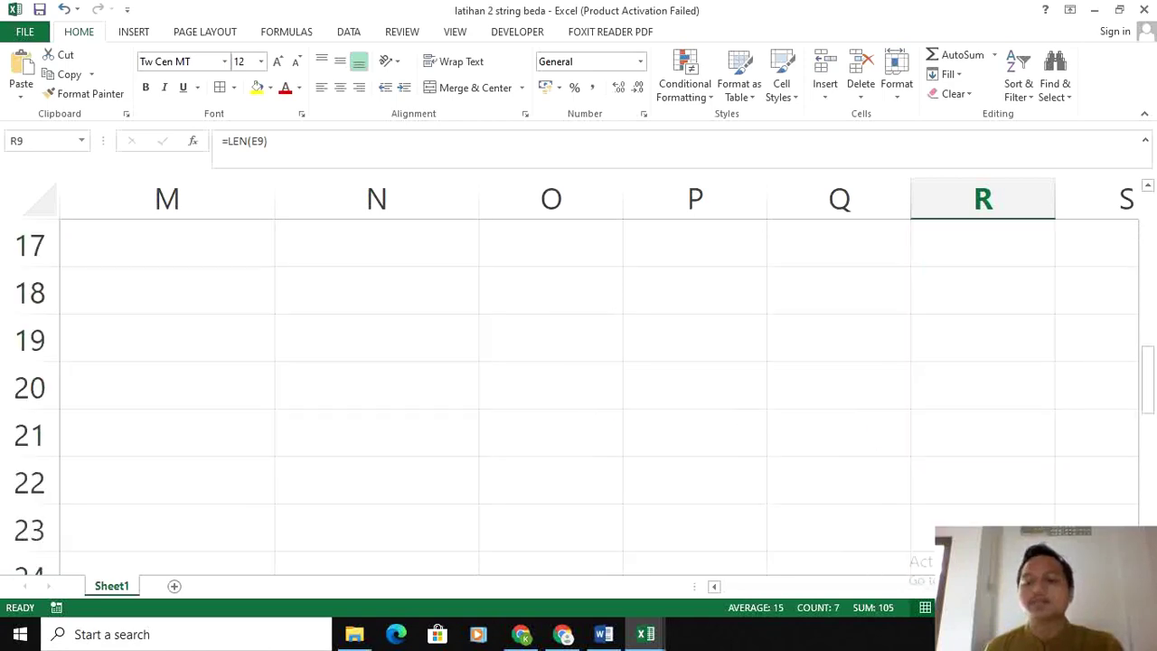
scroll(578, 397, up, 3)
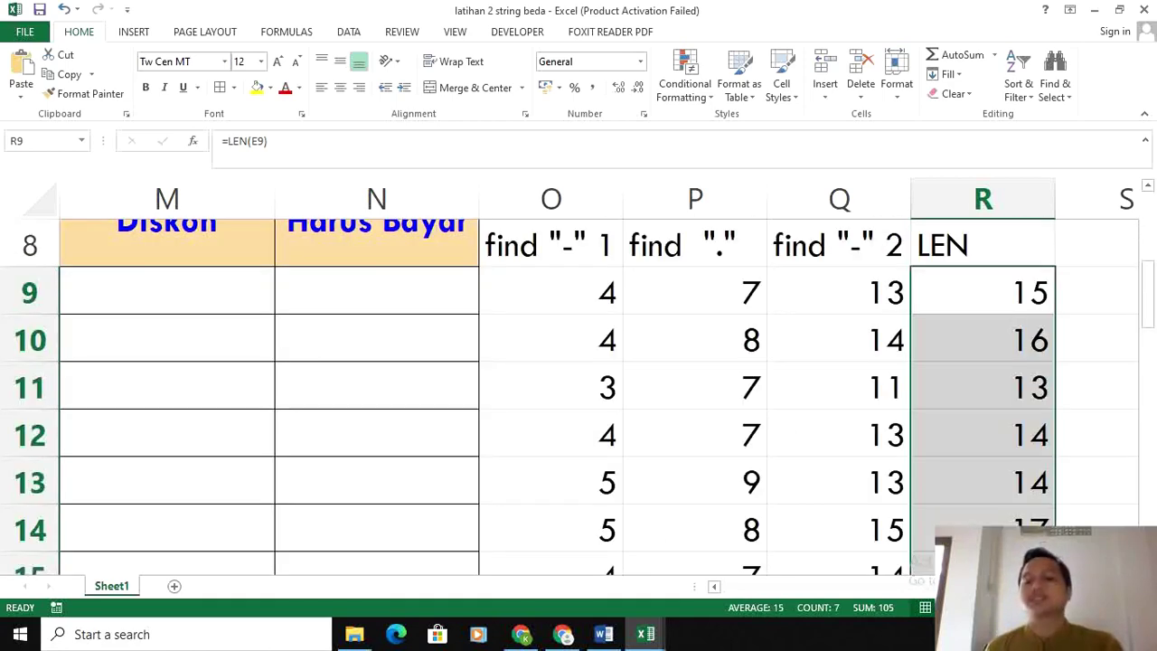
drag(949, 586, 873, 587)
scroll(803, 380, up, 1)
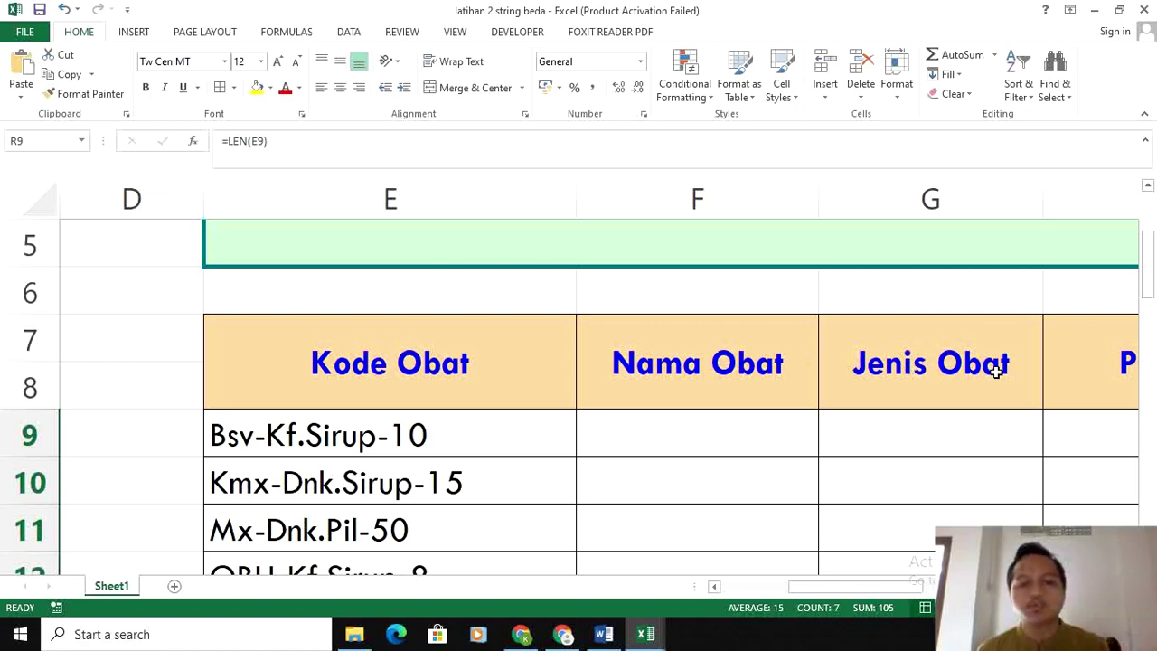
scroll(893, 450, right, 3)
scroll(894, 451, down, 3)
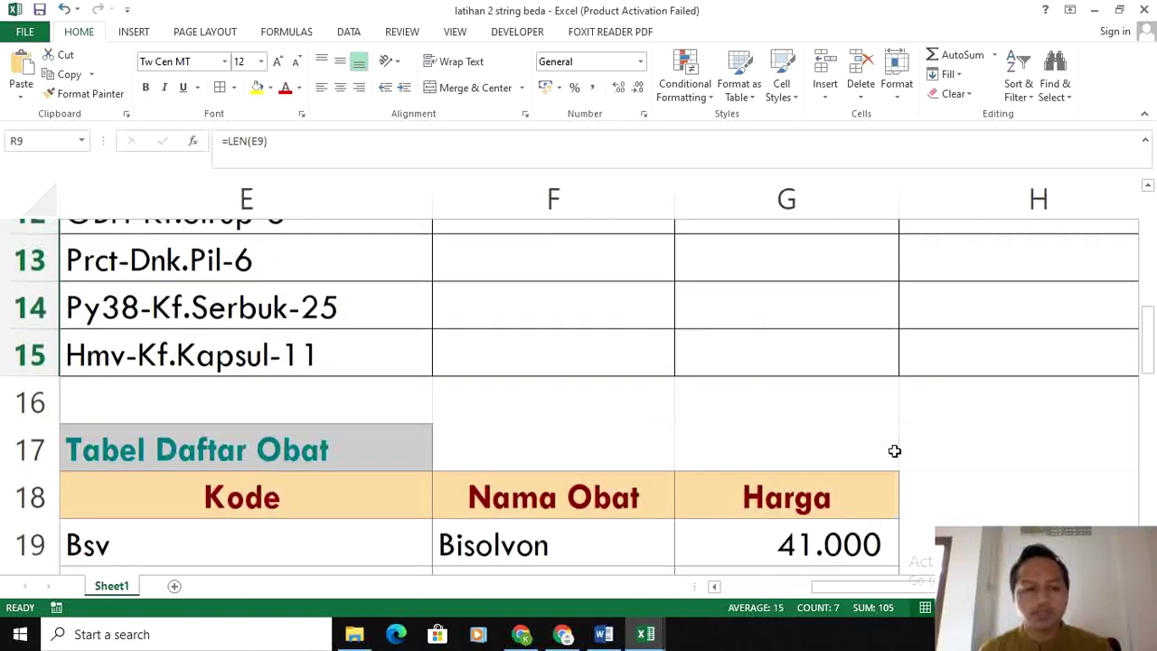
scroll(894, 451, down, 5)
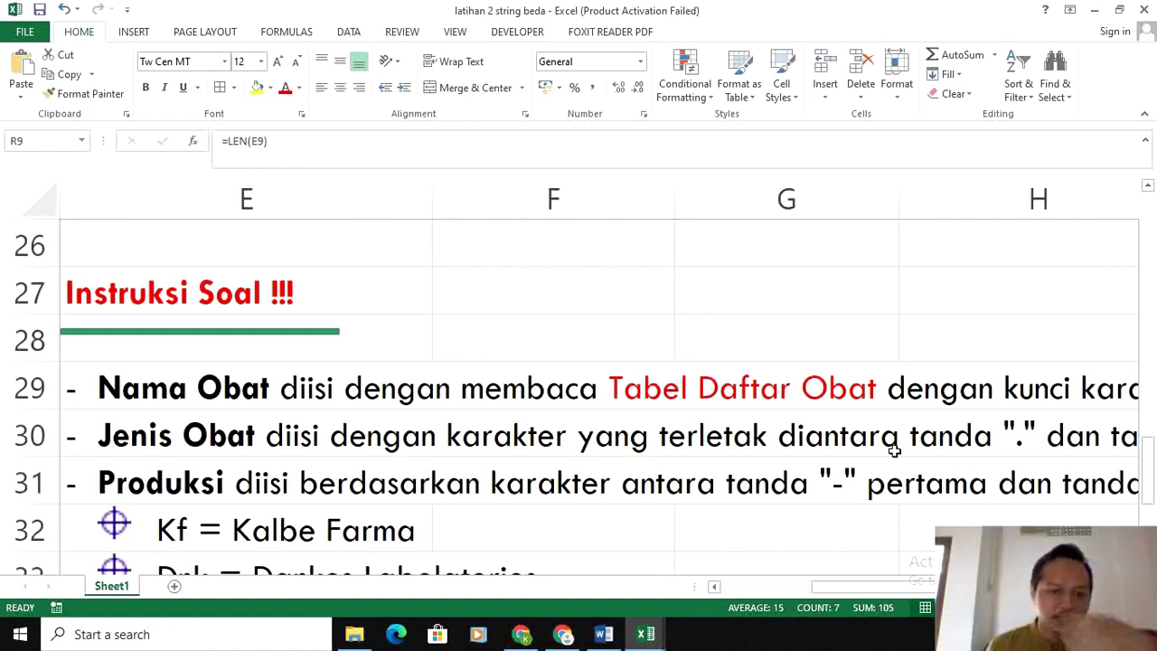
scroll(892, 450, up, 3)
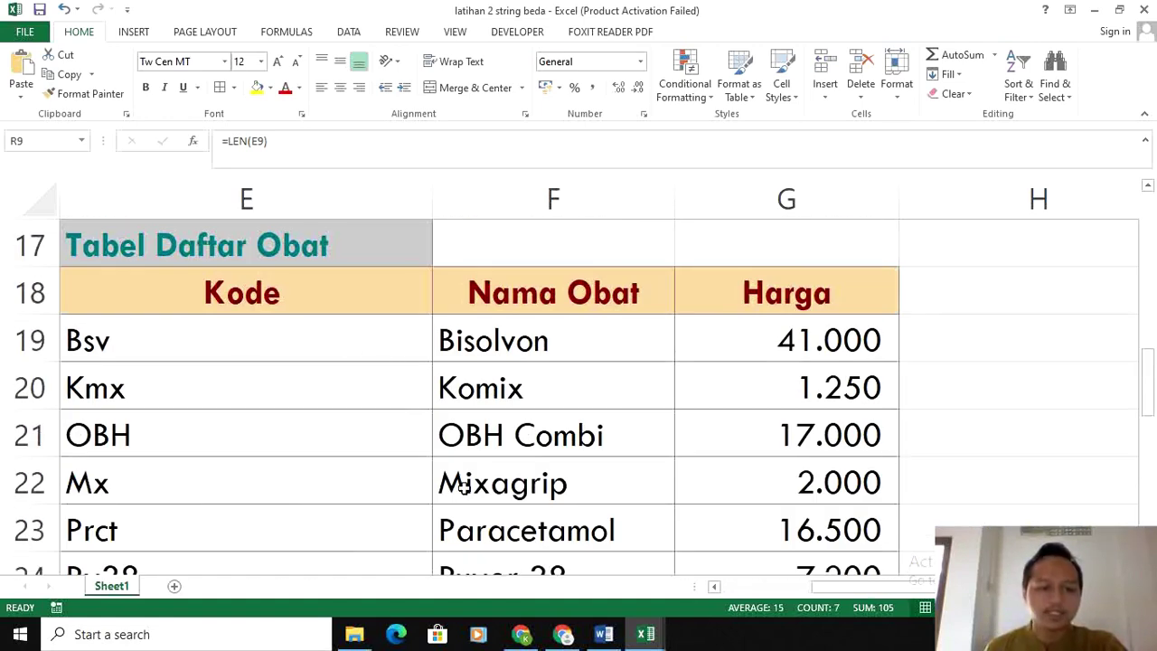
scroll(542, 483, down, 3)
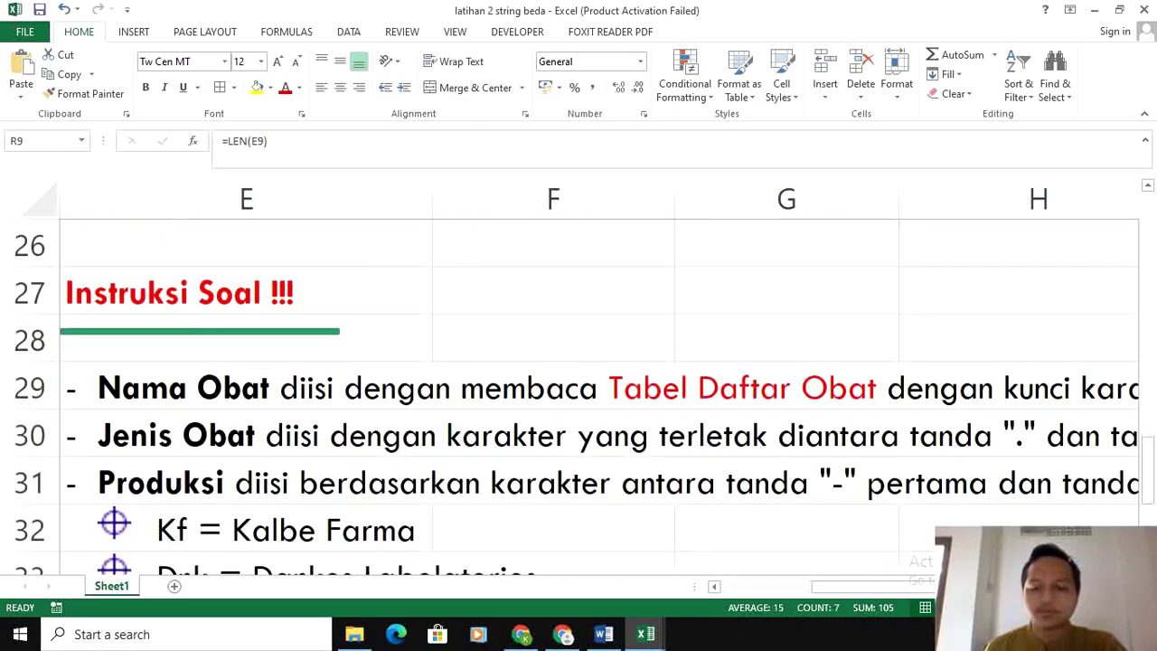
scroll(596, 388, right, 3)
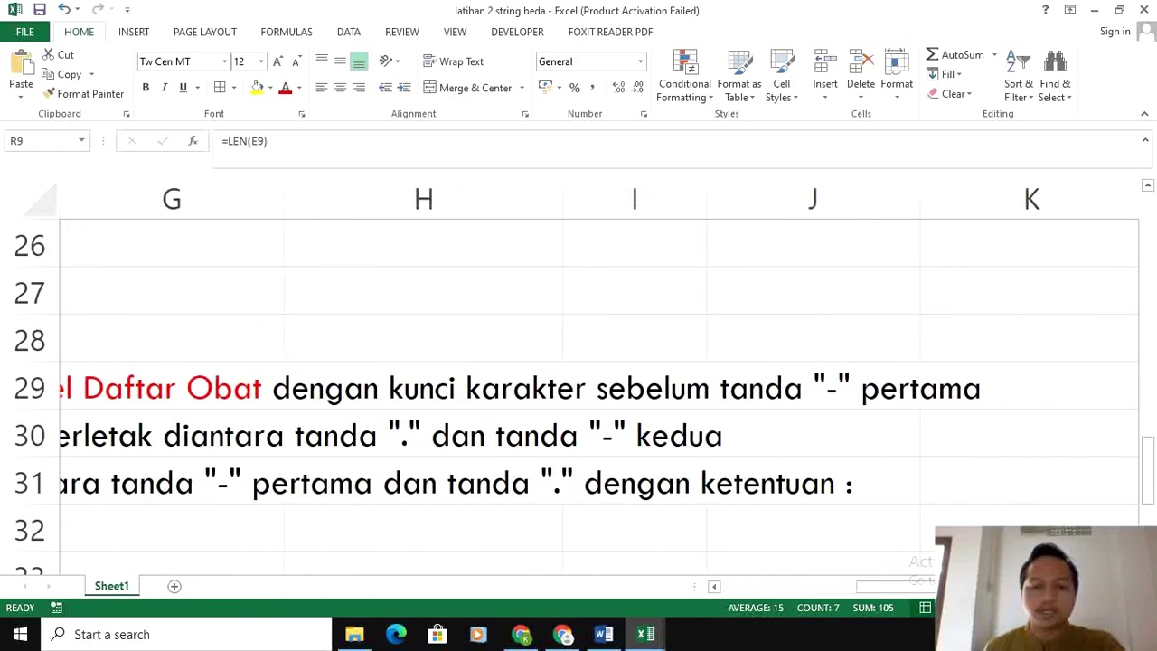
scroll(620, 395, up, 7)
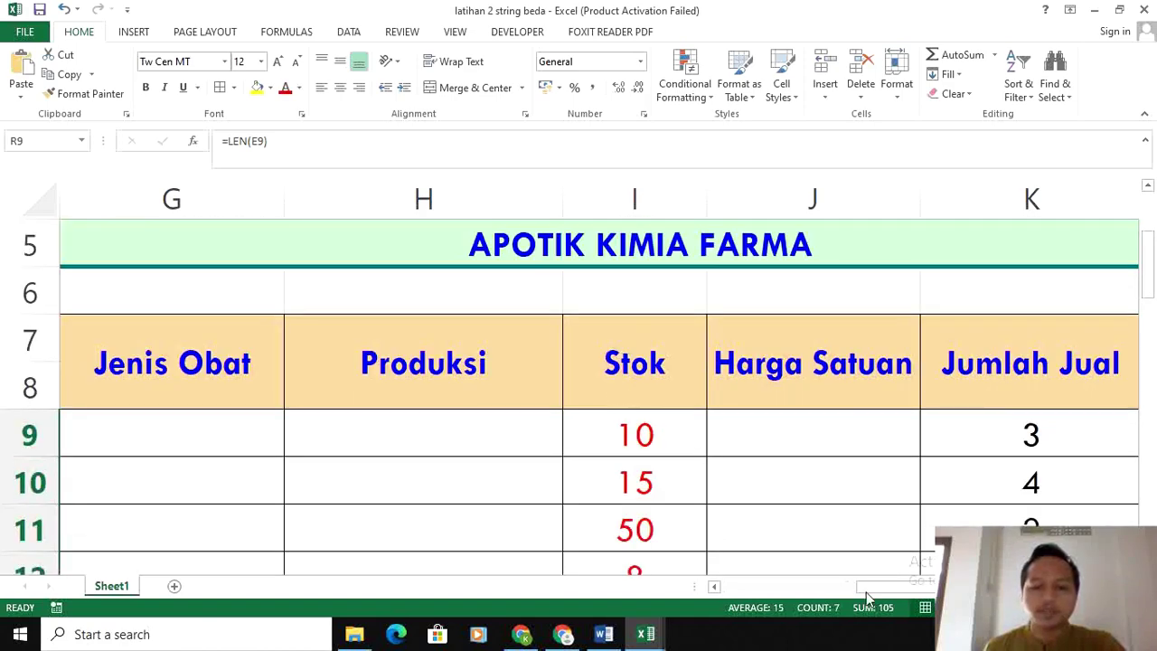
scroll(866, 598, left, 3)
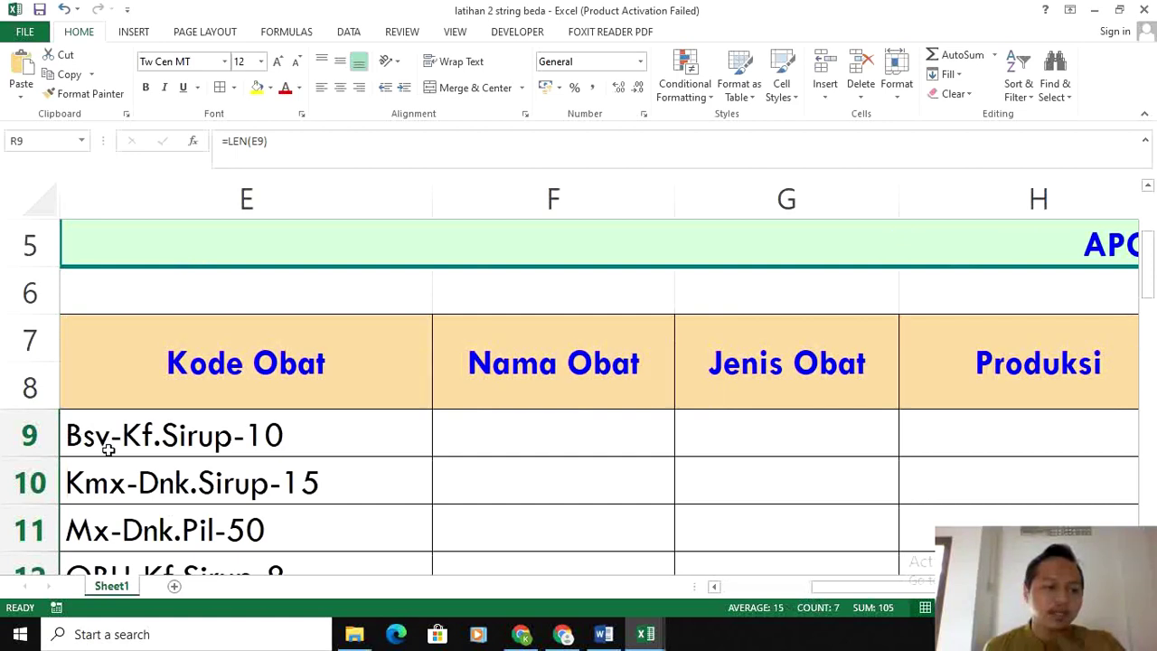
Enter the formula =LEFT(E9;O9-1) in Nama Obat cell F9 and fill it down the column for the remaining drug codes
click(586, 435)
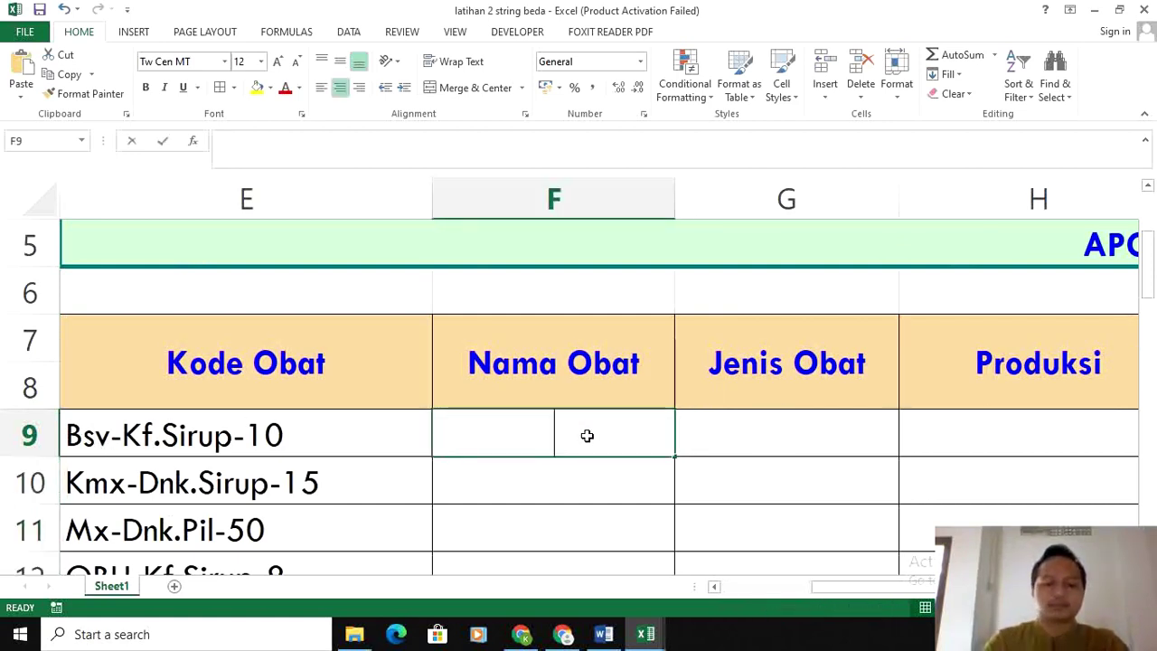
text(=l)
key(BackSpace)
text(l)
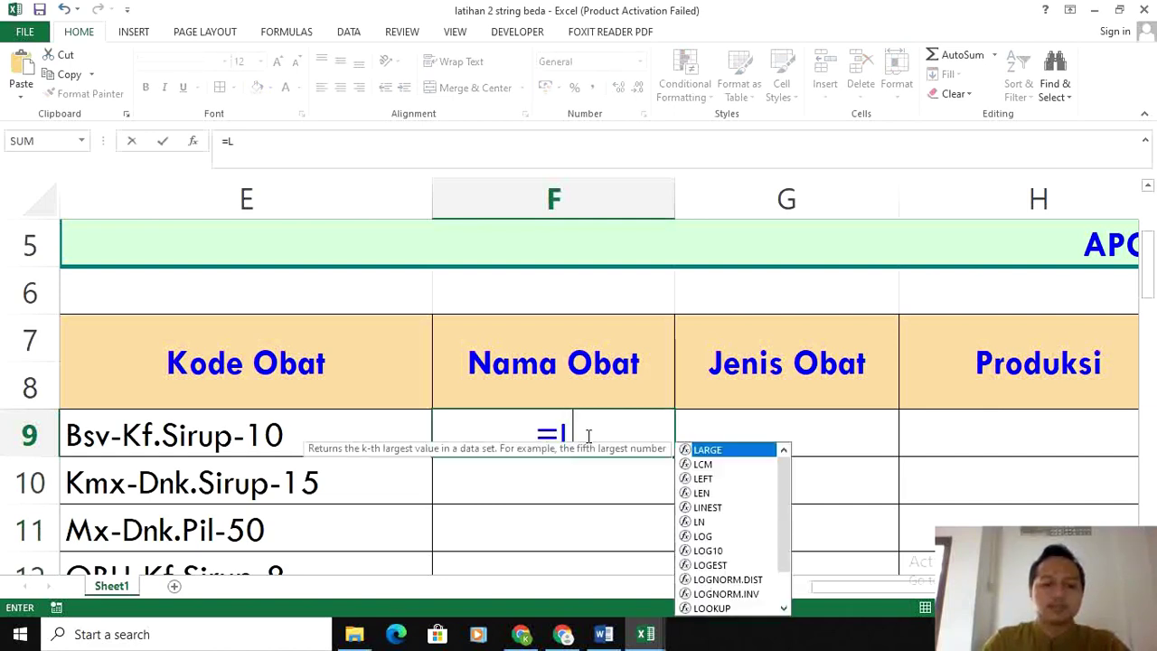
text(eft)
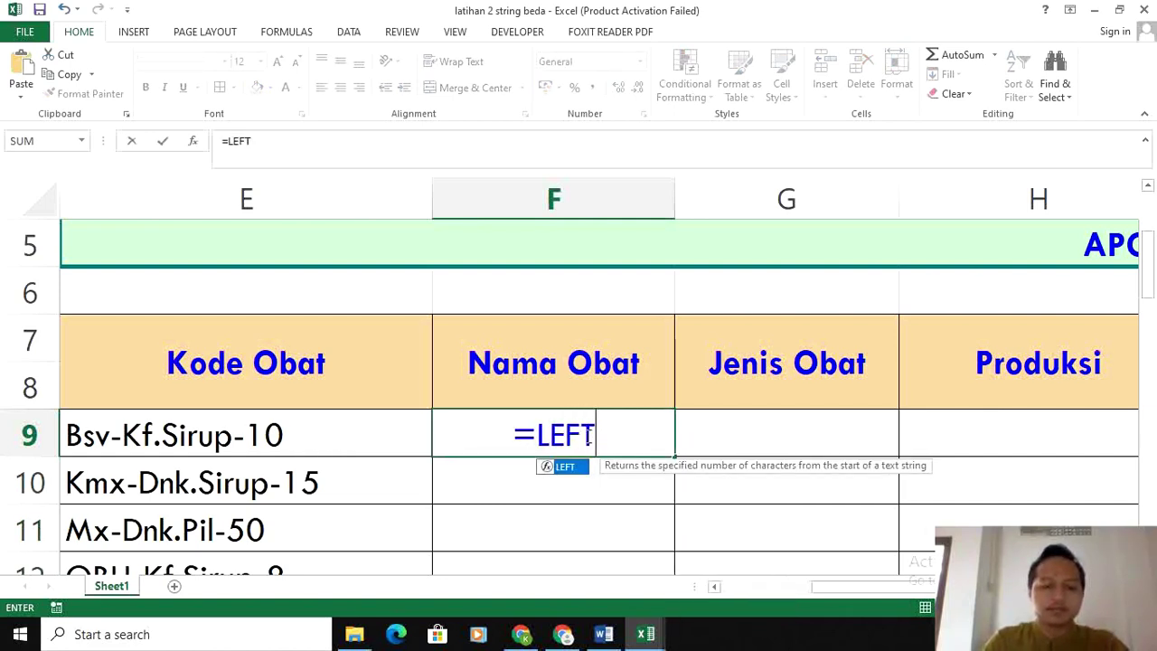
text(()
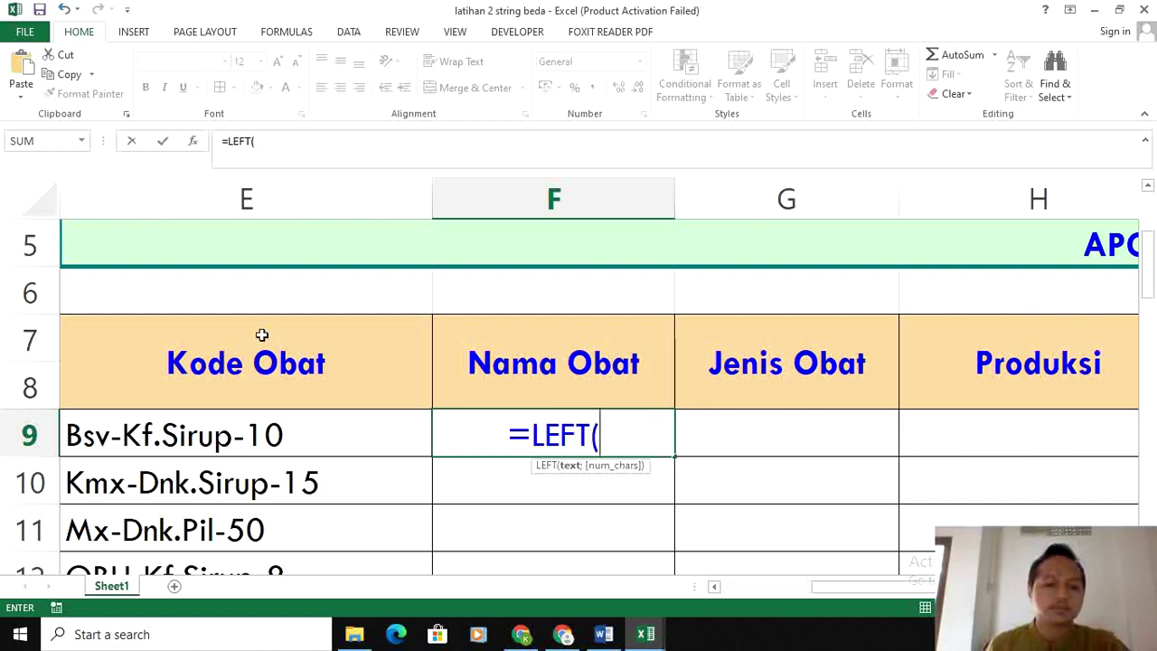
click(184, 435)
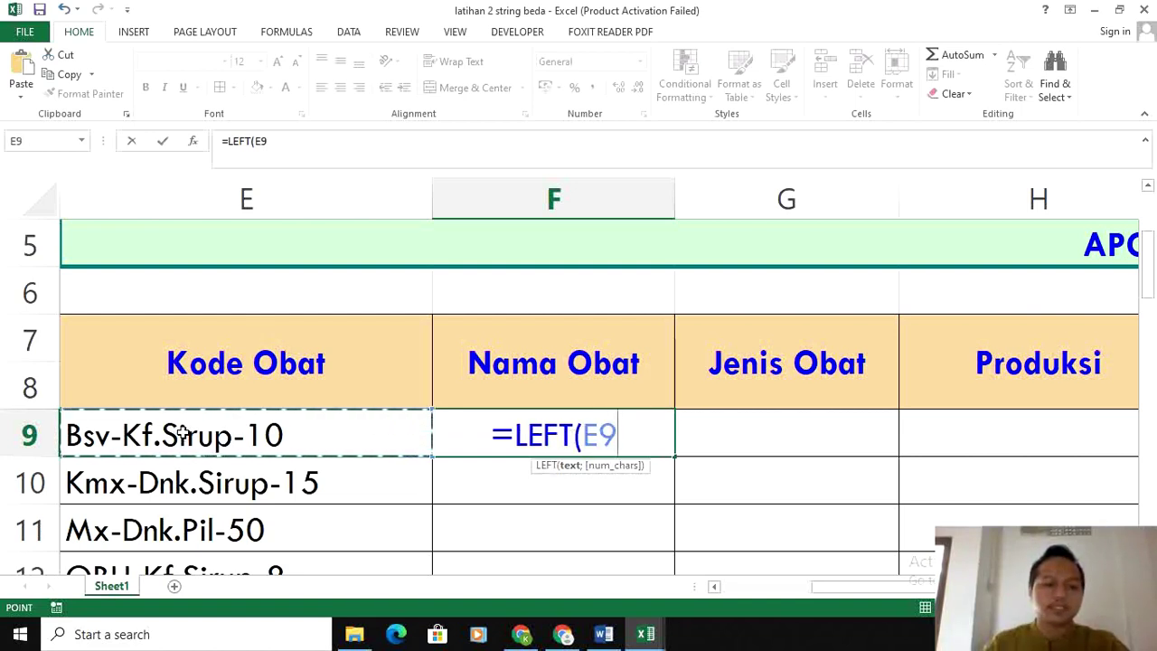
text(;)
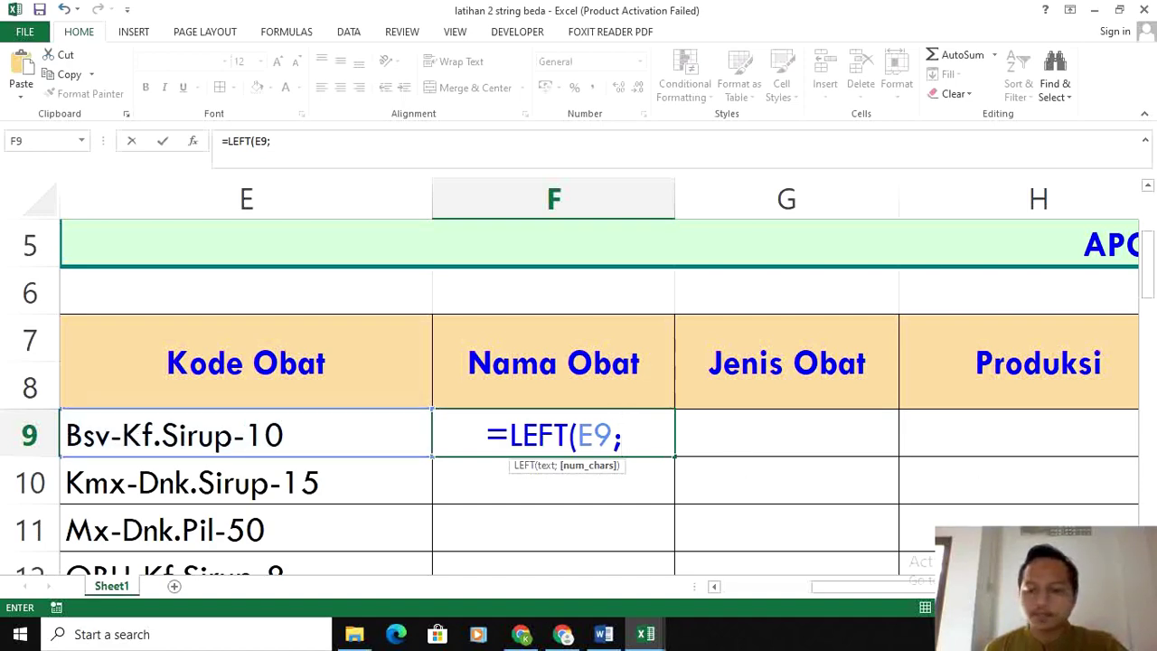
scroll(579, 380, right, 7)
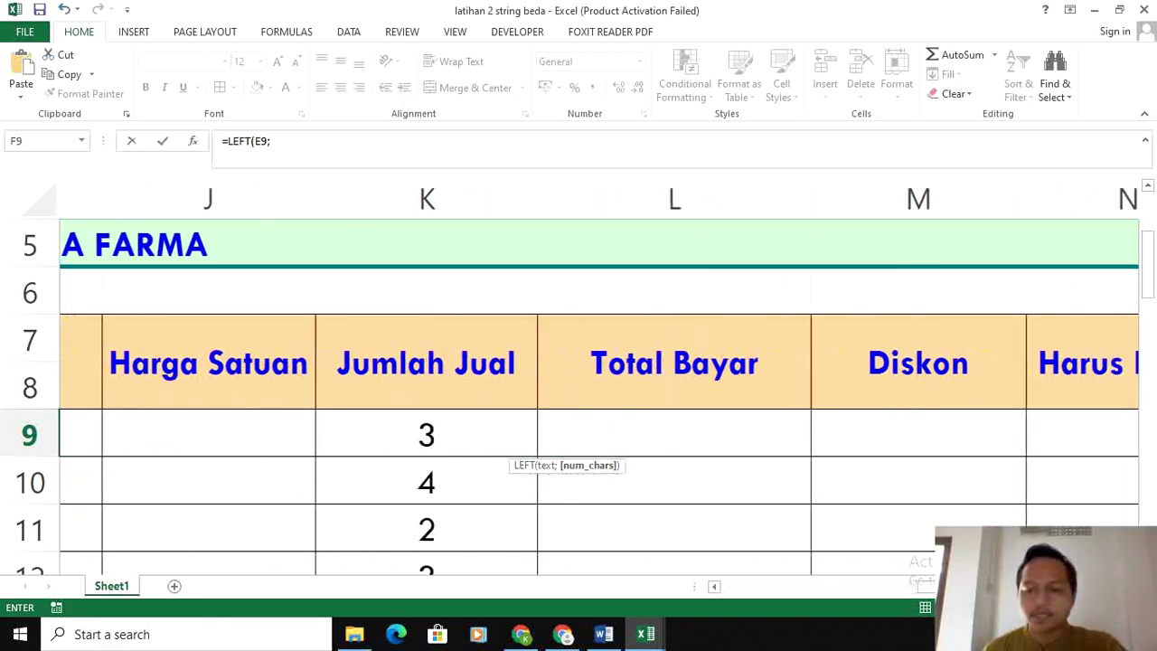
scroll(597, 380, right, 1)
click(865, 437)
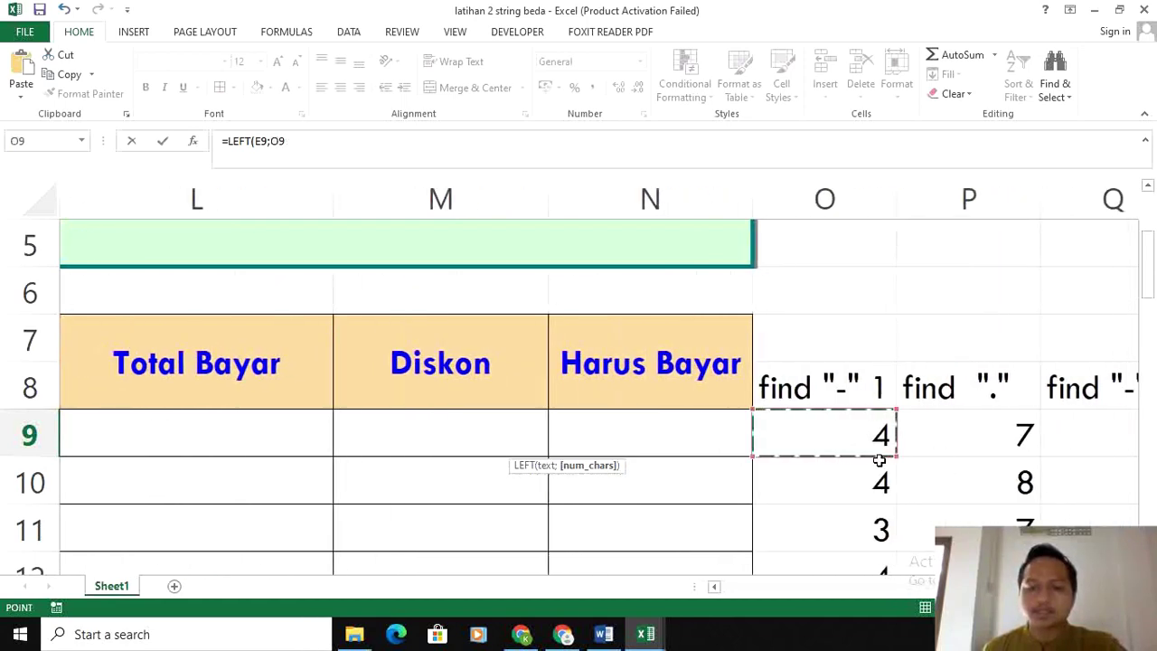
scroll(904, 594, left, 8)
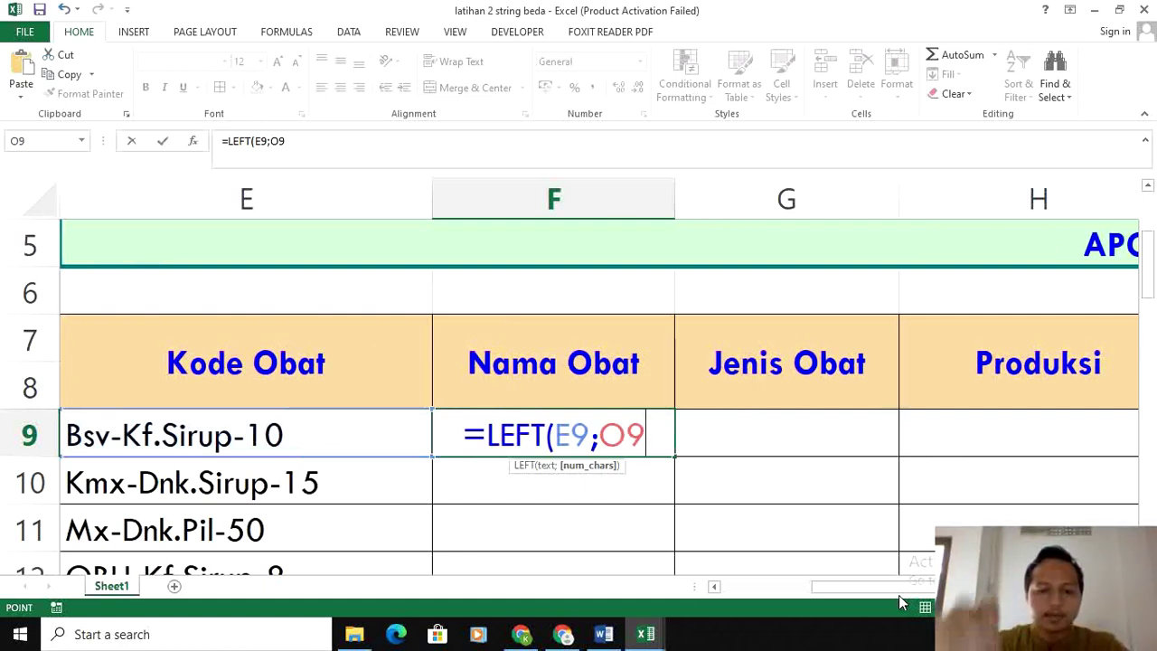
scroll(904, 597, down, 3)
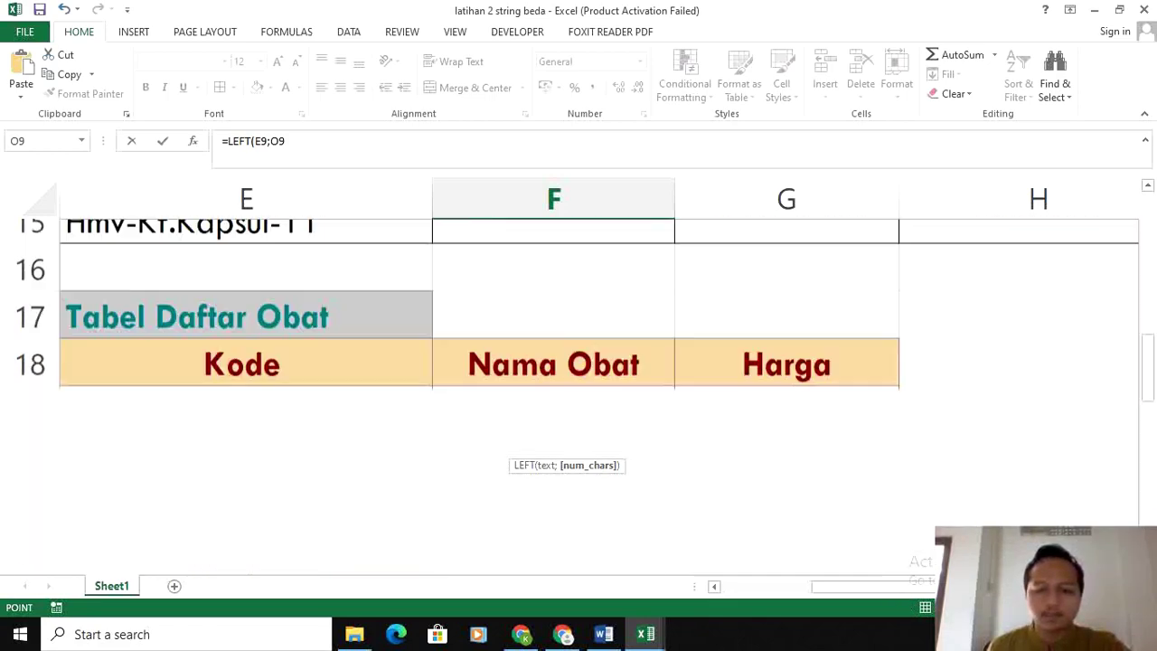
scroll(692, 401, down, 4)
scroll(693, 400, up, 4)
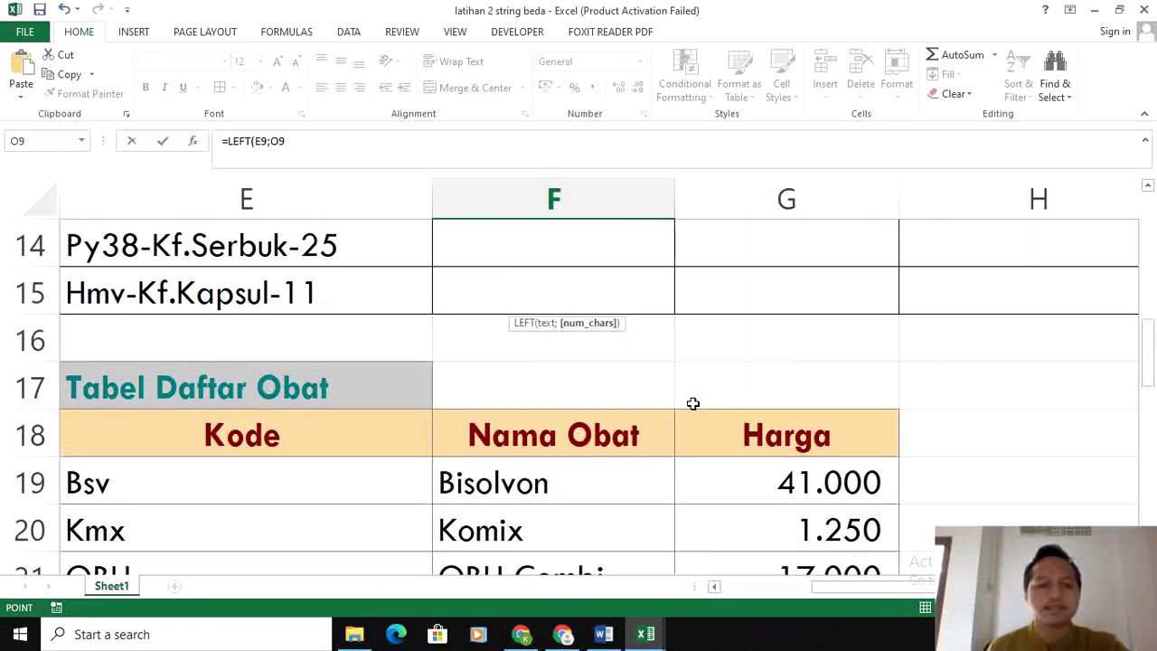
scroll(693, 403, up, 3)
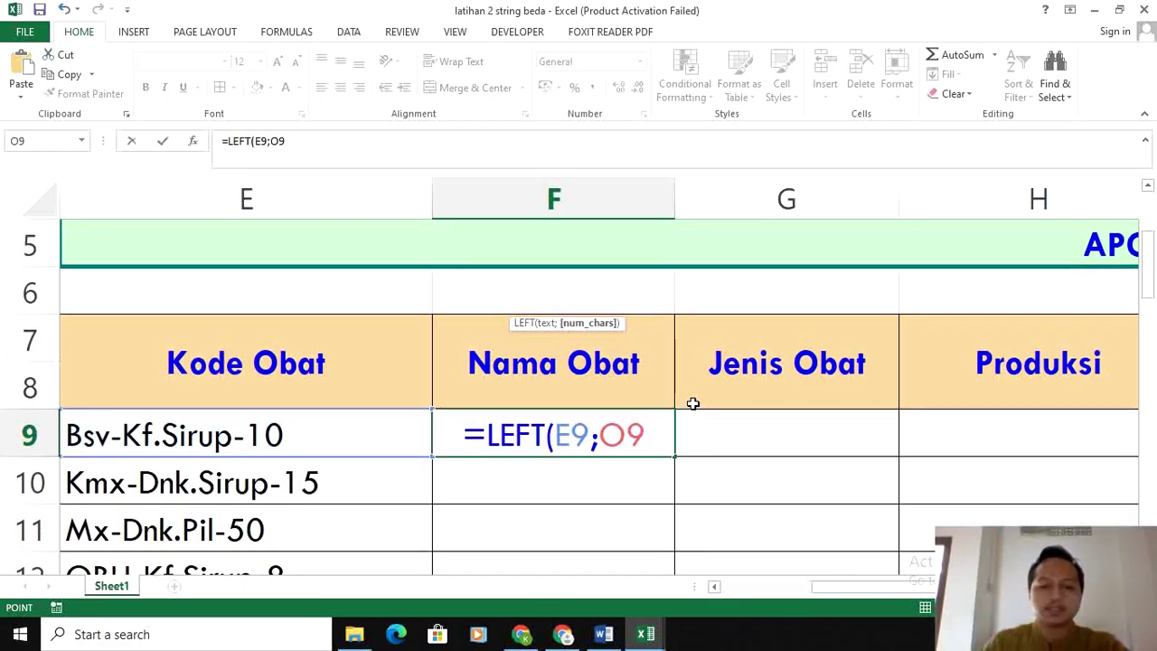
text(-)
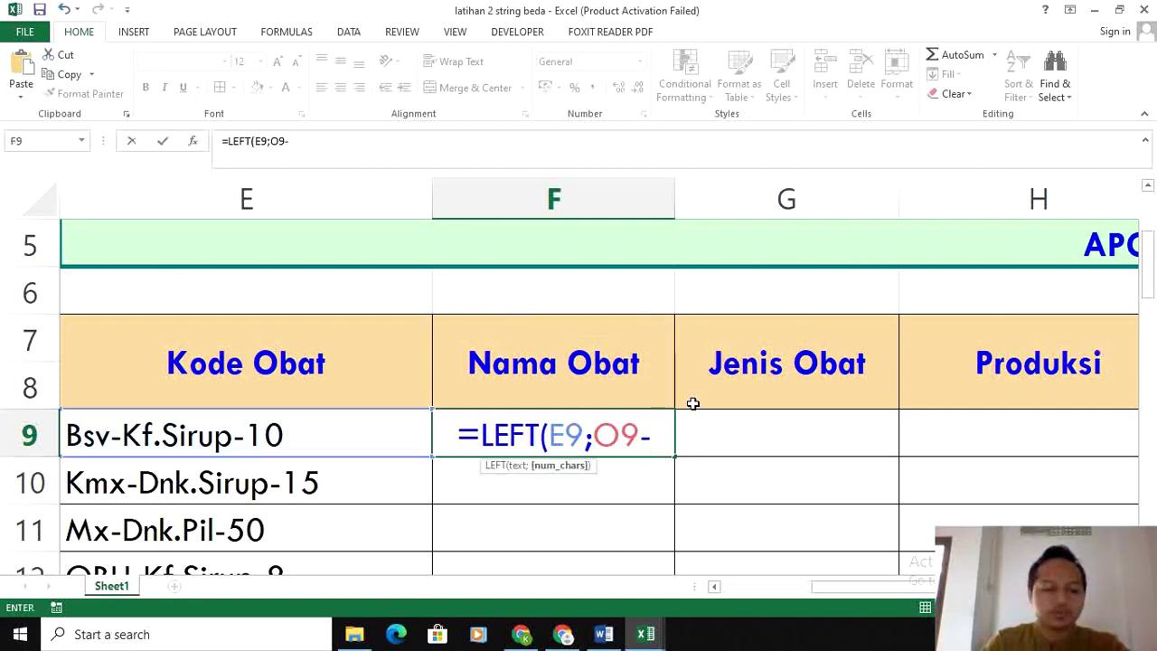
text(1)
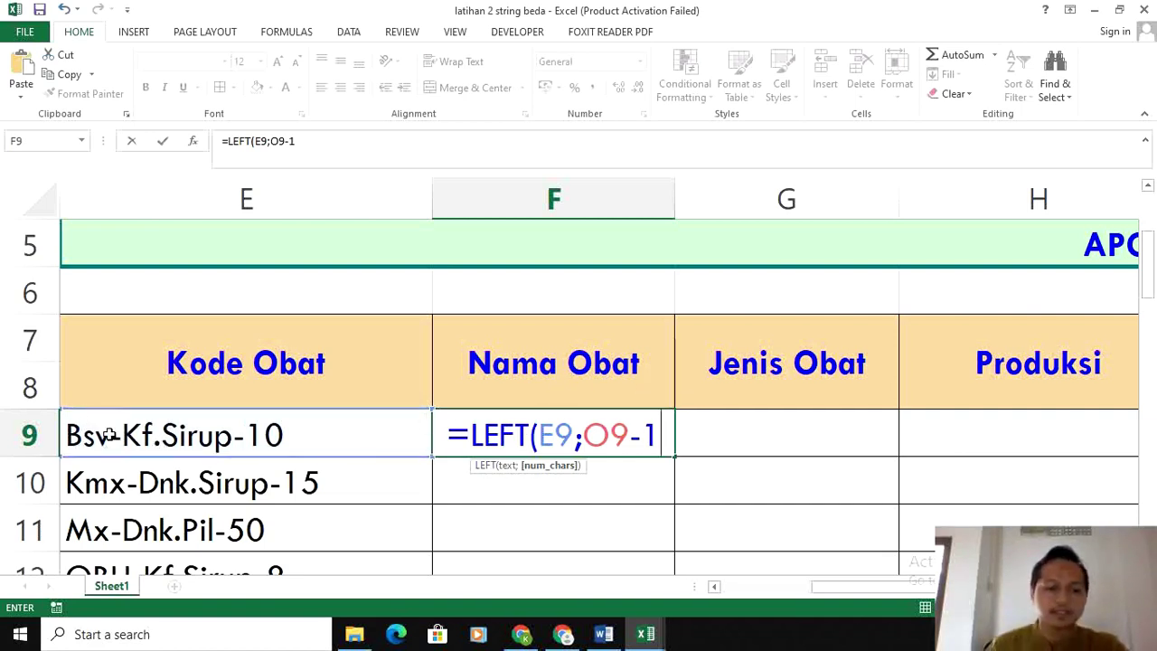
text())
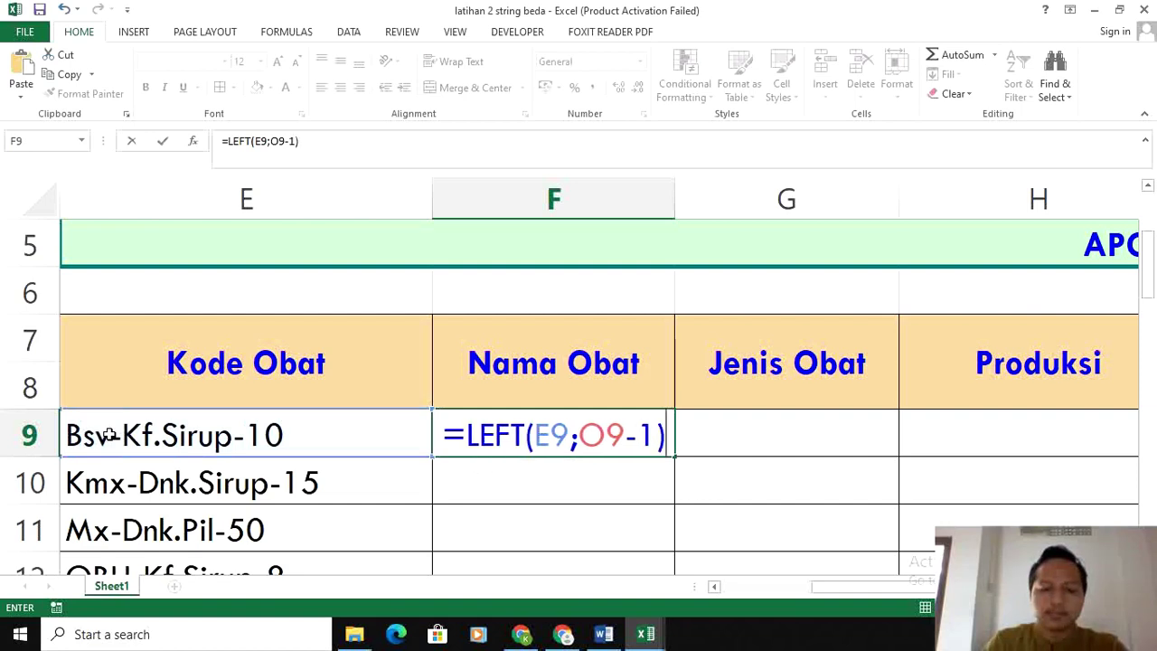
key(Return)
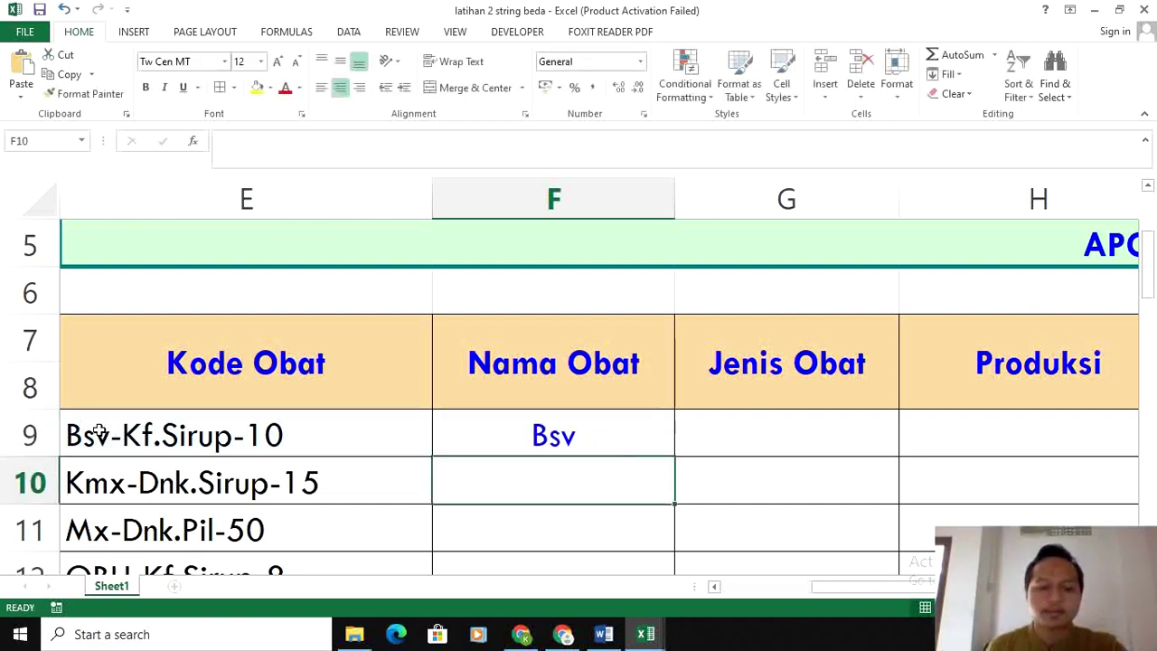
click(560, 434)
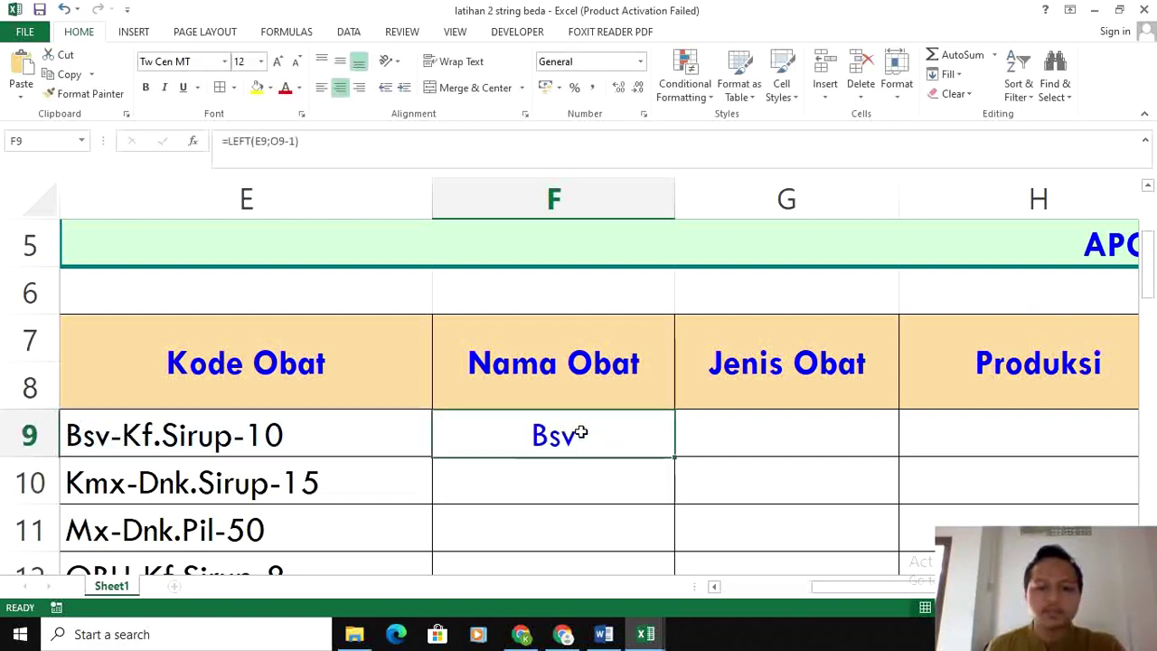
double_click(680, 458)
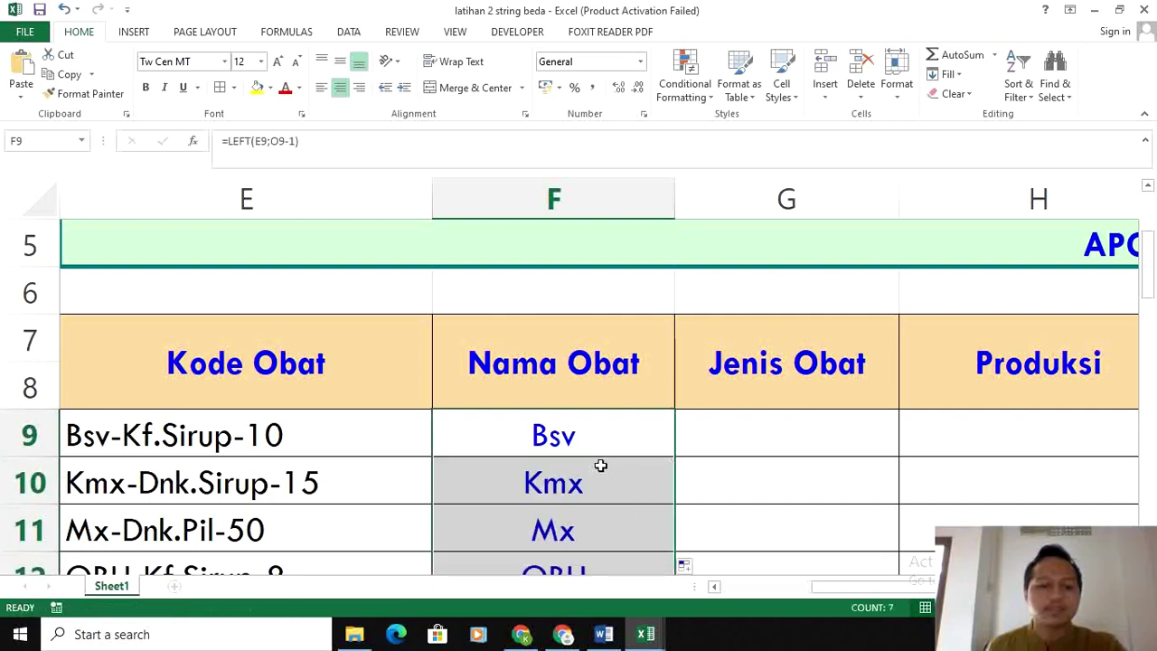
Wrap the LEFT formula in F9 in a lookup so it reads =VLOOKUP(LEFT(E9;O9-1);tabelobat;2;0)
click(574, 437)
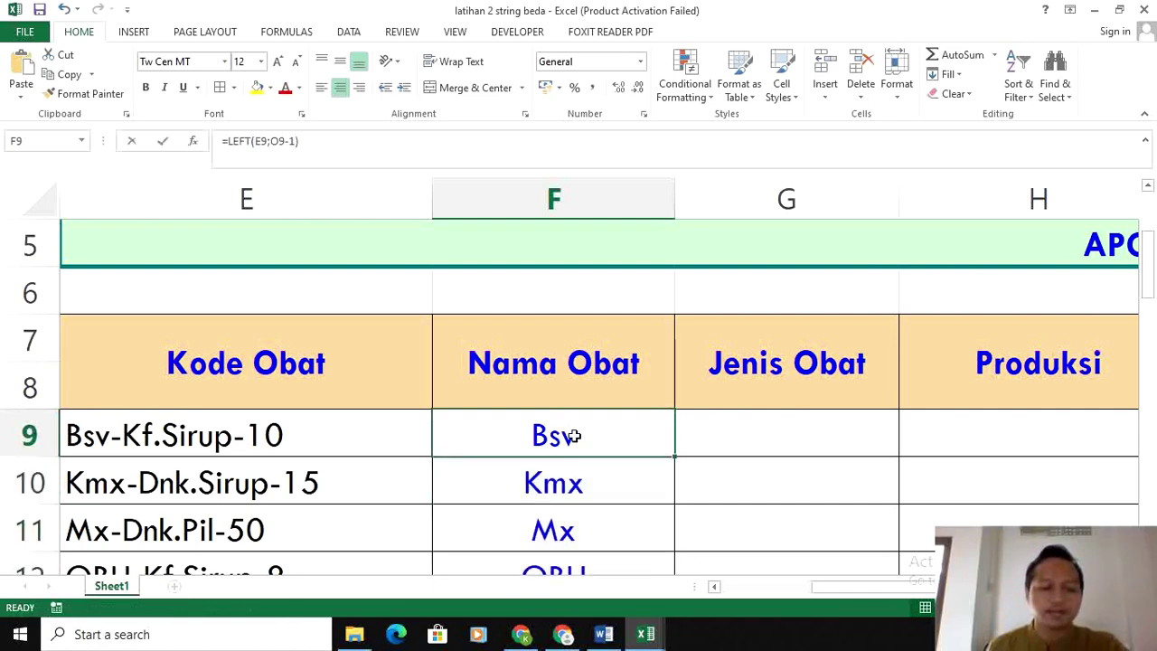
double_click(573, 437)
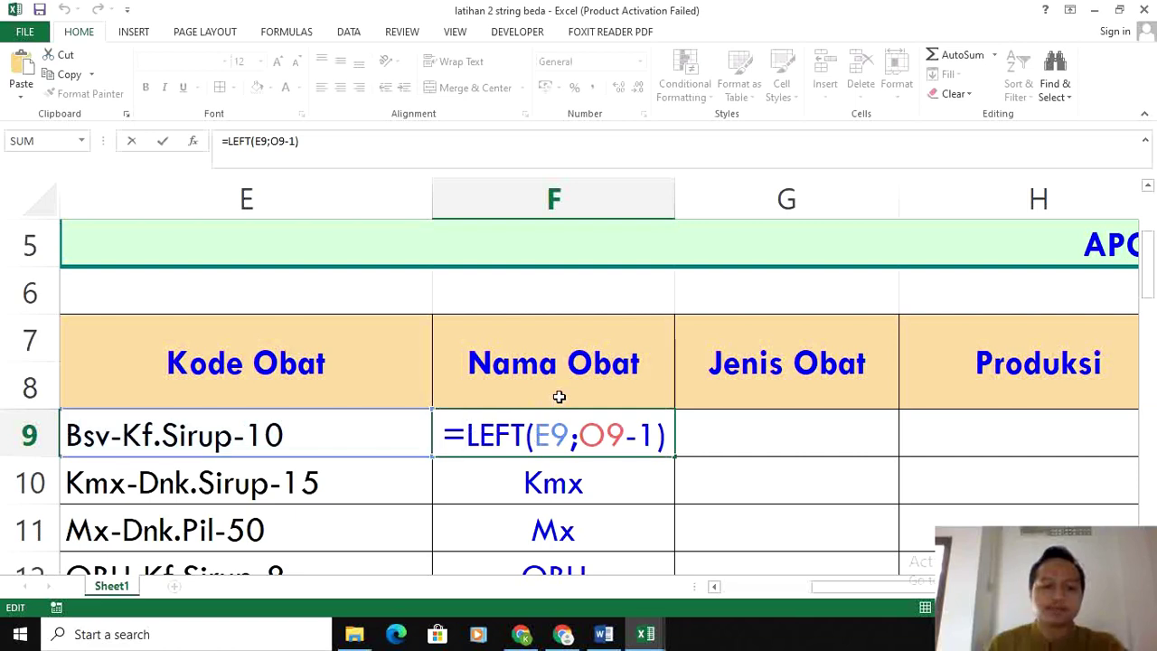
text(VL)
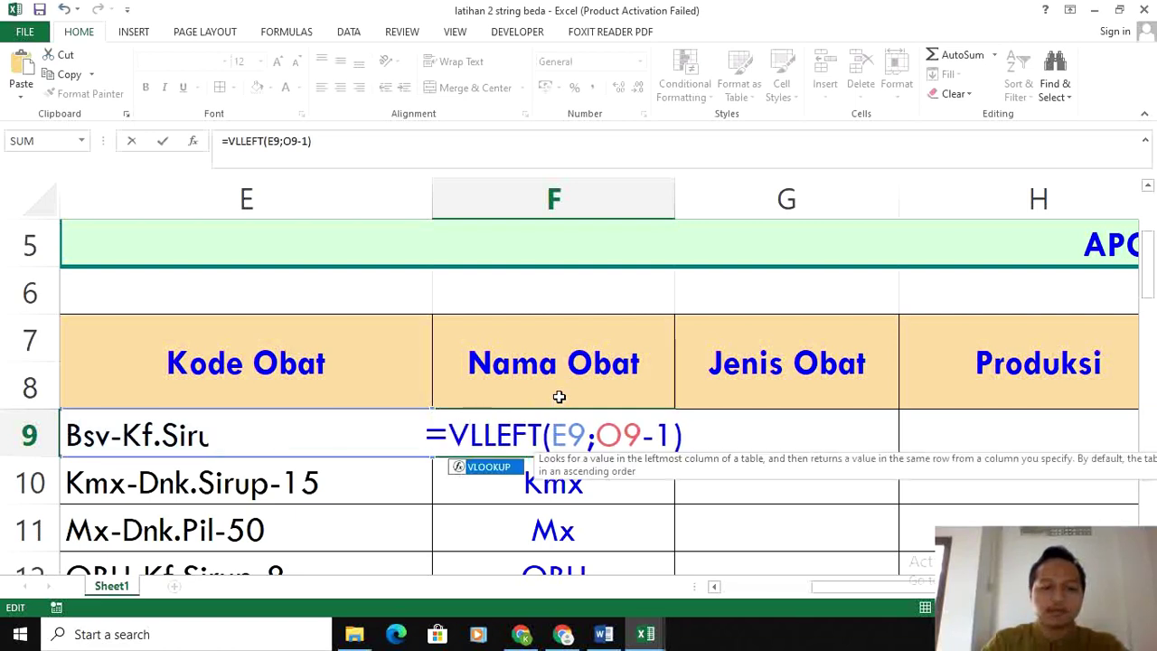
key(Tab)
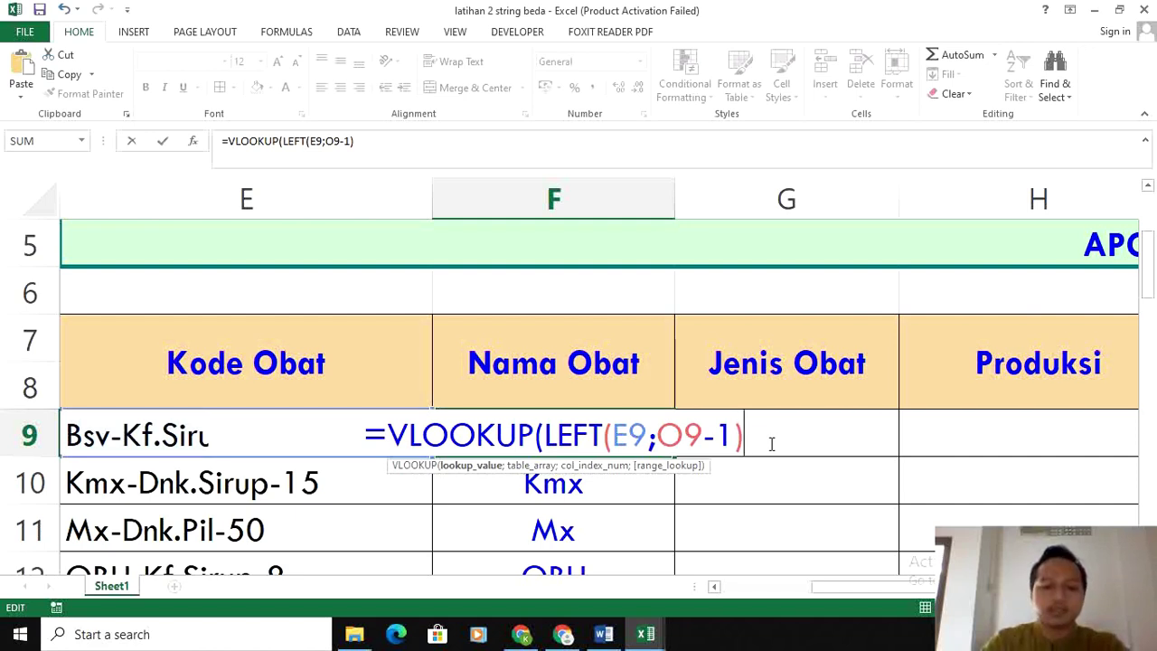
text(;)
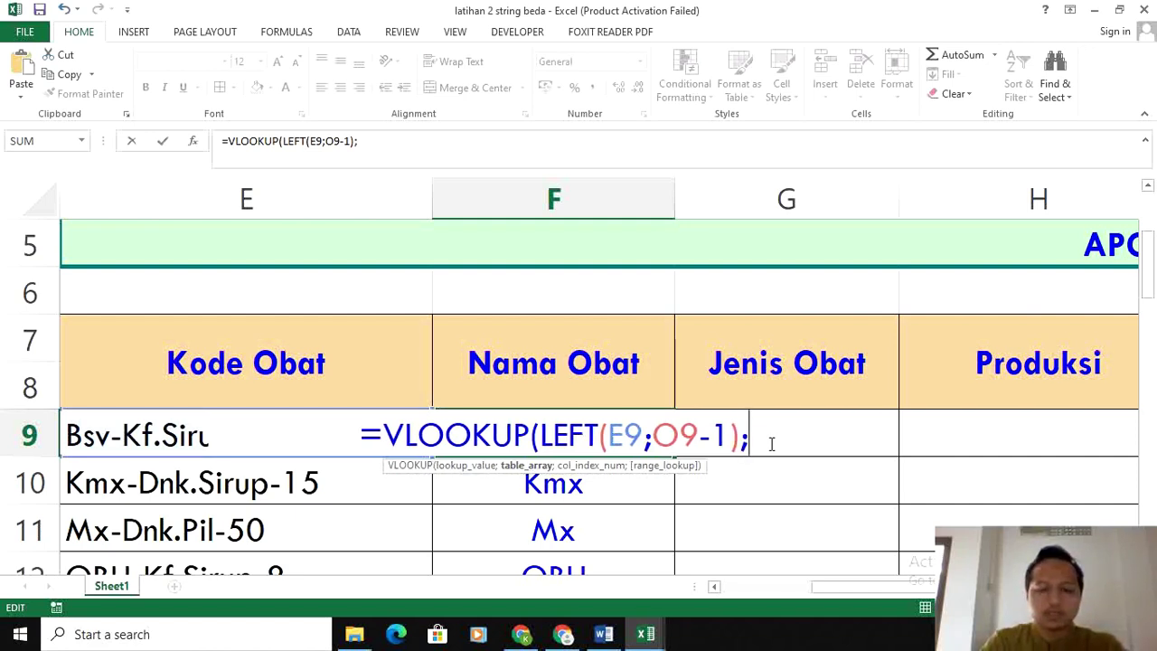
text(TAB)
key(Tab)
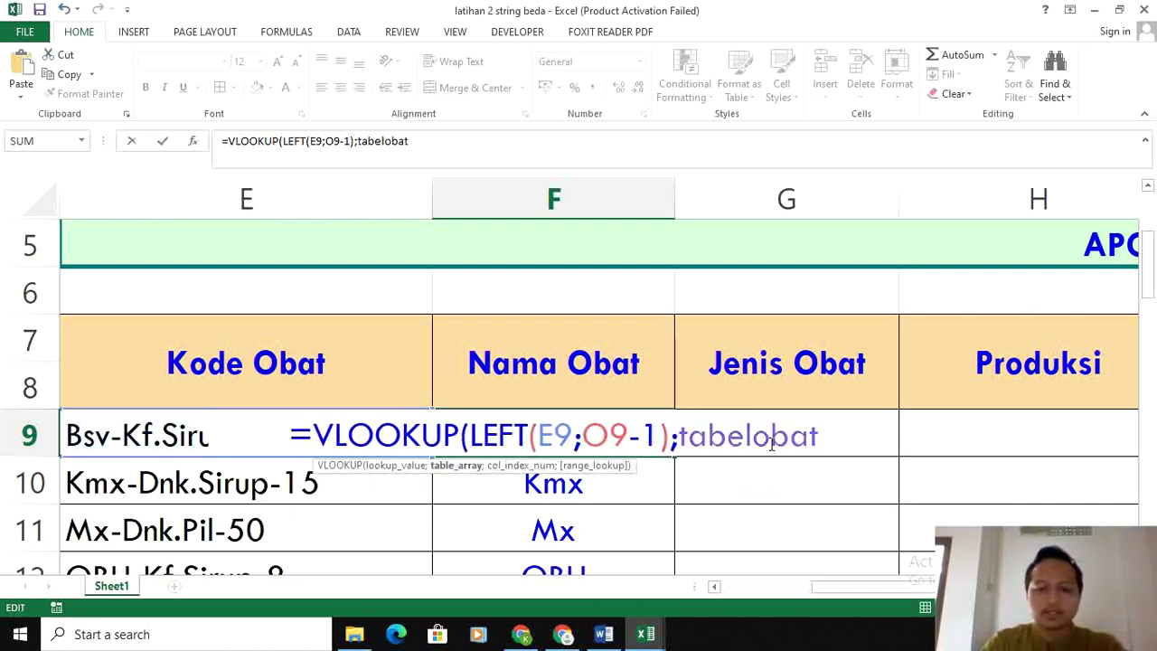
text(;)
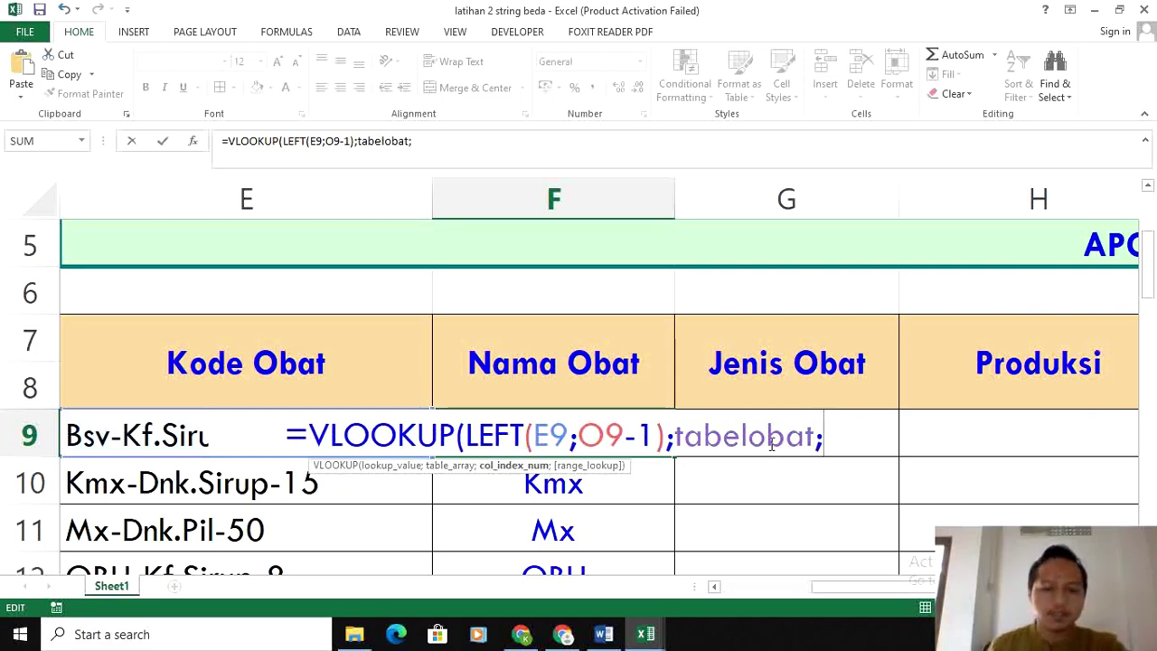
scroll(764, 447, down, 4)
scroll(517, 335, up, 3)
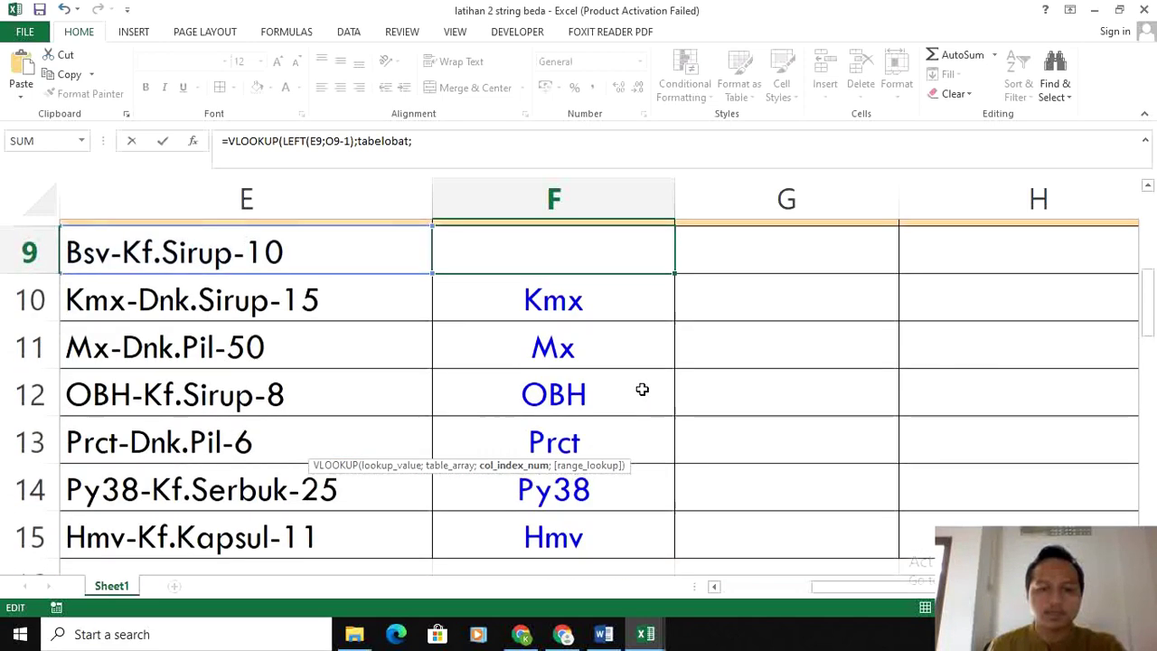
scroll(641, 388, up, 2)
text(2)
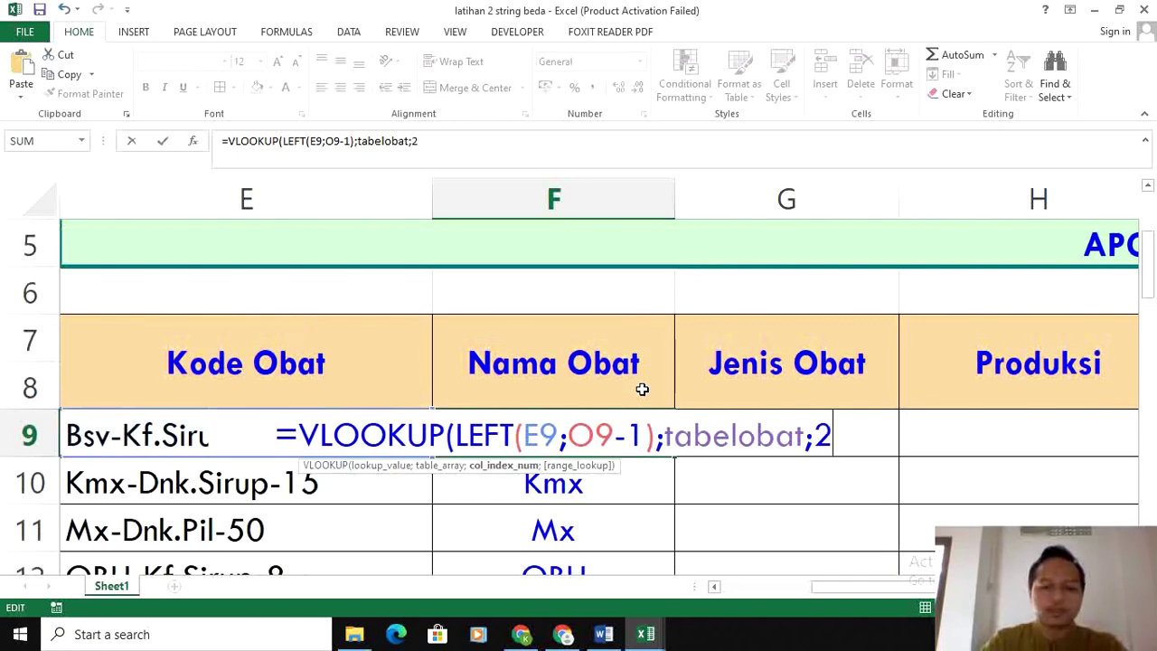
text(;0))
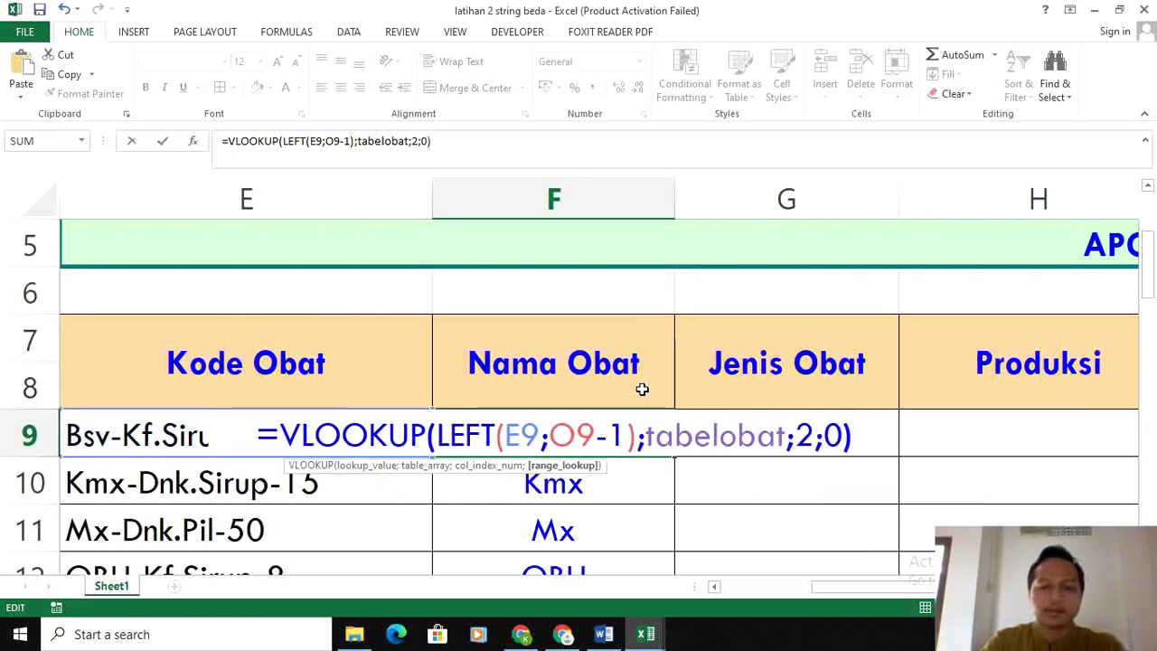
key(Return)
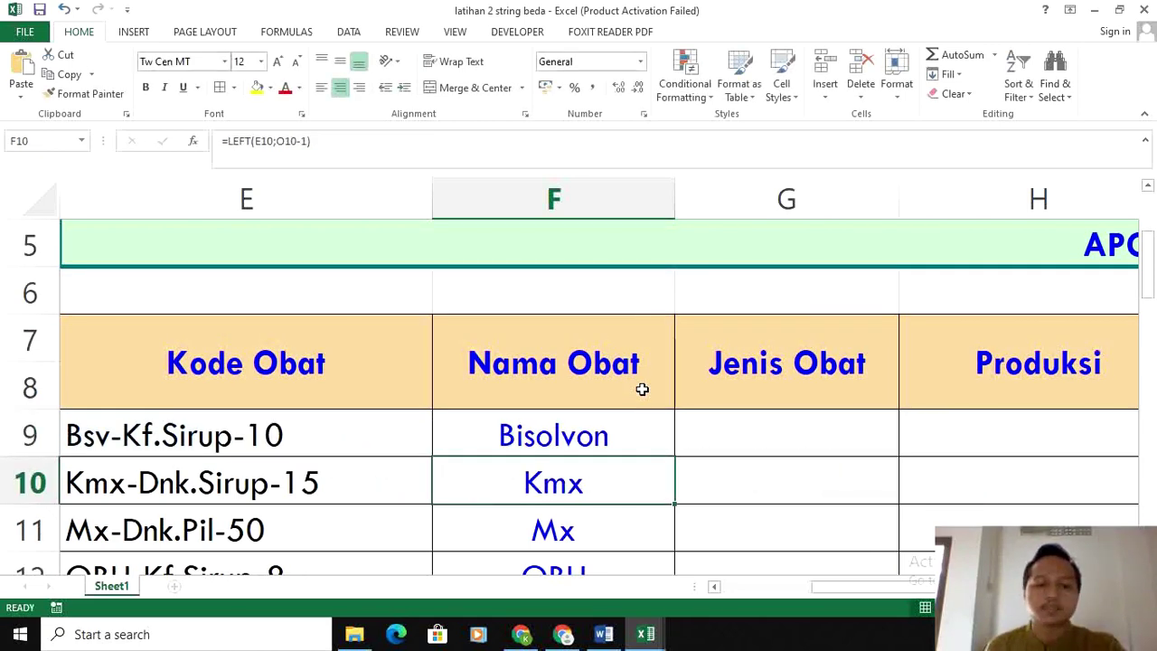
Check the F9 result against the Tabel Daftar Obat and fill the VLOOKUP formula down the Nama Obat column
click(616, 431)
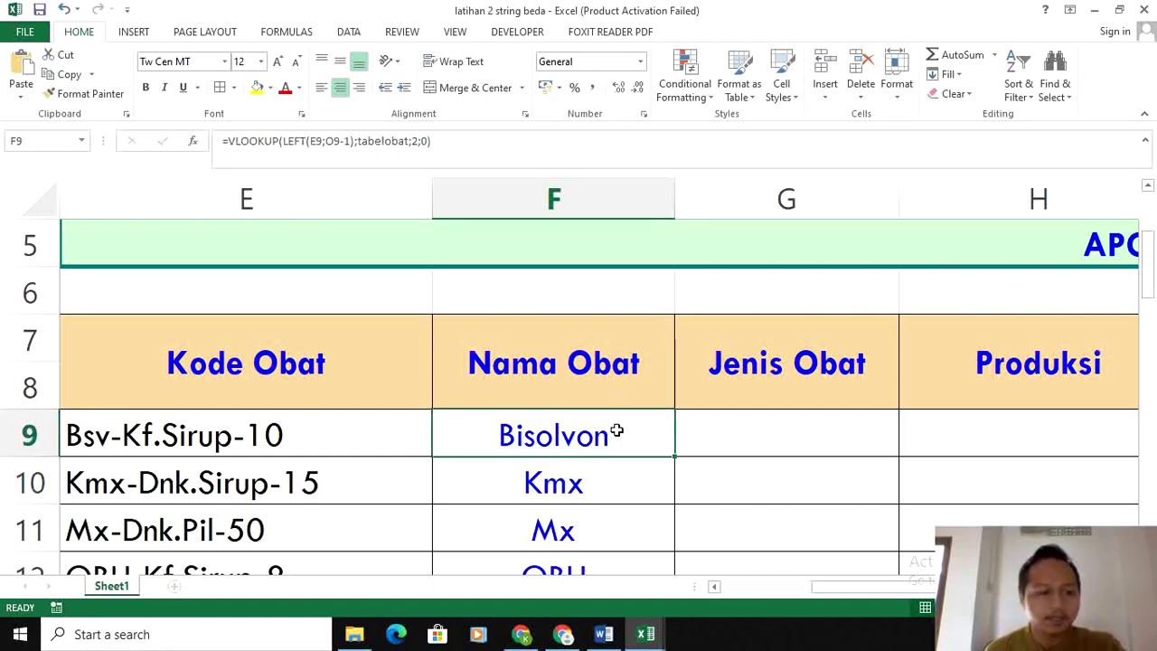
scroll(616, 431, down, 4)
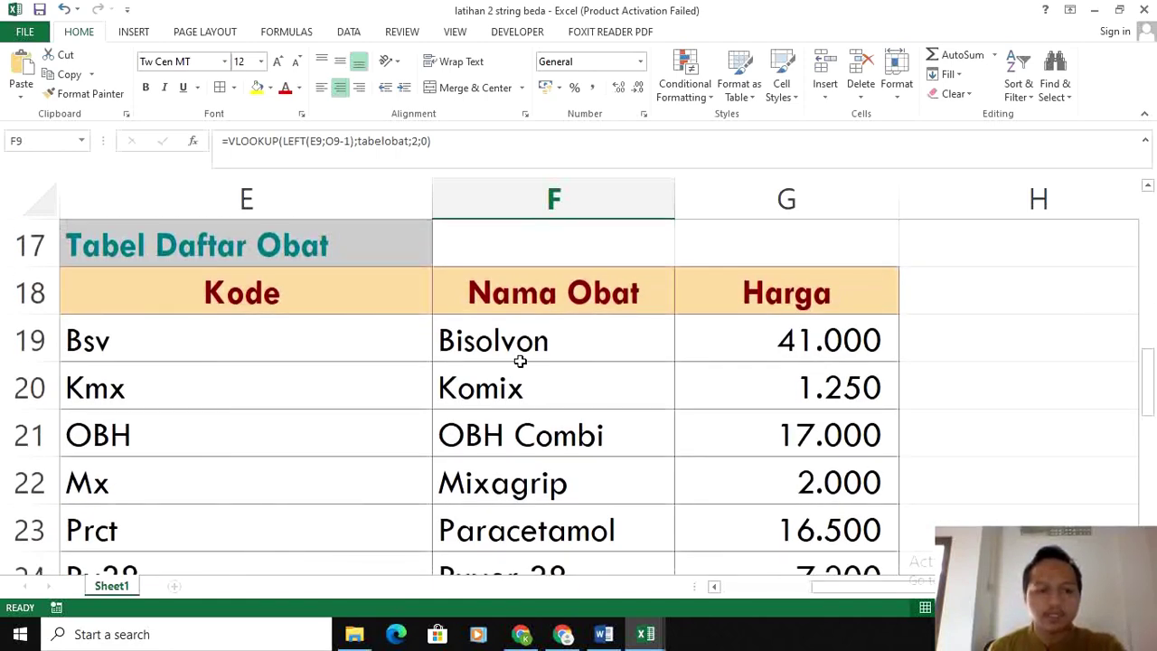
scroll(519, 361, up, 5)
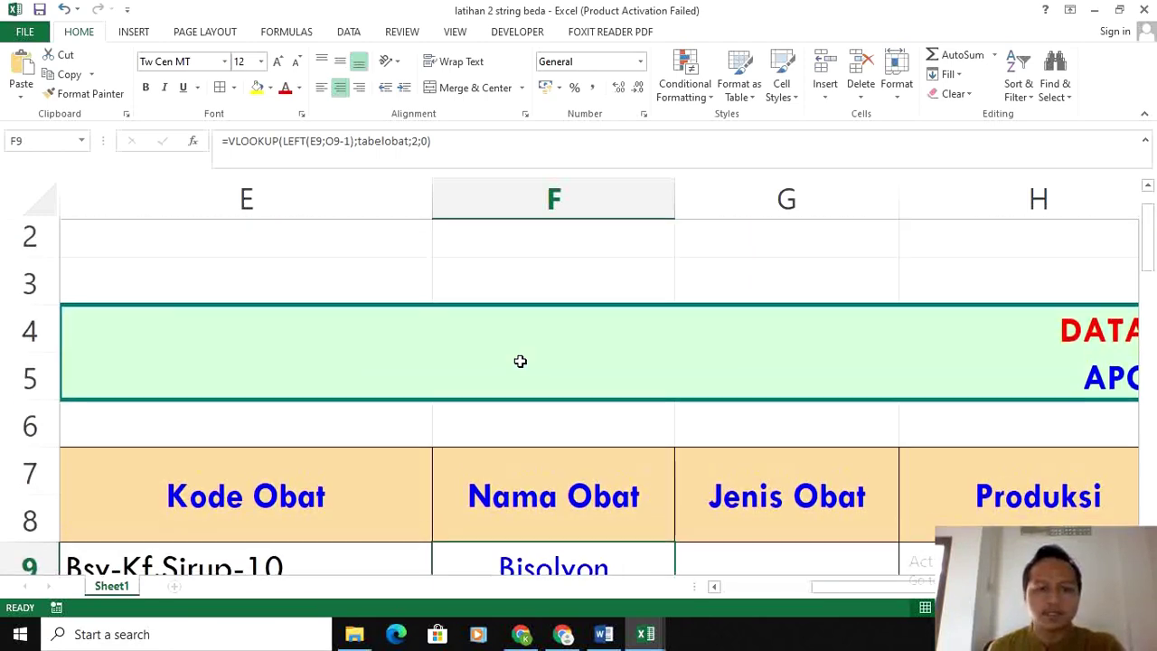
scroll(520, 364, down, 2)
double_click(674, 314)
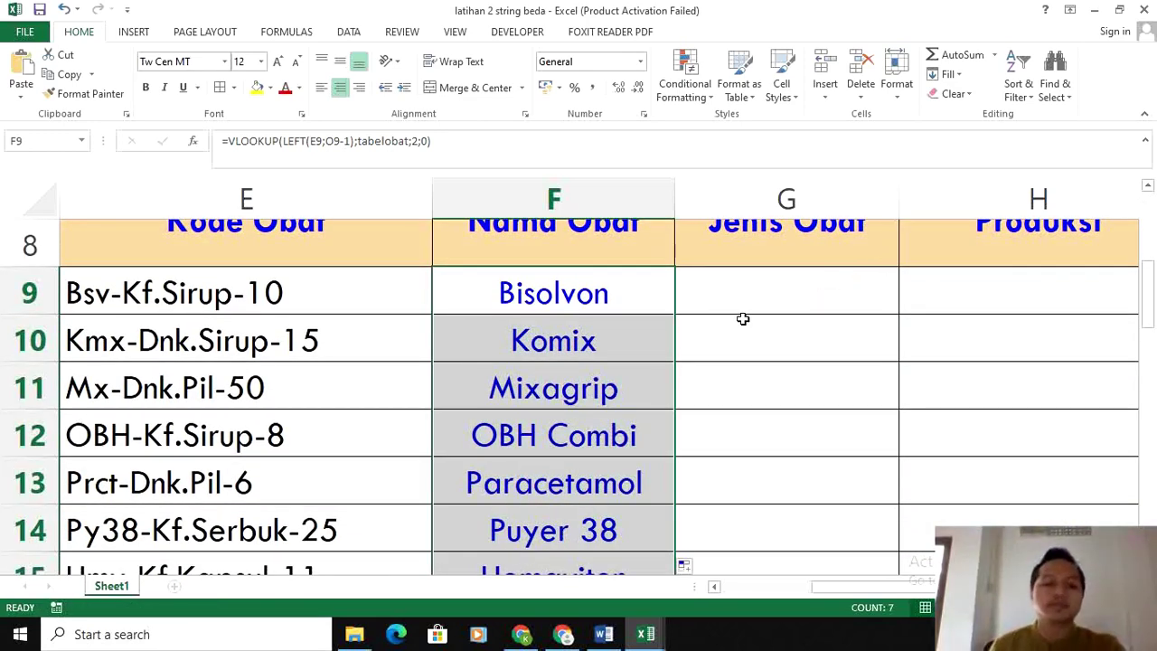
scroll(749, 328, up, 1)
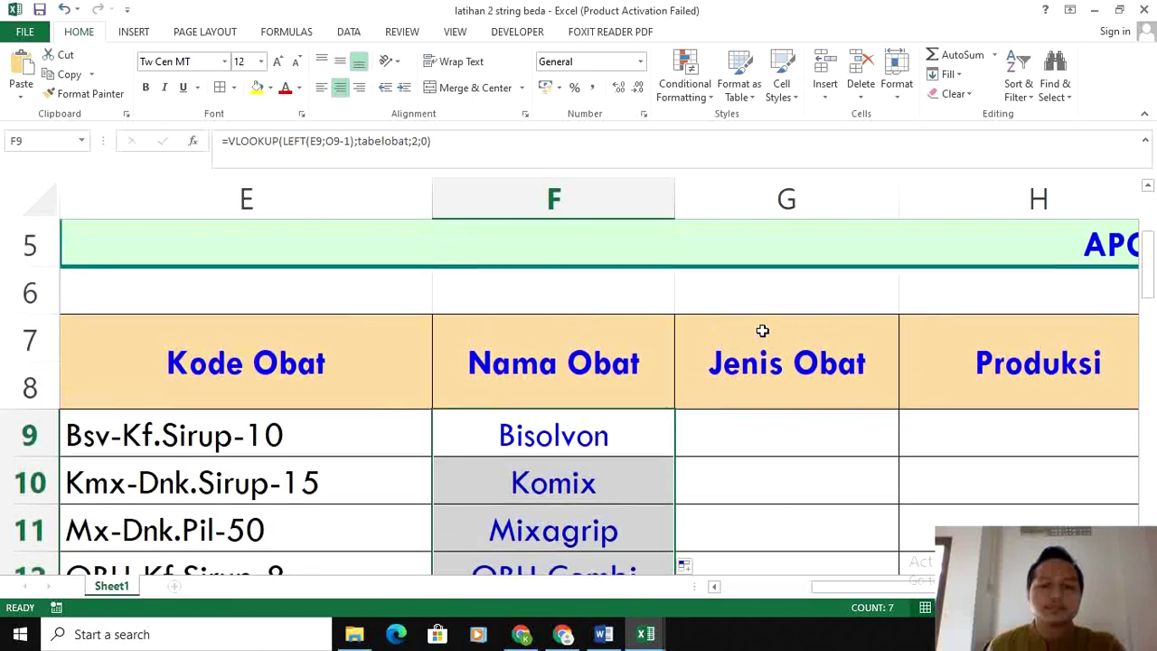
Review the Jenis Obat rule in Instruksi Soal alongside the drug codes and the empty Jenis Obat cell G9
click(810, 433)
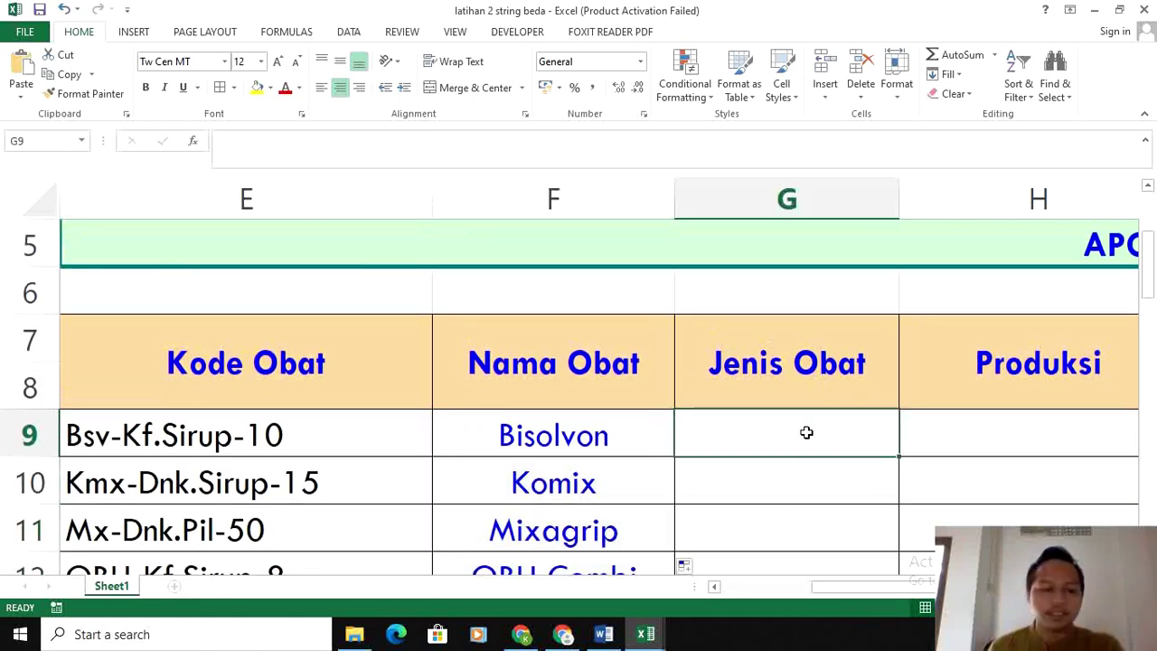
scroll(805, 433, down, 7)
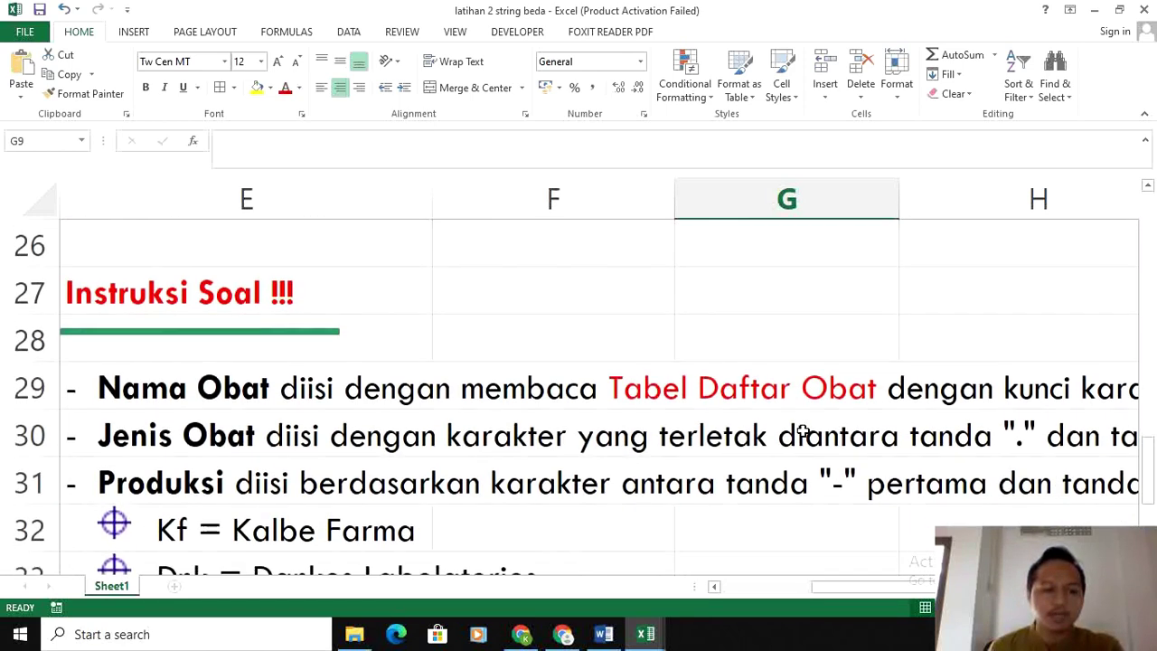
scroll(692, 458, up, 6)
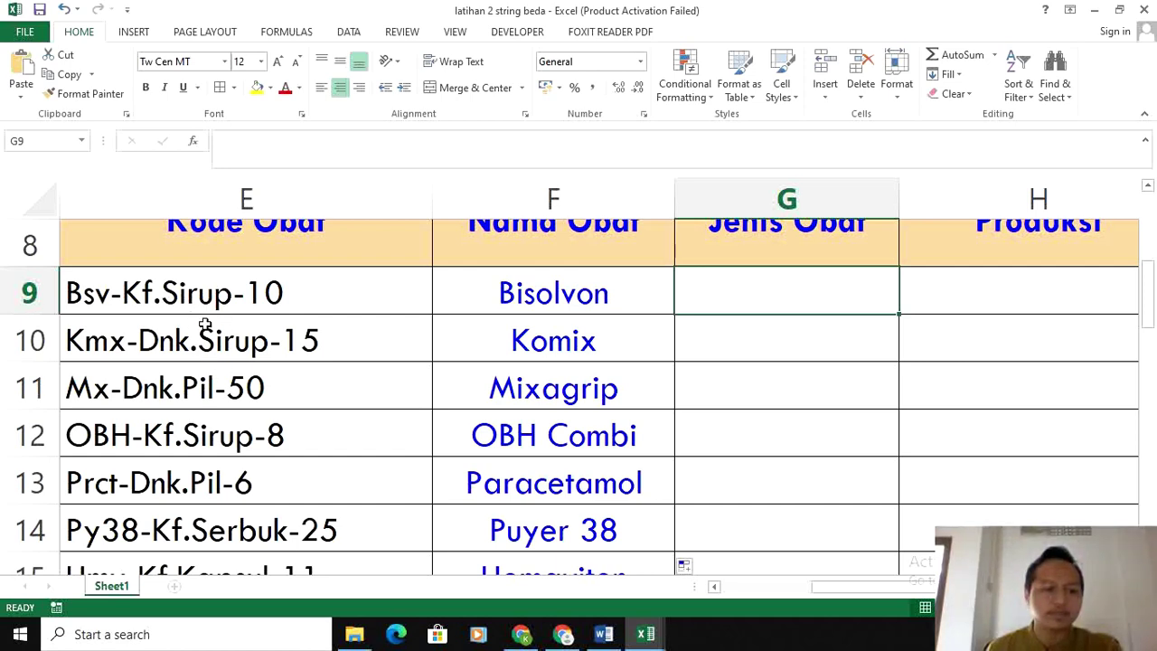
scroll(633, 359, down, 6)
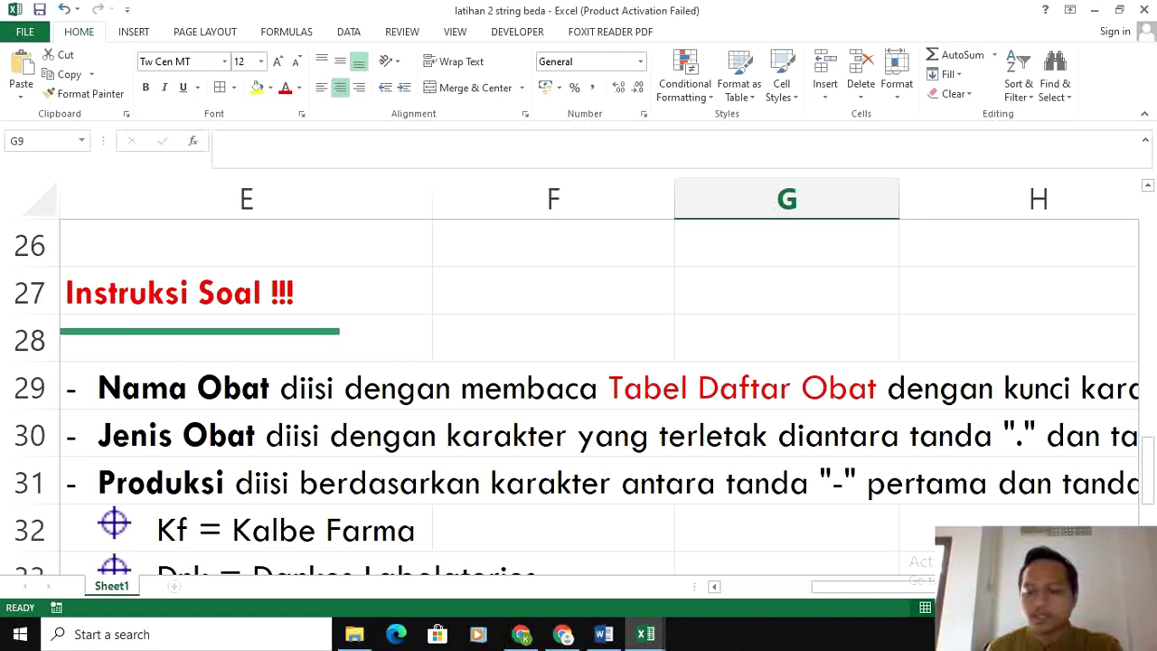
scroll(597, 379, right, 3)
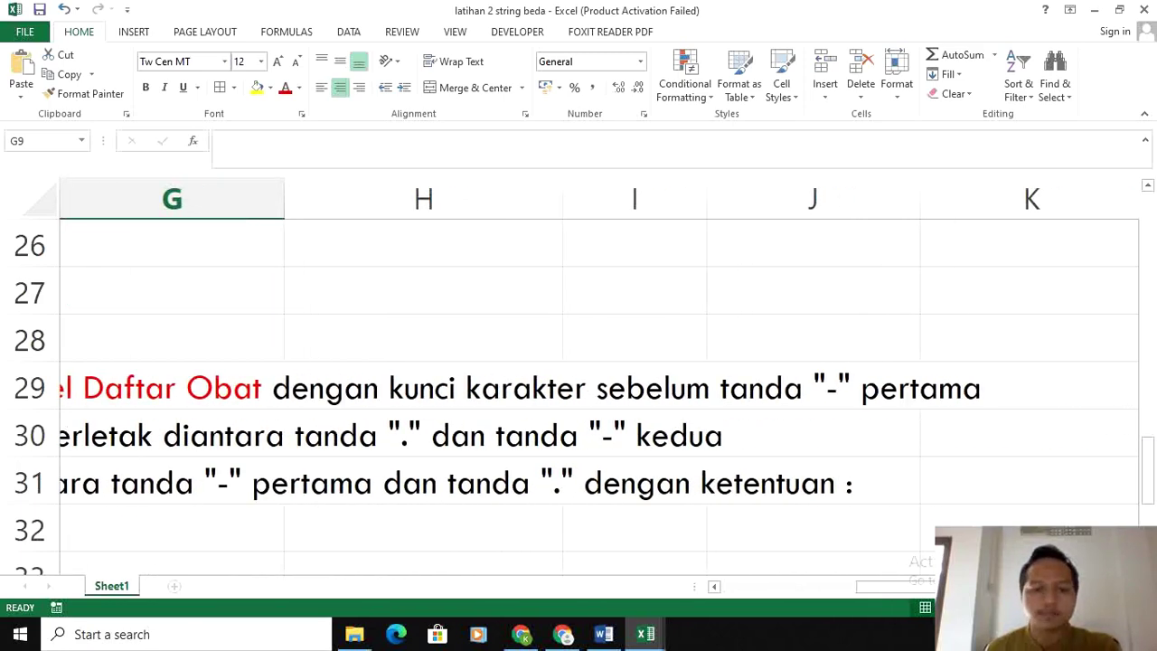
scroll(281, 389, up, 5)
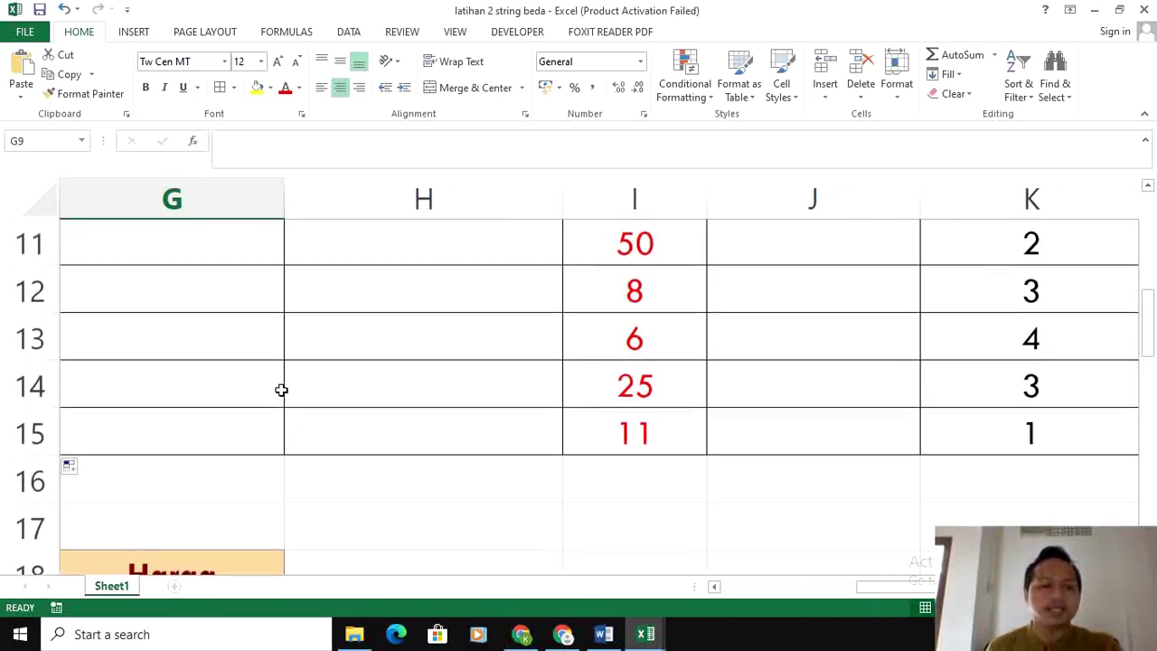
scroll(281, 389, up, 2)
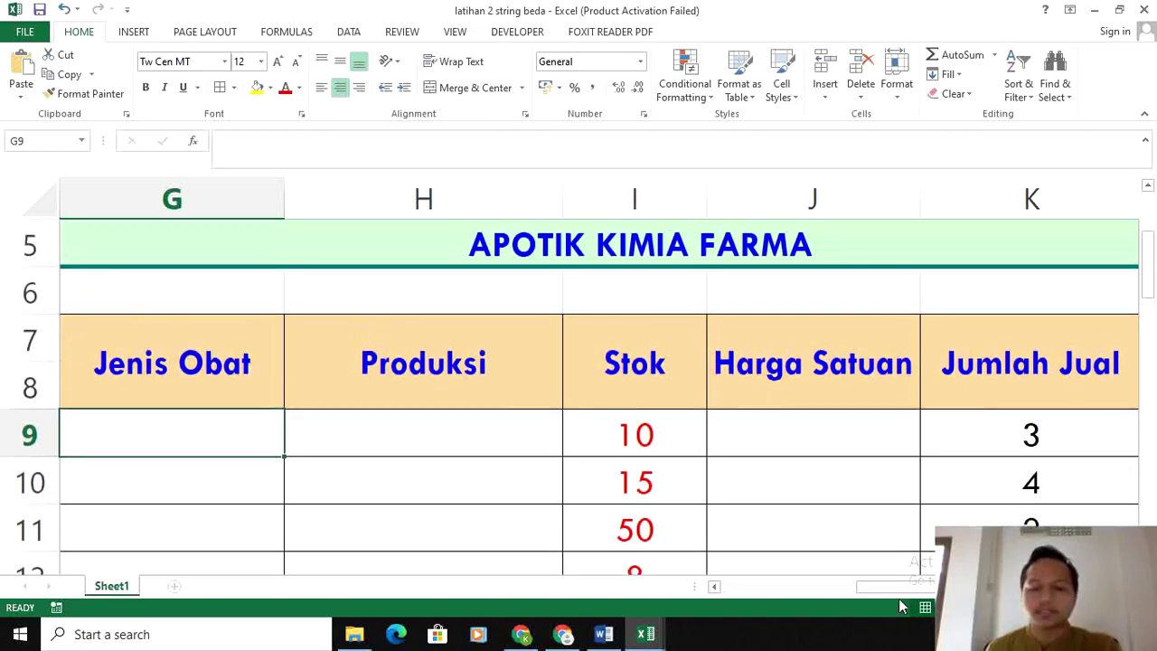
drag(901, 586, 860, 590)
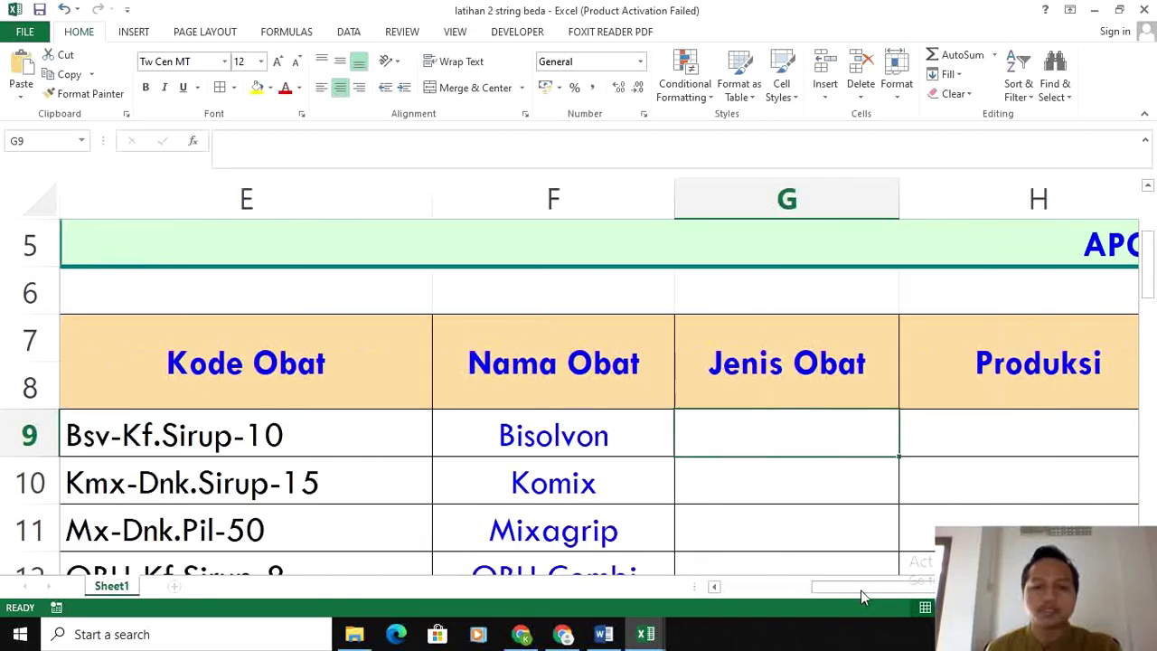
Begin a MID formula in Jenis Obat cell G9 with E9 as the text and P9+1 as the start number
text(=)
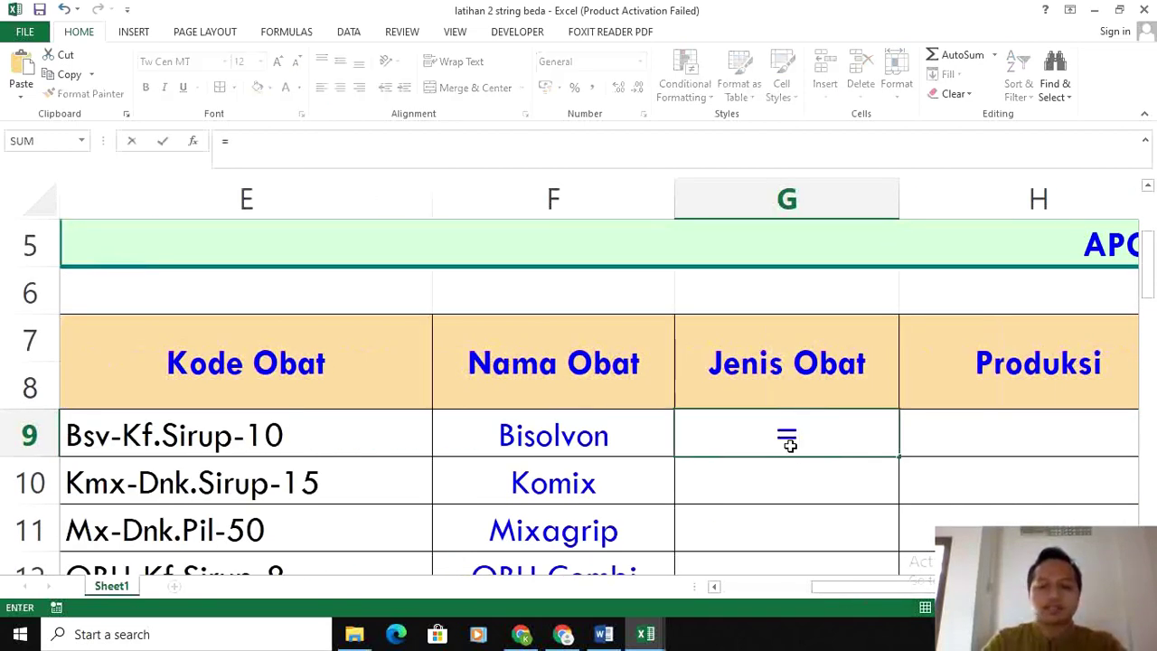
text(MID()
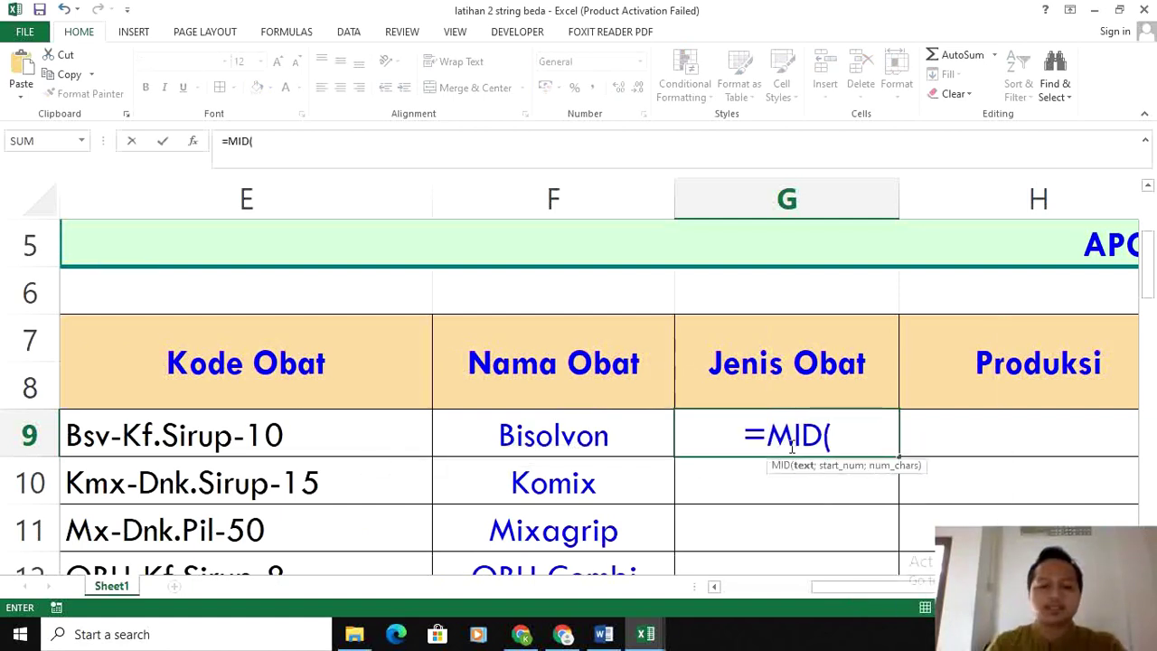
click(285, 440)
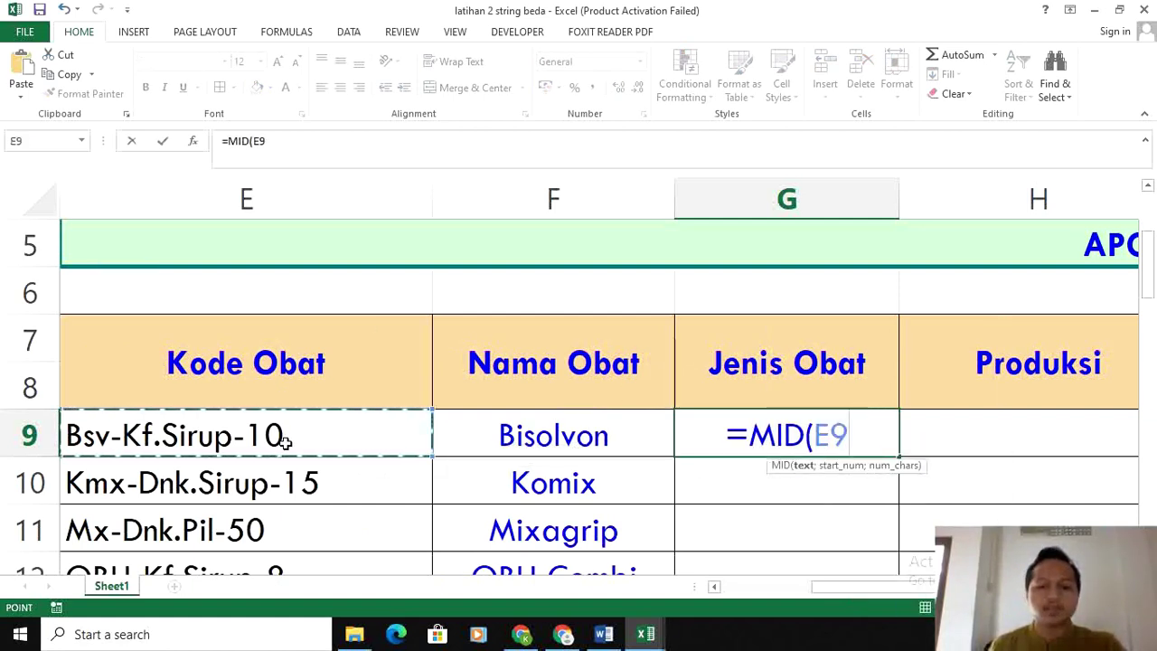
text(;)
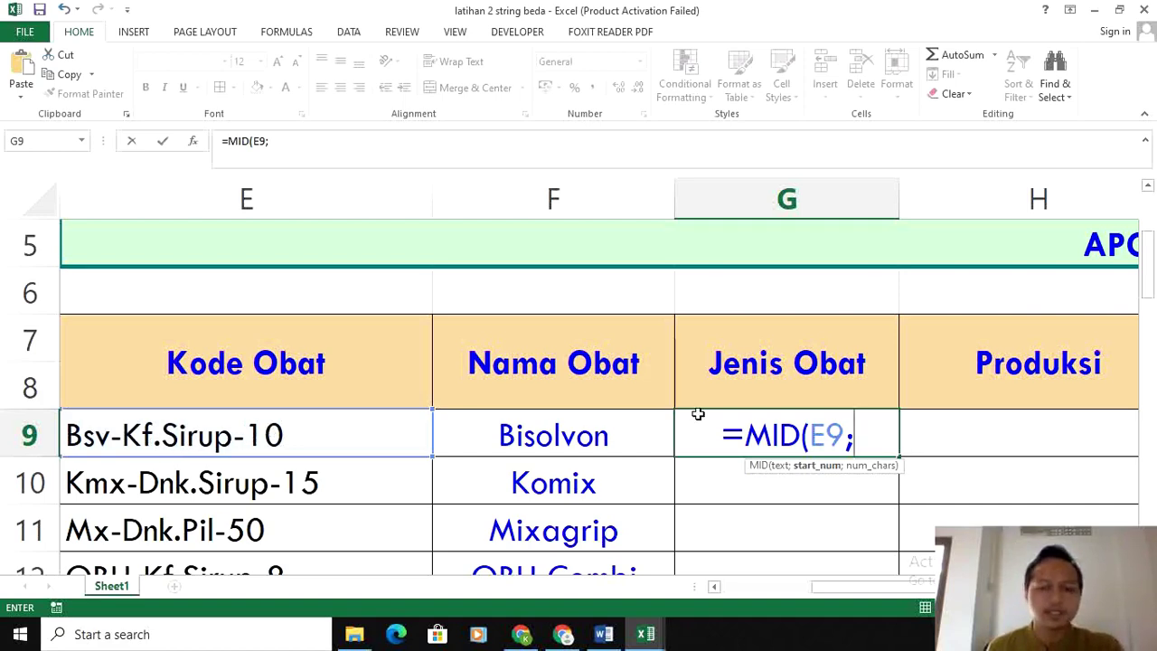
scroll(596, 379, right, 6)
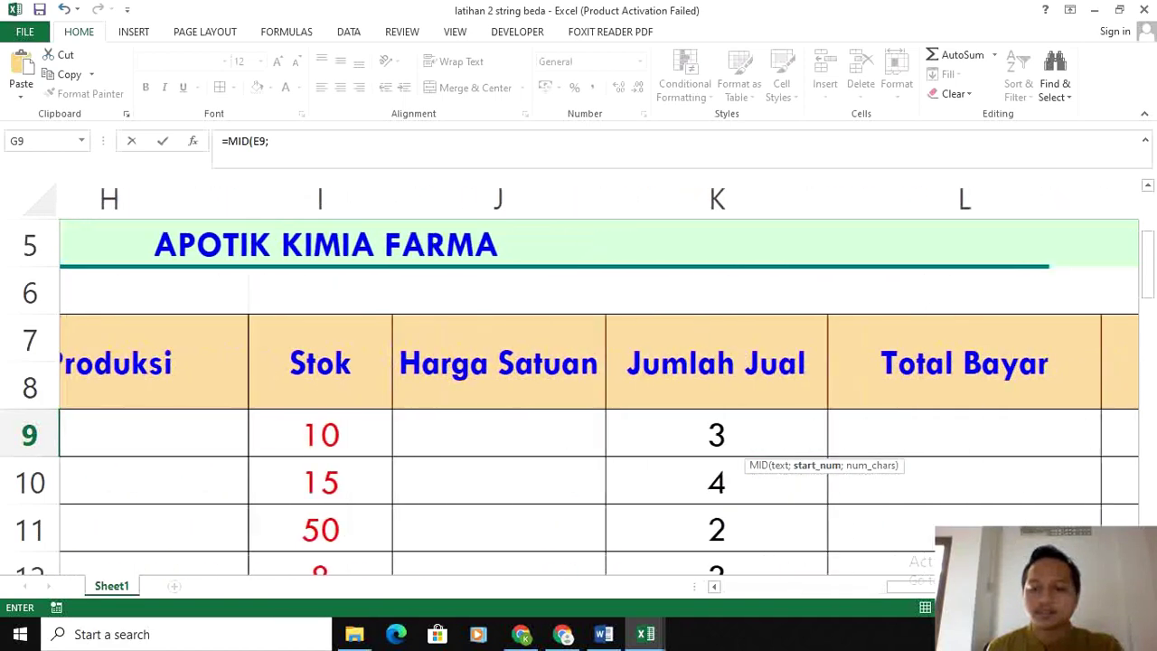
scroll(1016, 517, right, 2)
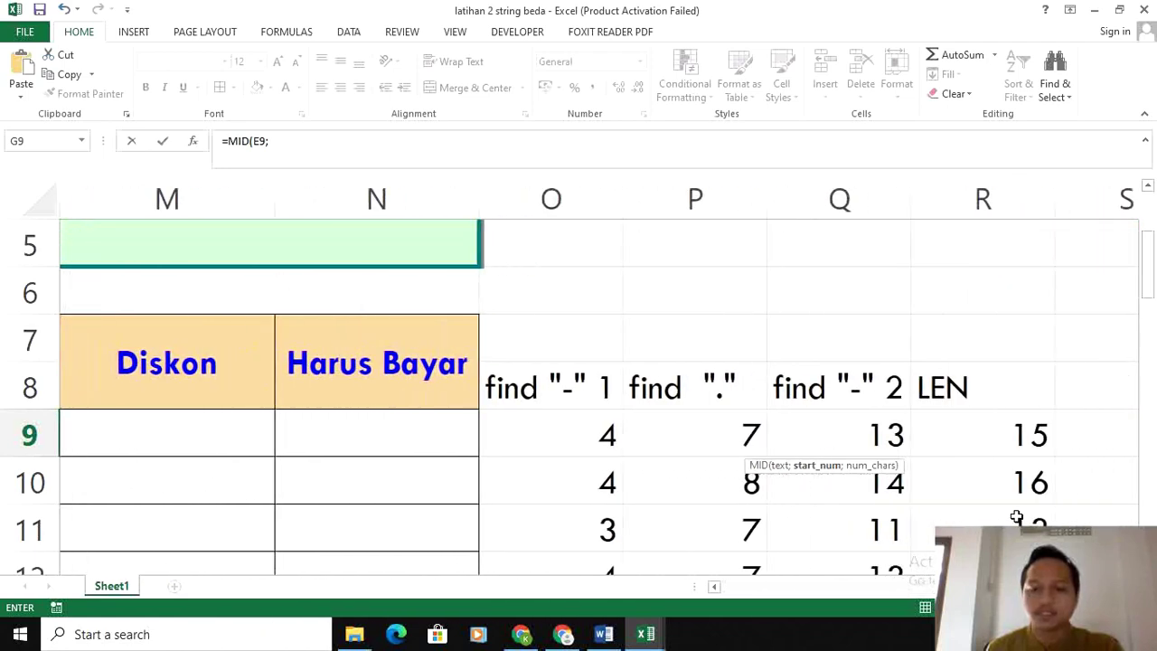
click(716, 440)
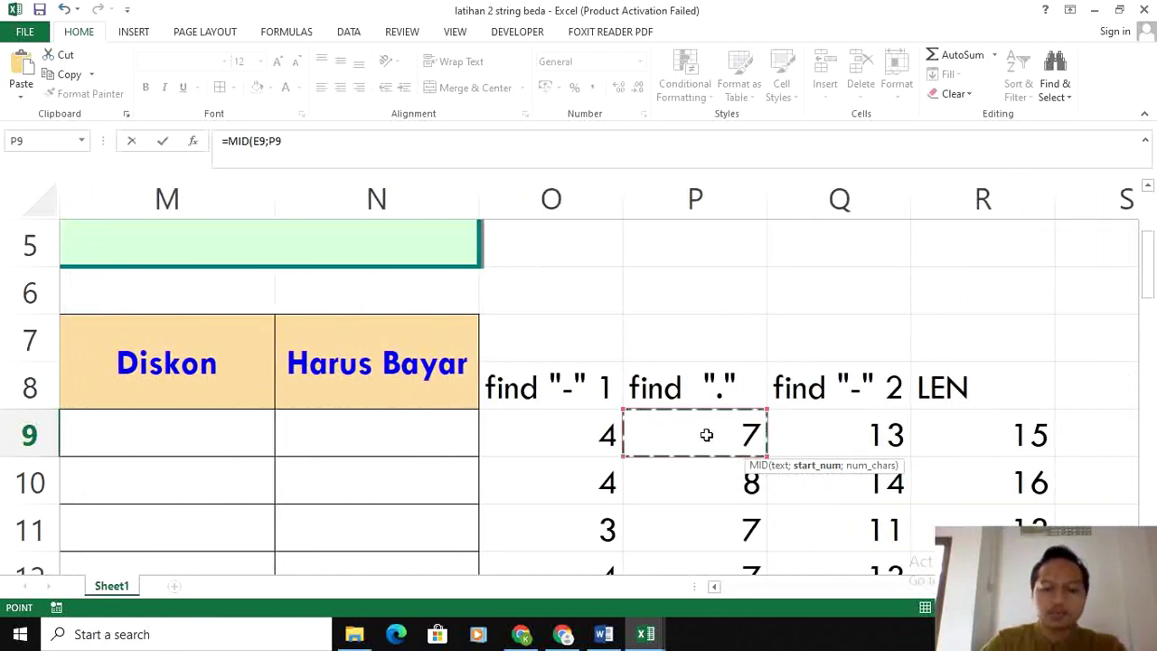
text(+)
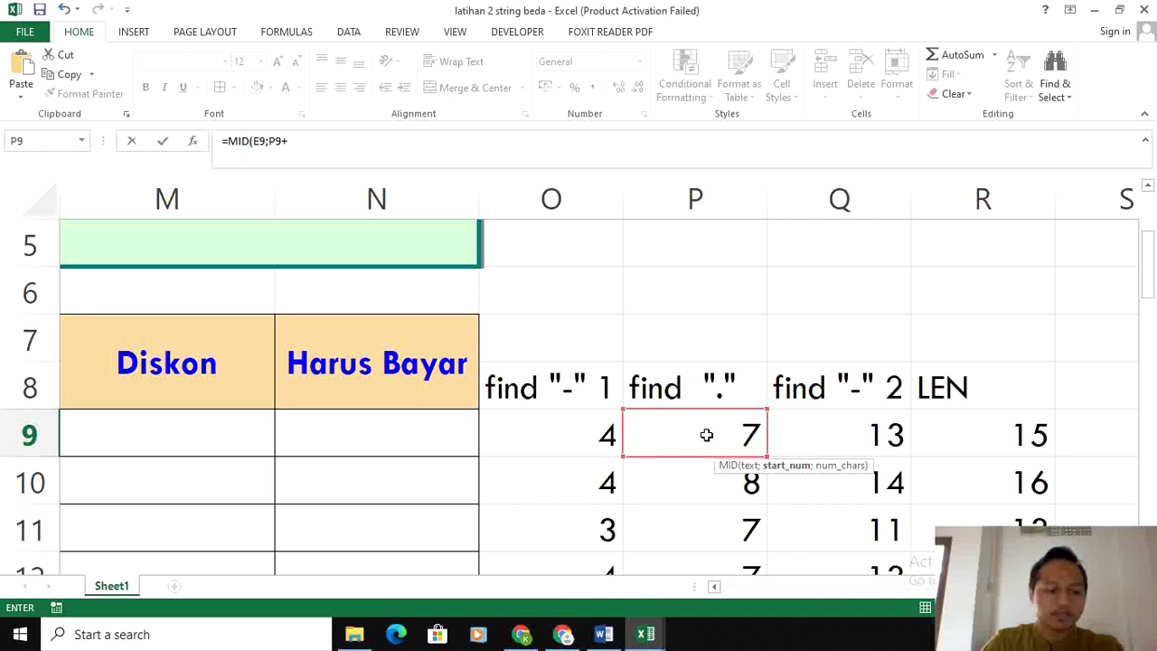
text(1;)
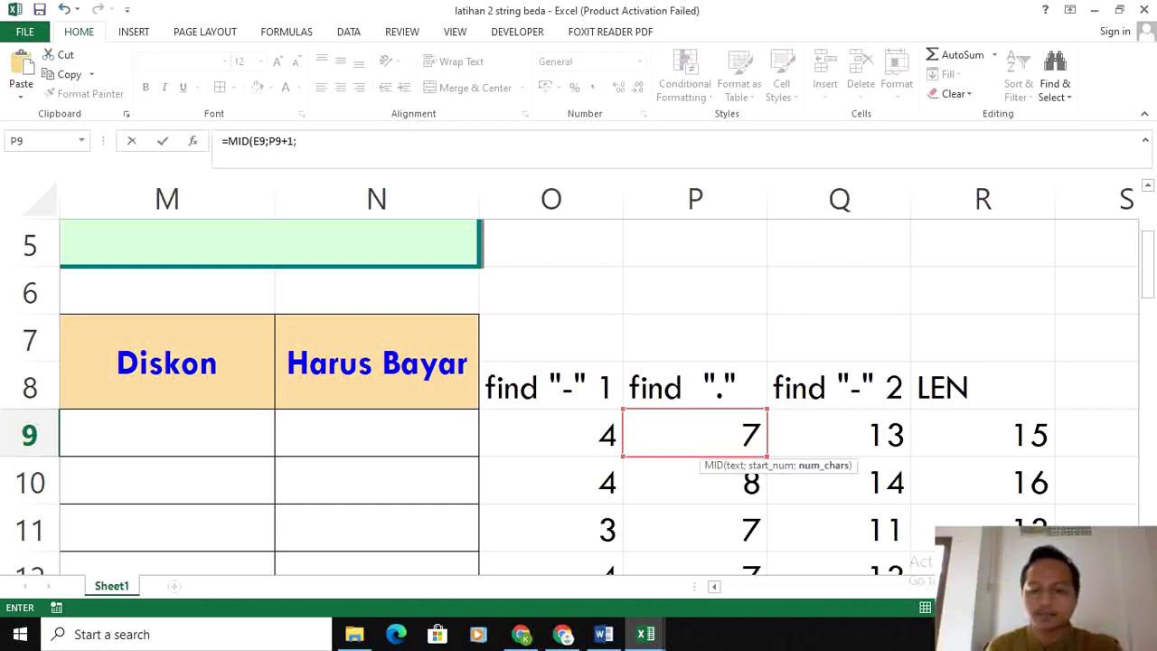
Complete the G9 formula with Q9-P9-1 as the character count so it reads =MID(E9;P9+1;Q9-P9-1)
drag(940, 585, 757, 583)
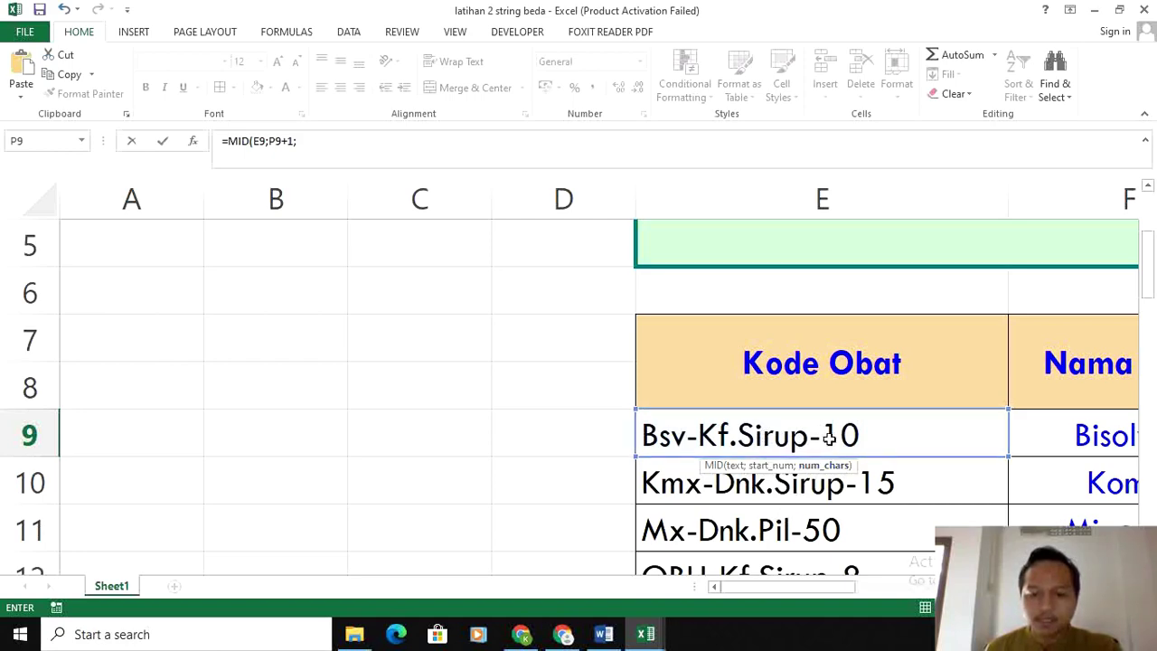
drag(820, 589, 1043, 589)
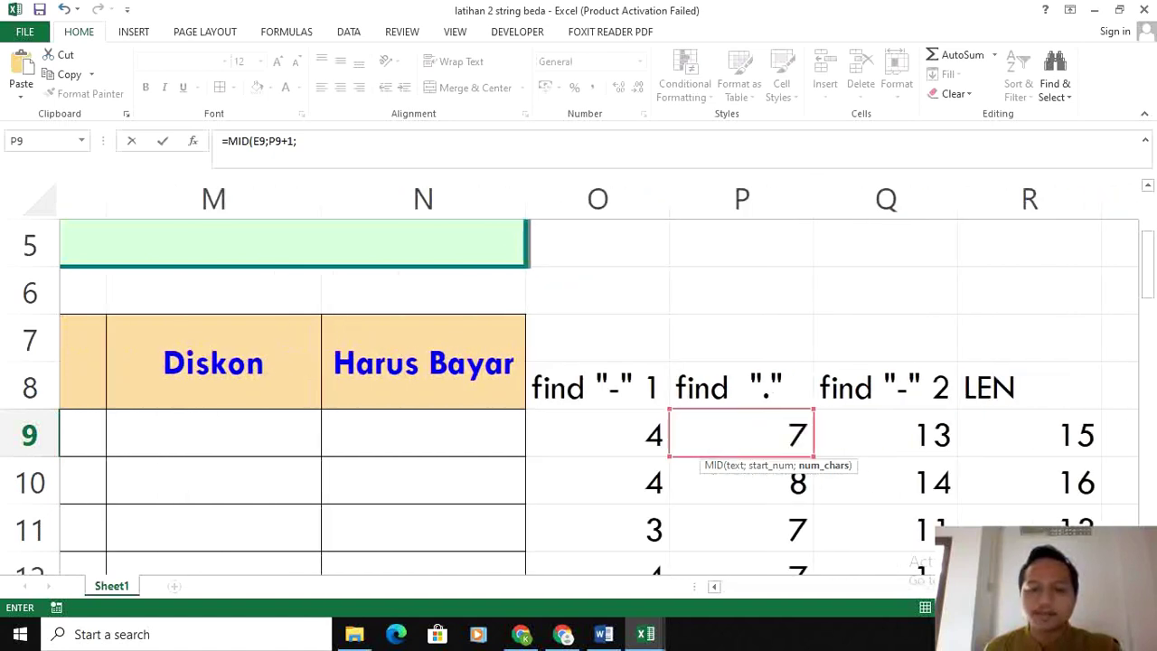
click(873, 437)
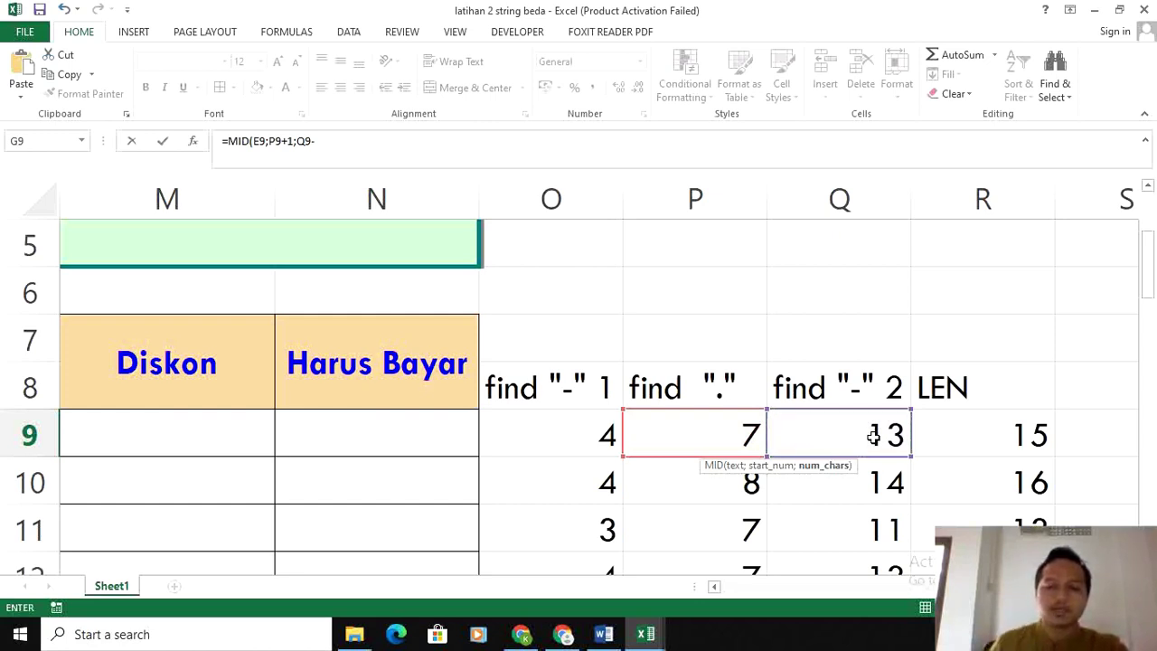
text(-)
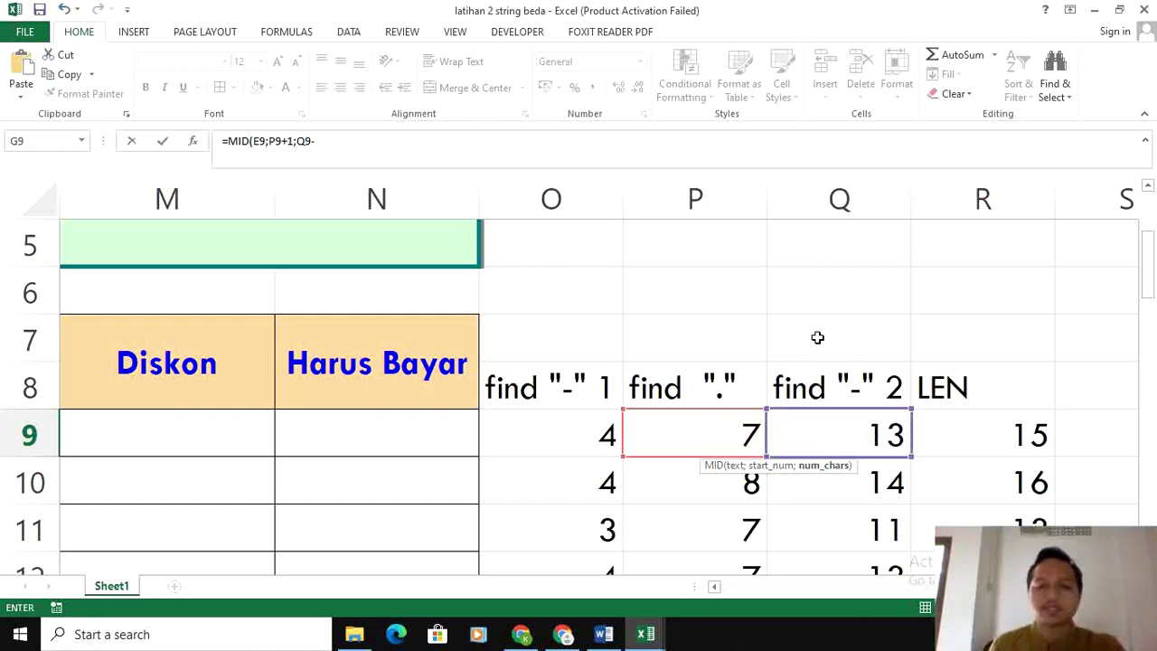
click(703, 428)
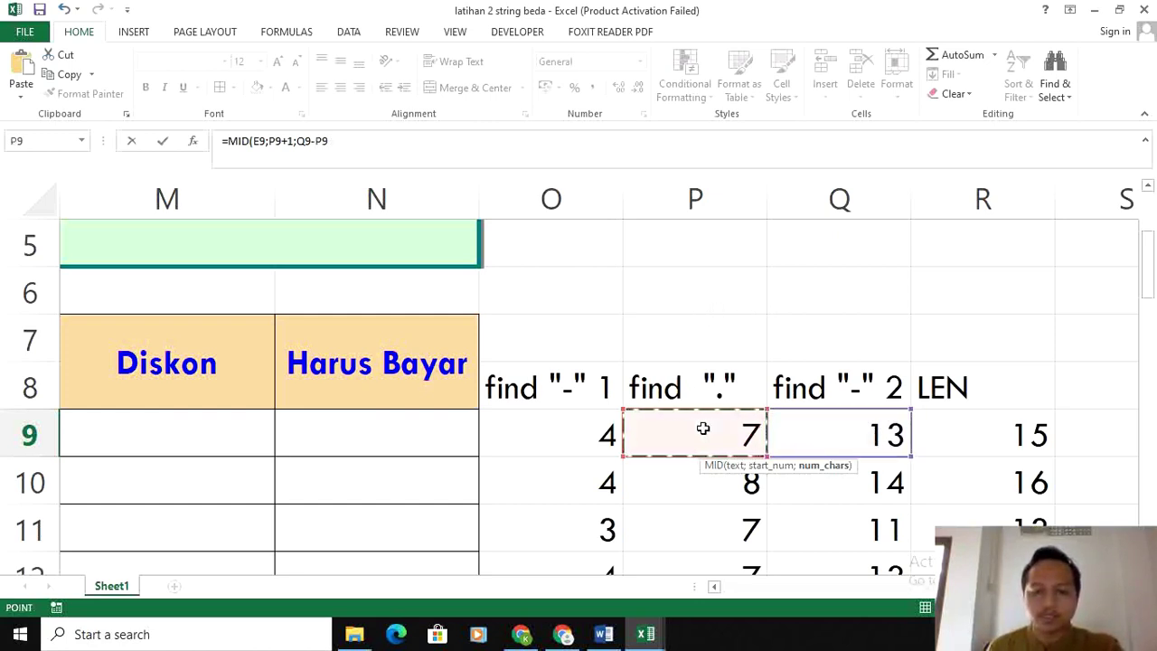
text(-1)
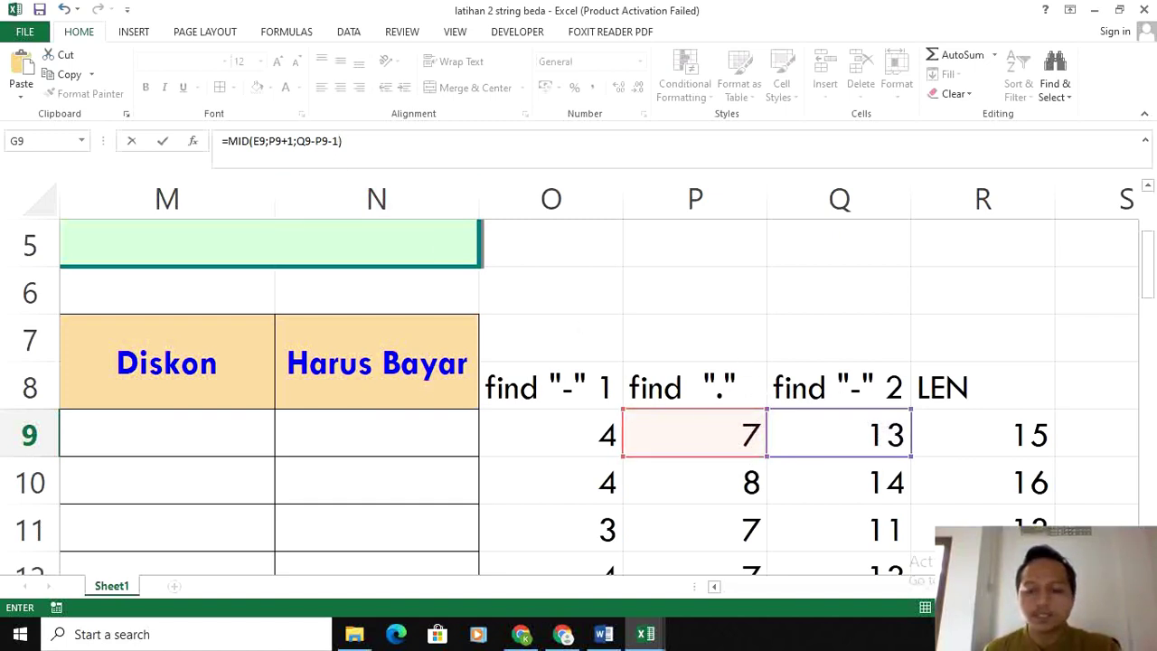
drag(944, 587, 799, 589)
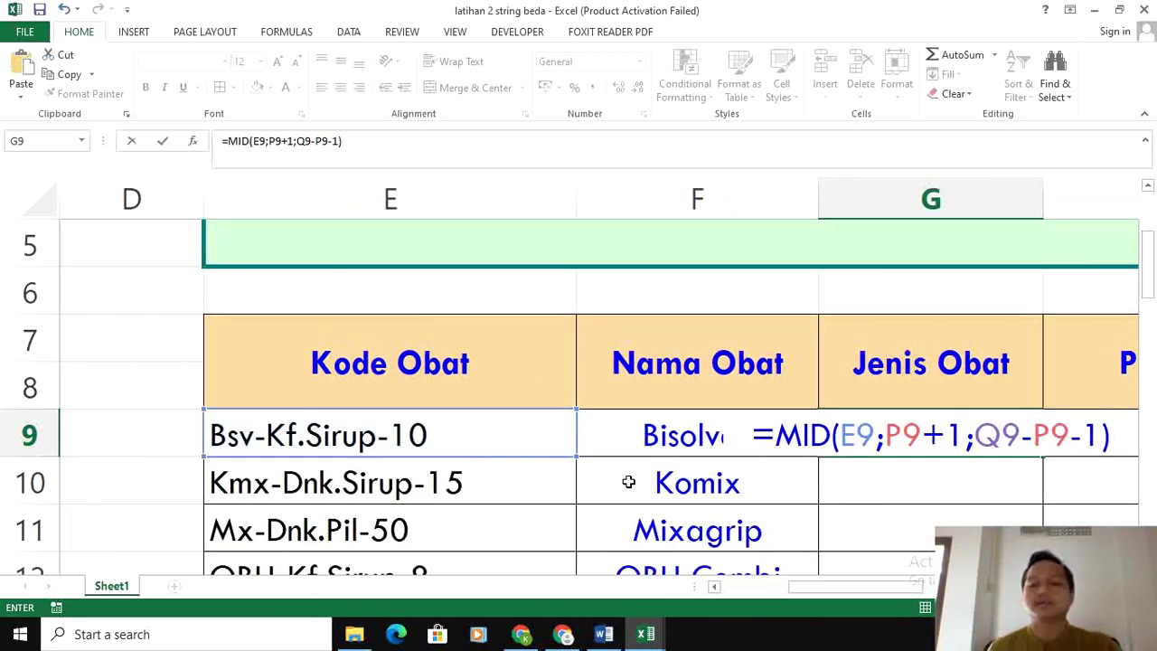
key(Return)
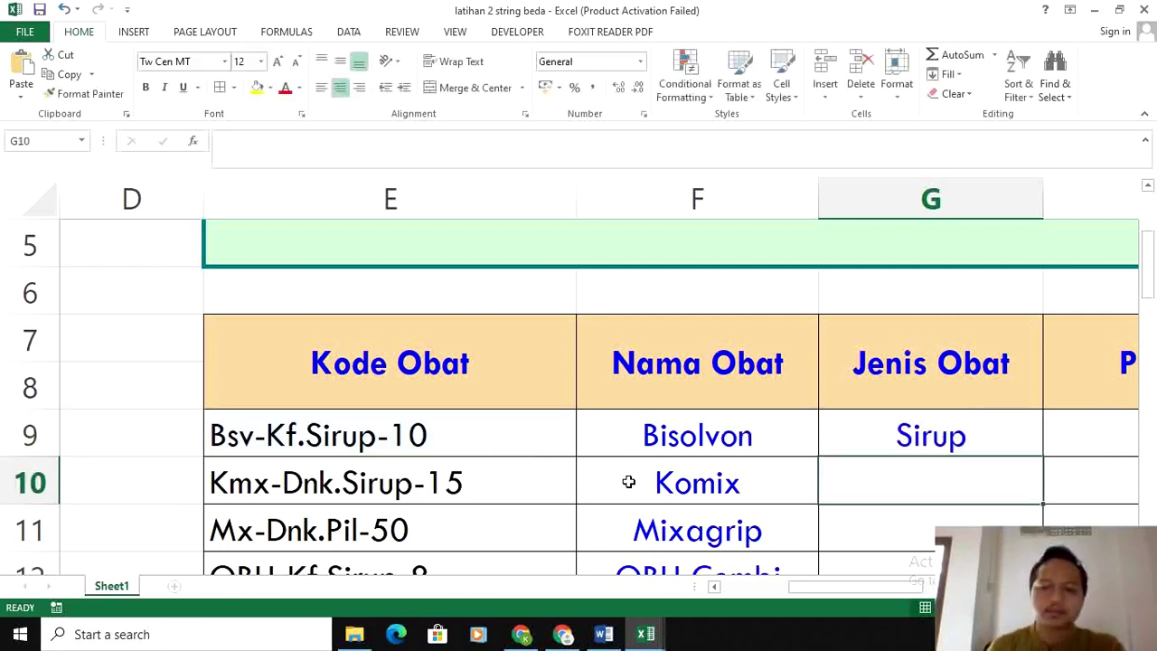
Fill the MID formula from G9 down to G11 in the Jenis Obat column
click(960, 439)
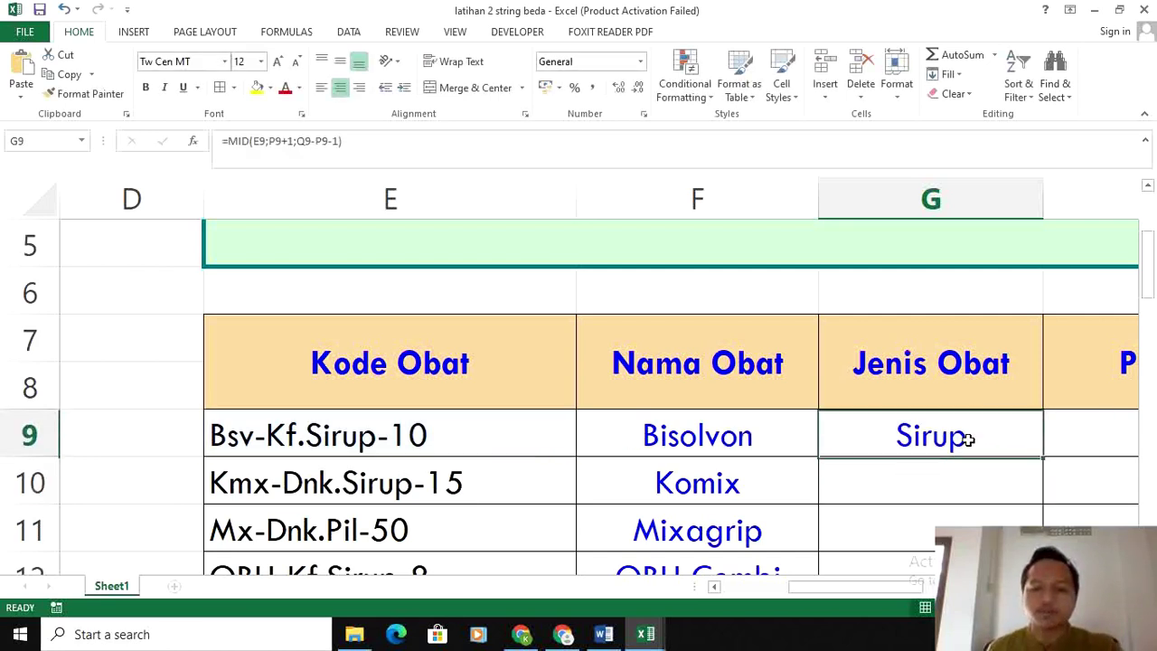
drag(1041, 457, 1041, 546)
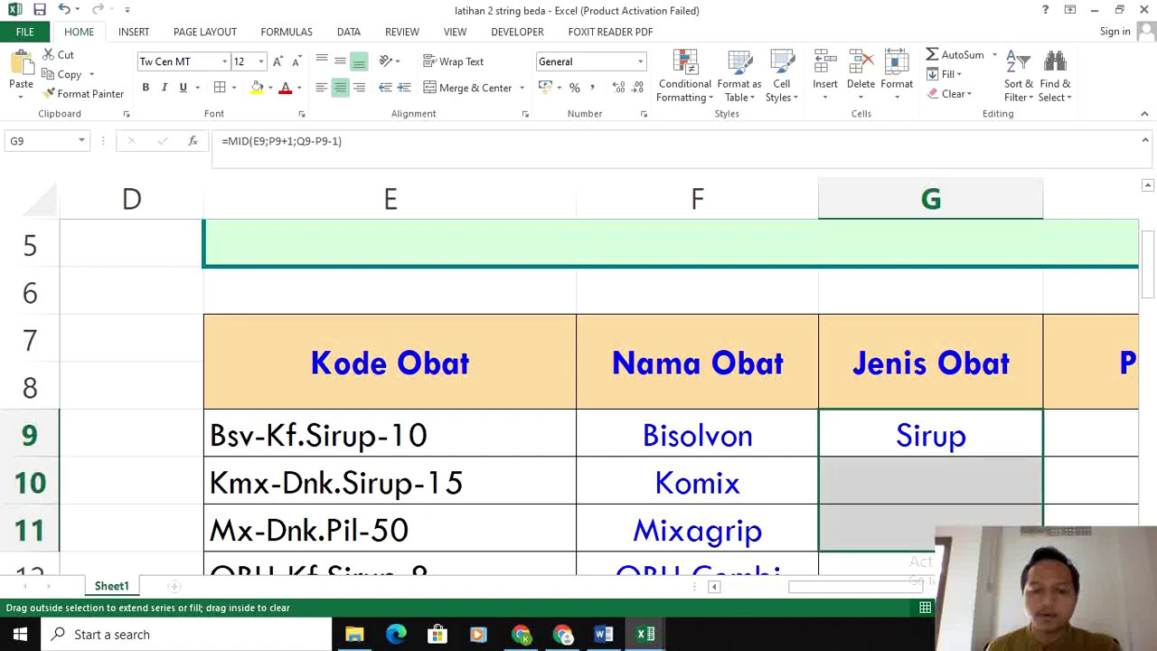
scroll(999, 483, down, 1)
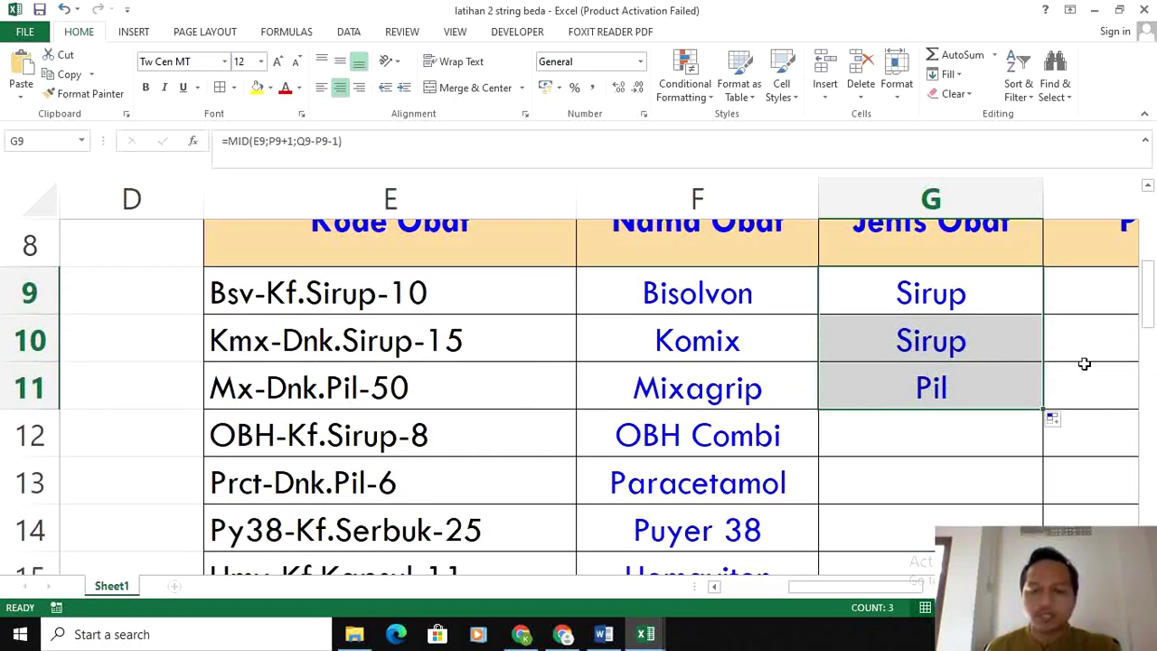
Check the MID formula in G11 against its row 11 helper value in the find "-" 2 column
click(1006, 389)
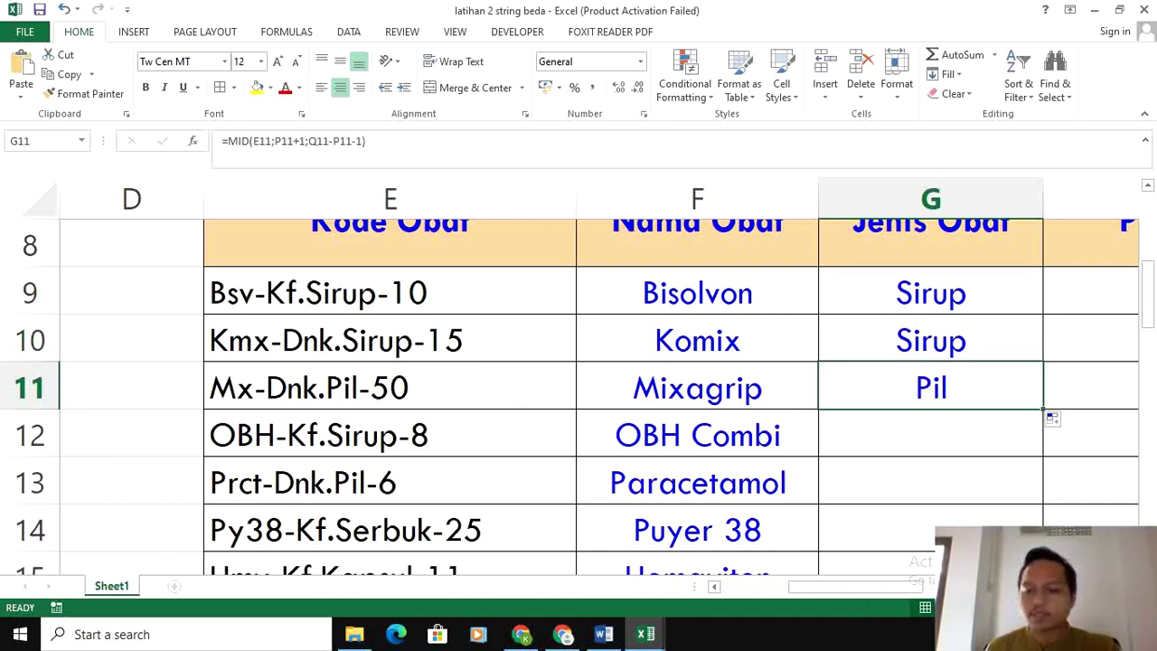
scroll(1051, 418, right, 6)
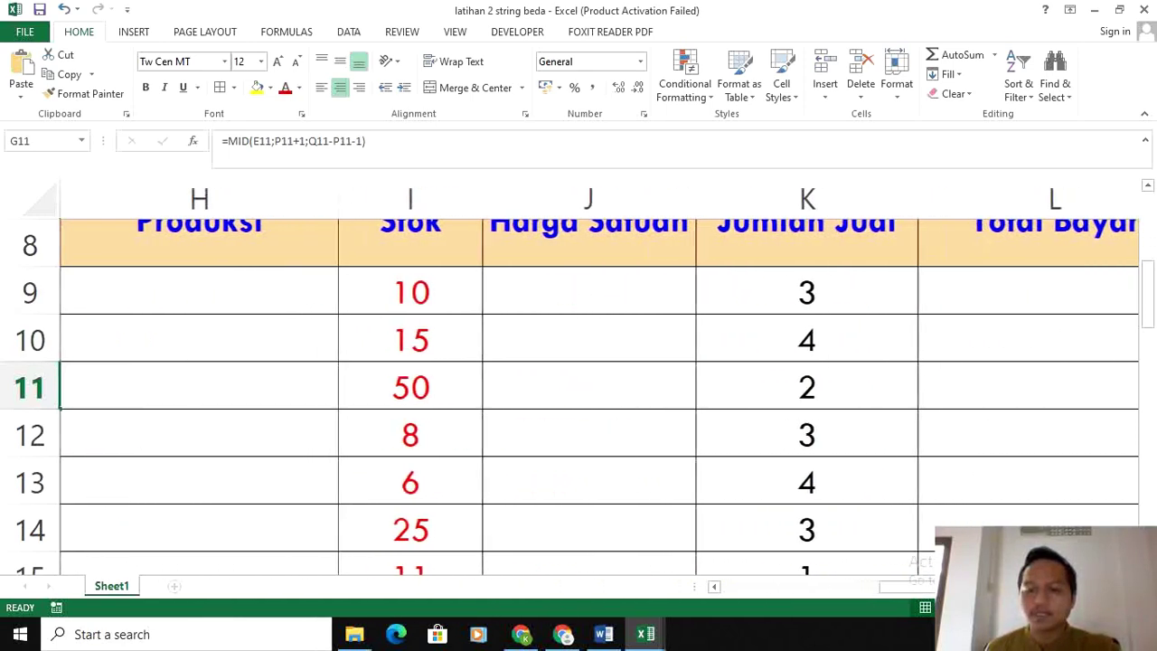
scroll(598, 382, right, 3)
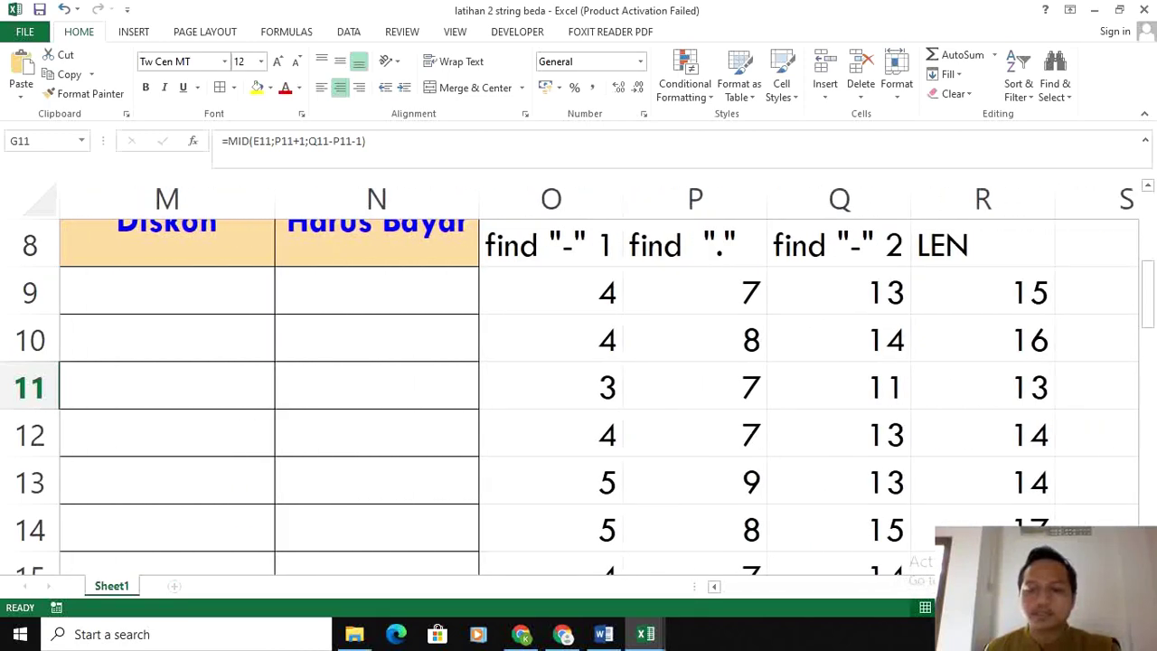
click(880, 387)
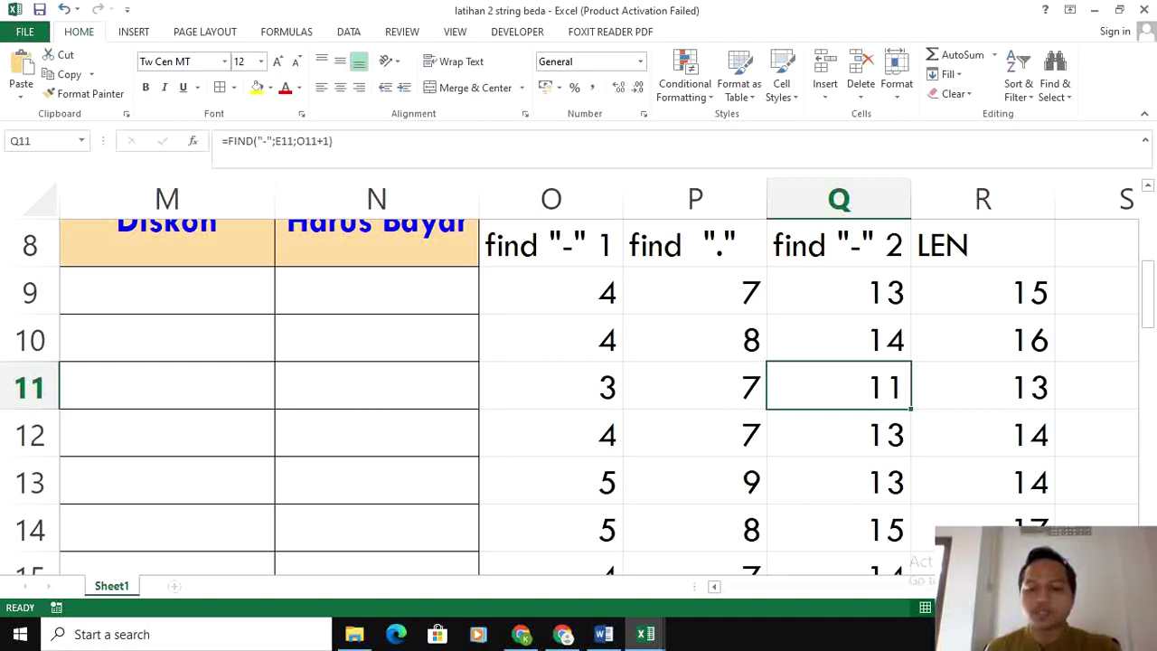
Fill the MID formula in the Jenis Obat column from G9 down through the last drug row, G15
scroll(292, 389, left, 8)
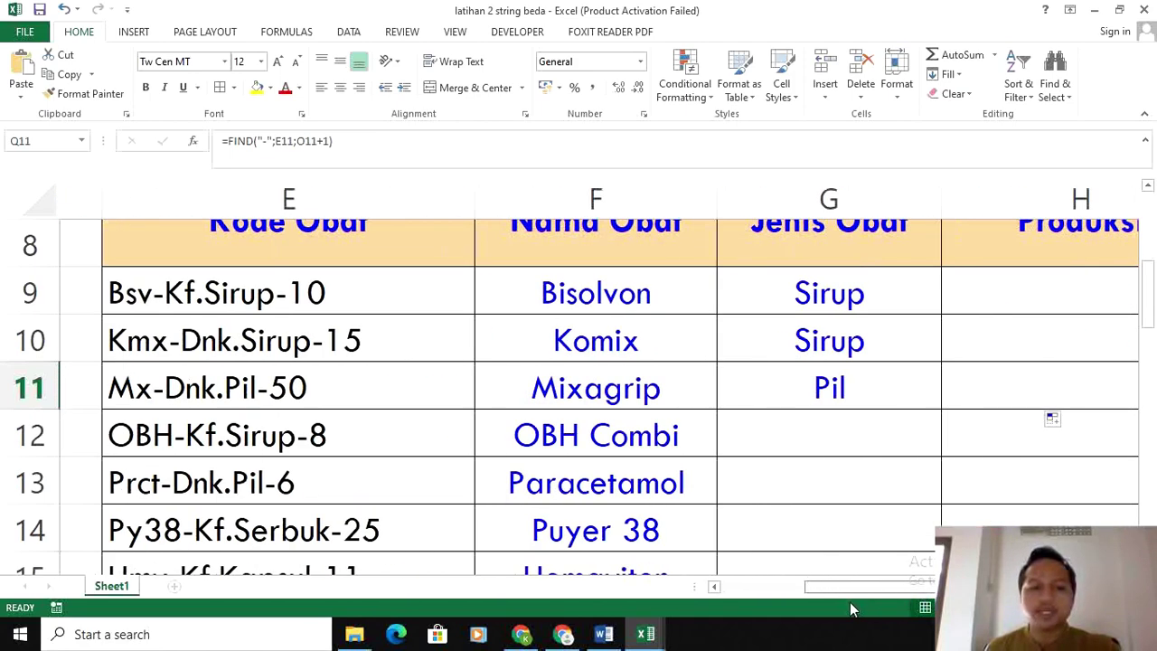
scroll(782, 524, right, 1)
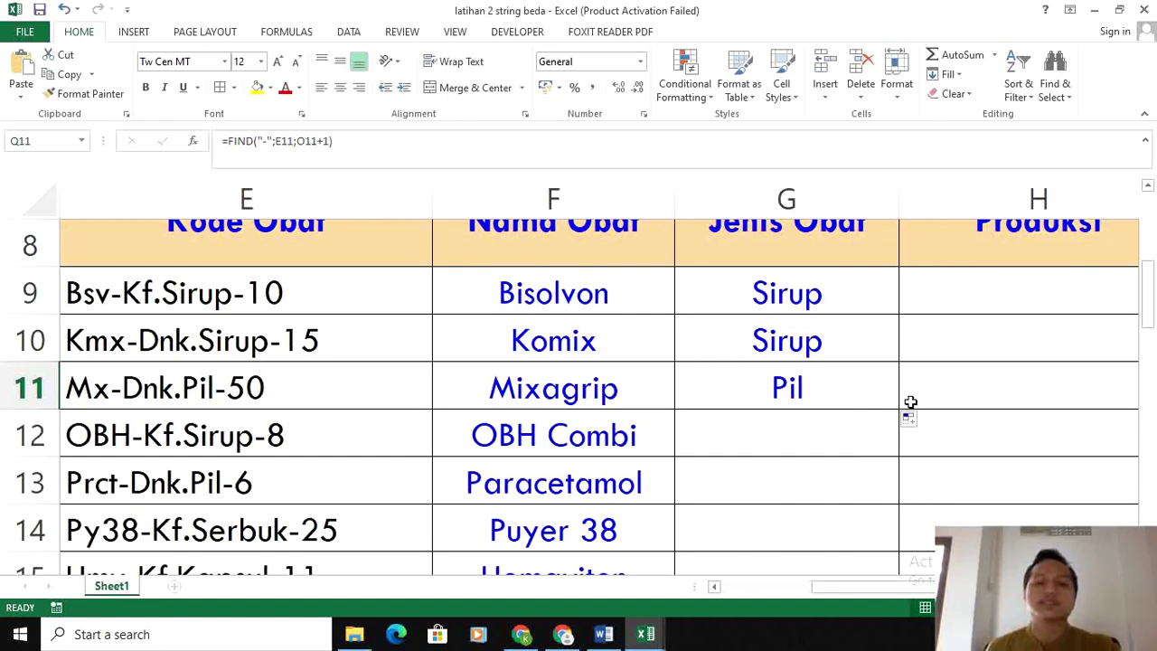
click(870, 291)
double_click(898, 315)
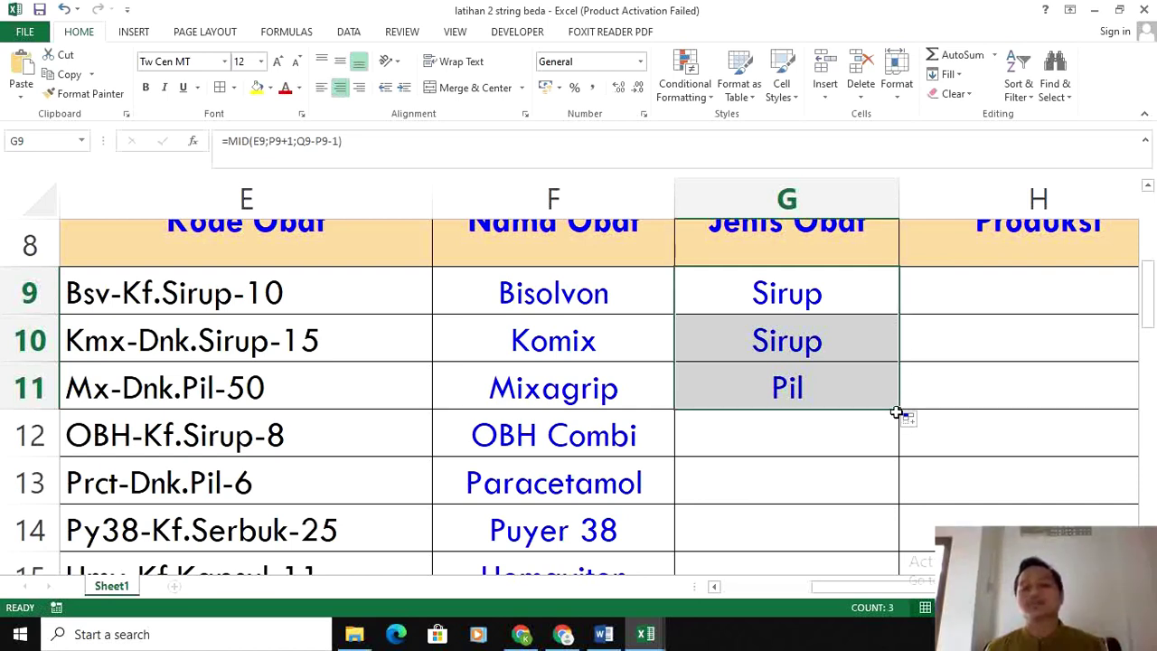
double_click(899, 409)
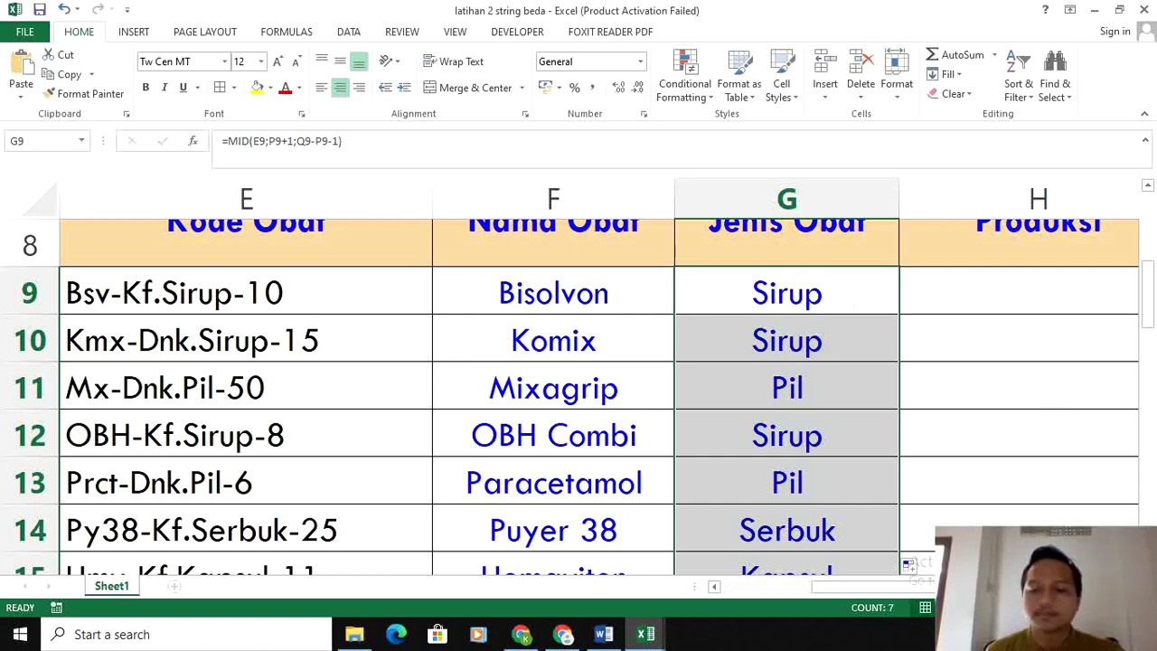
Select Produksi cell H9 and read the Produksi instructions below the tables, comparing them with the Kode Obat entries
scroll(615, 389, right, 1)
scroll(633, 398, up, 1)
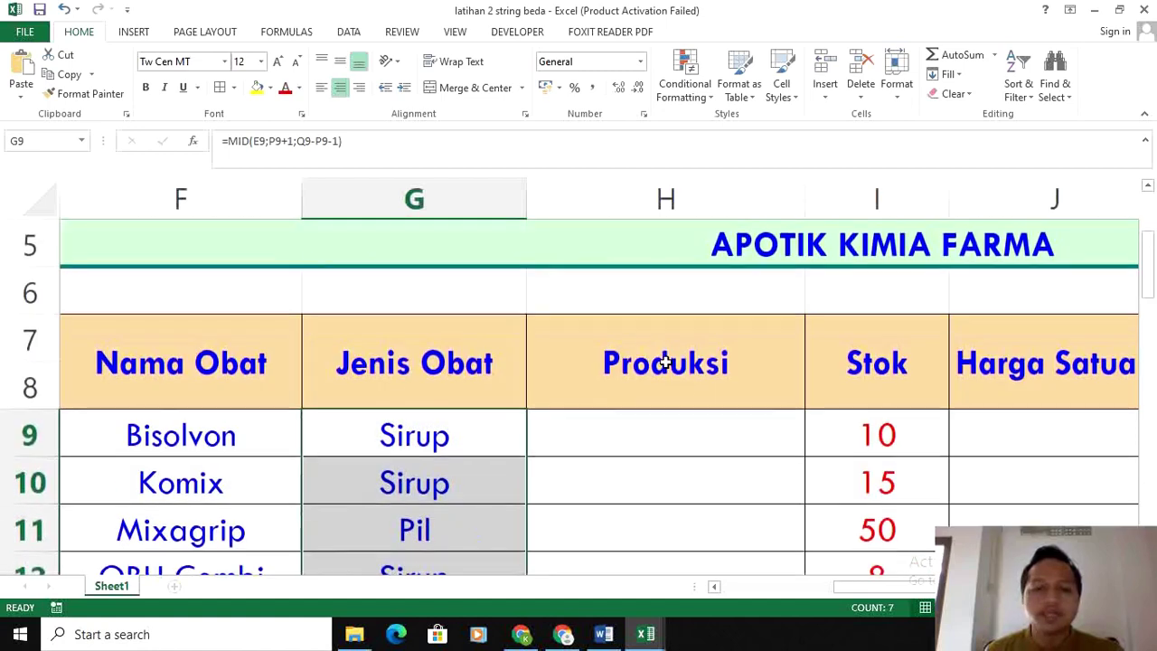
click(674, 419)
scroll(674, 418, down, 6)
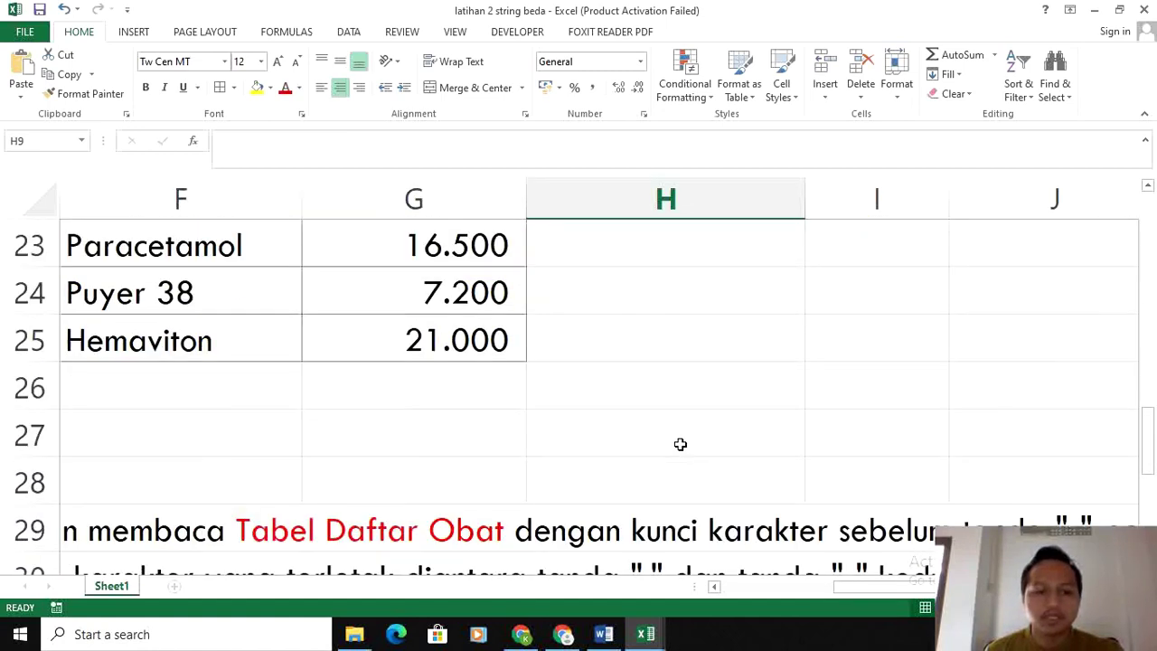
scroll(680, 444, down, 2)
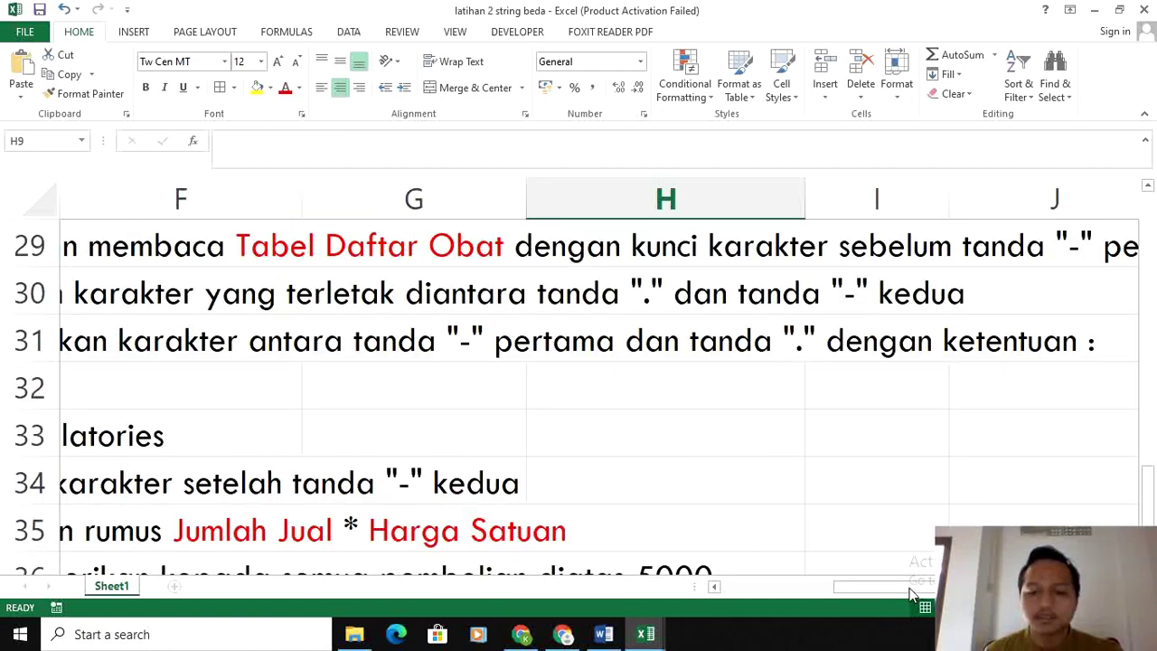
drag(911, 595, 841, 559)
scroll(929, 448, up, 7)
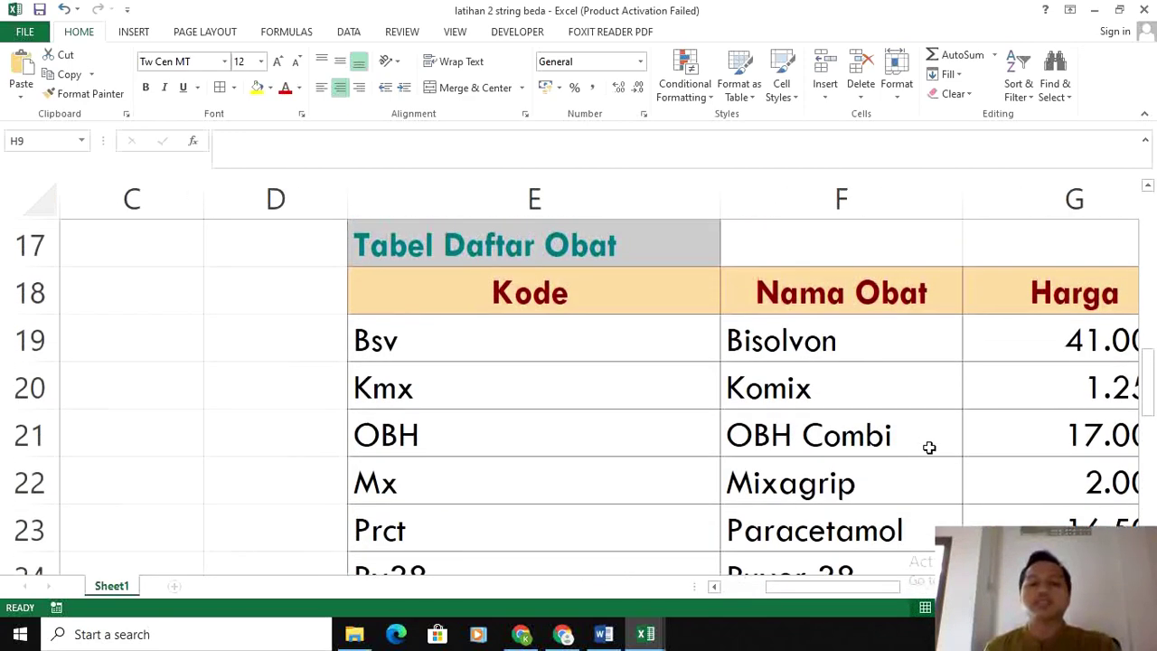
scroll(929, 448, up, 1)
scroll(924, 443, down, 1)
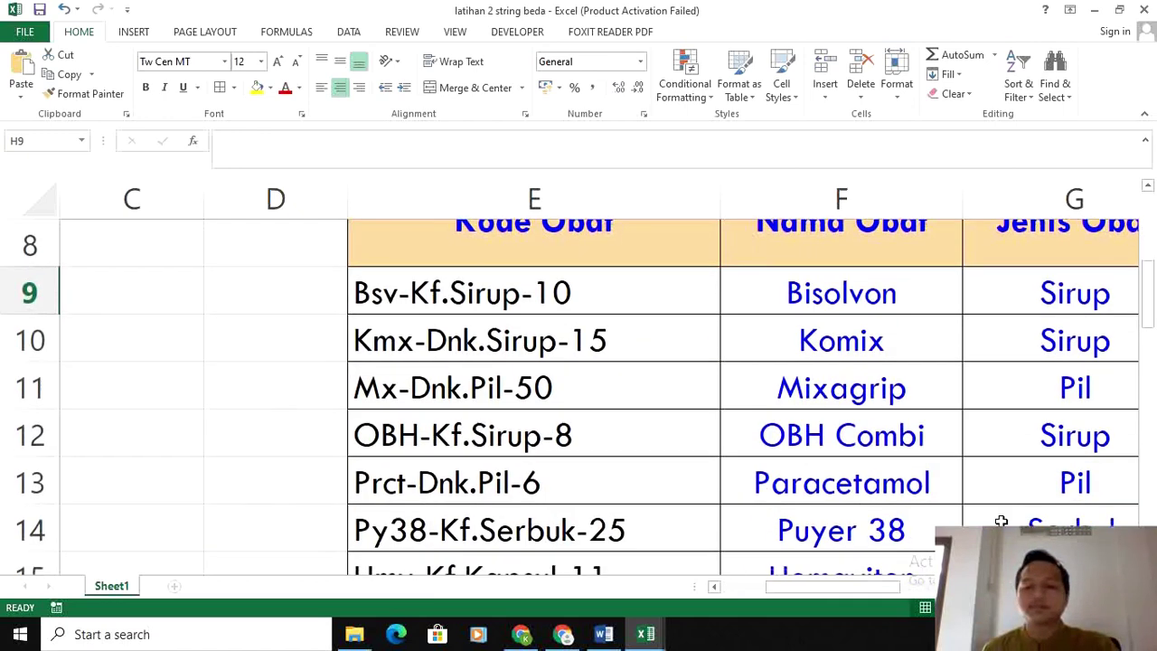
Begin a MID formula in Produksi cell H9 with E9 as the text and O9+1 as the start number
scroll(831, 372, right, 3)
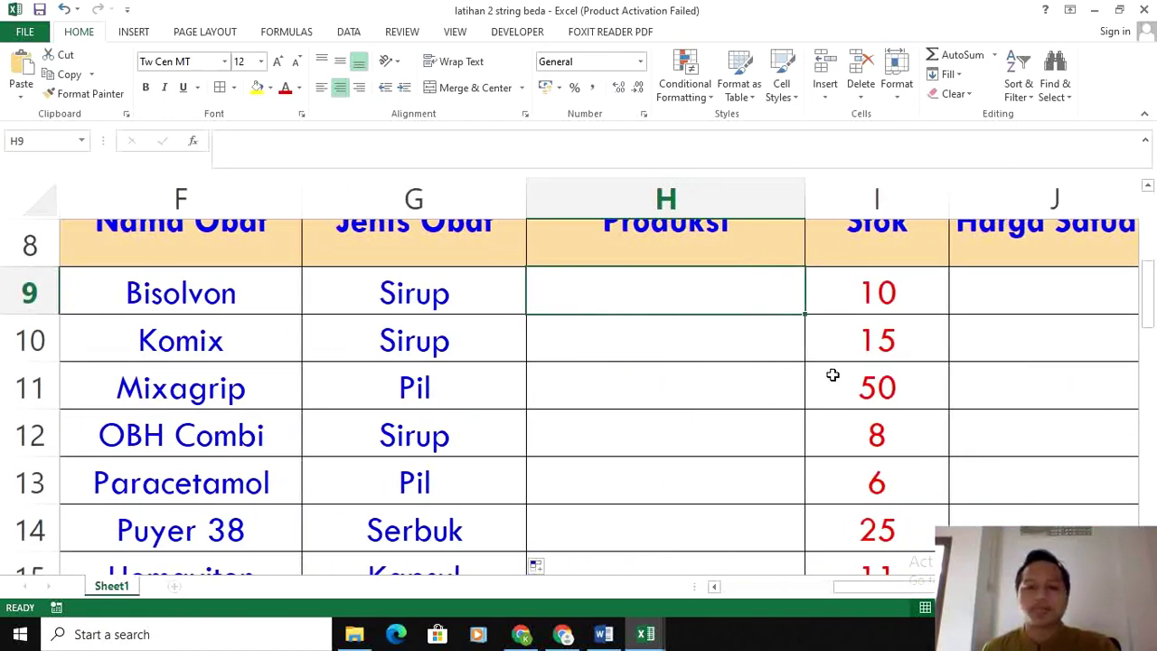
text(=mi)
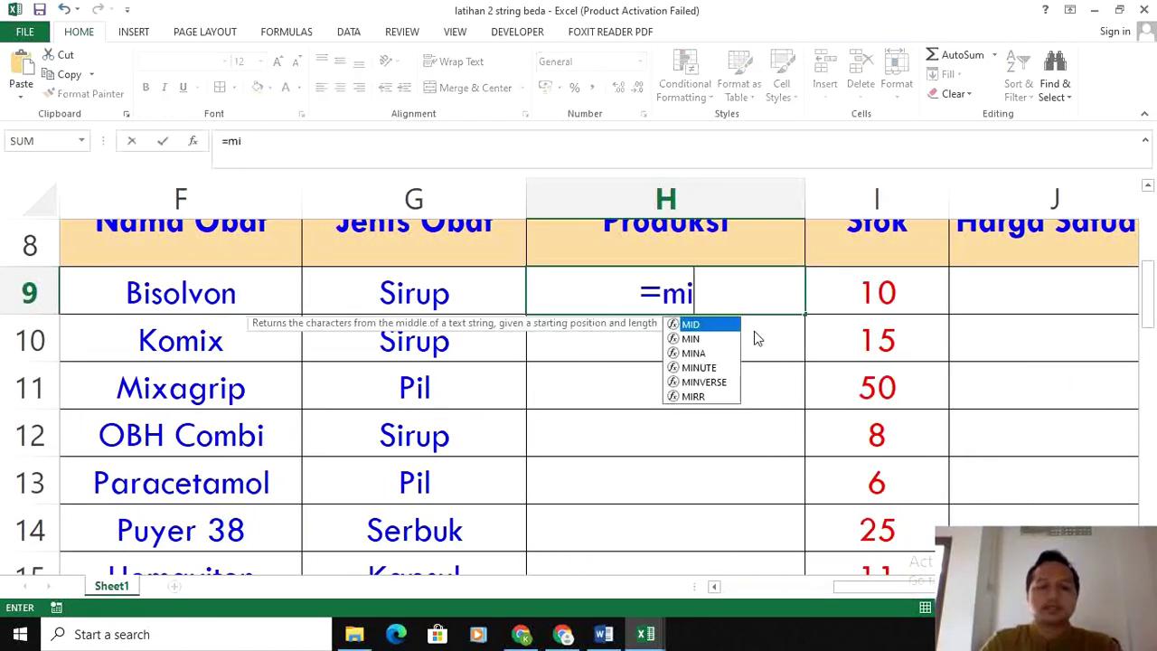
key(BackSpace)
key(BackSpace)
text(MID()
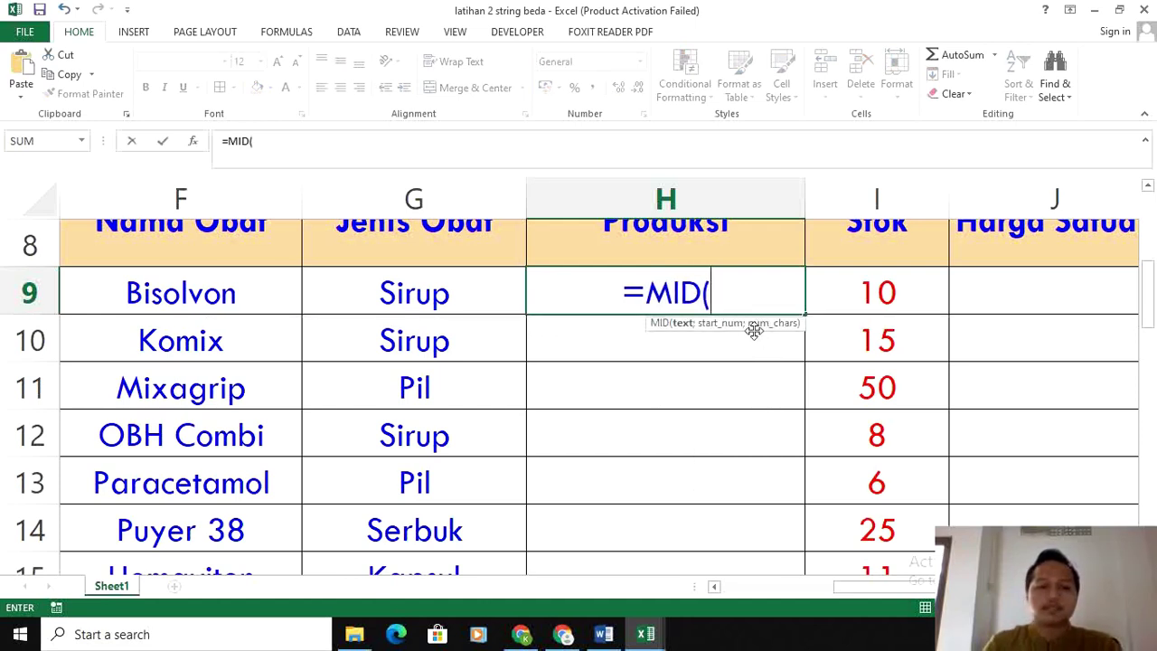
text(E9;)
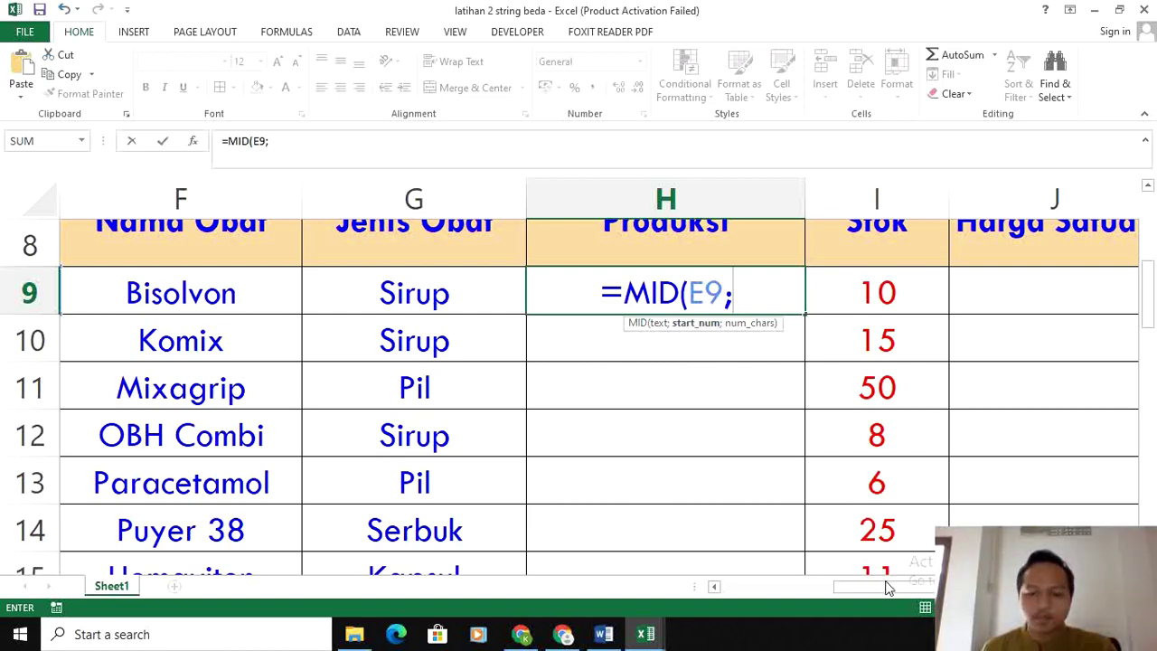
drag(886, 587, 836, 590)
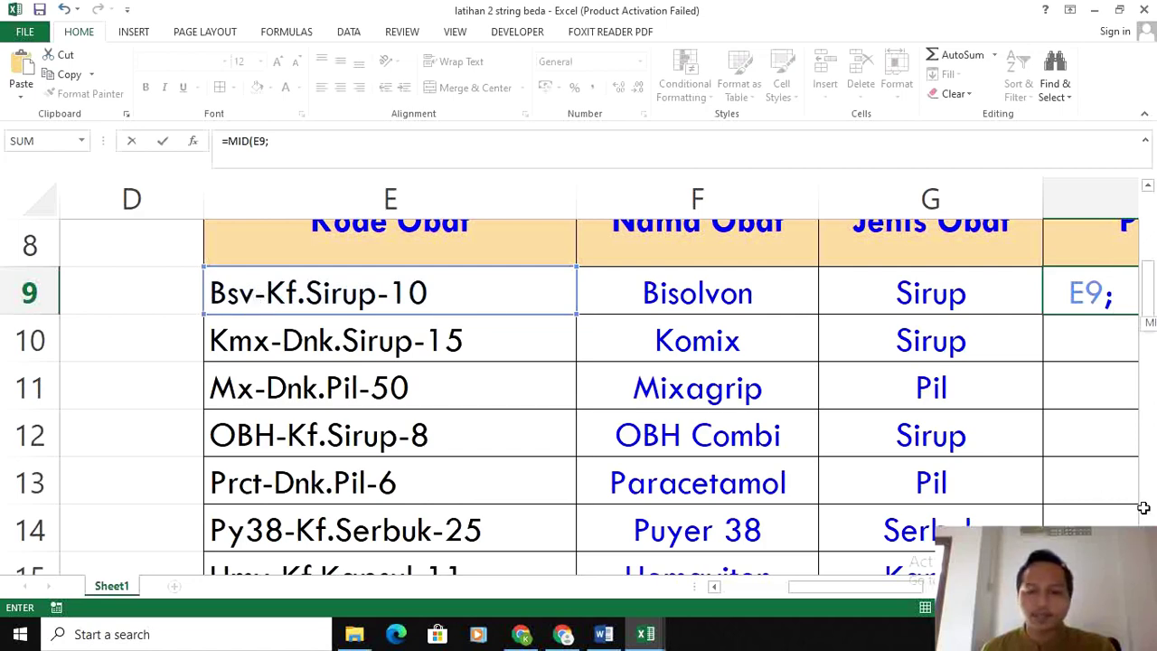
scroll(596, 388, right, 10)
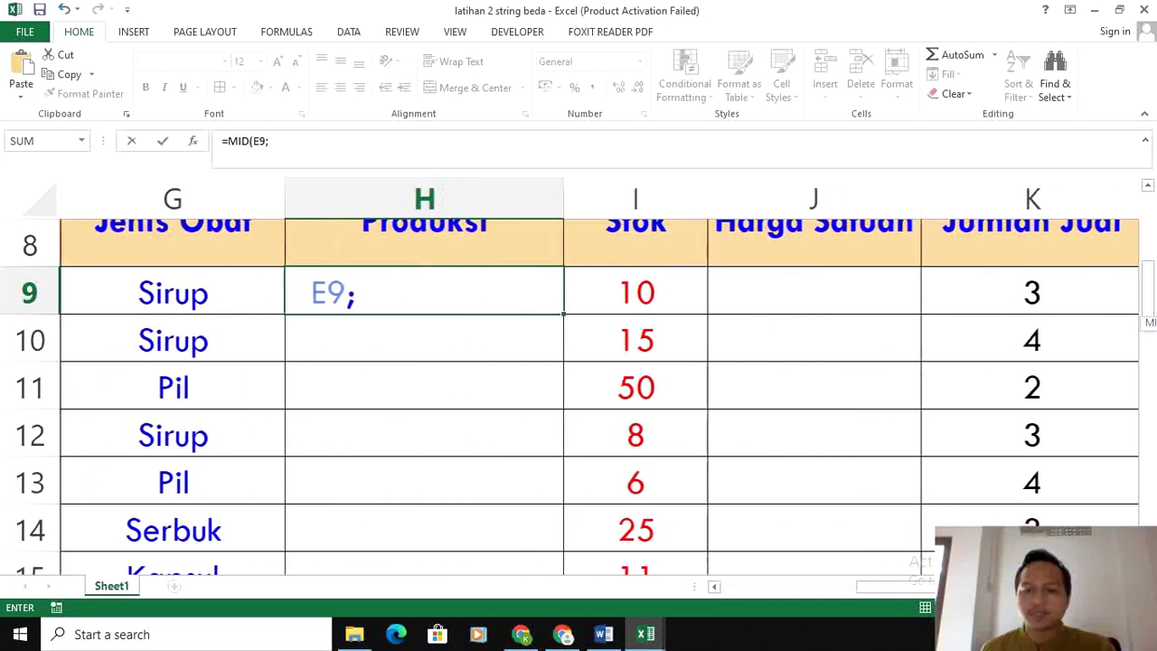
scroll(862, 294, right, 2)
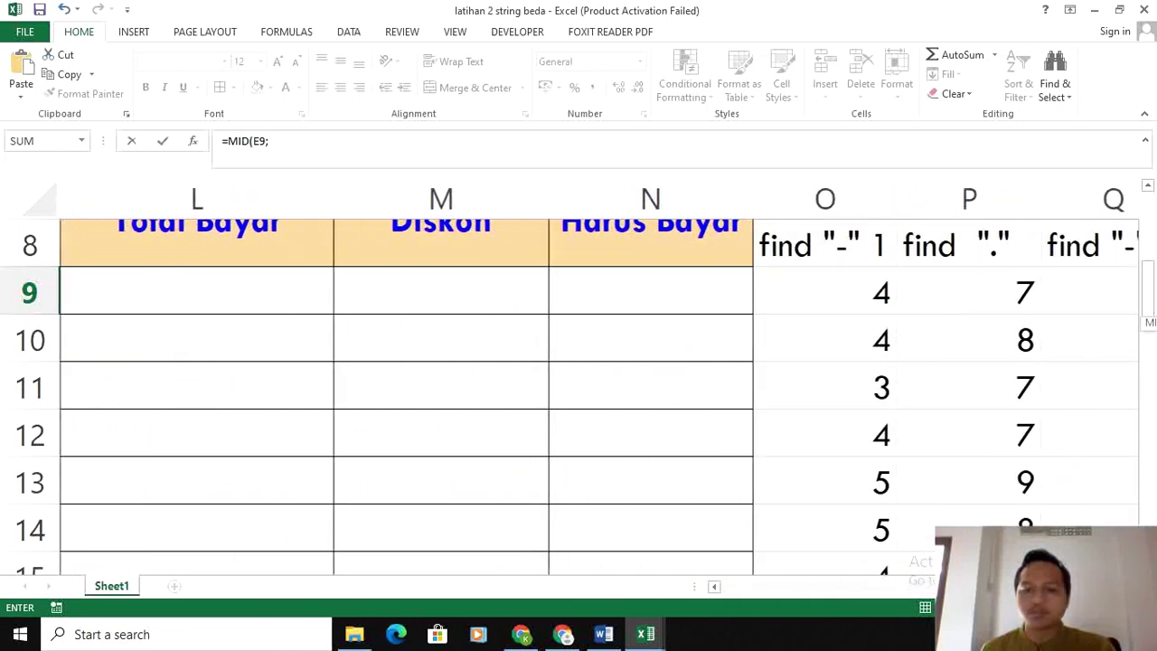
click(862, 294)
text(+)
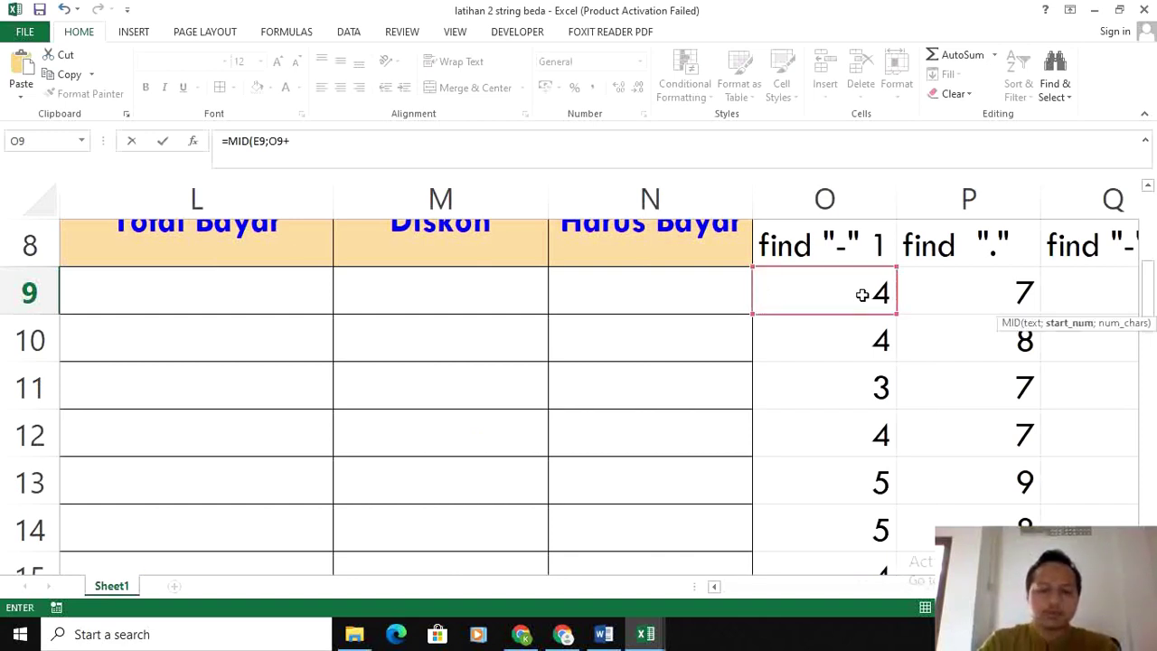
text(1;)
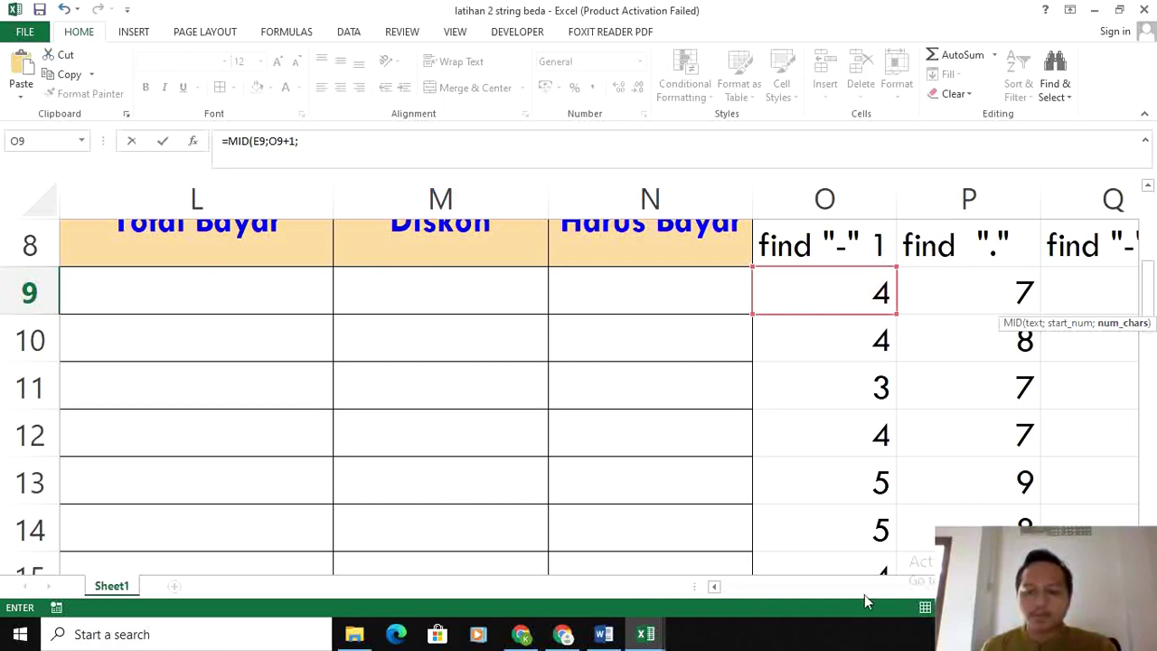
Complete the H9 formula with P9-O9-1 as the character count so it reads =MID(E9;O9+1;P9-O9-1)
scroll(716, 585, left, 4)
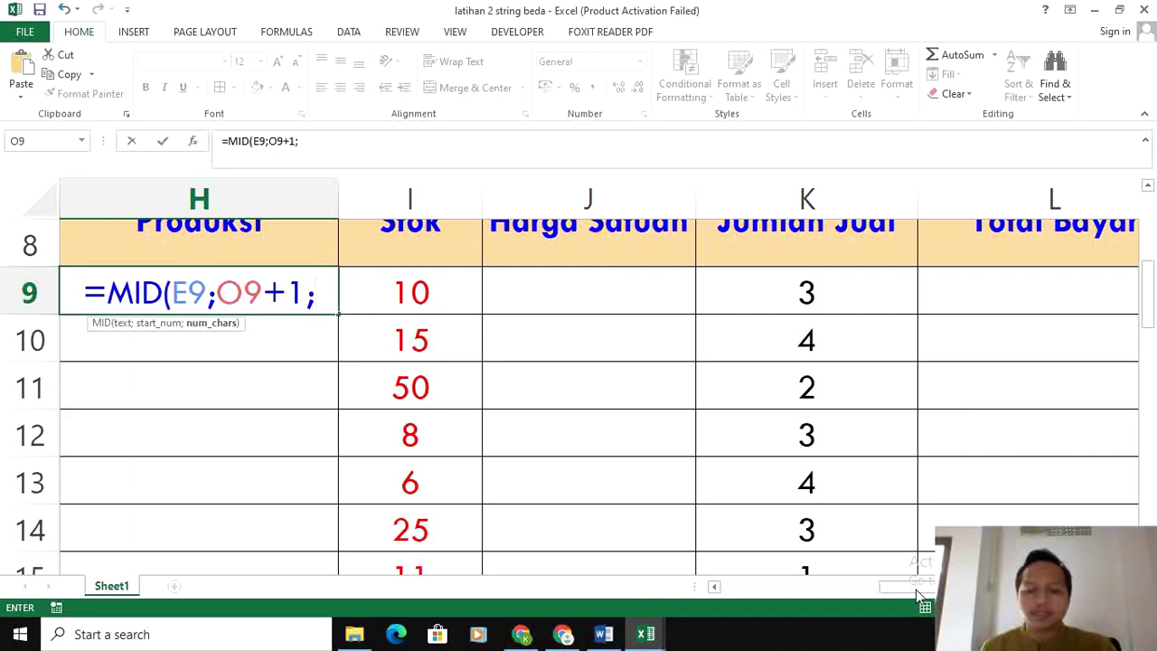
scroll(868, 591, left, 2)
drag(852, 594, 847, 595)
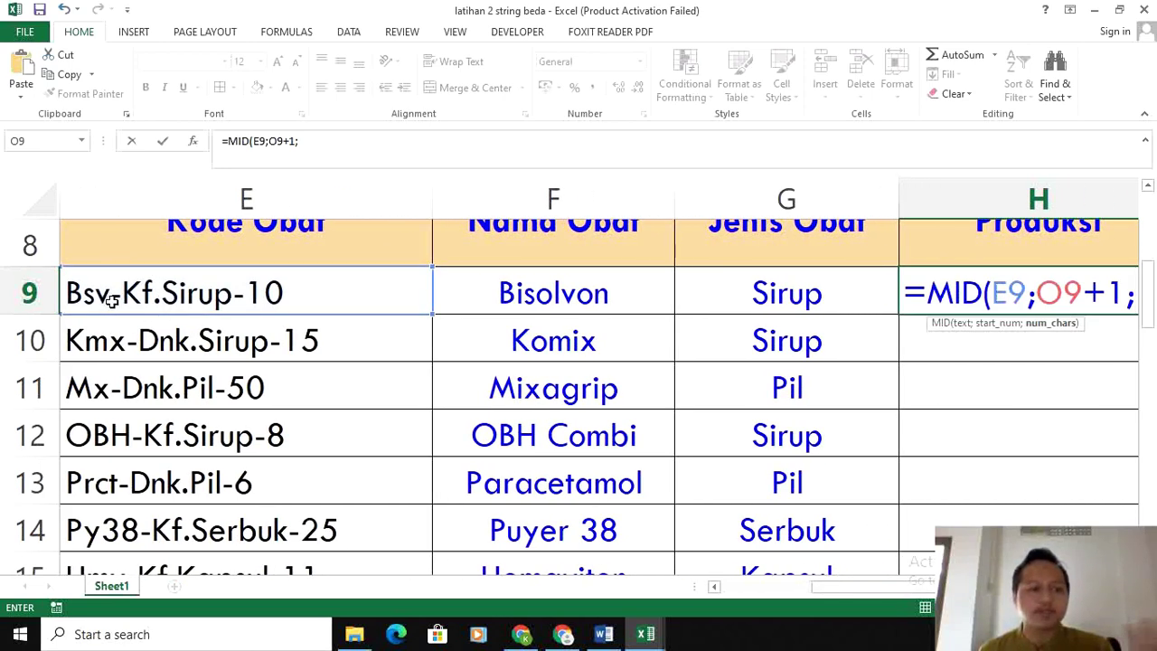
scroll(596, 380, right, 7)
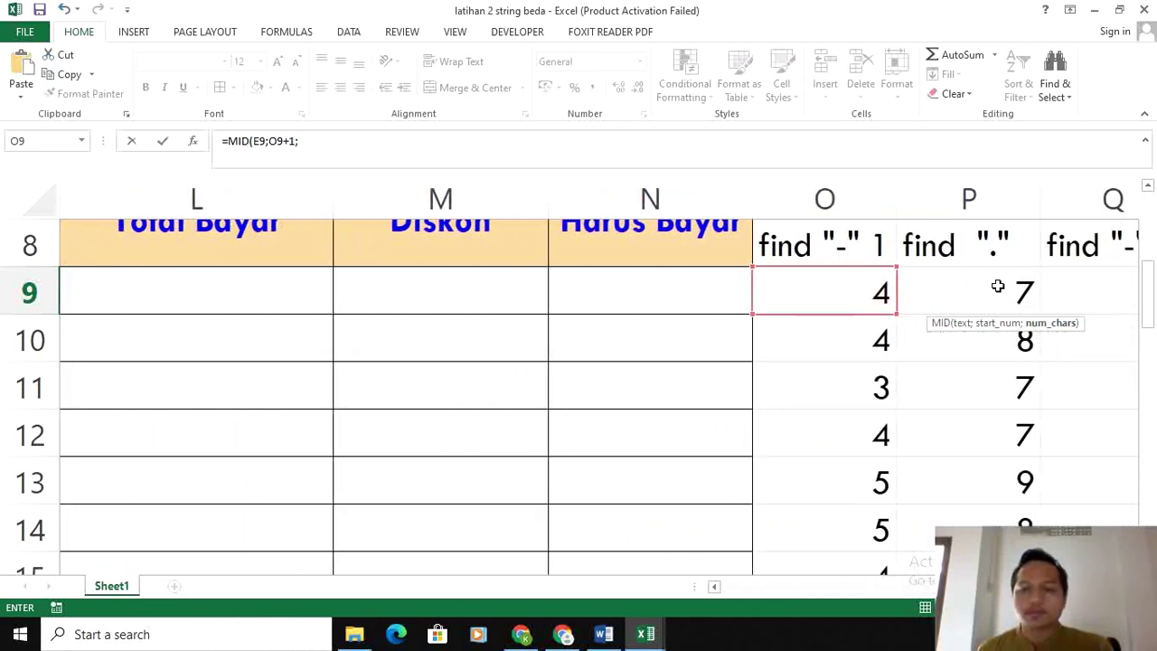
click(995, 288)
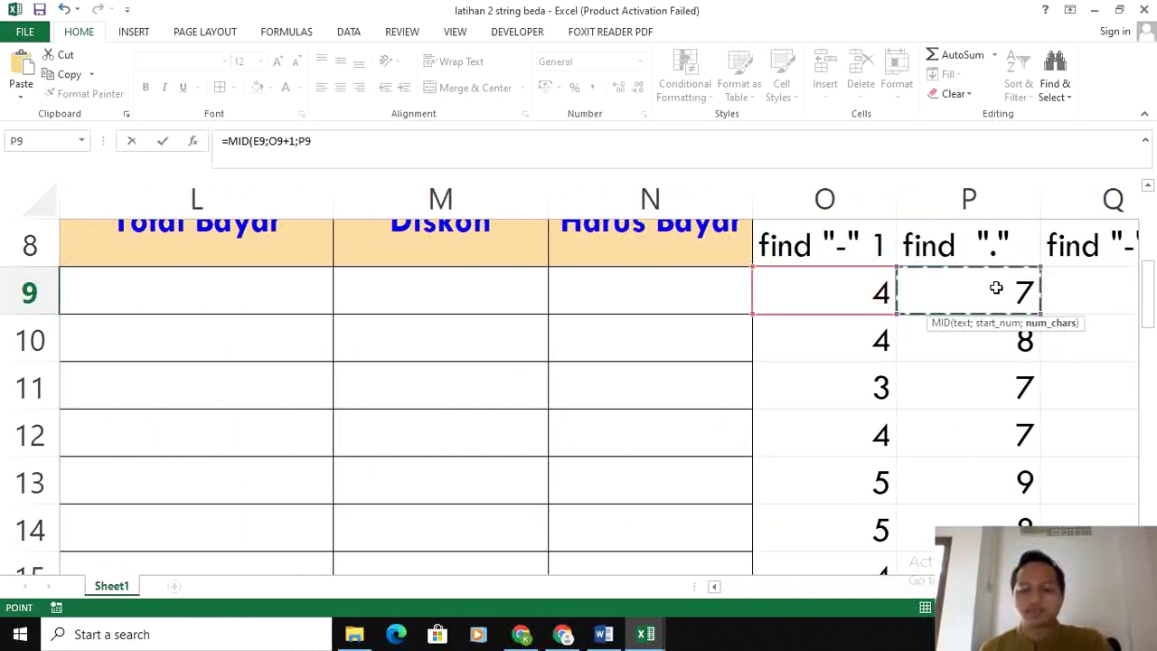
text(-)
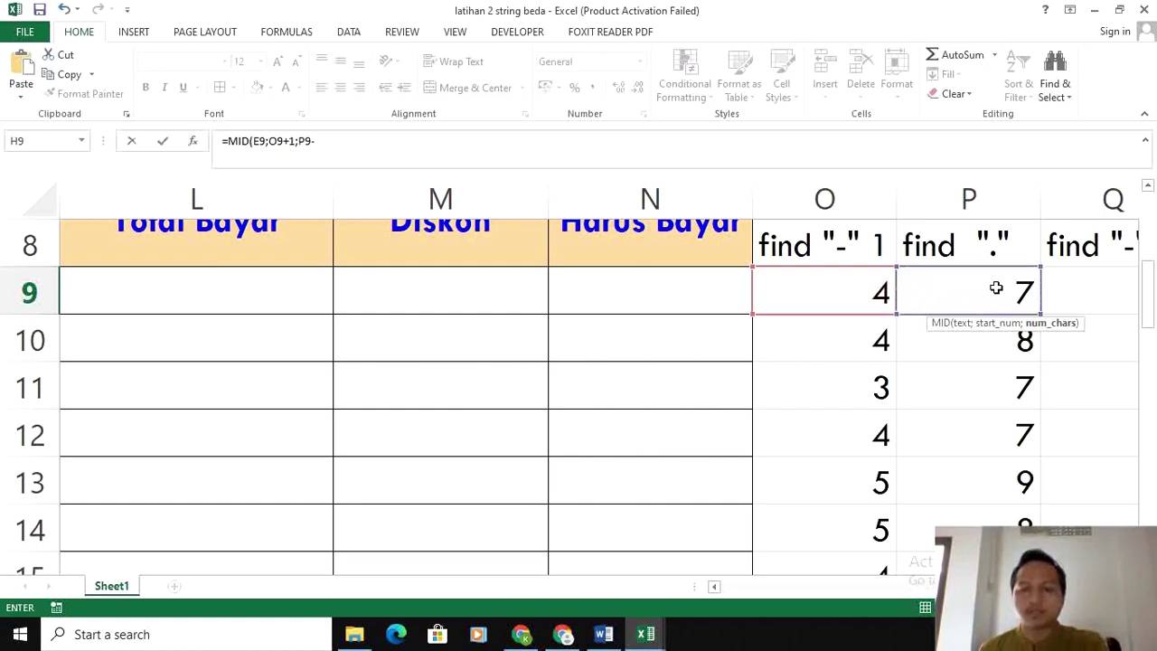
click(822, 290)
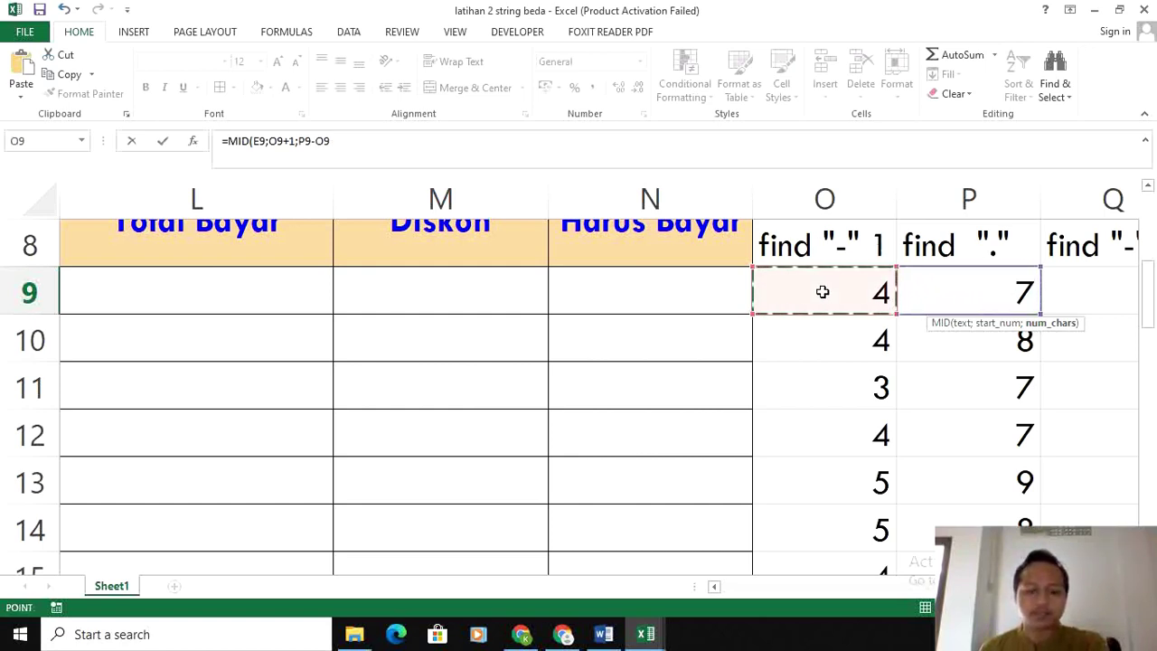
text(-1)
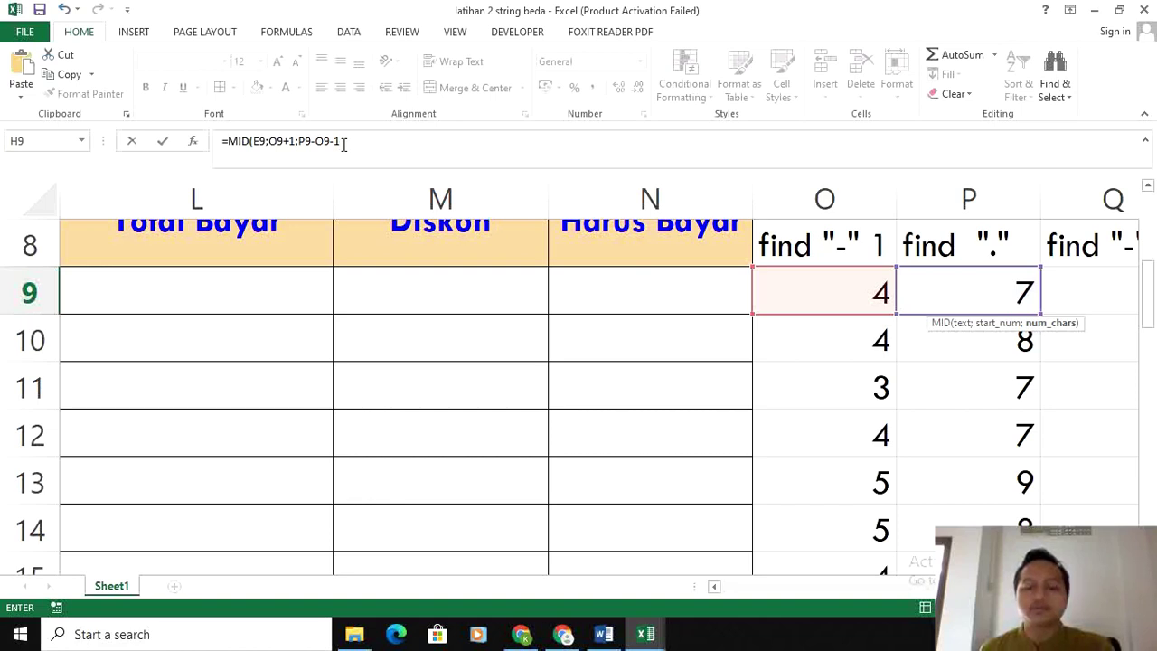
text())
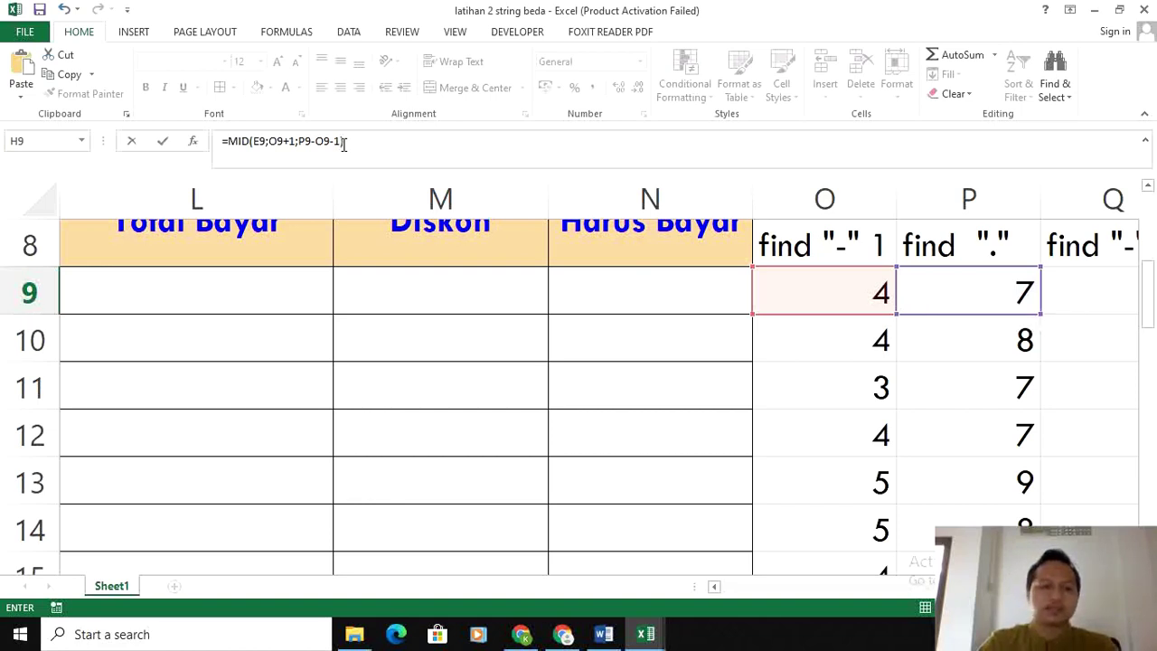
key(Return)
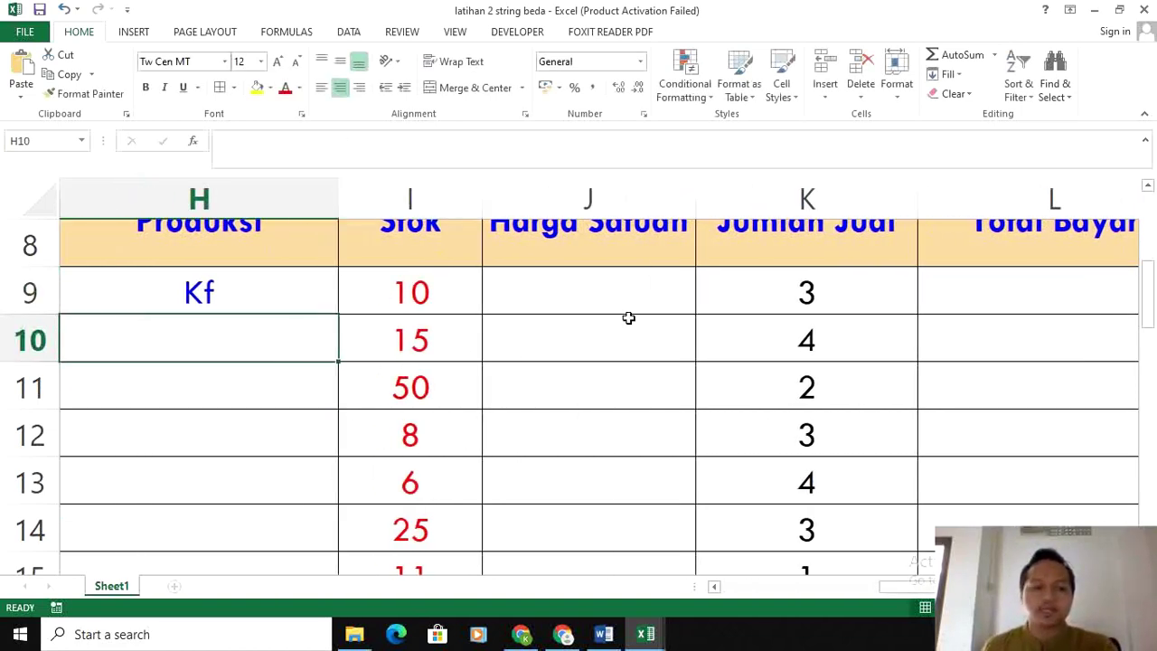
Fill the MID formula from H9 down to H11 in the Produksi column
drag(906, 586, 861, 586)
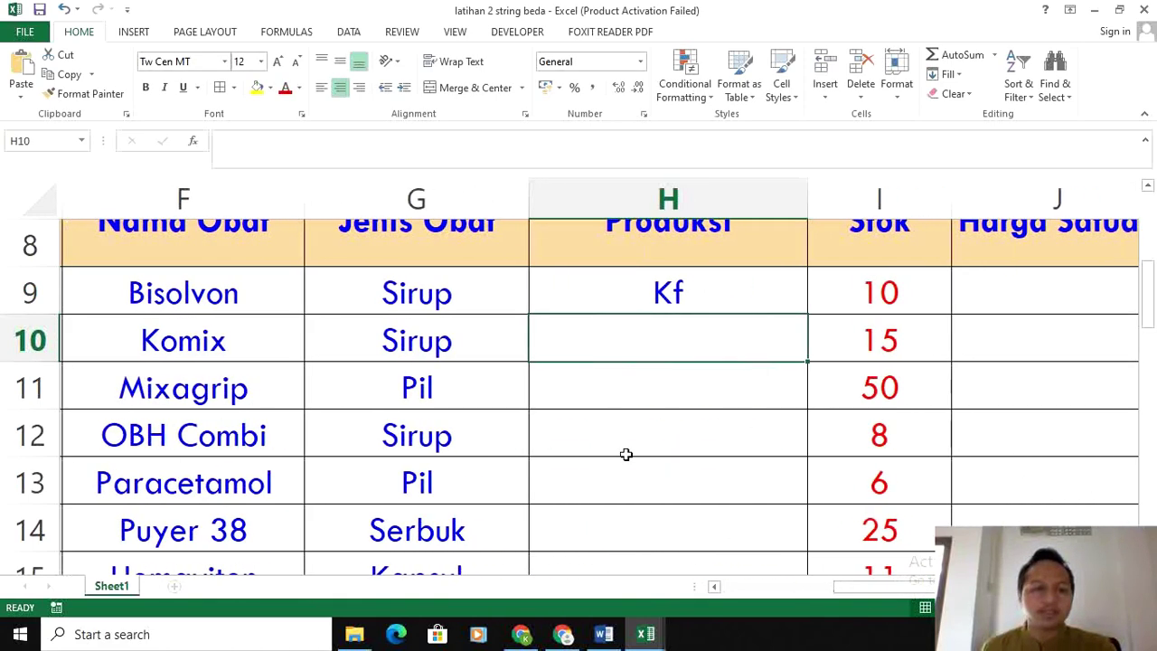
click(637, 294)
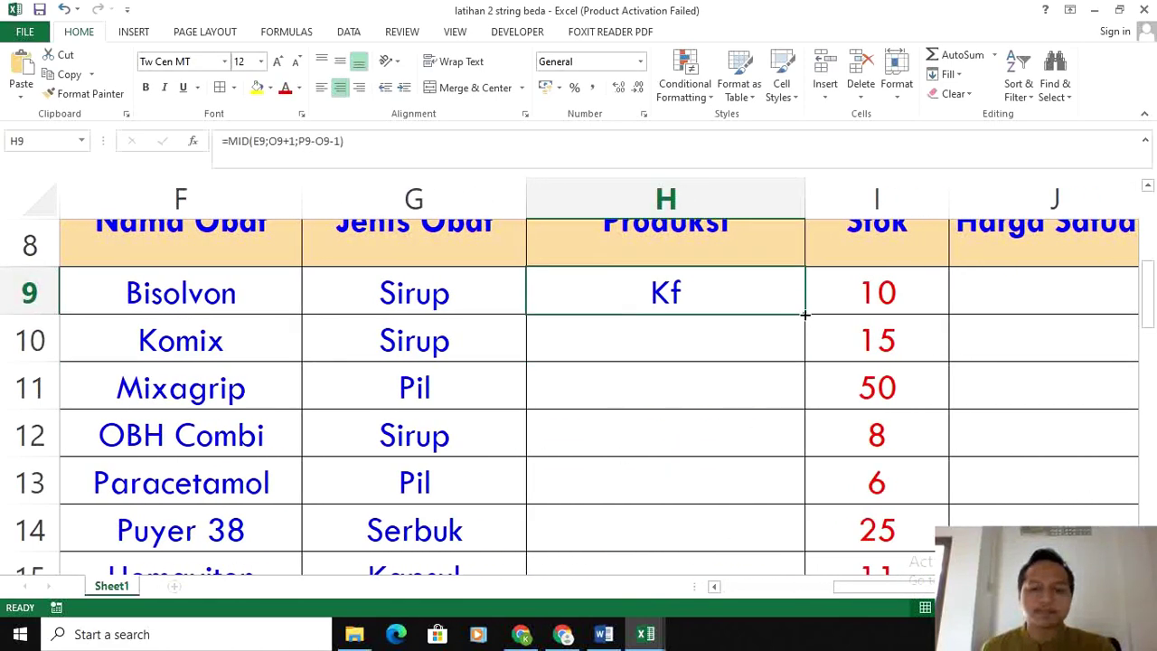
drag(804, 313, 801, 413)
Check the MID formula in H10 against the row 10 helper values for the first "-" and the "."
click(696, 343)
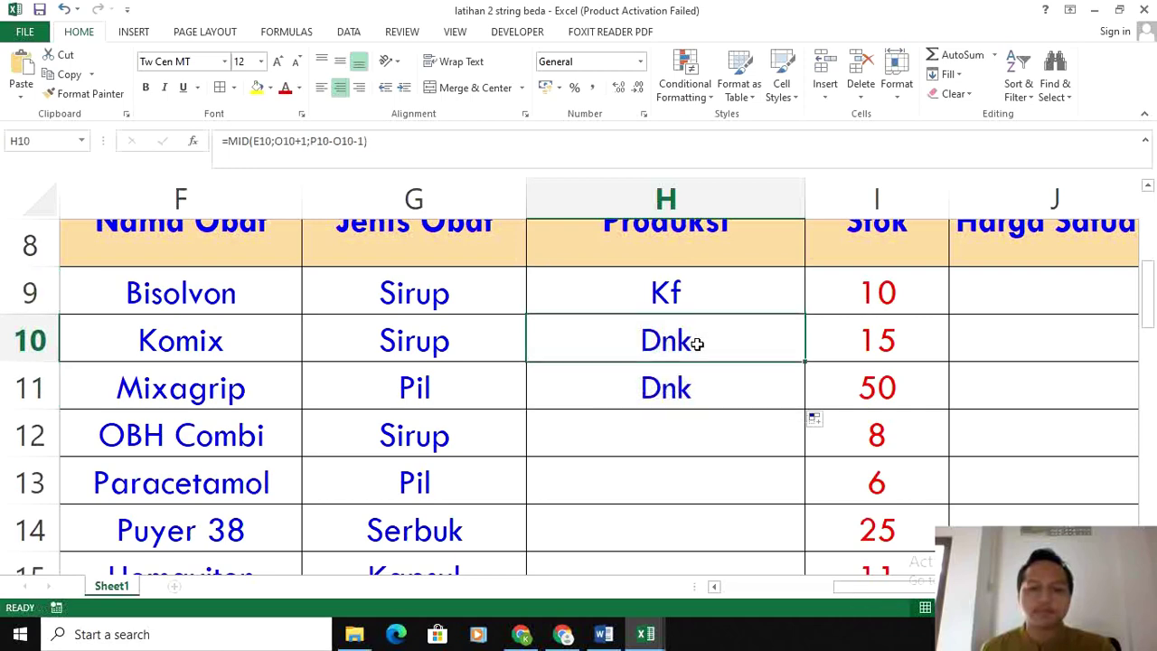
scroll(578, 380, right, 7)
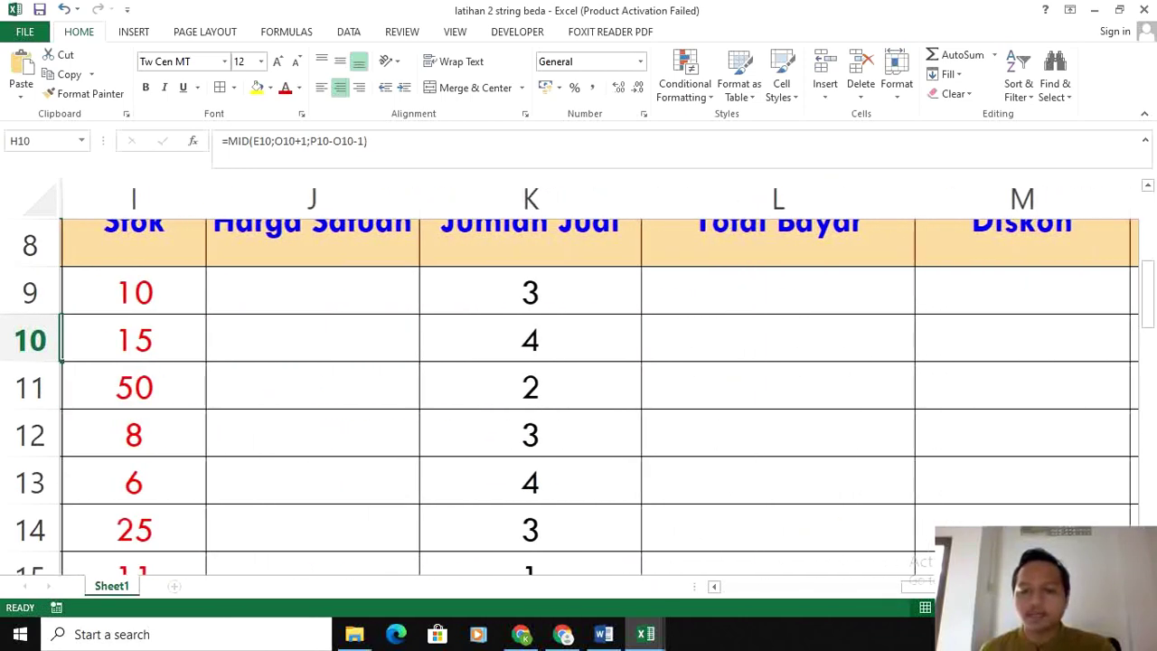
click(741, 339)
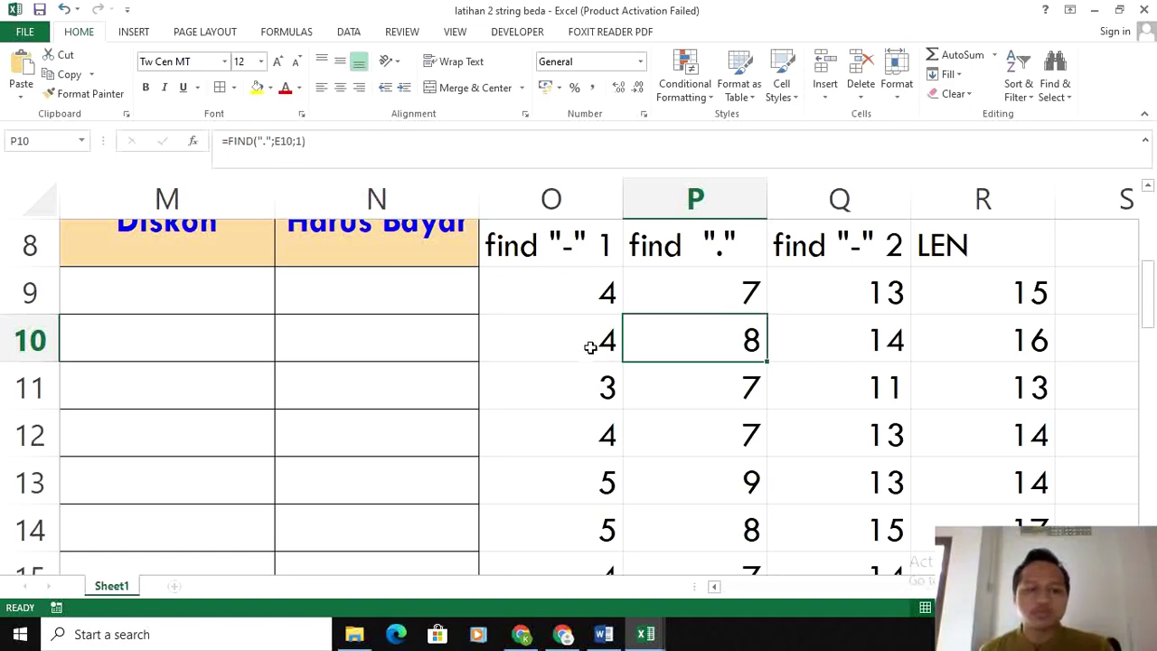
drag(987, 589, 862, 595)
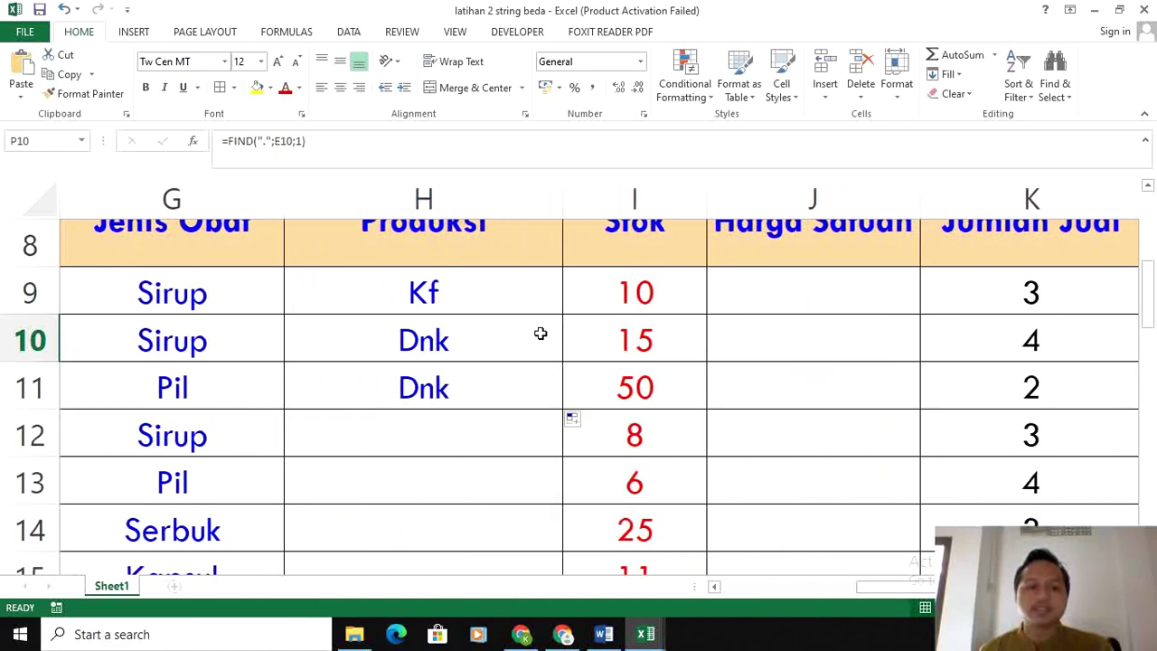
Wrap the MID formula in Produksi cell H9 in an IF function that tests whether the result equals "KF"
click(483, 380)
click(424, 295)
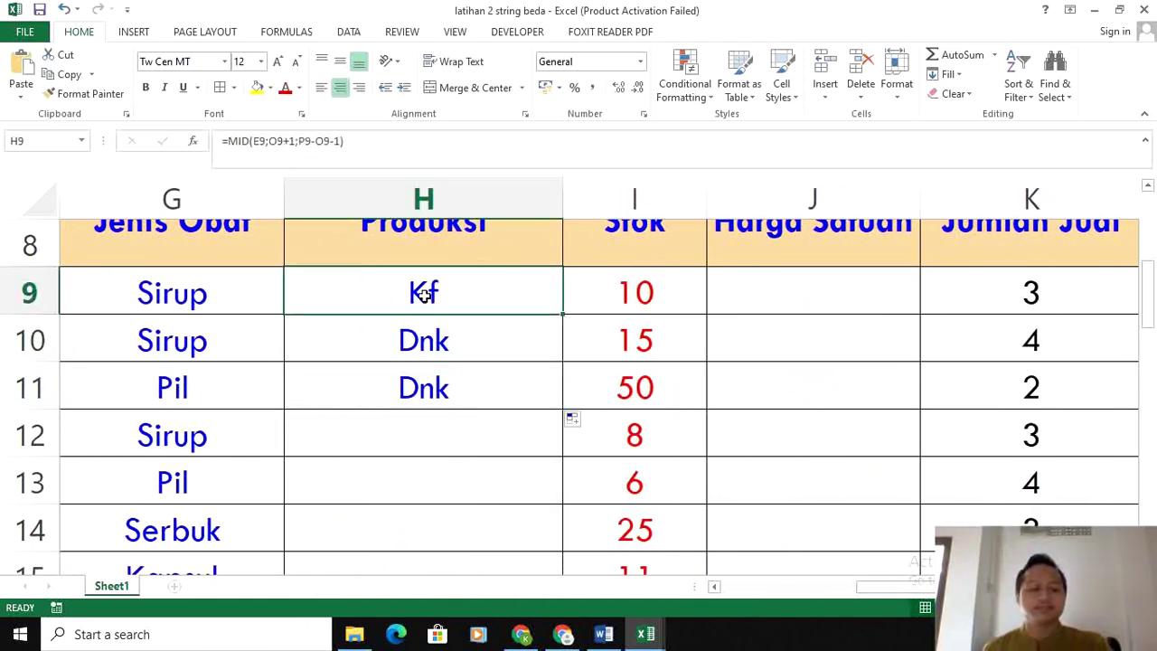
key(F2)
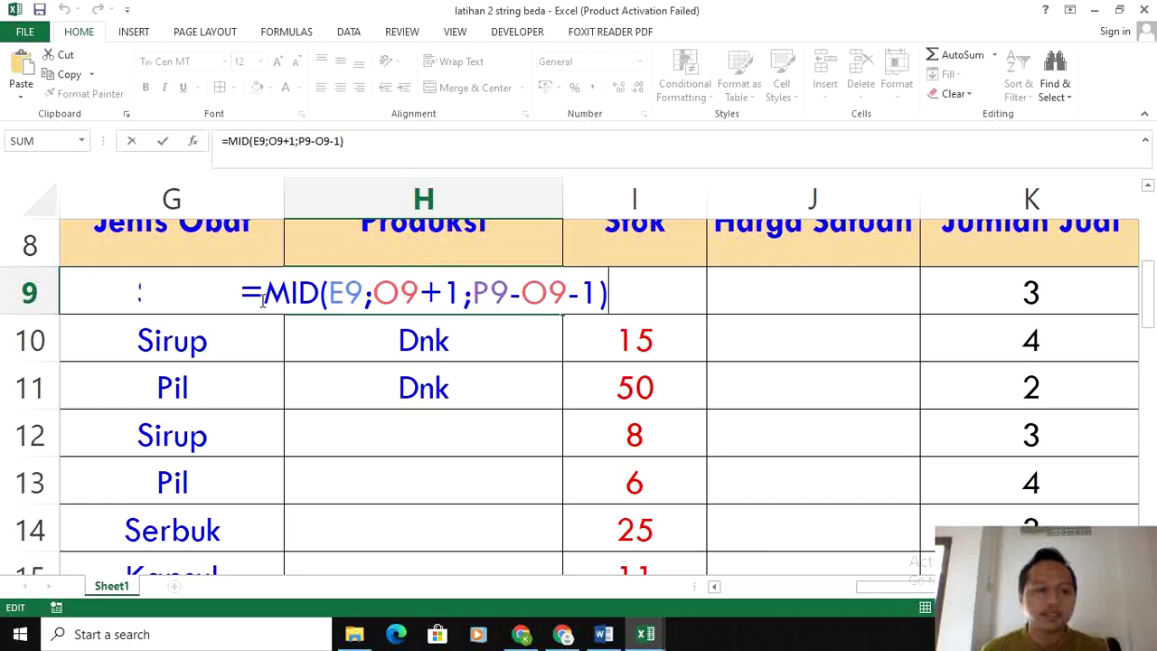
scroll(469, 403, down, 4)
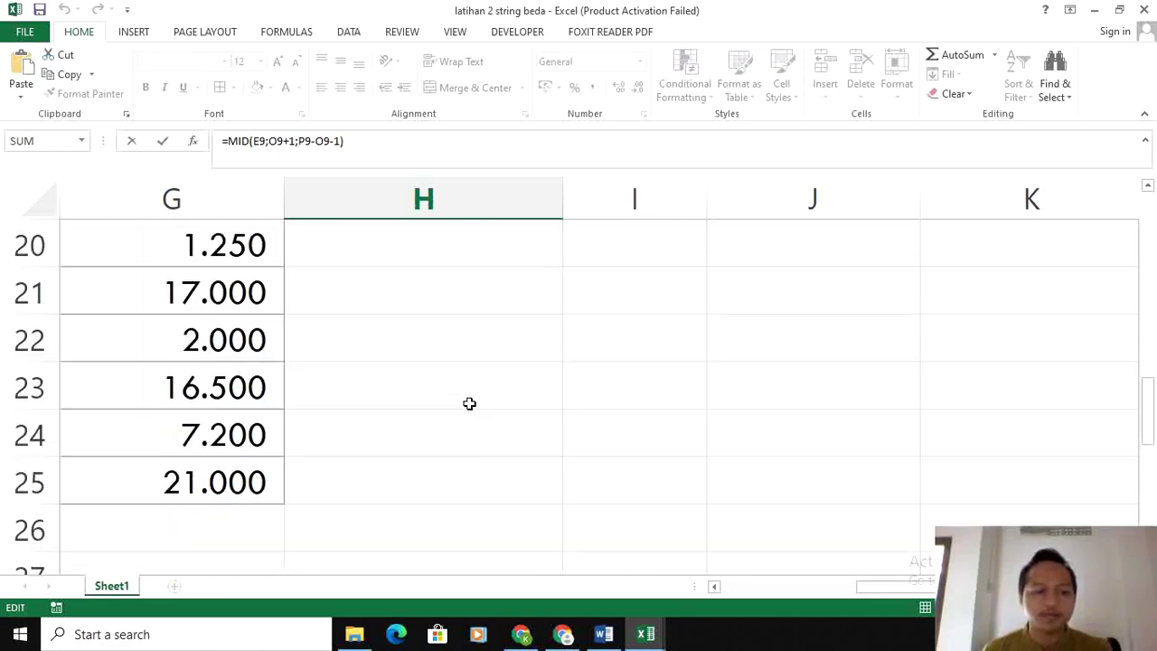
scroll(469, 403, down, 3)
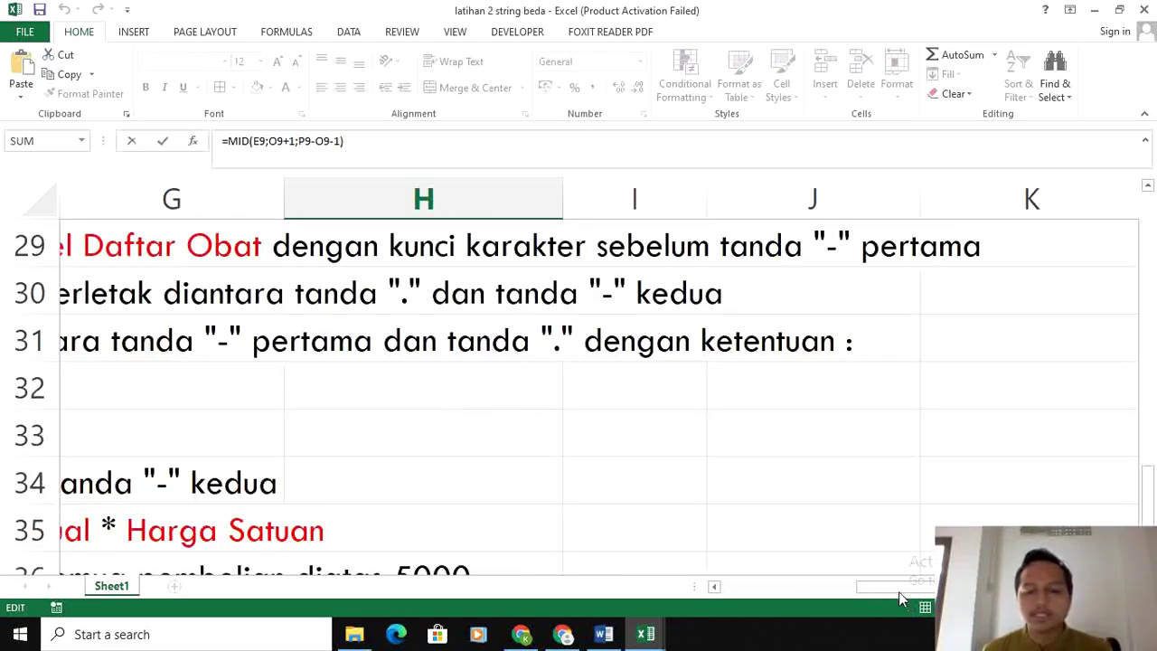
drag(898, 591, 875, 587)
scroll(878, 414, up, 8)
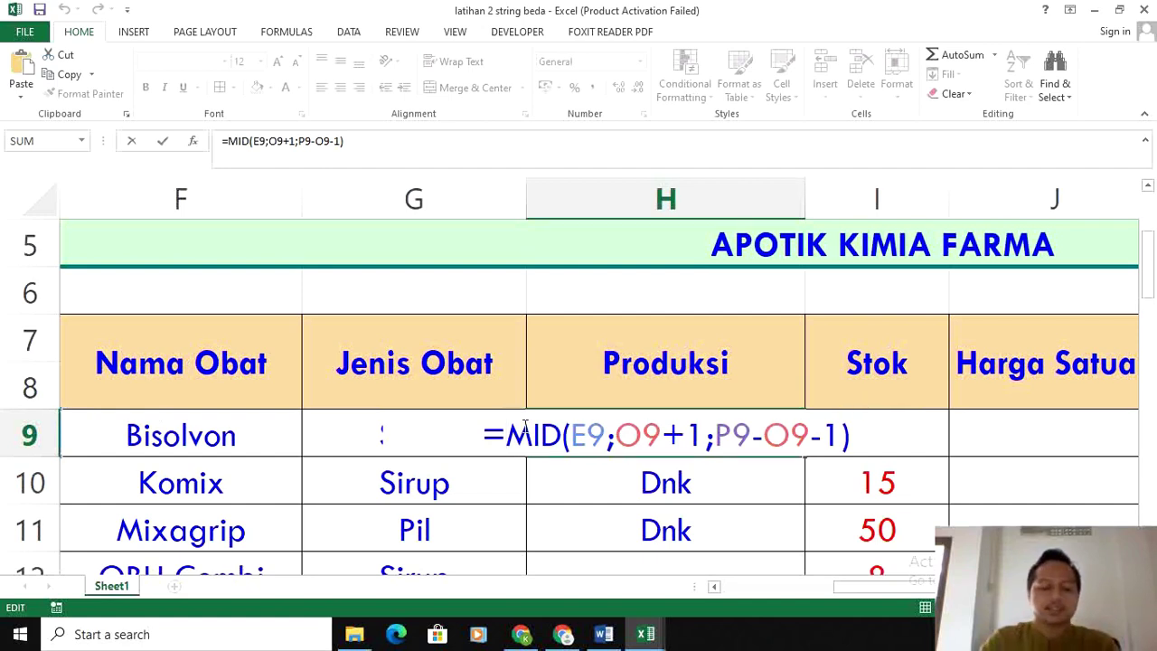
click(524, 427)
text(IF()
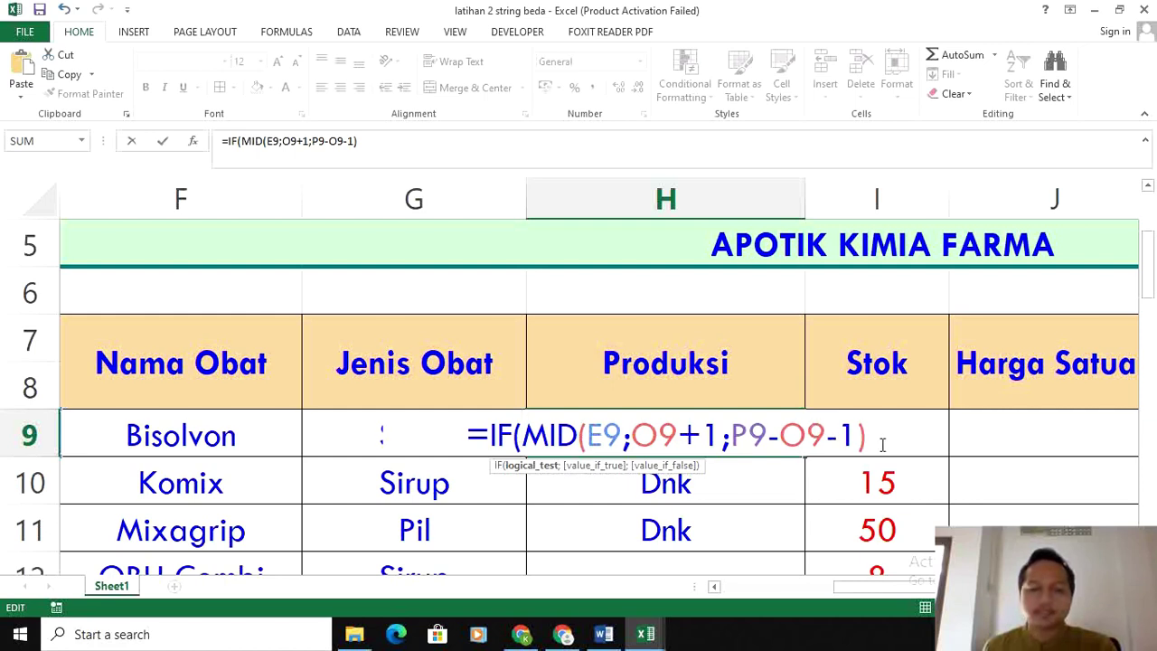
text(=)
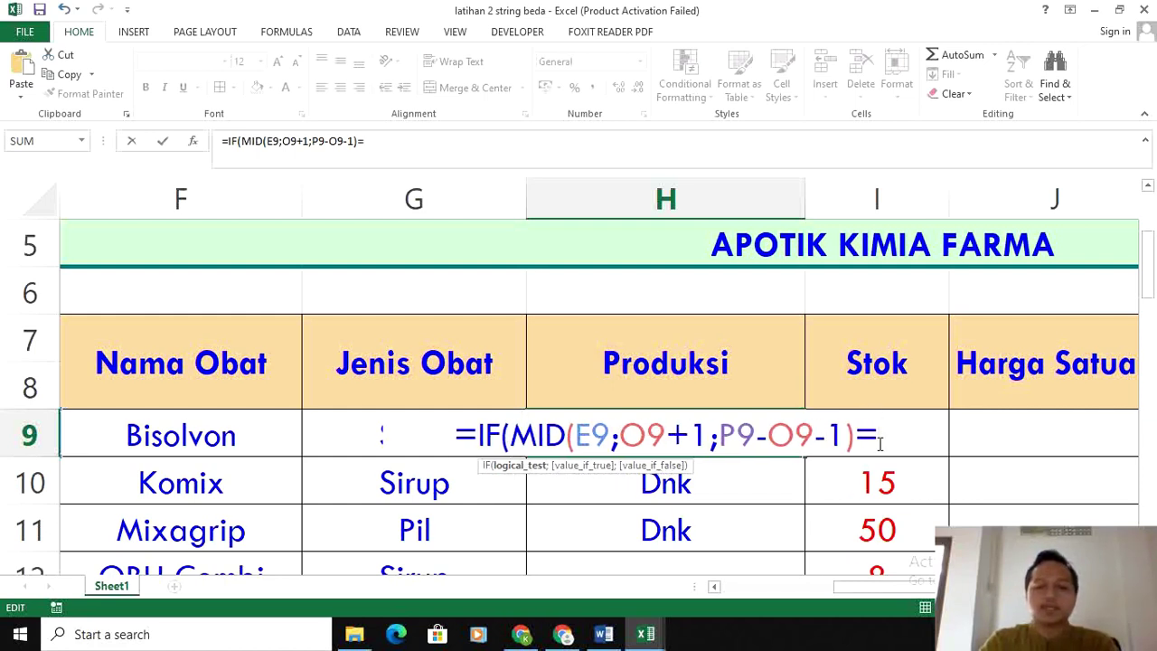
text("F)
key(BackSpace)
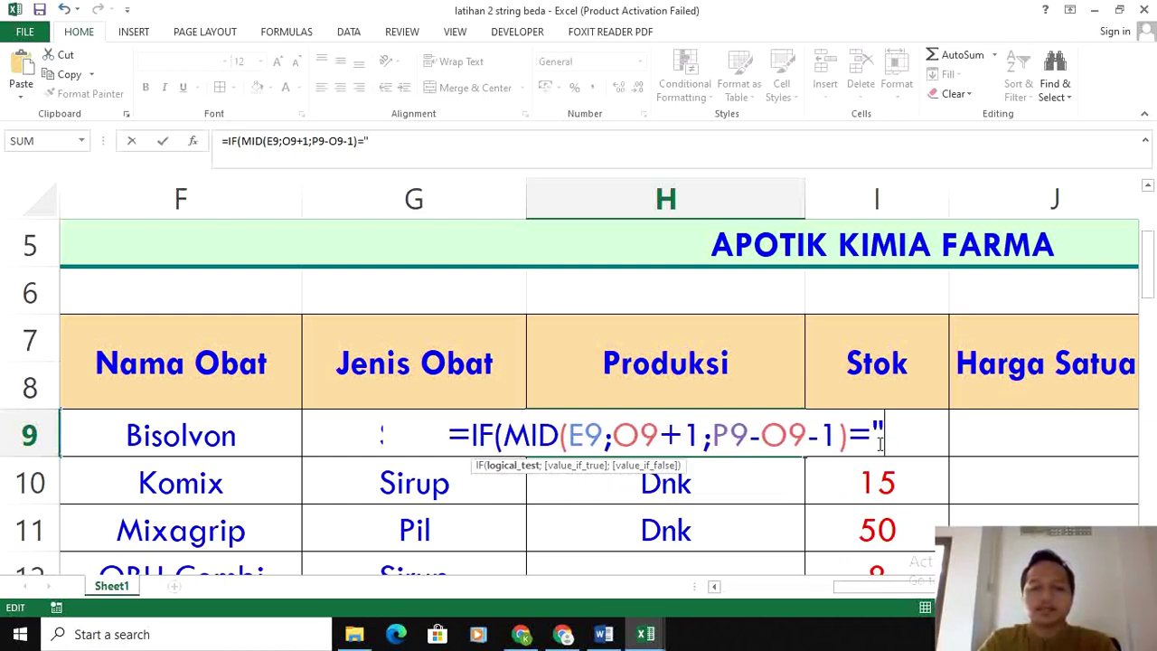
text(KF)
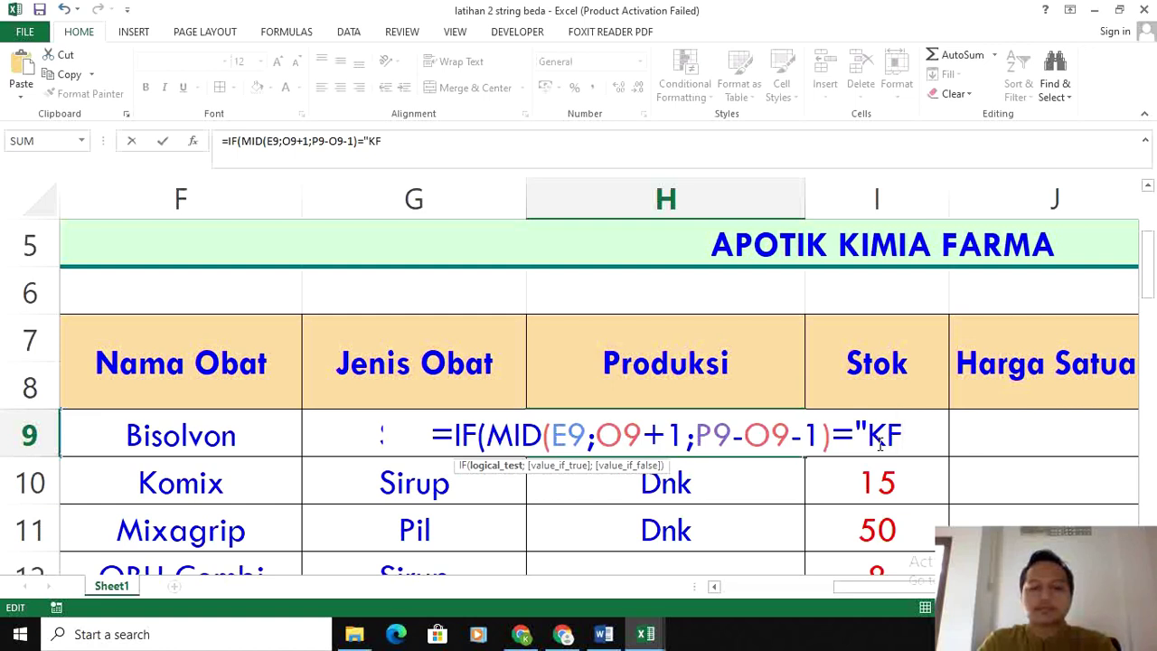
Set "Kimia Farma" as the value if true in the H9 IF formula
text(";"K)
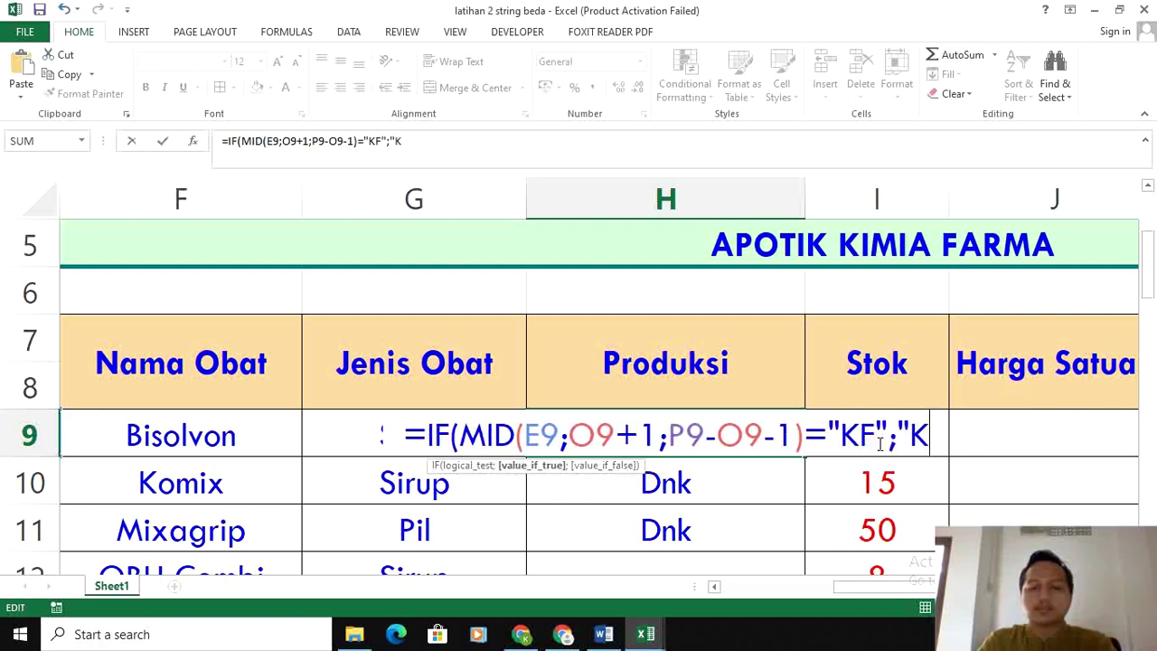
text(imia Fa)
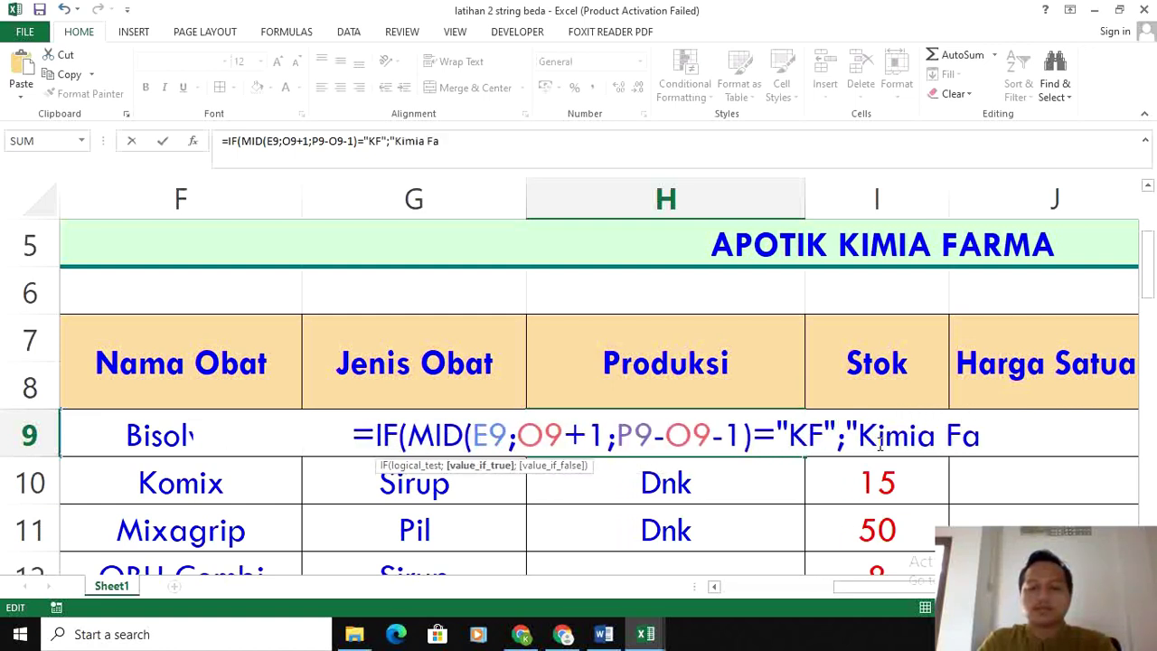
text(rma)
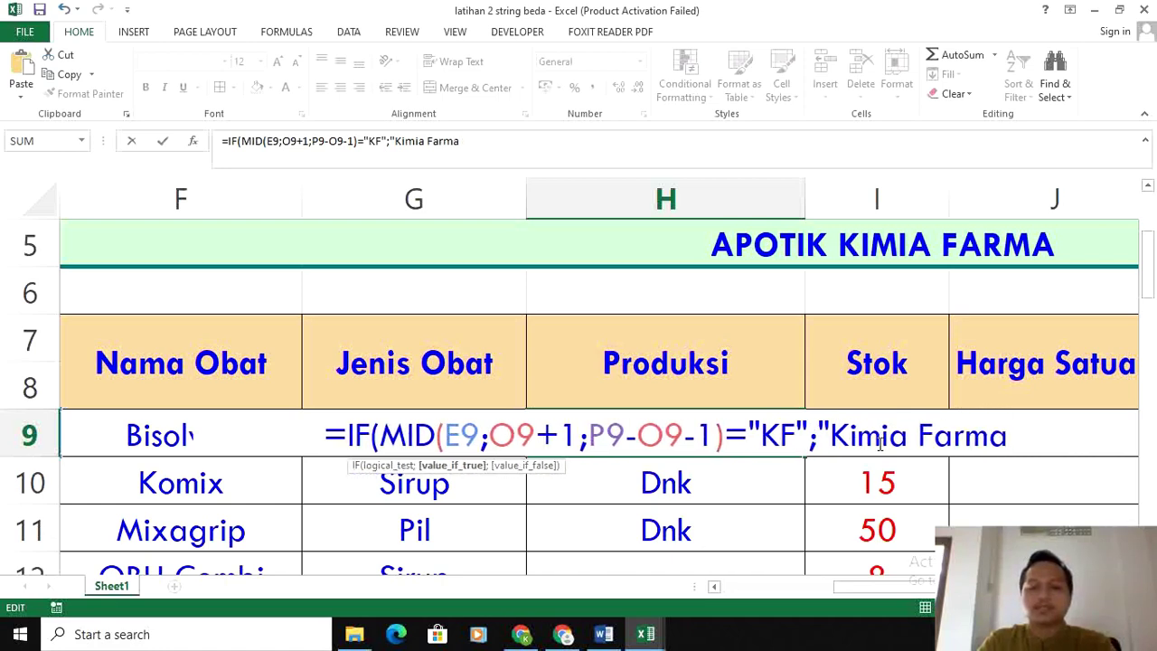
text(";)
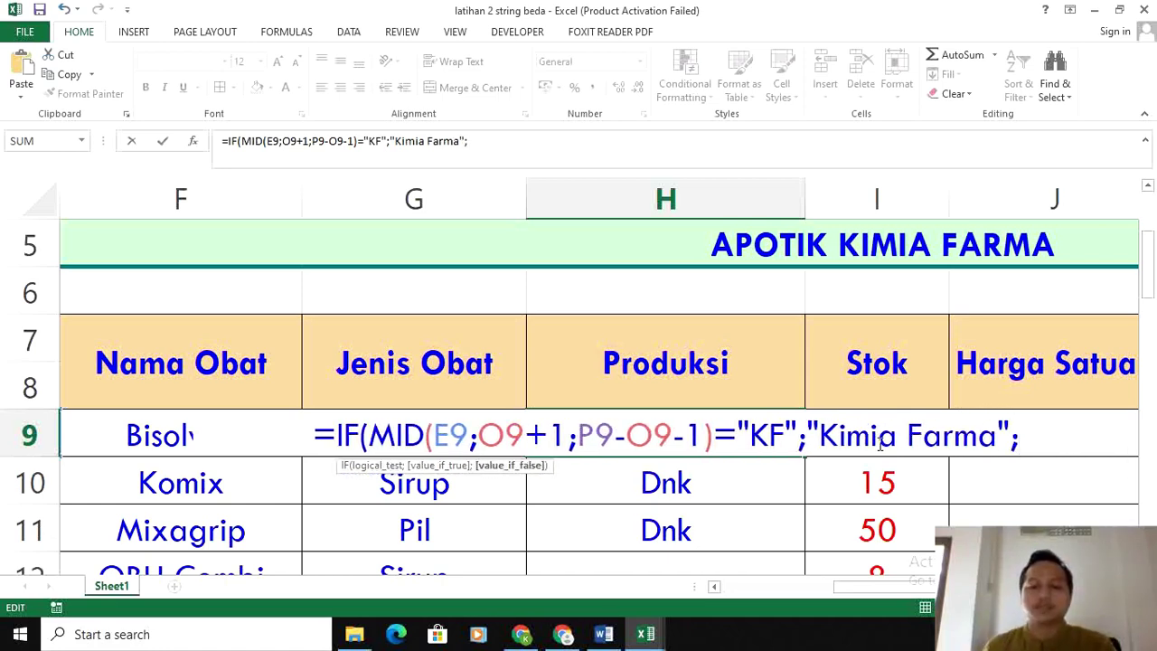
Check the Produksi rule below the tables and complete the H9 IF formula with "Dankos Labolatories" as the value if false
scroll(492, 512, down, 7)
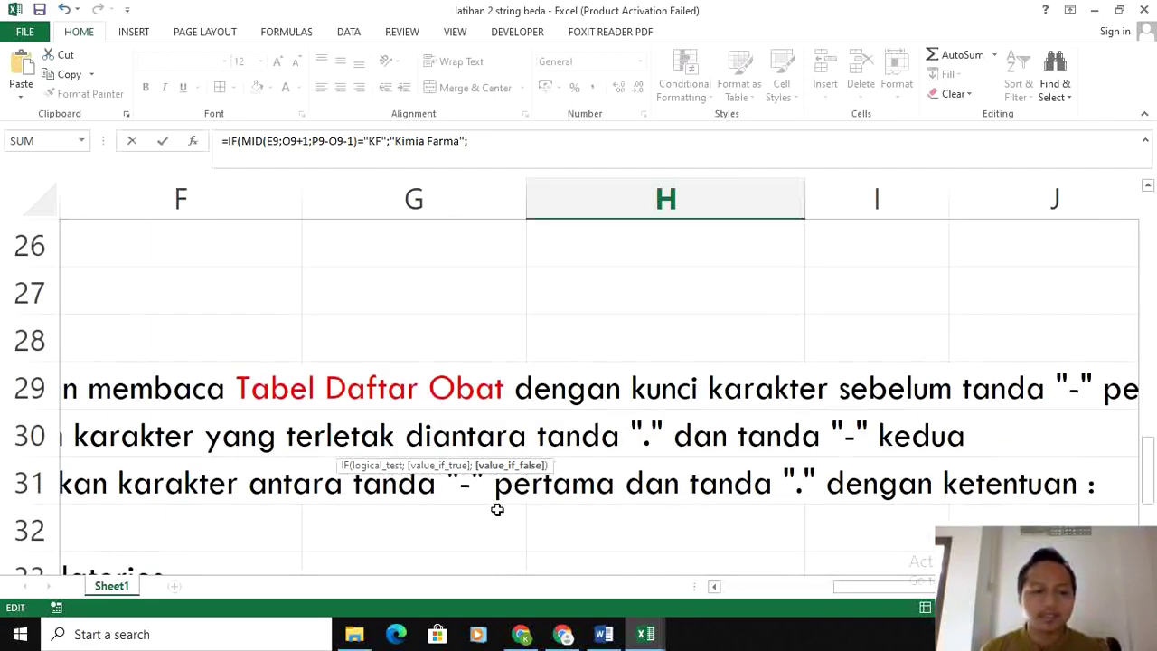
scroll(497, 510, down, 1)
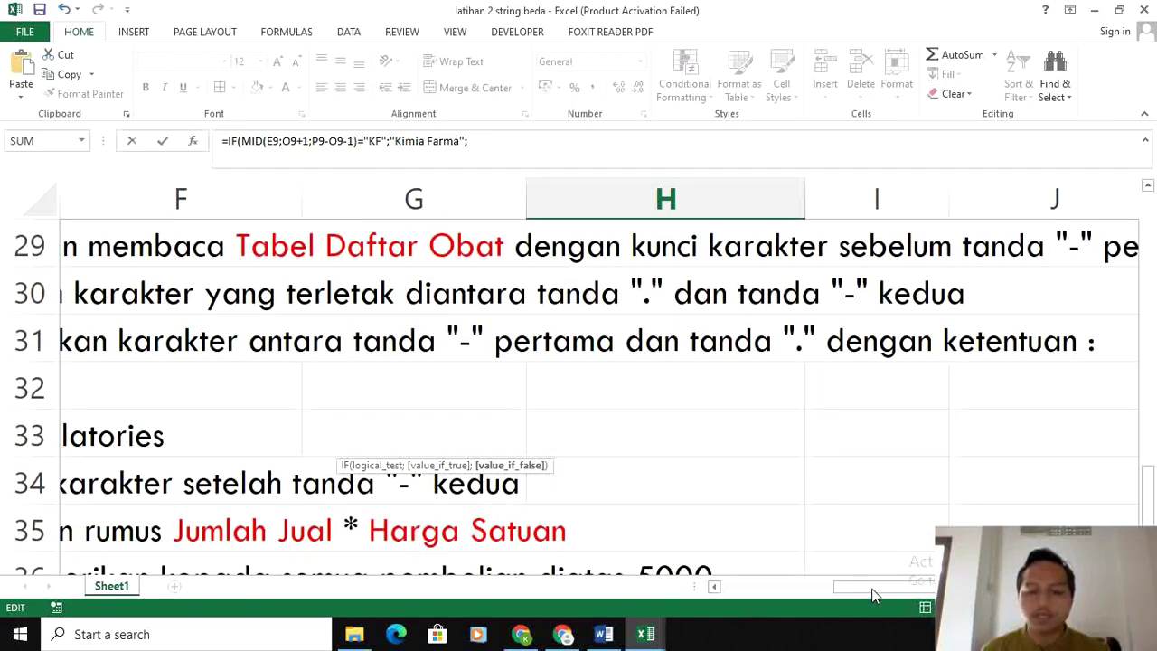
drag(873, 595, 841, 590)
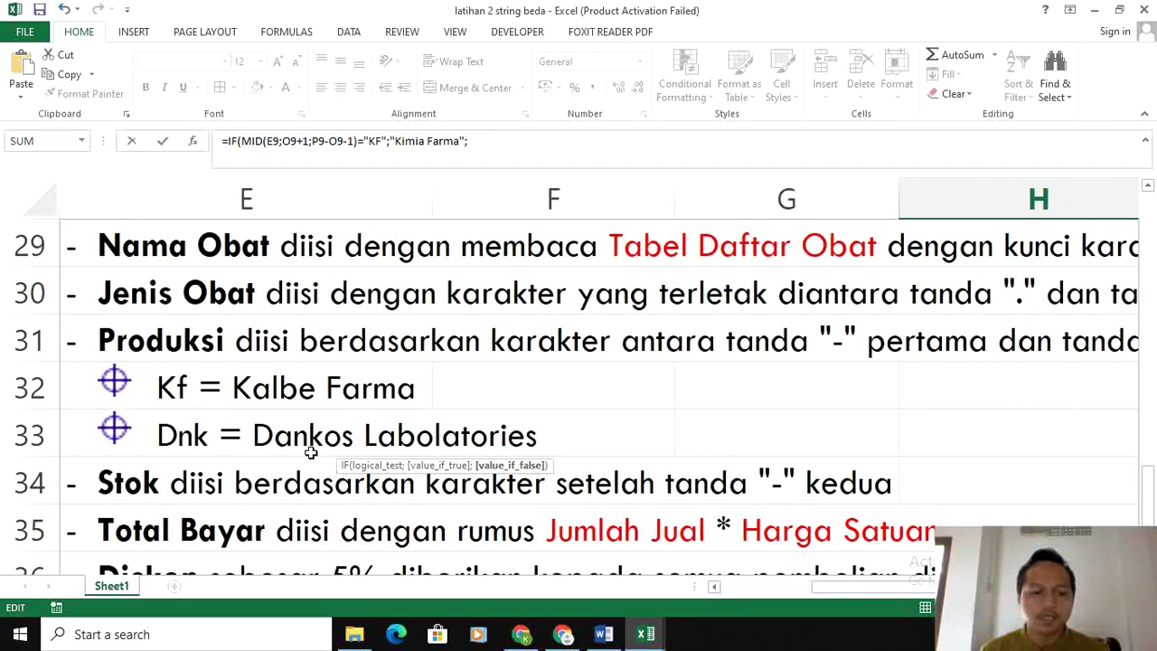
scroll(866, 452, up, 4)
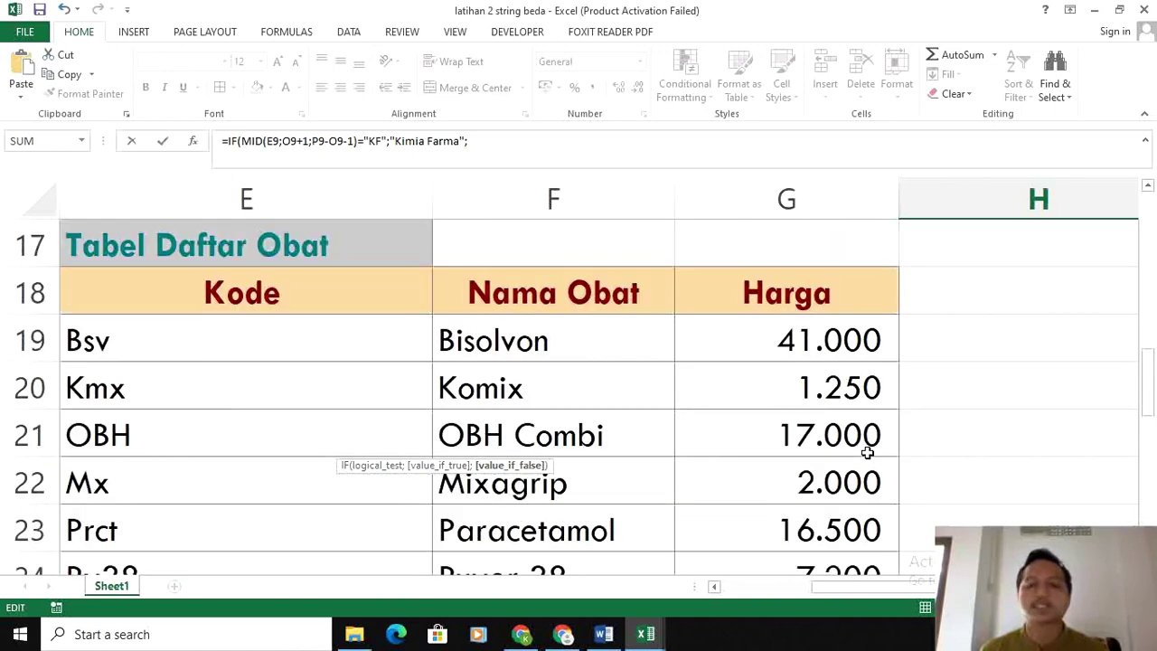
scroll(868, 455, up, 5)
scroll(875, 455, down, 1)
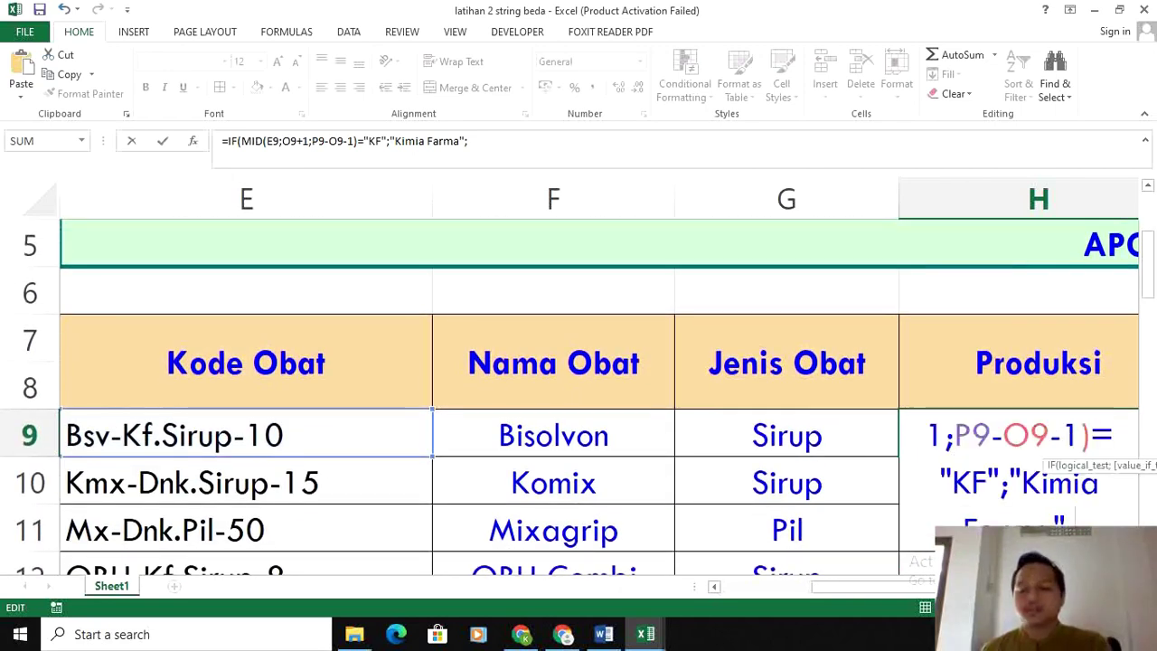
scroll(598, 398, right, 1)
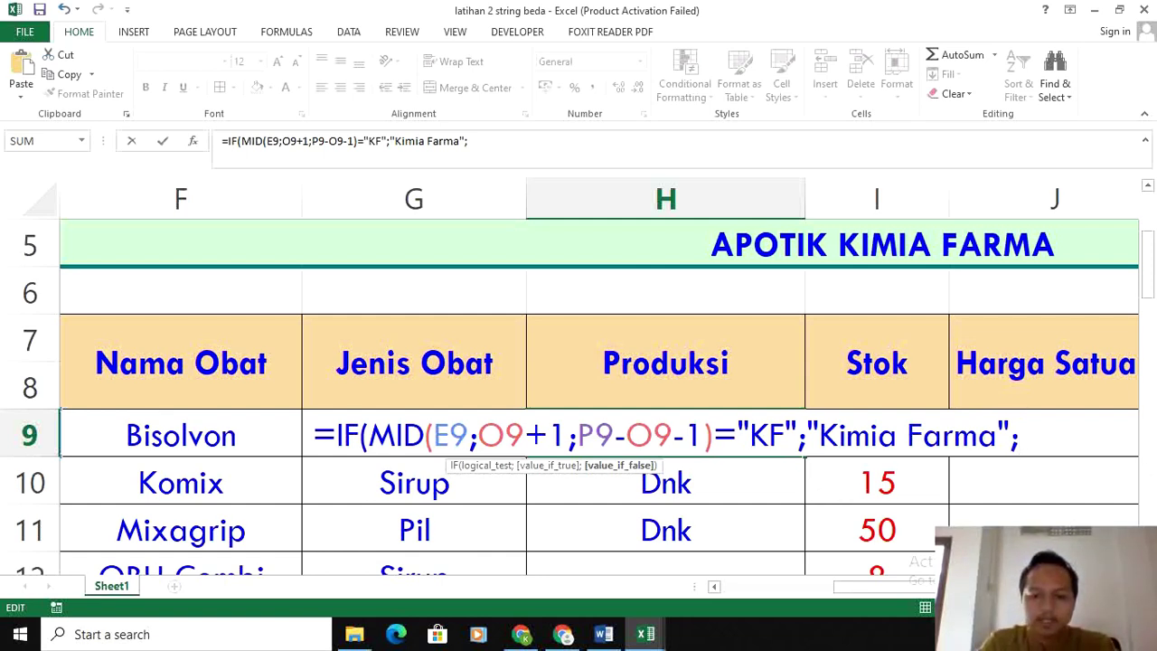
text(")
text(D)
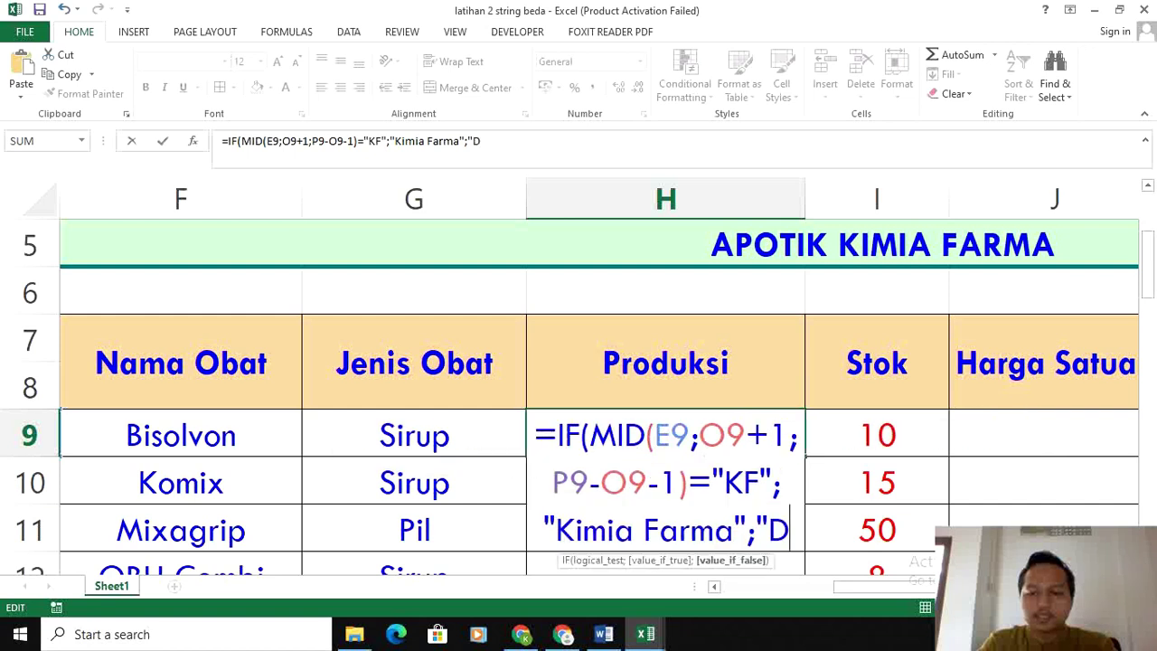
text(ankos Labor)
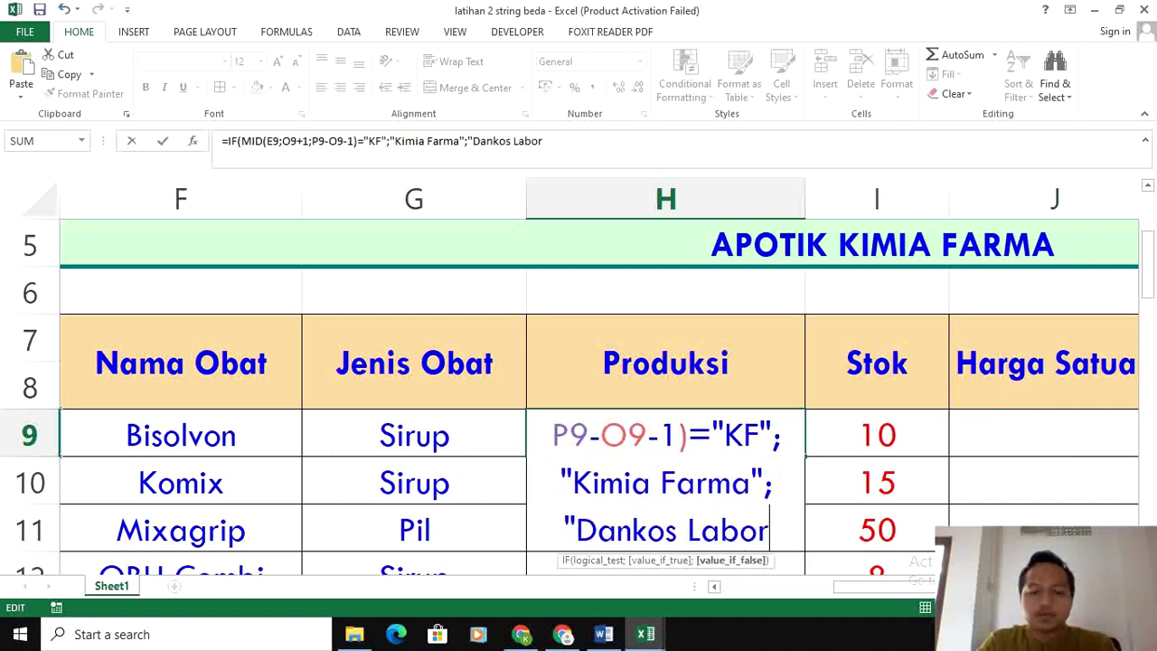
key(BackSpace)
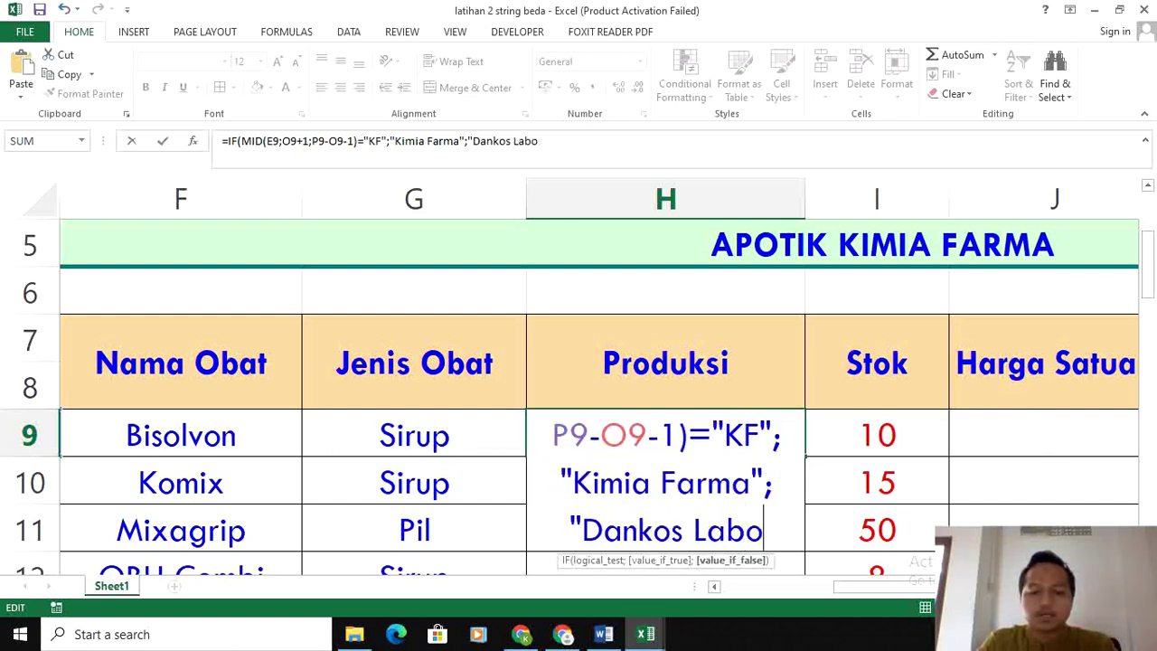
text(latori)
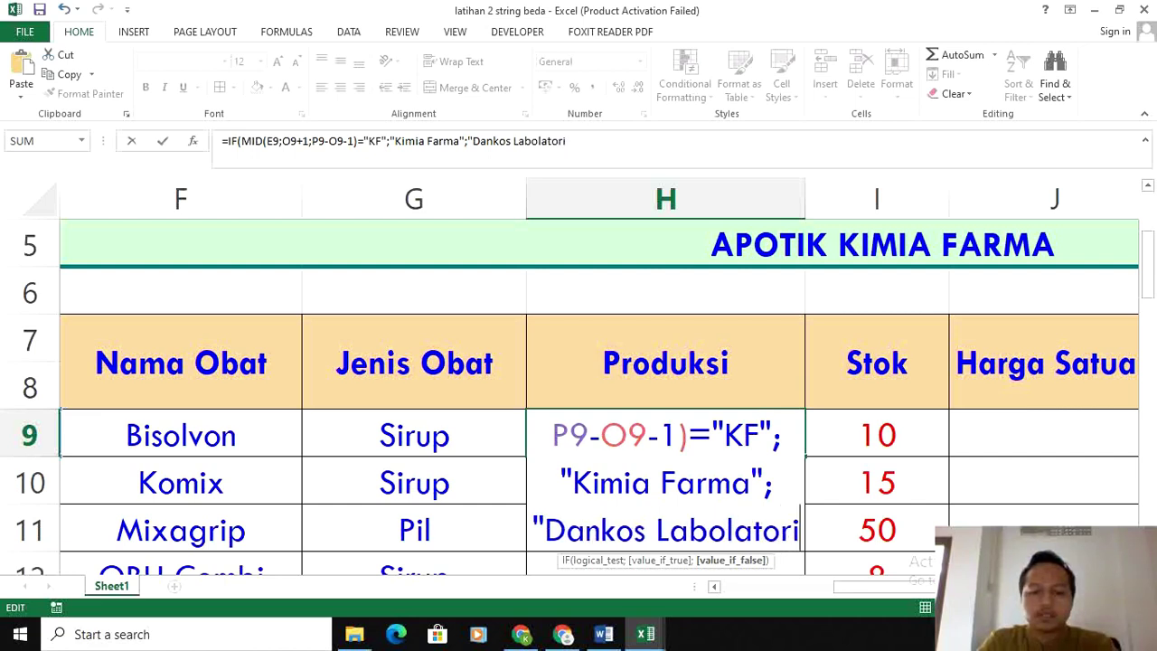
text(es"))
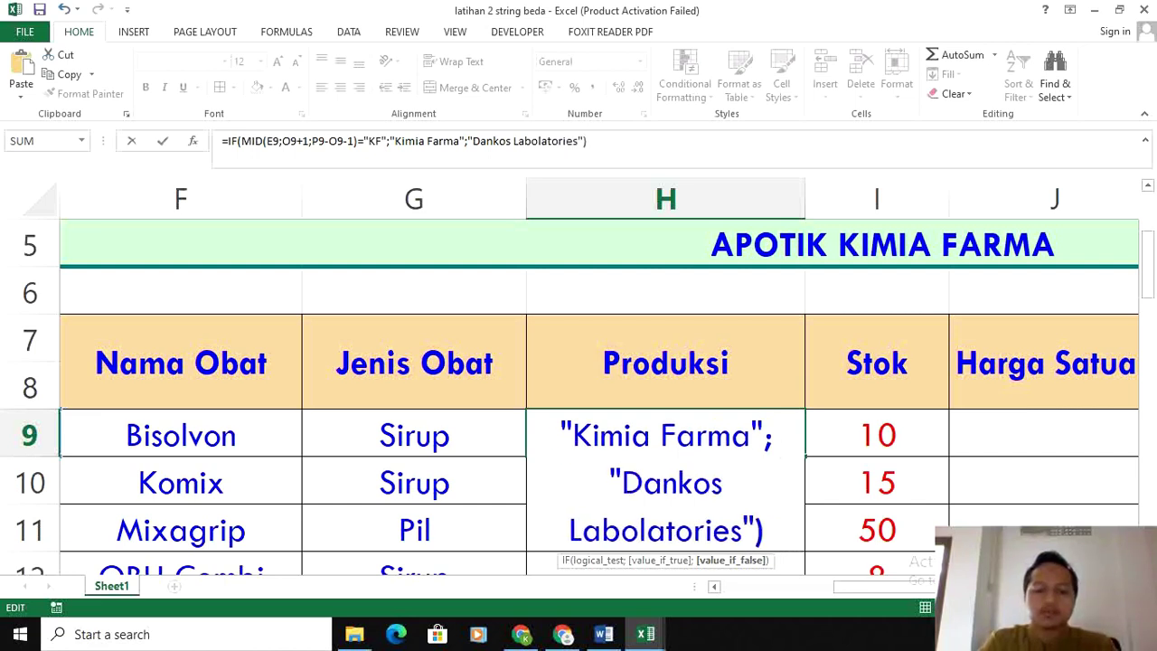
key(Return)
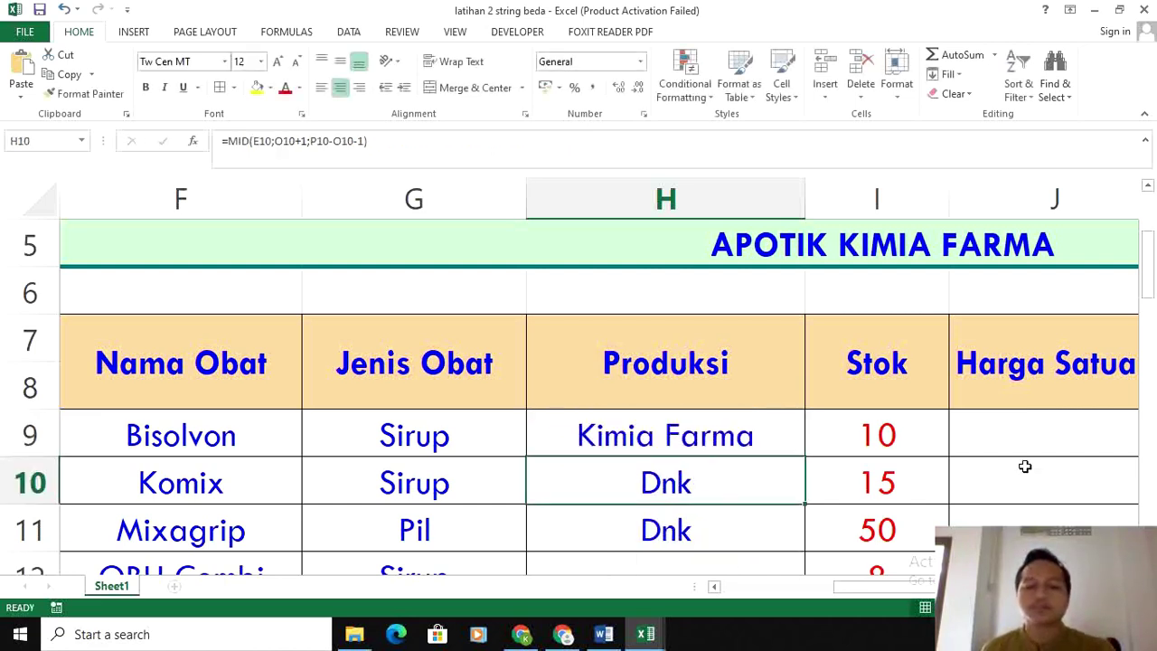
Fill the IF formula from H9 down to H11 and widen column H to fit the producer names
click(709, 435)
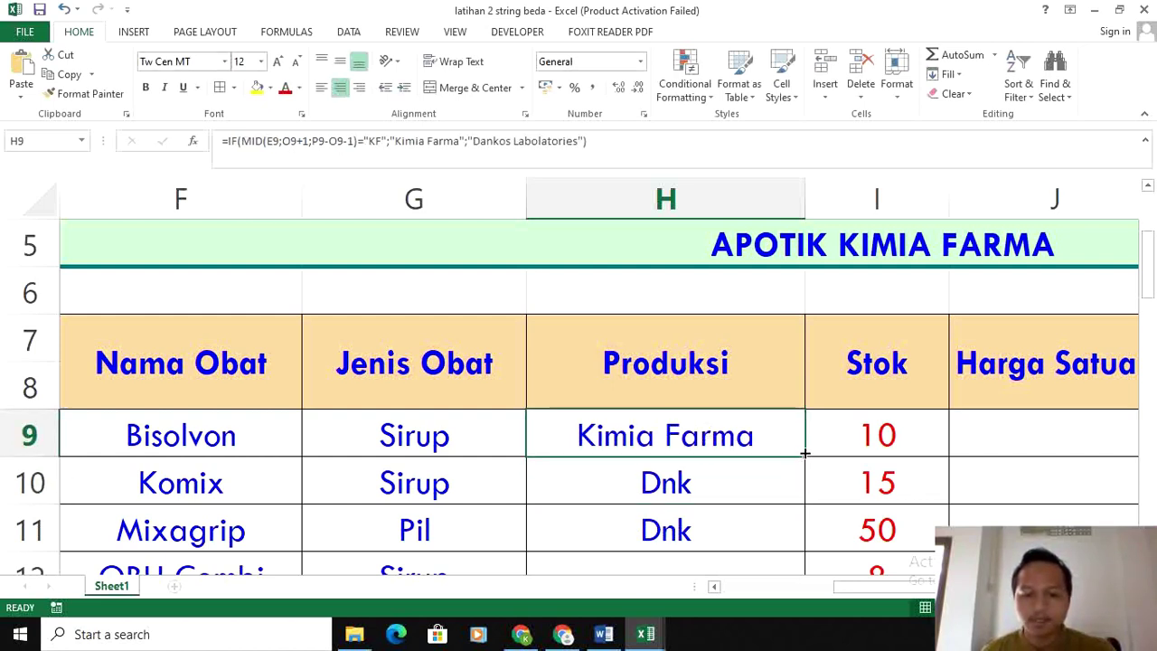
drag(804, 457, 804, 540)
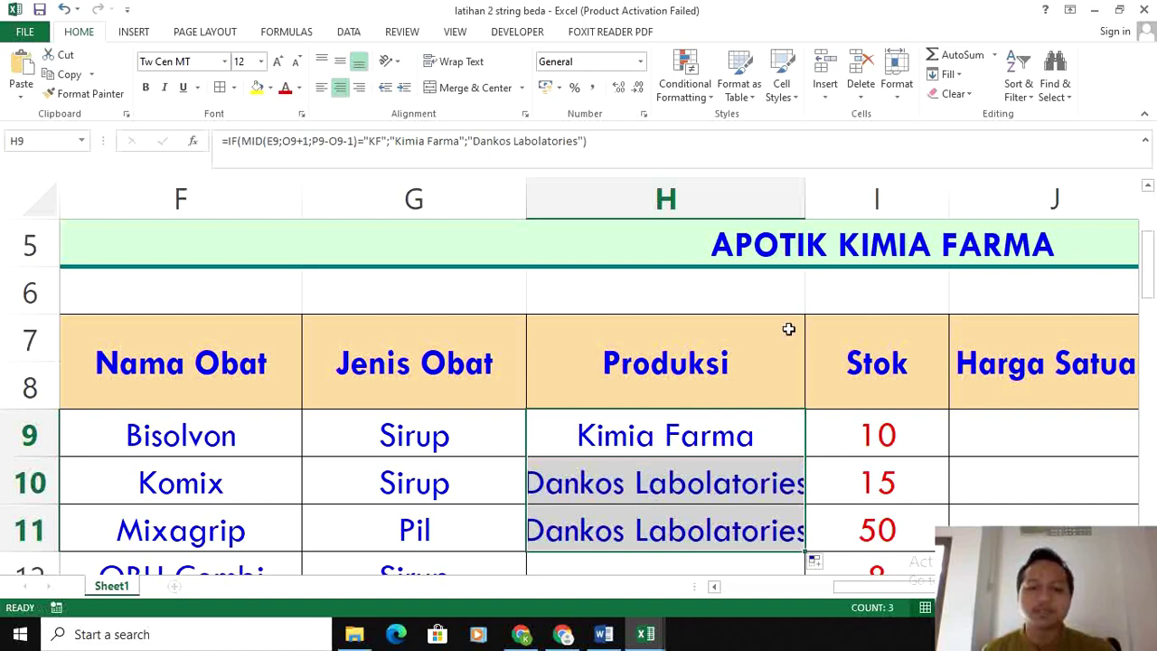
drag(807, 193, 884, 195)
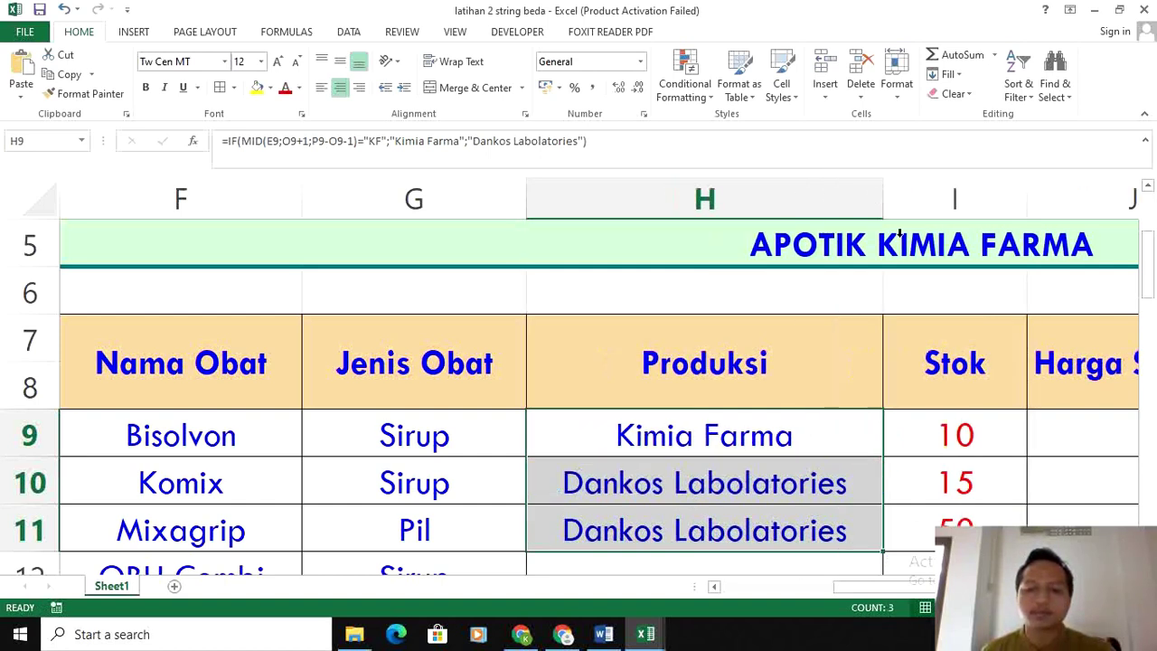
Examine the VLOOKUP formula in Nama Obat cell F9 as the model for Harga Satuan, and return to cell J9
click(1068, 433)
scroll(596, 398, right, 2)
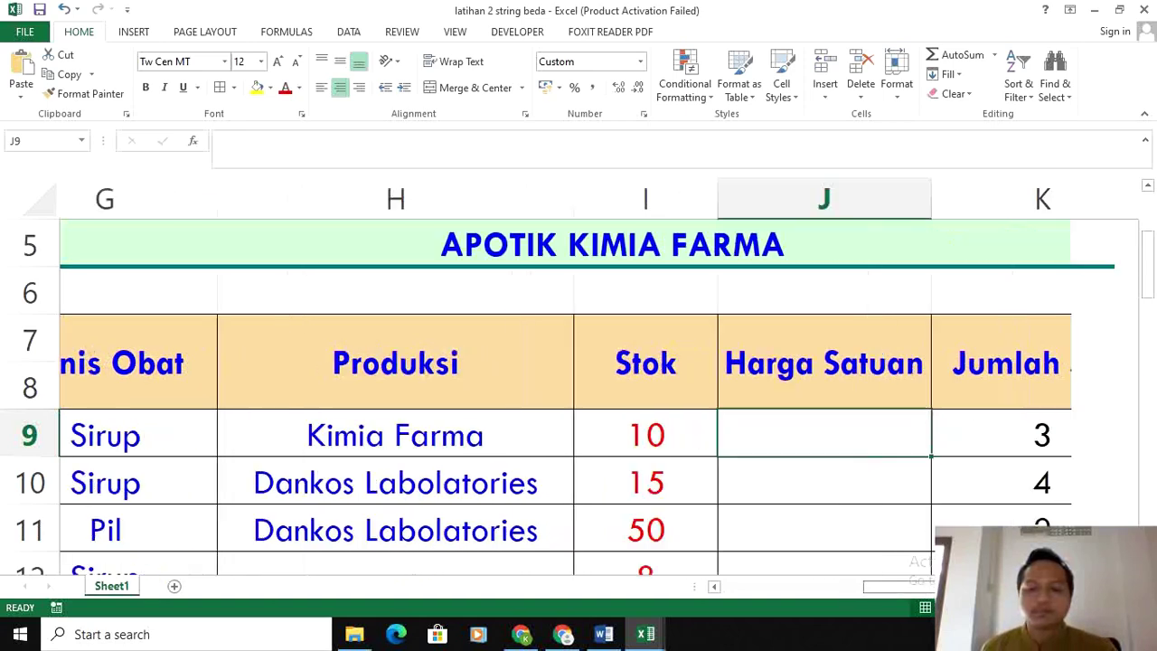
scroll(847, 594, left, 6)
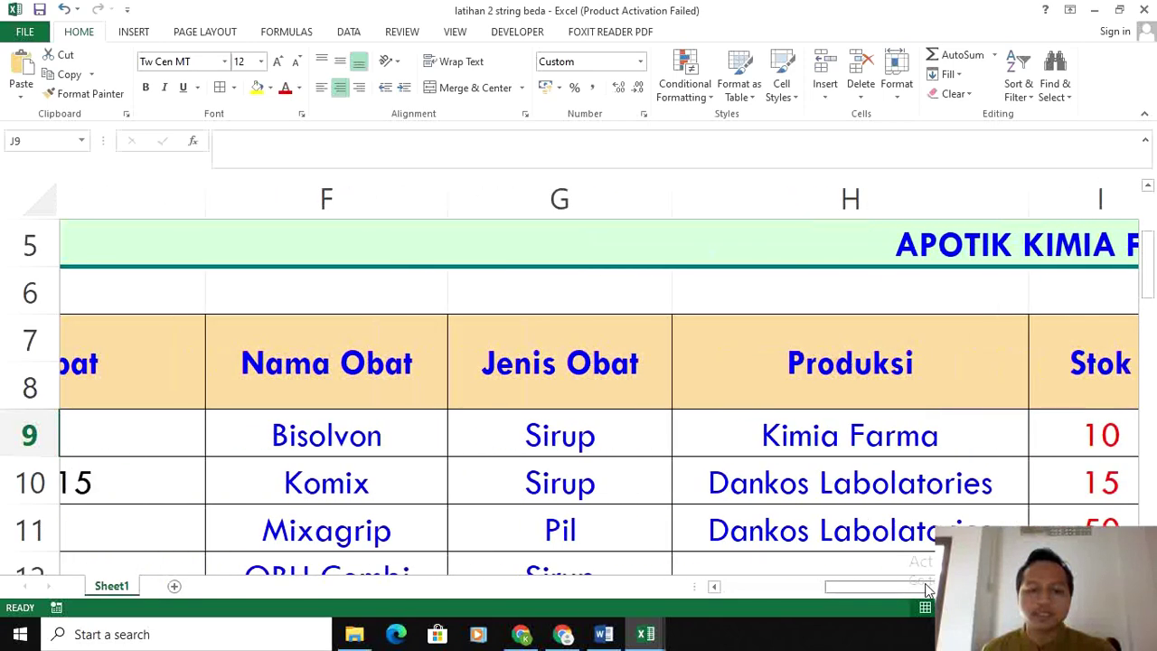
scroll(875, 590, right, 2)
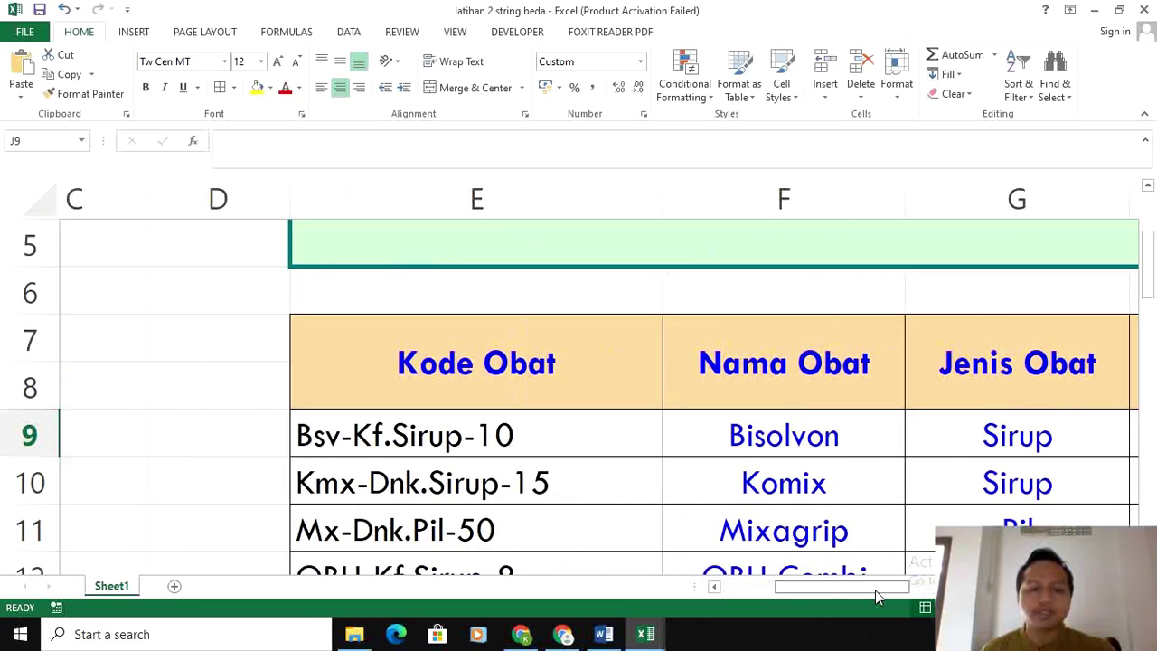
scroll(875, 590, left, 1)
click(785, 431)
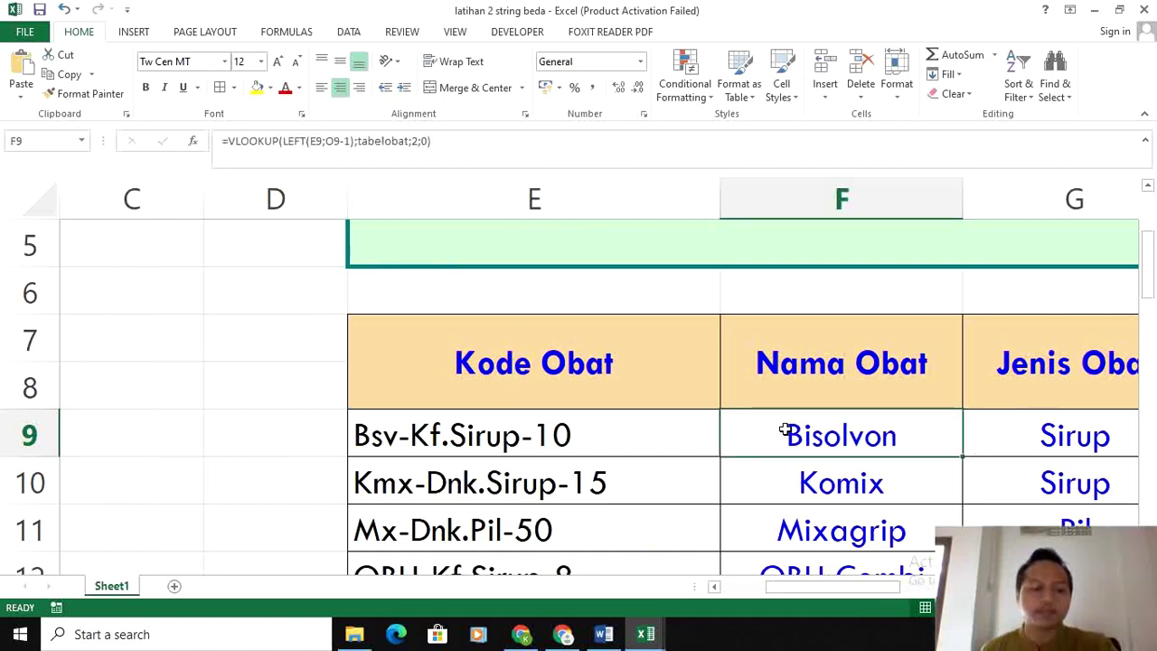
double_click(784, 431)
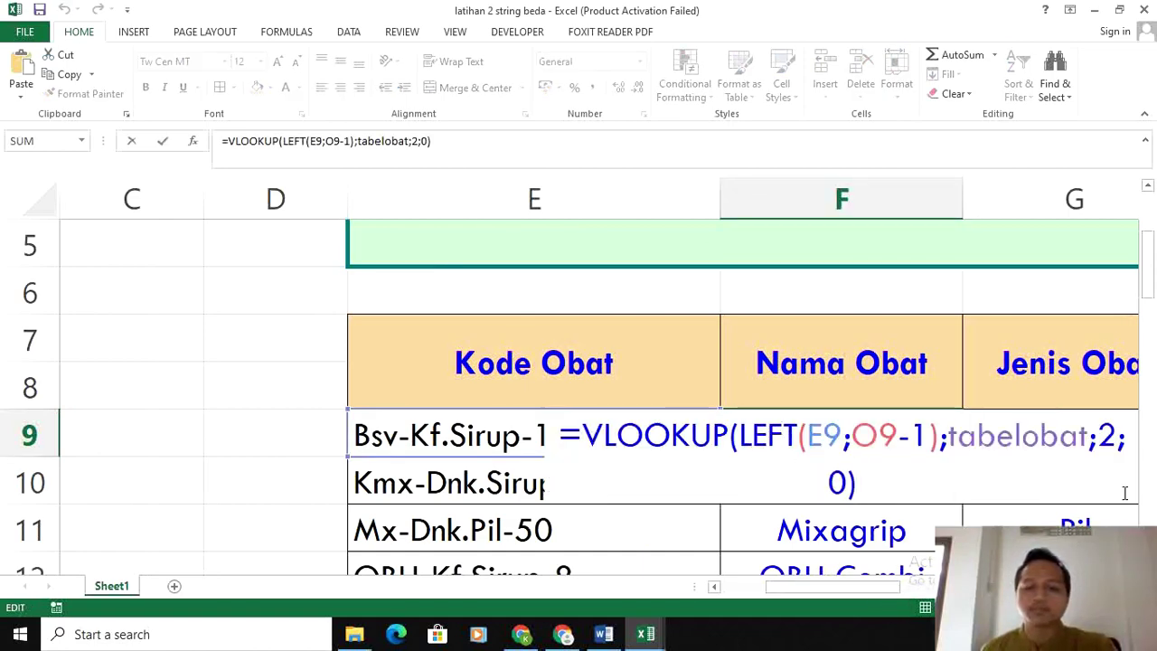
scroll(554, 510, right, 6)
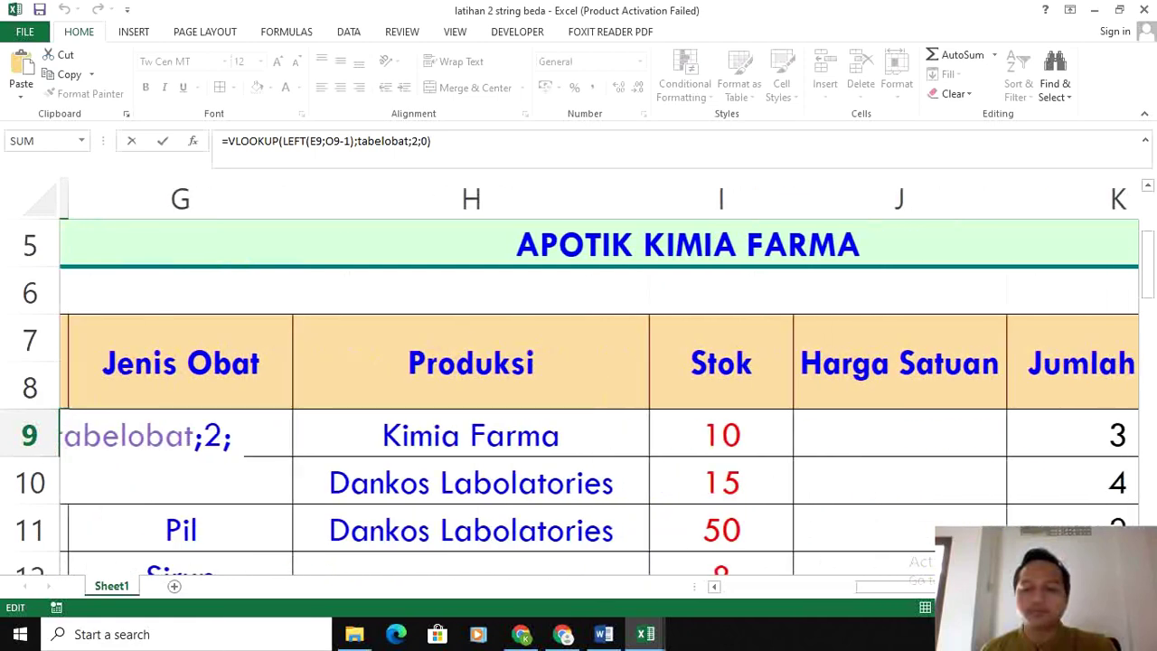
click(303, 439)
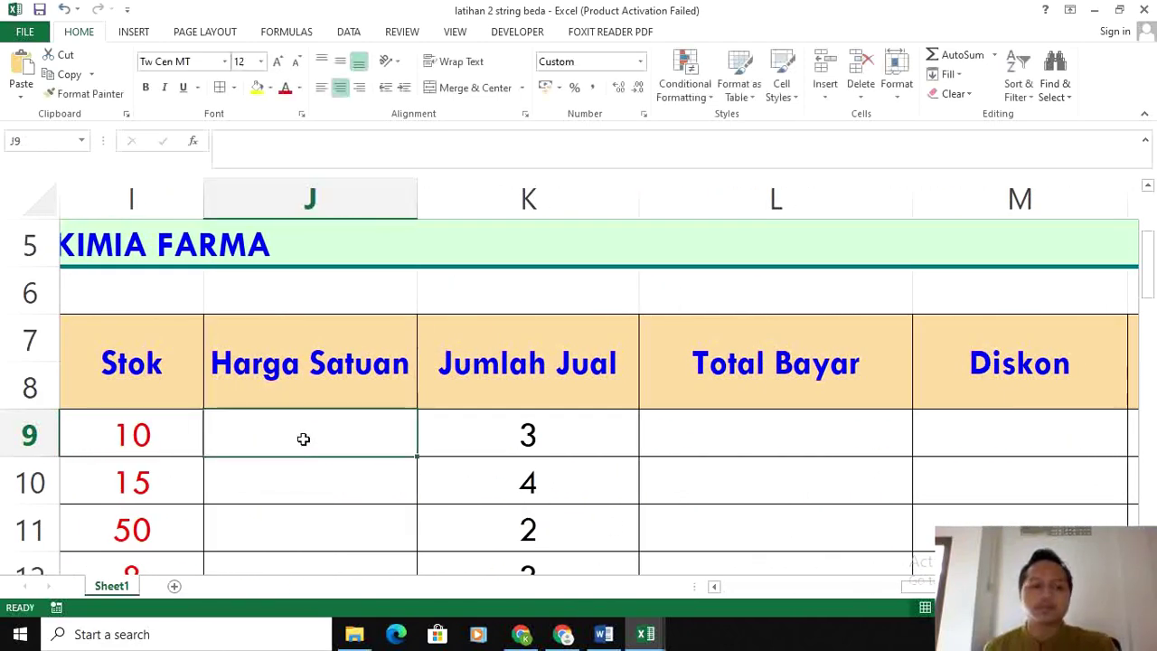
Start a VLOOKUP formula in Harga Satuan cell J9 with LEFT(E9;O9-1) as the lookup value
text(=vl)
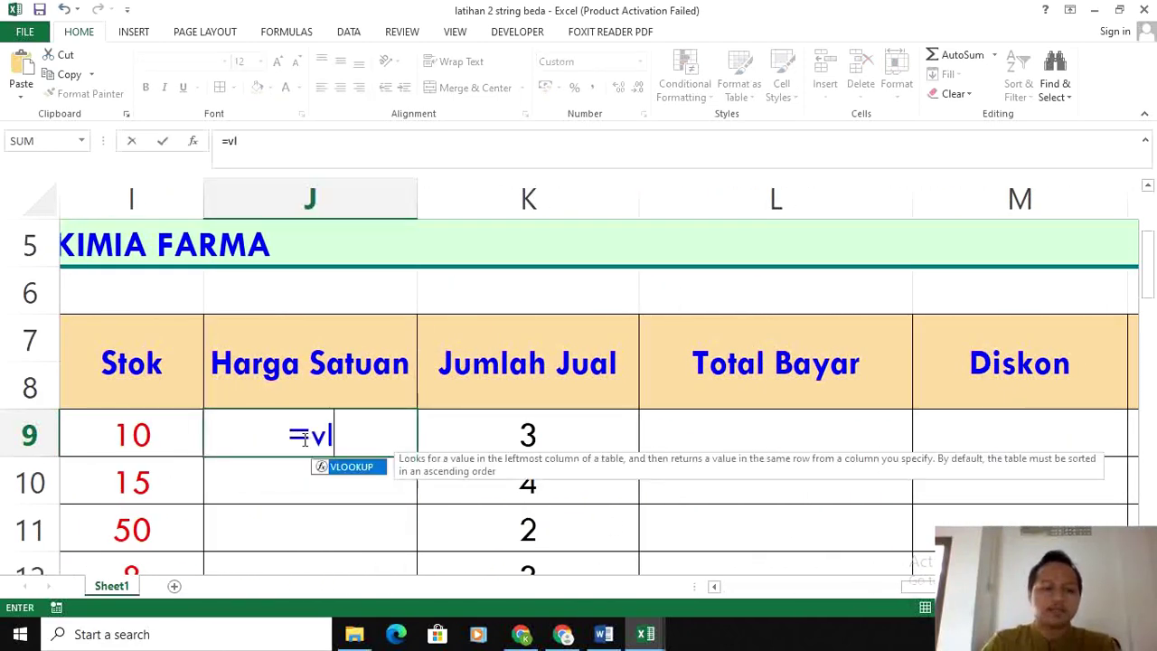
key(Tab)
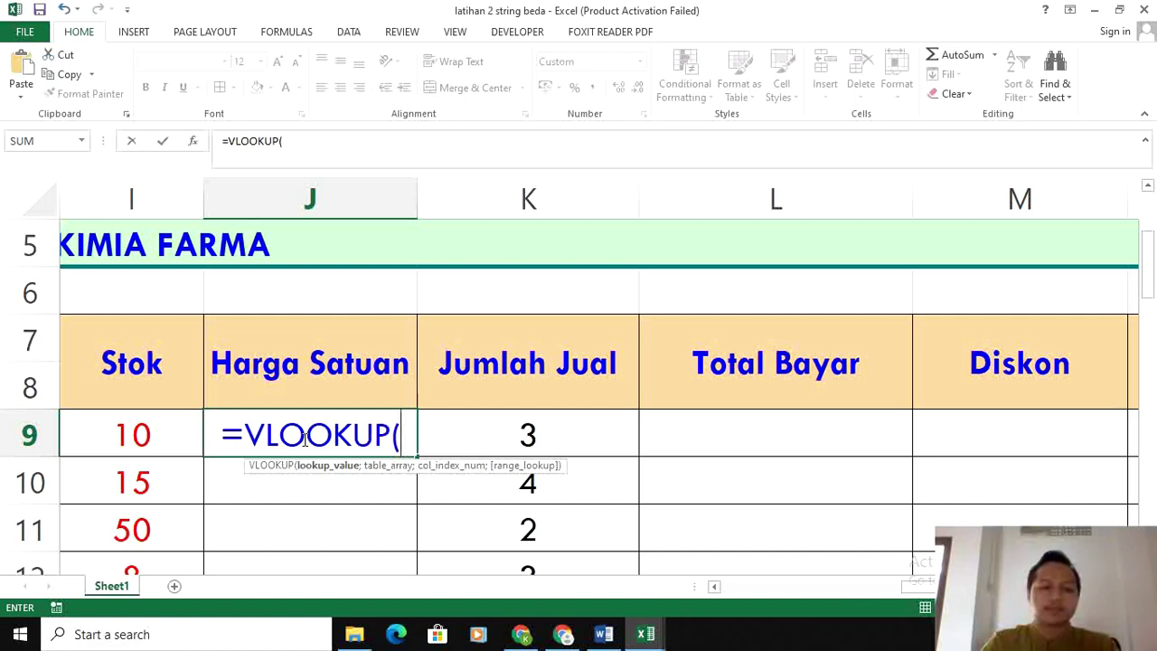
text(LEFT)
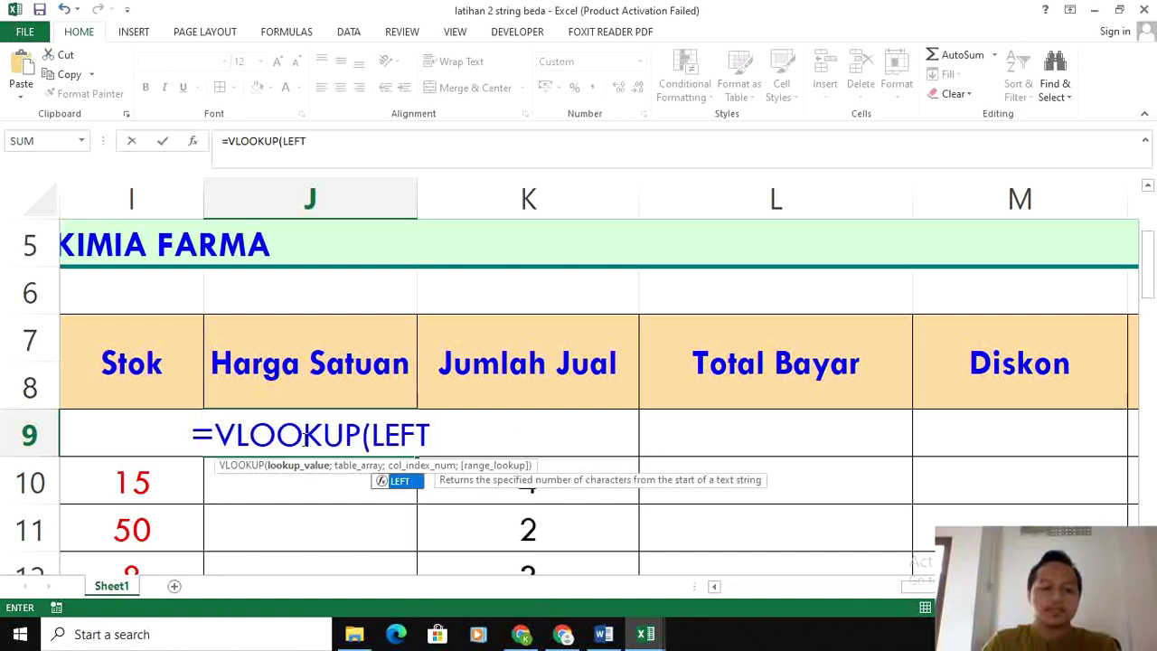
key(Tab)
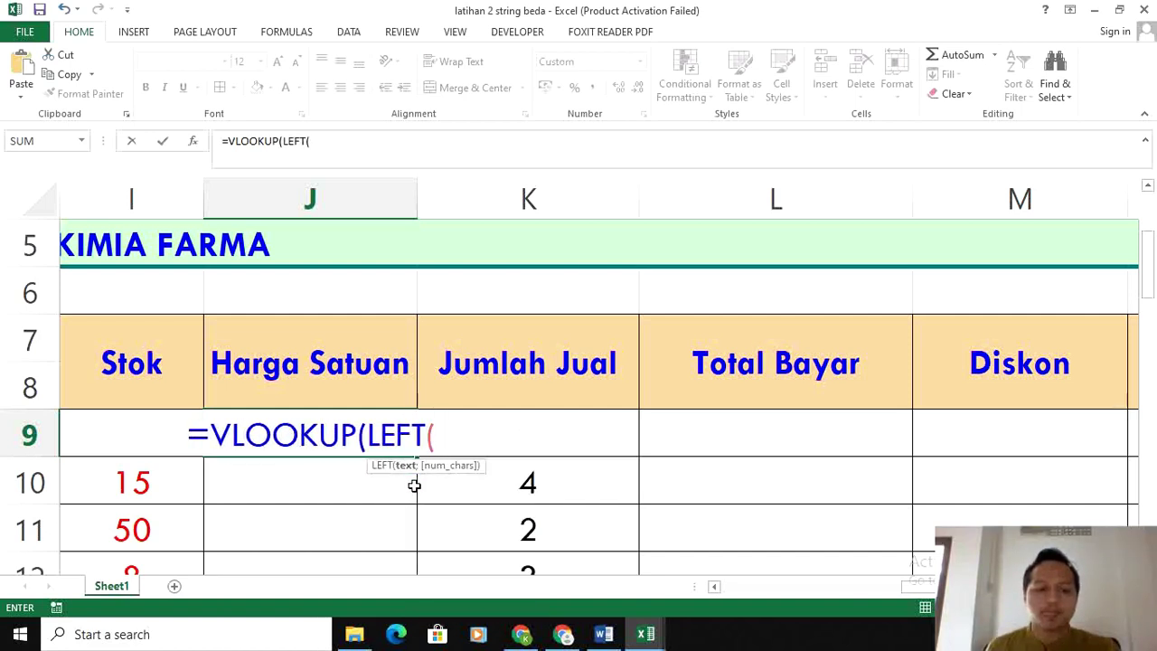
text(E9)
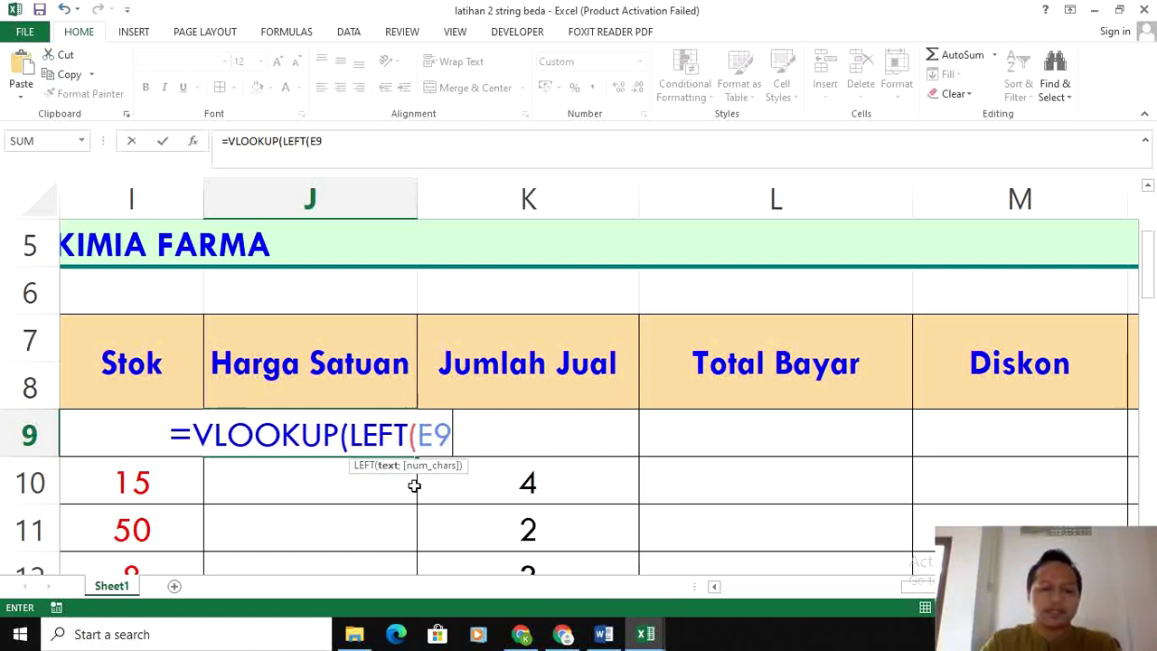
text(;)
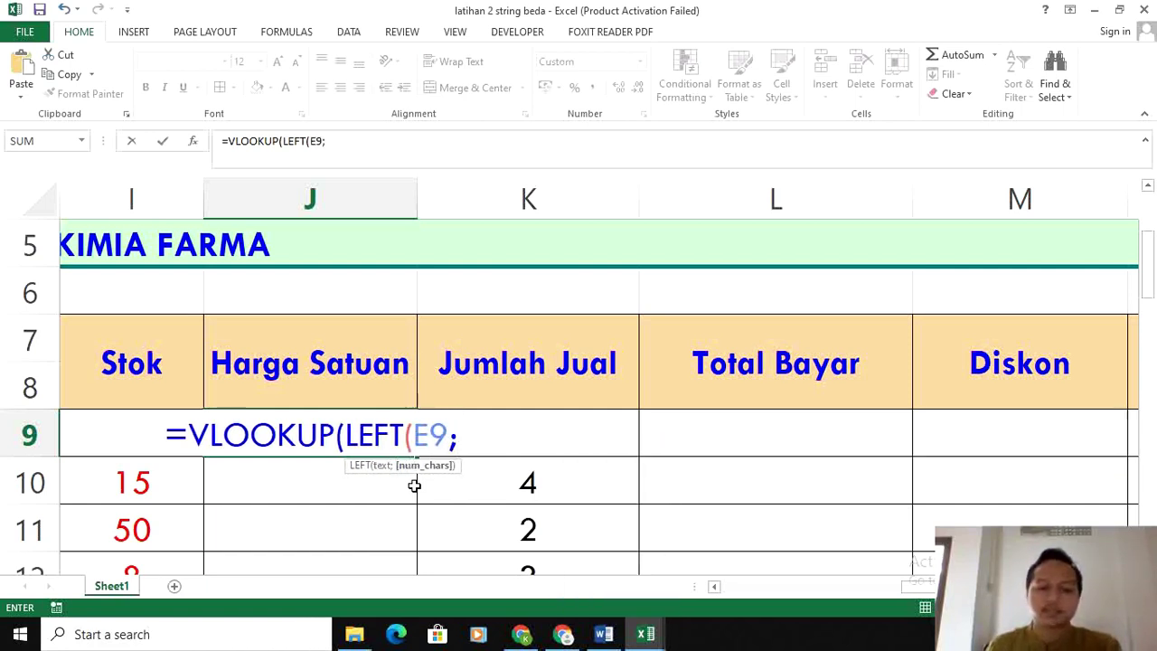
scroll(612, 437, right, 6)
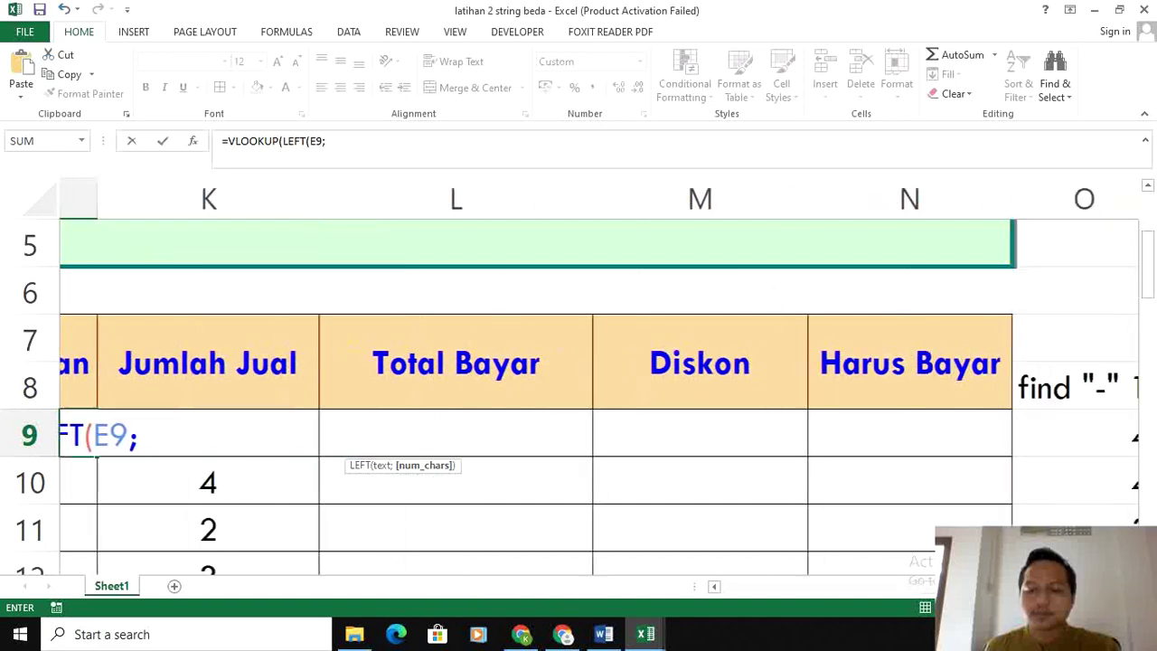
click(573, 436)
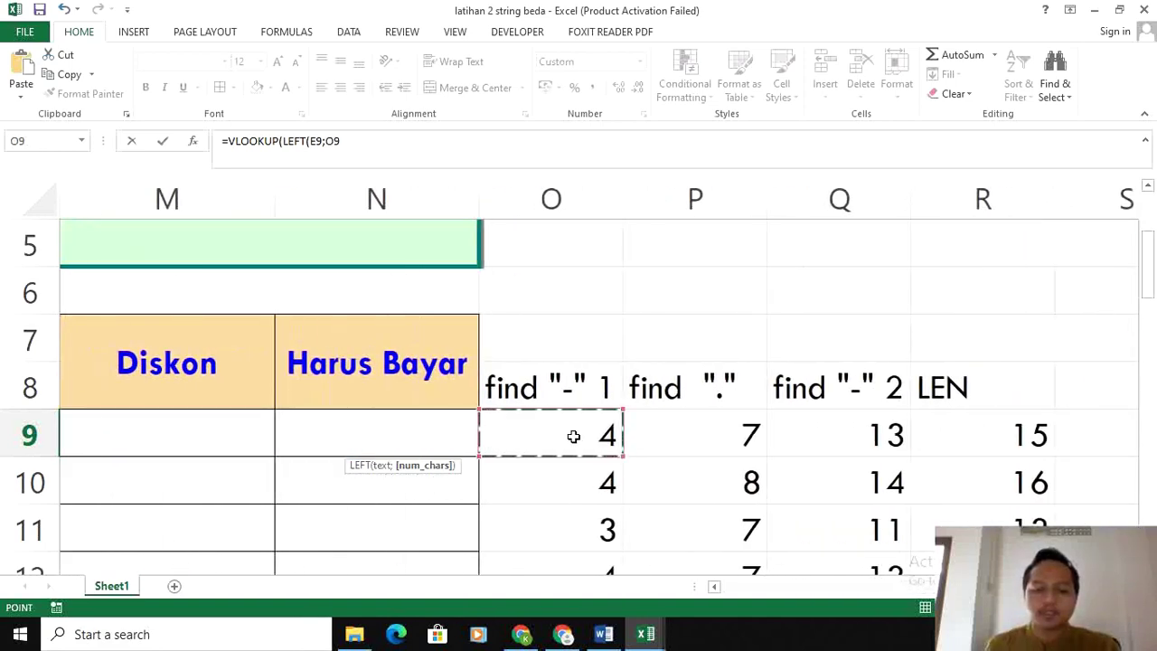
text(-1)
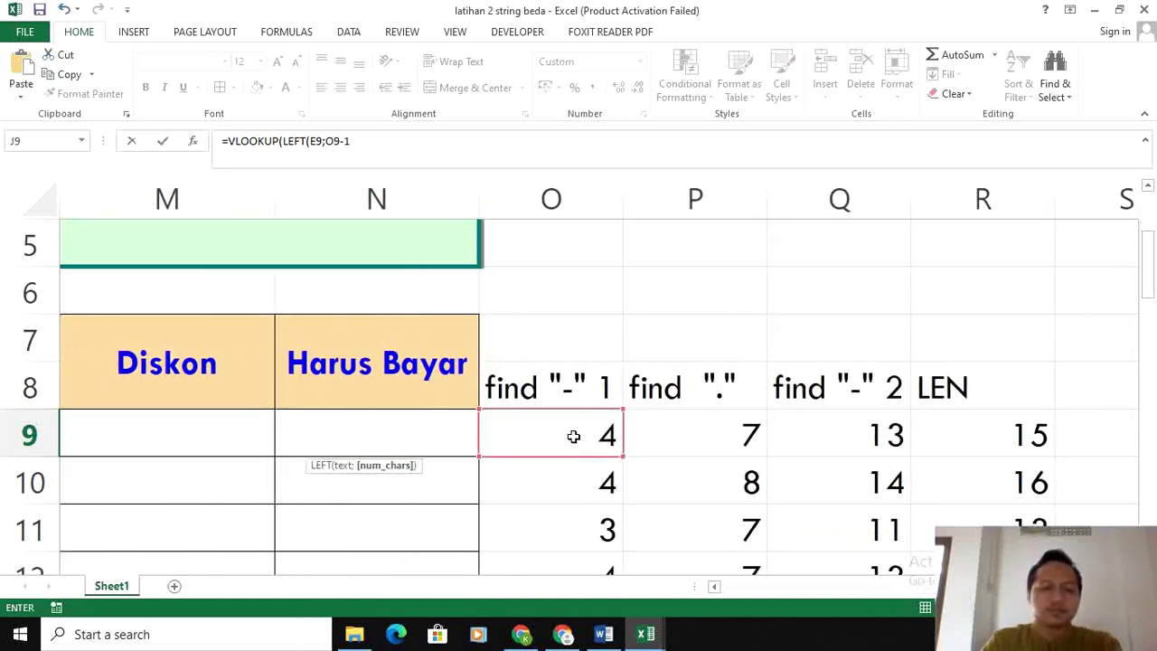
text())
key(Return)
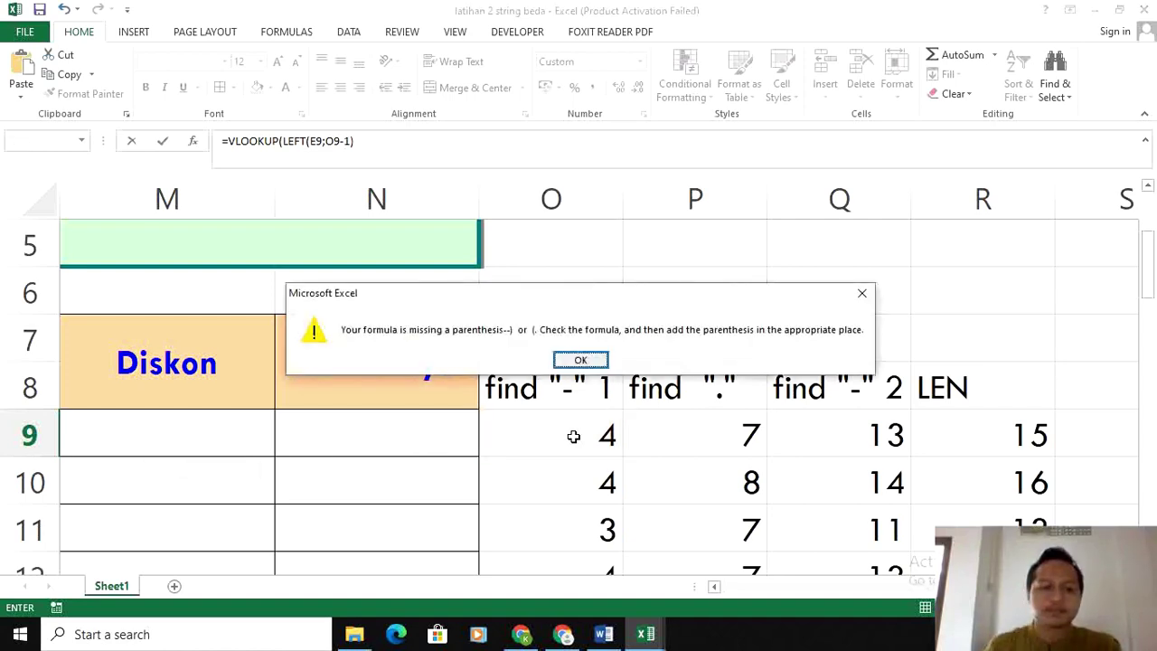
click(580, 360)
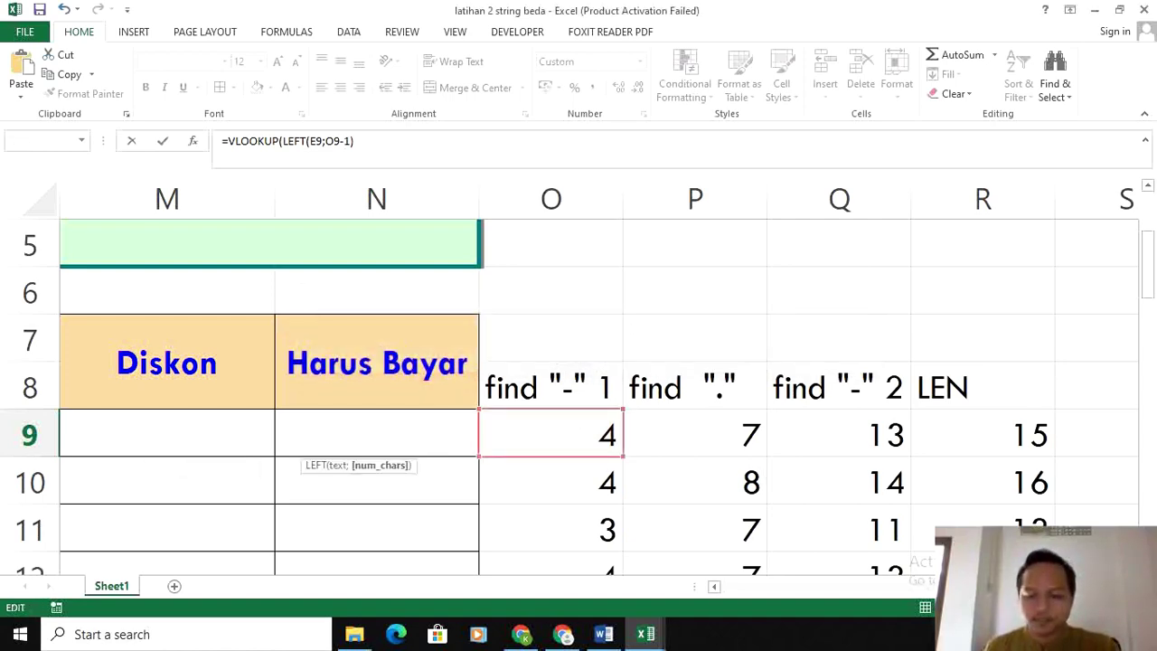
Complete the J9 VLOOKUP formula with tabelobat as the table array, column index 3 and range lookup 0
drag(1022, 588, 932, 593)
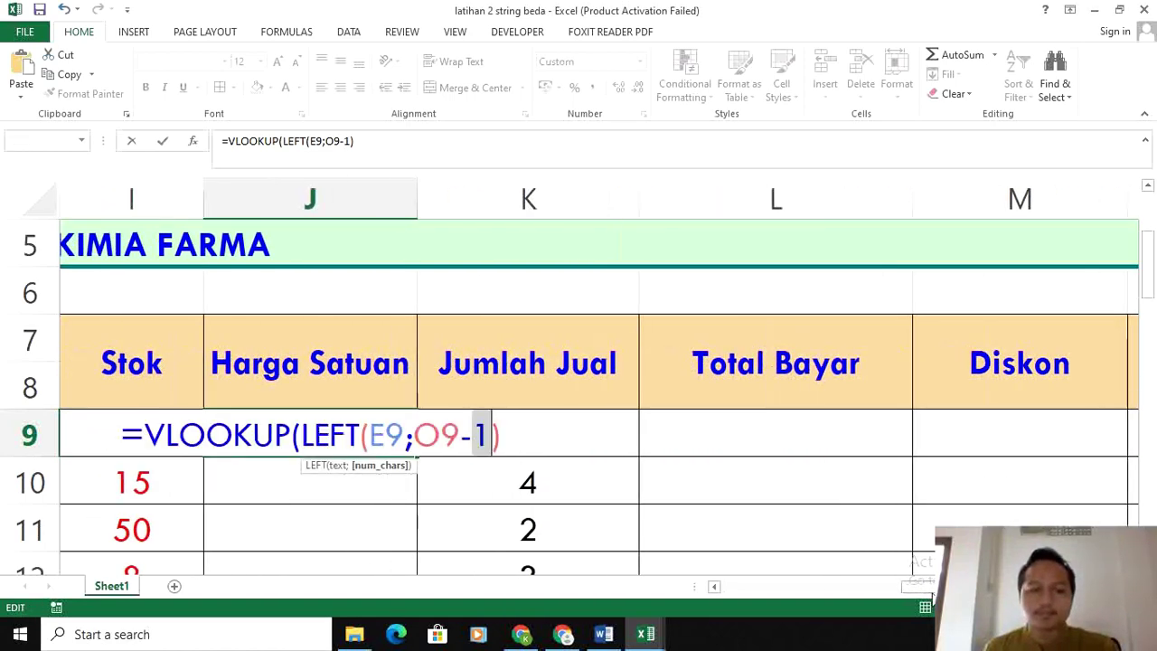
key(Right)
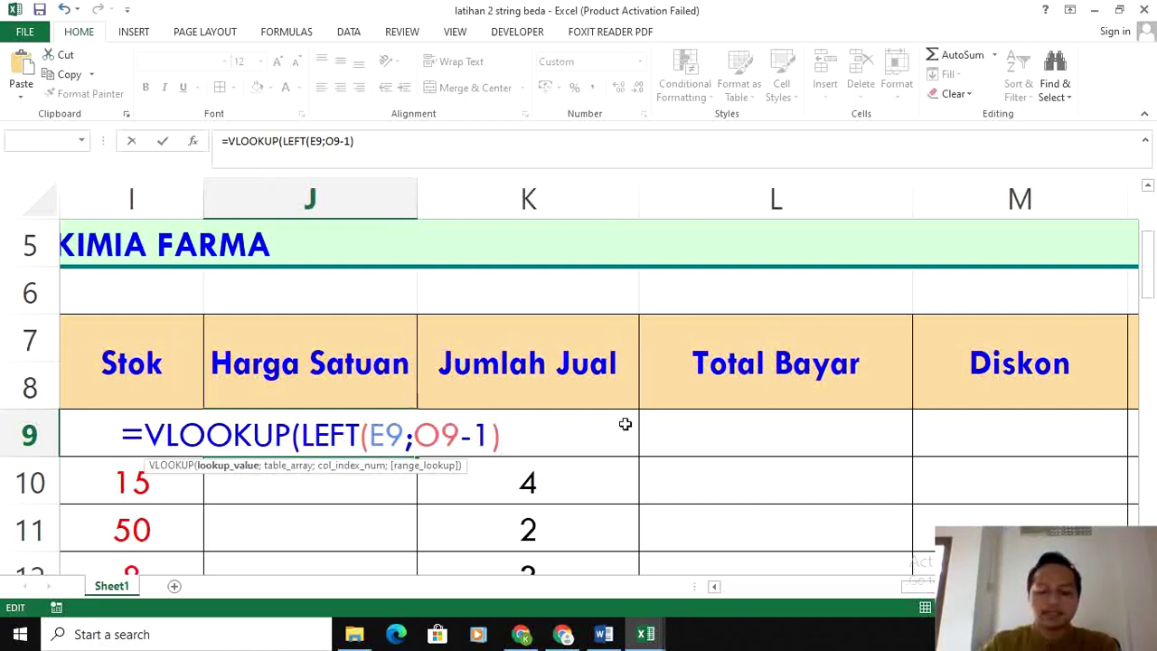
text(;)
text(TAB)
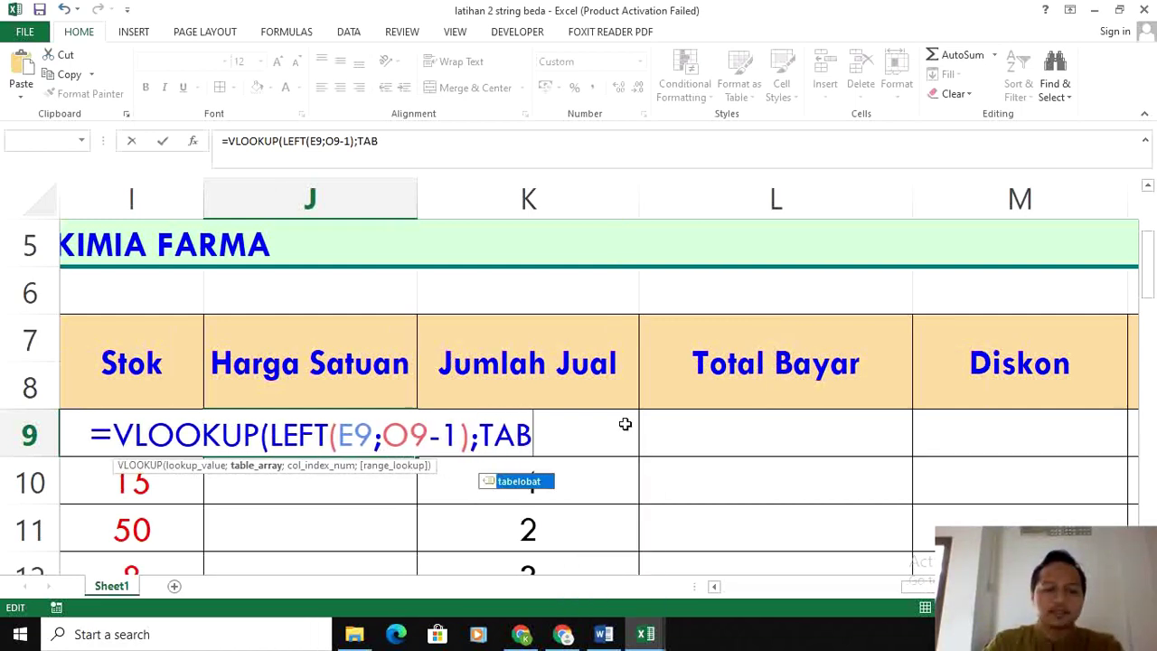
key(Tab)
text(;)
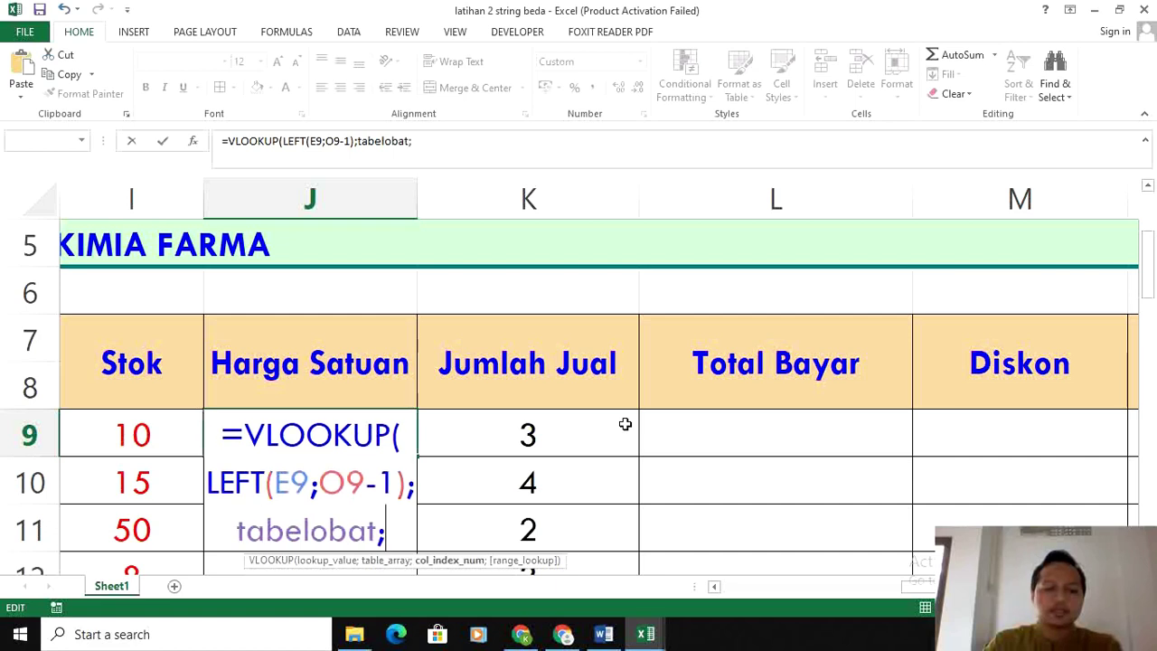
text(3;0)
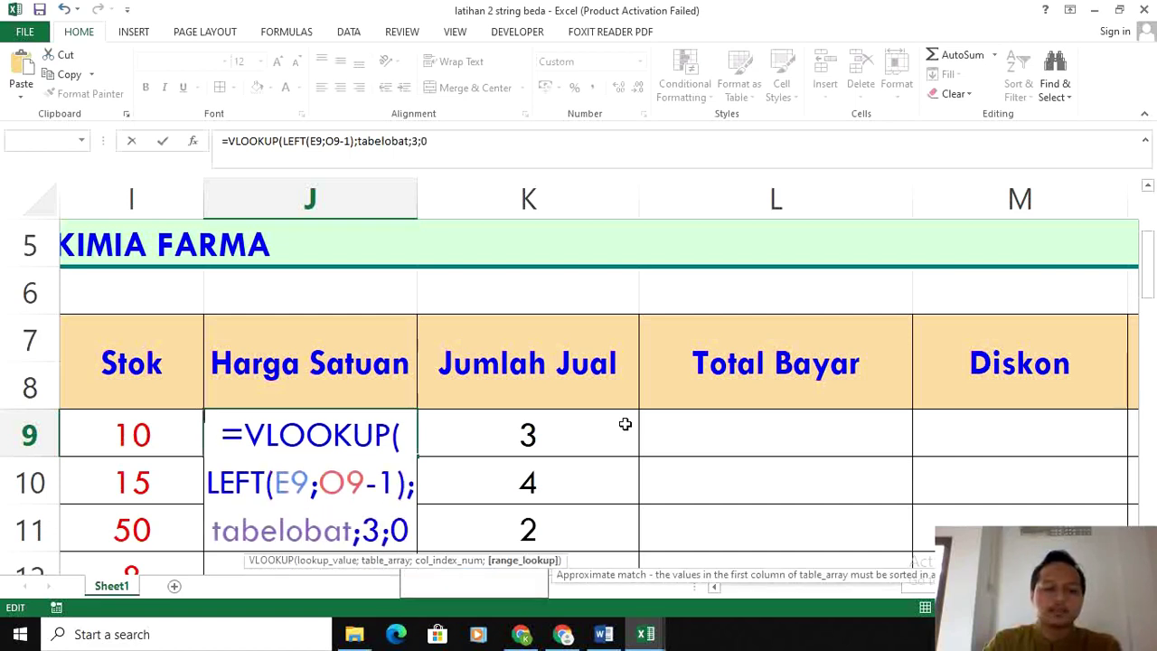
text())
key(Return)
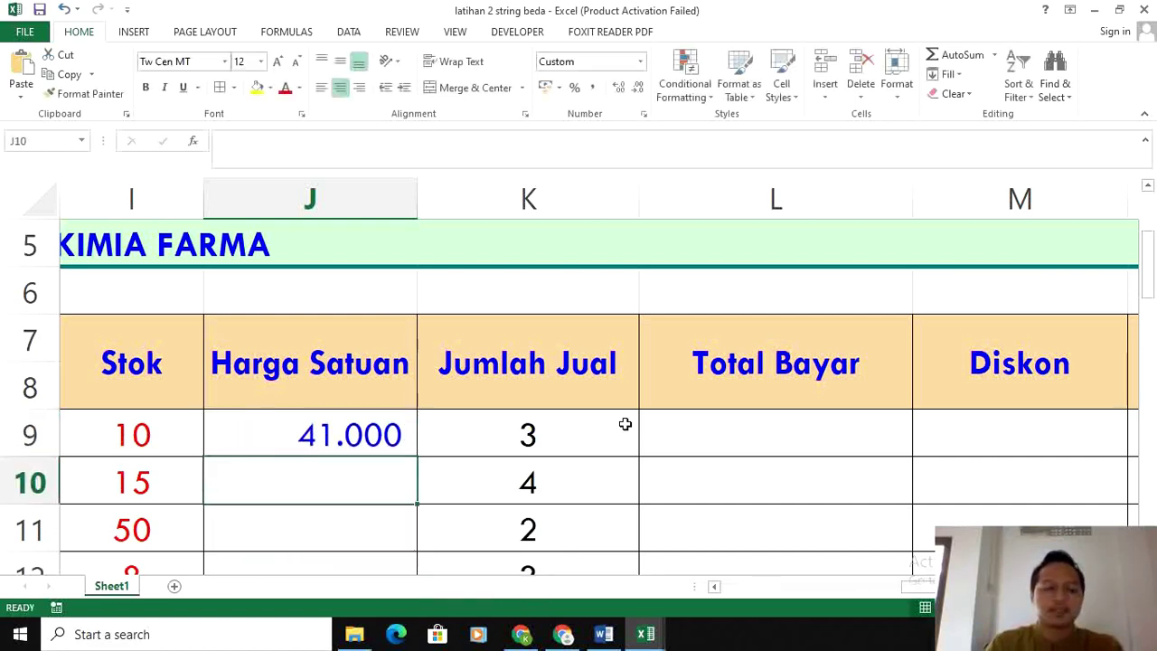
Fill the J9 formula down the Harga Satuan column and apply the Rupiah Accounting format to the prices
click(384, 426)
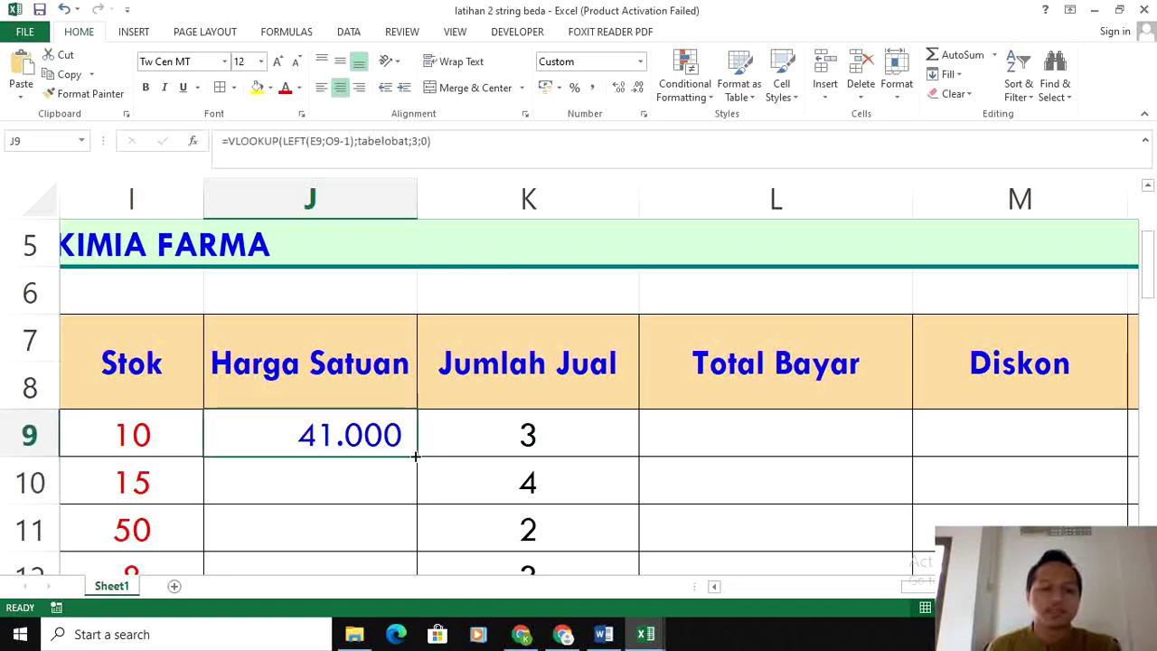
double_click(415, 455)
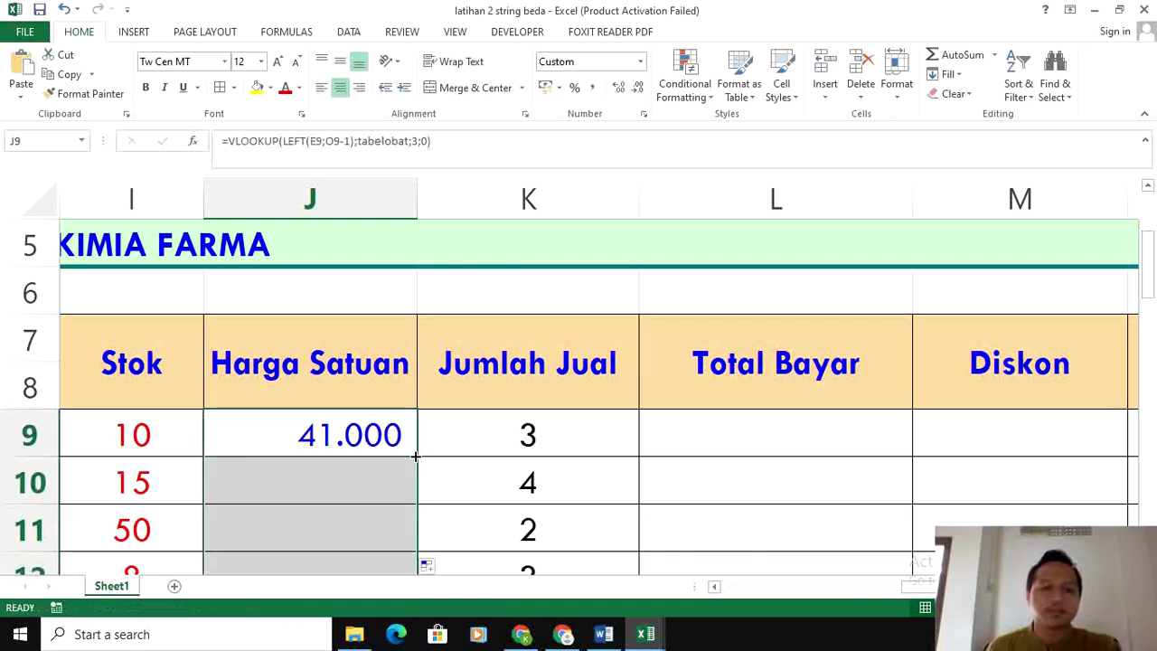
click(545, 88)
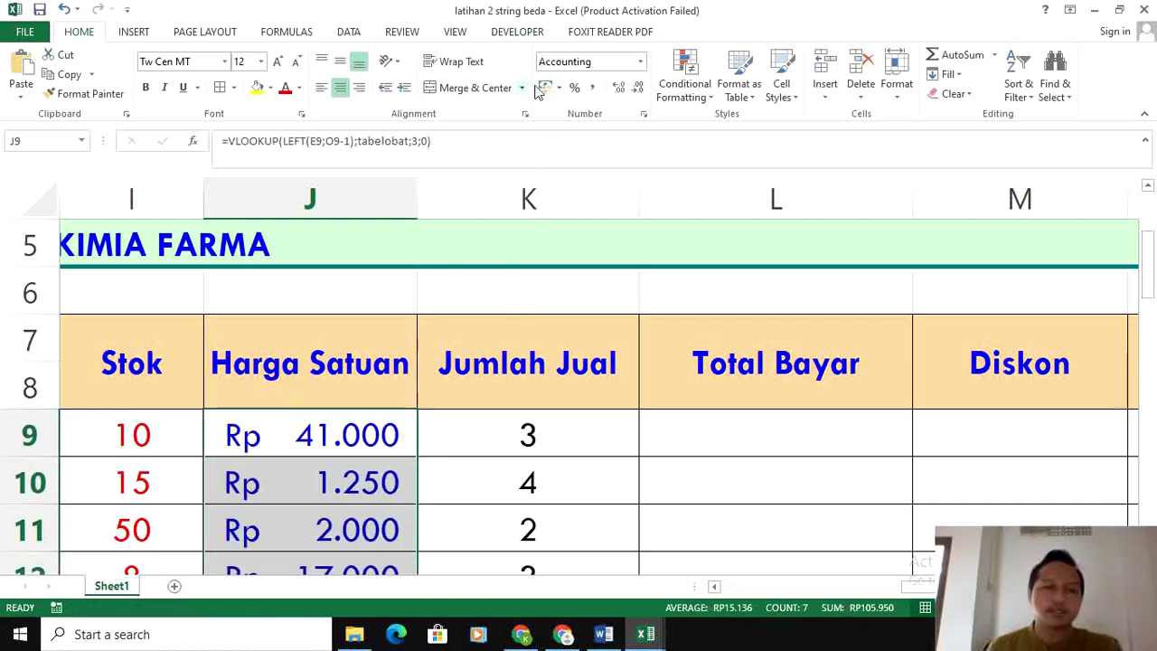
Enter the formula =J9*K9 in Total Bayar cell L9 to multiply the unit price by the quantity sold
click(795, 428)
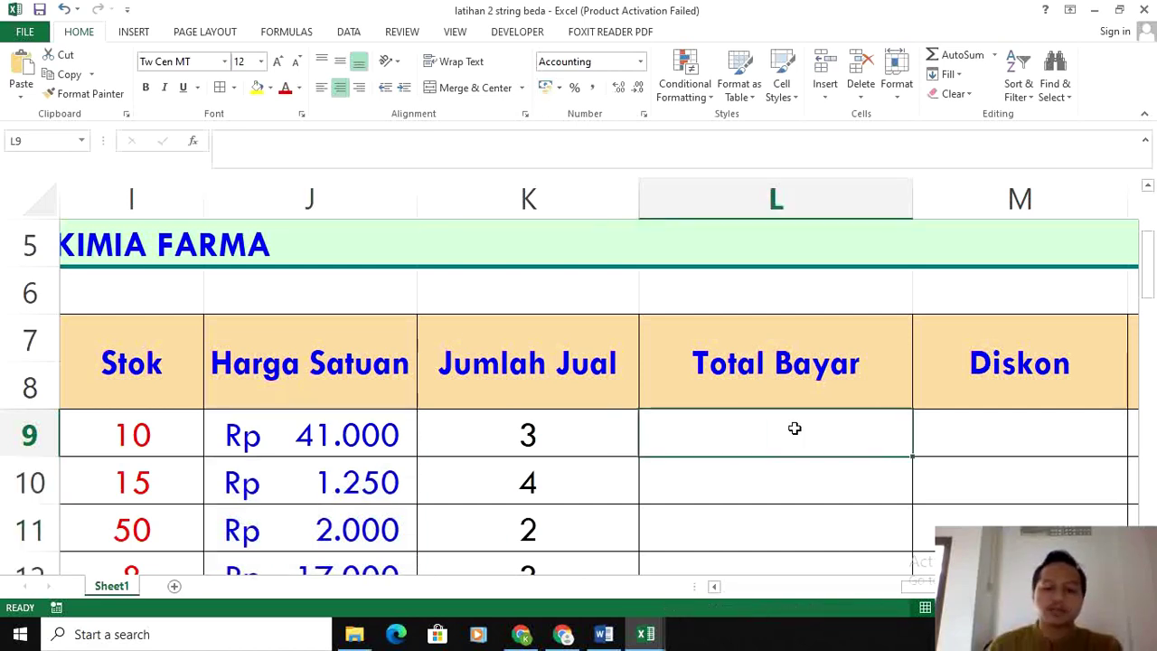
text(=)
key(Left)
key(Left)
key(Left)
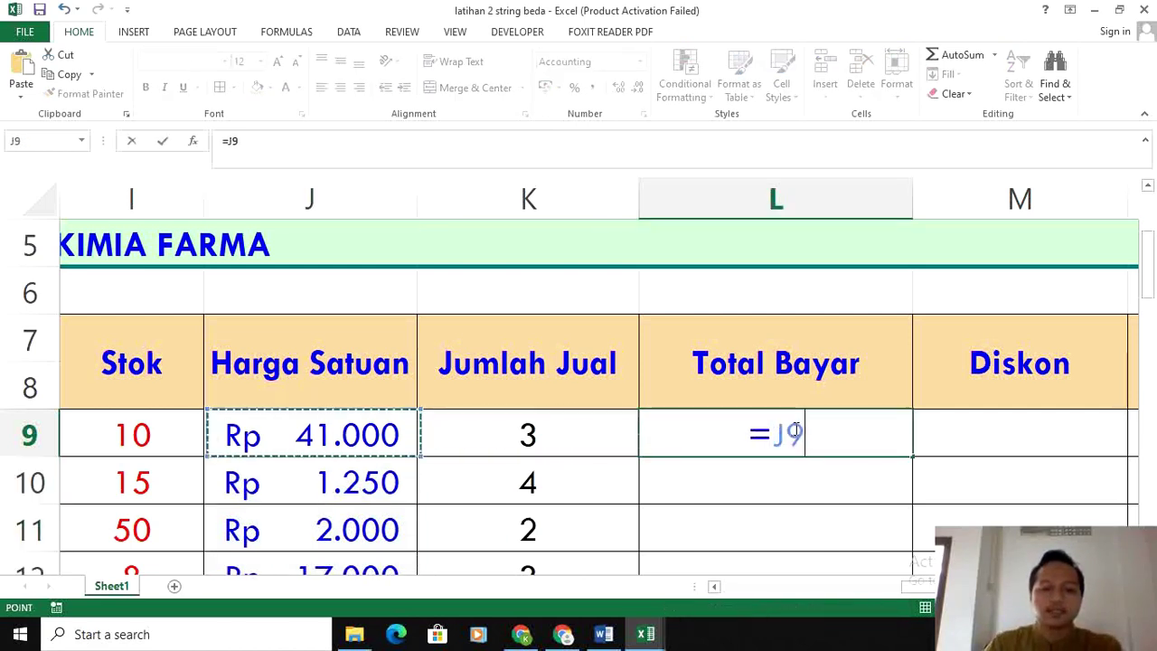
key(Right)
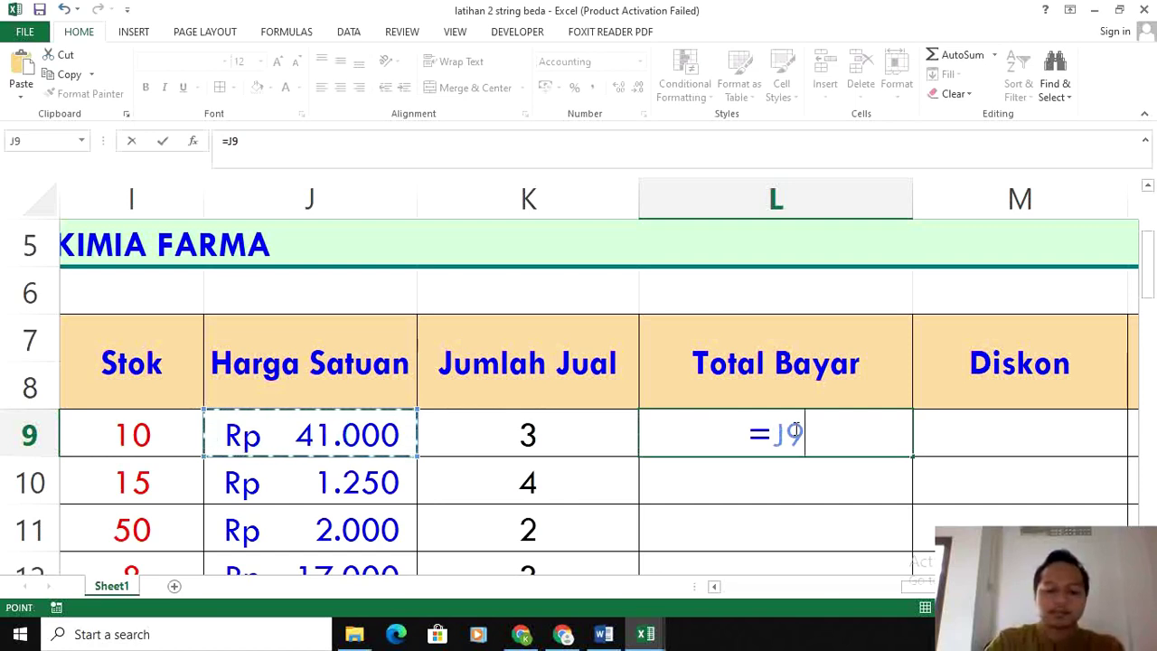
text(*)
key(Left)
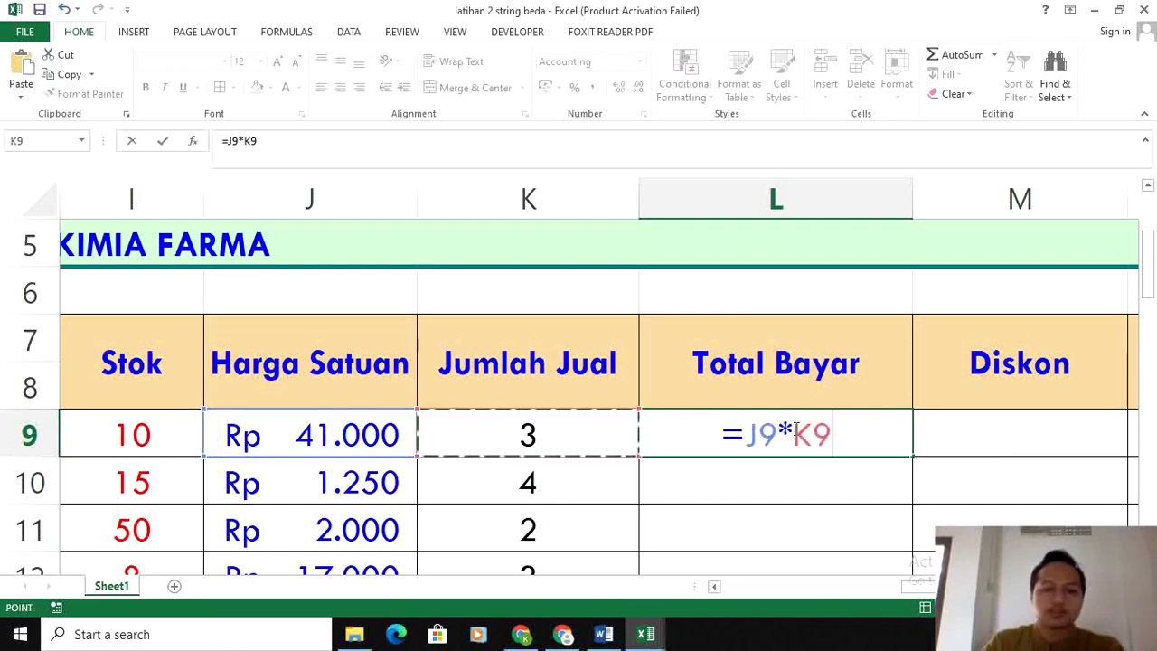
key(Return)
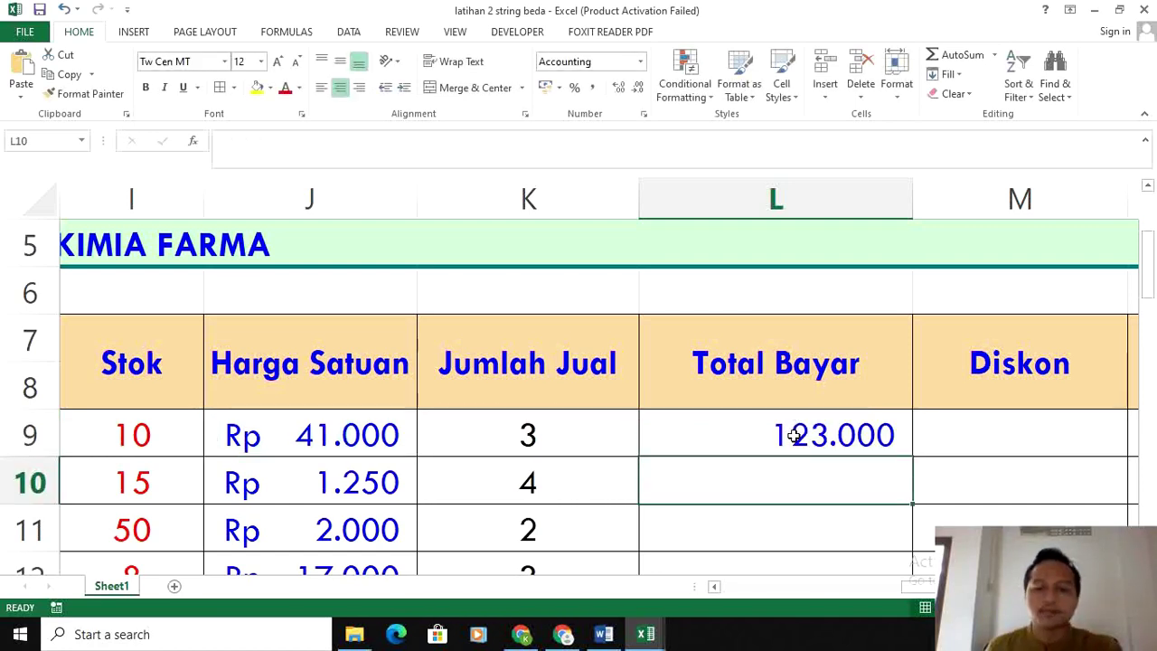
Fill the L9 formula down the Total Bayar column and apply the Rupiah Accounting format to the totals
click(793, 435)
double_click(912, 457)
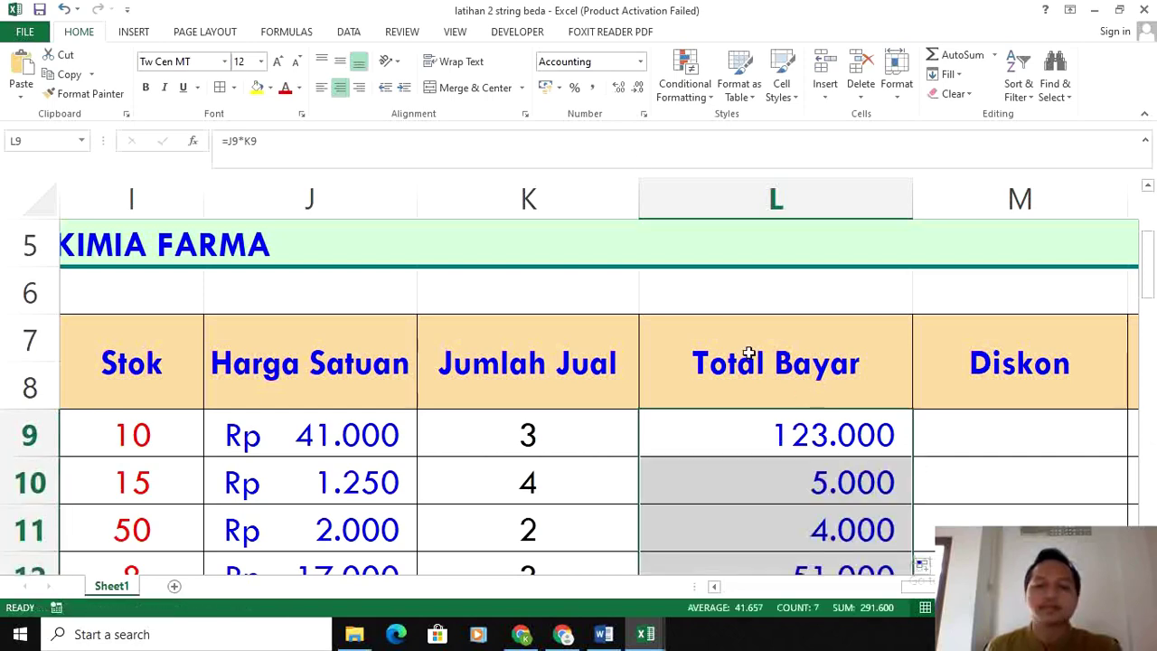
click(545, 87)
Examine the Diskon rule below the tables against the Total Bayar amounts, and return to Diskon cell M9
click(1038, 419)
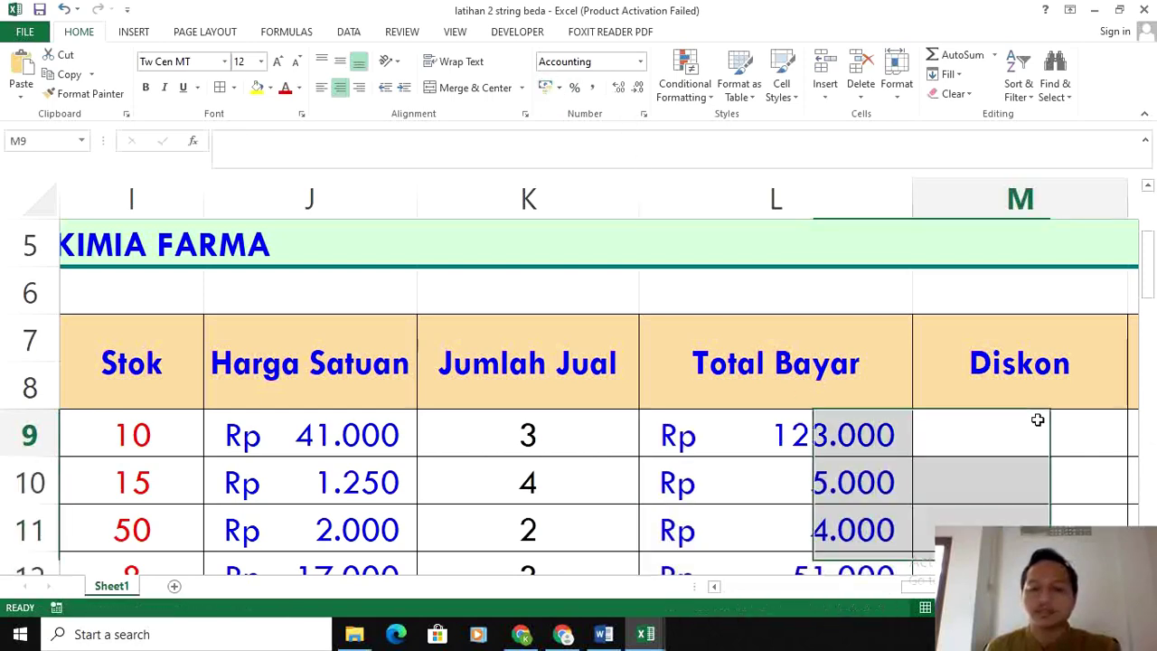
scroll(671, 478, down, 7)
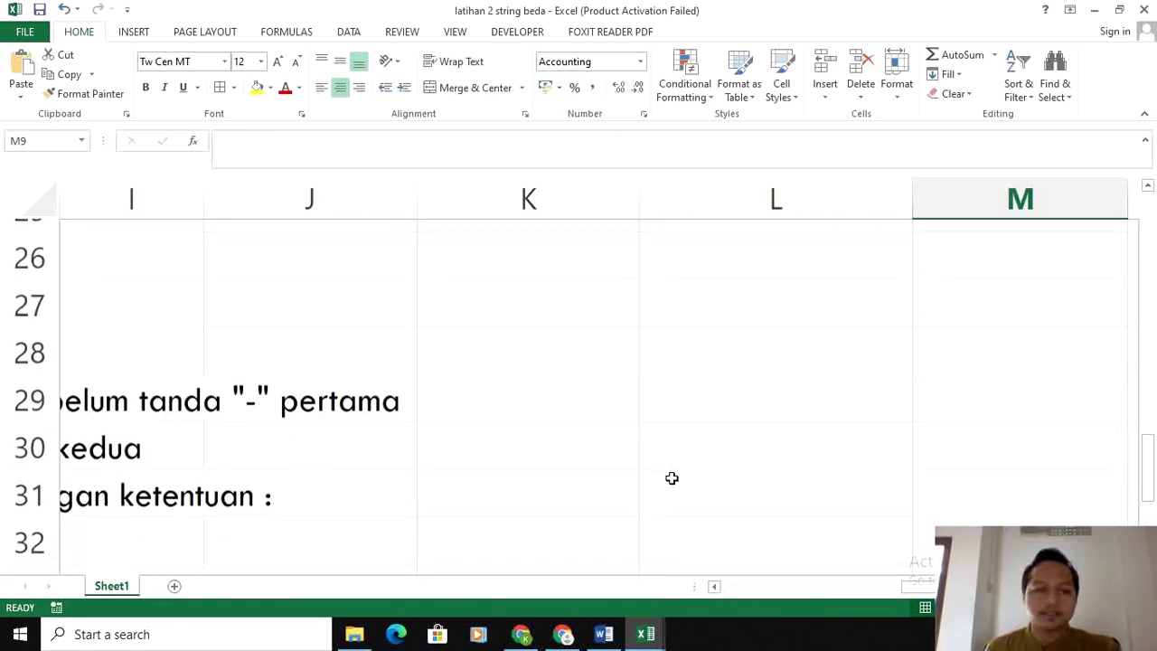
scroll(672, 478, down, 2)
drag(916, 593, 827, 592)
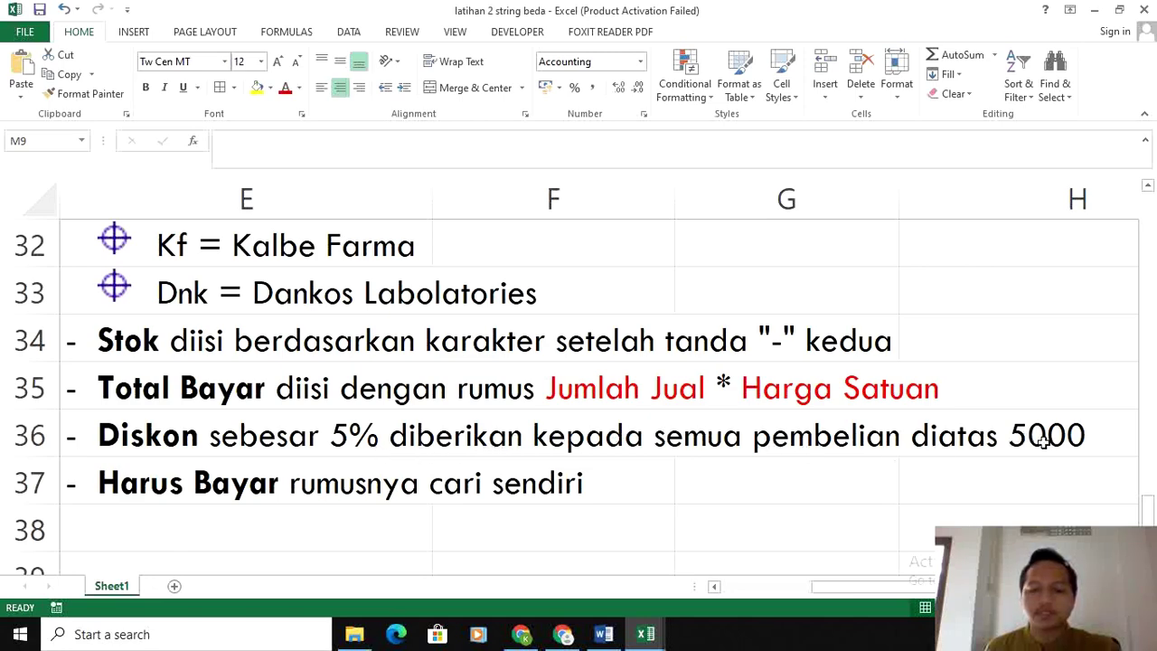
scroll(1019, 431, right, 2)
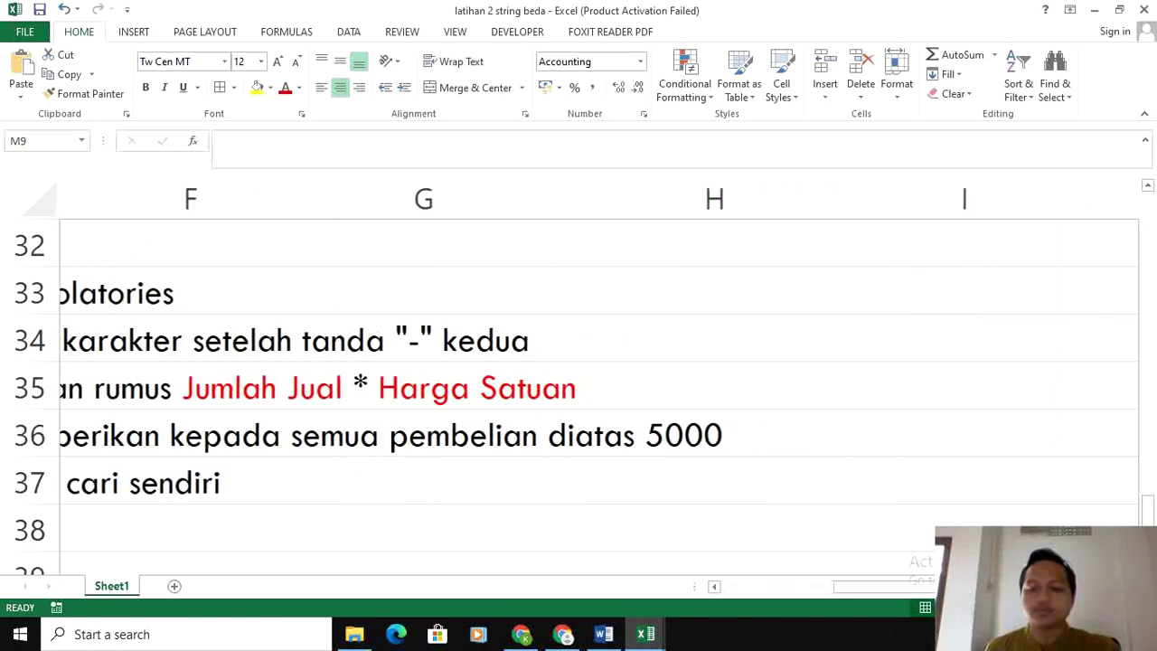
scroll(1020, 431, up, 7)
scroll(1020, 431, up, 2)
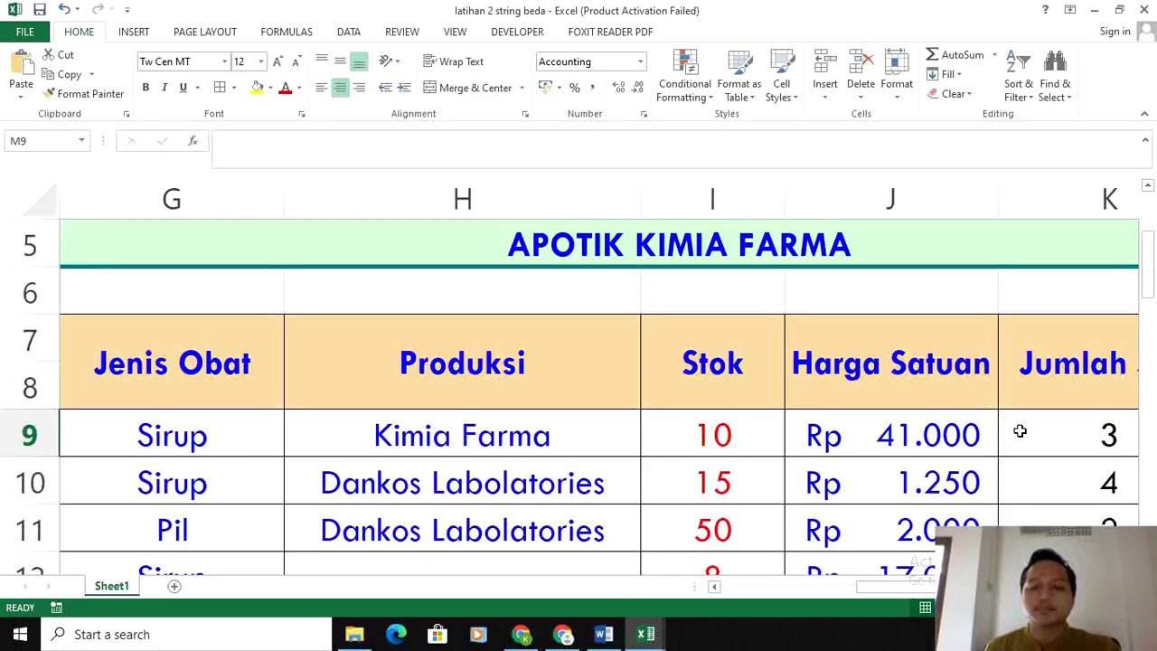
scroll(1019, 431, down, 2)
scroll(994, 431, up, 1)
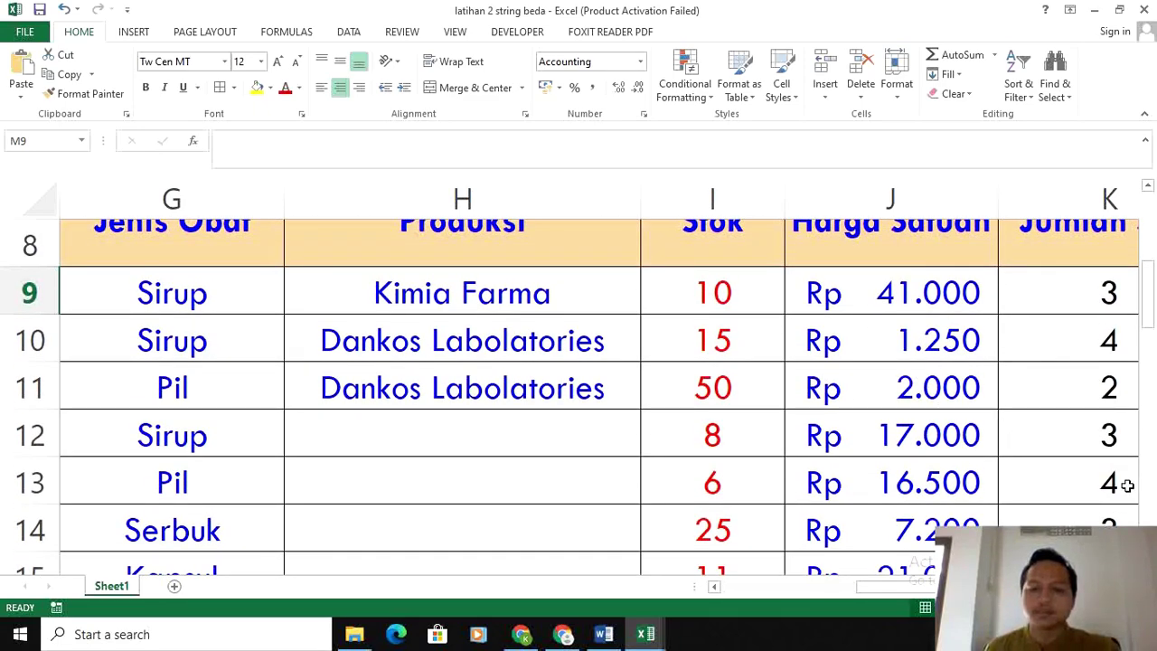
scroll(857, 390, right, 2)
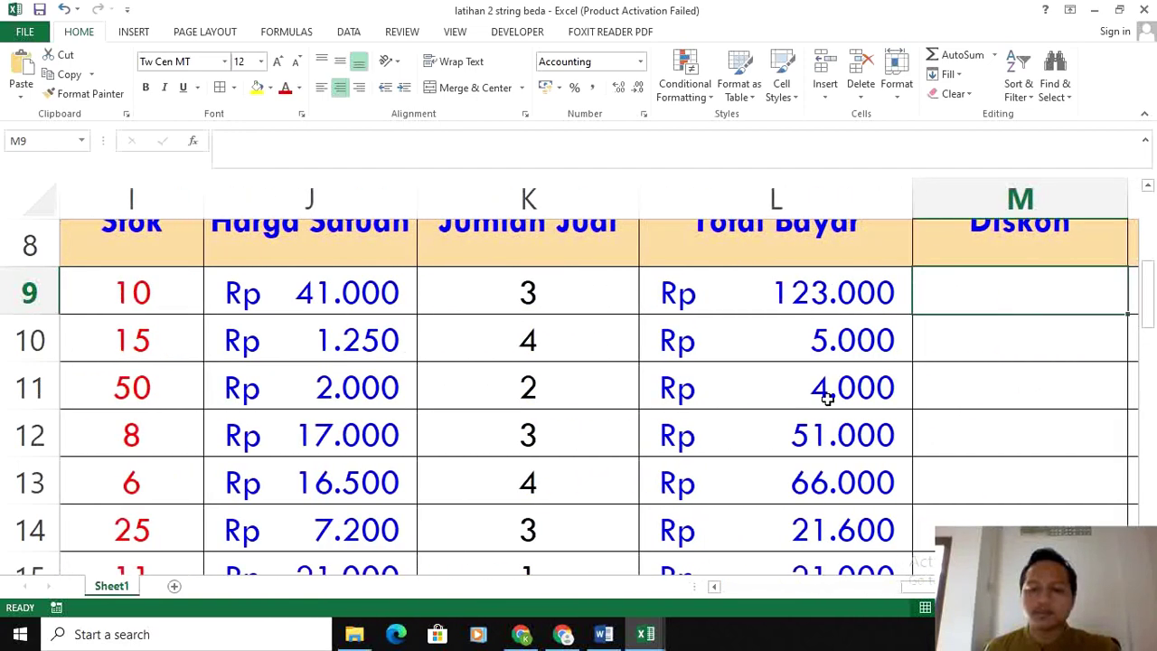
click(884, 338)
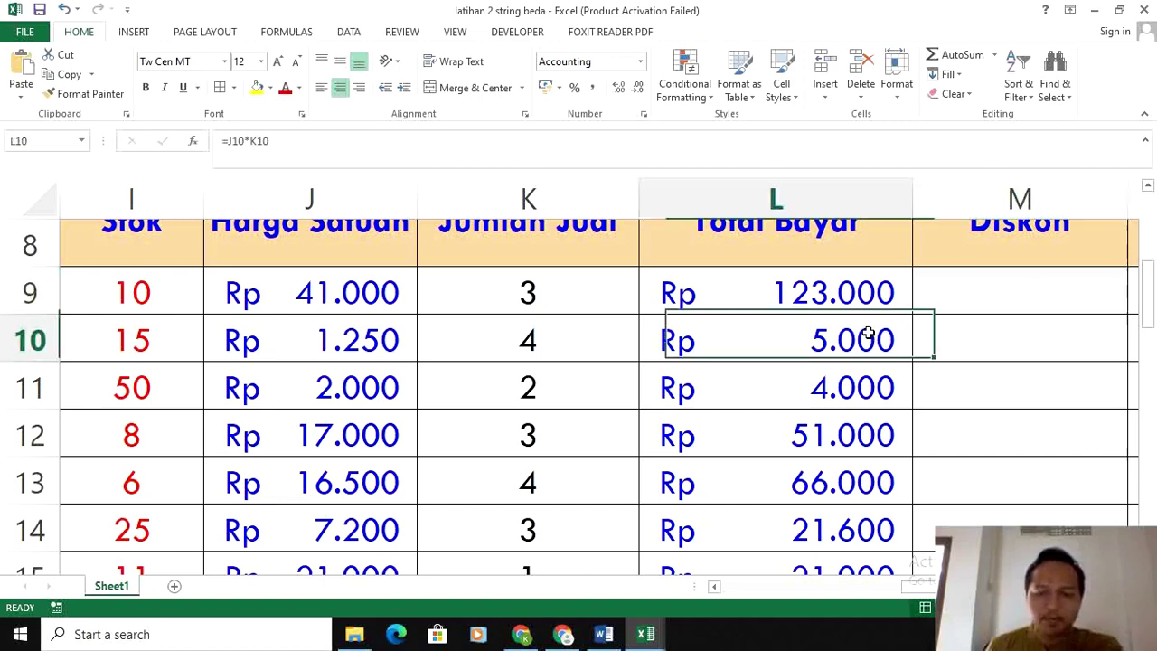
click(1002, 298)
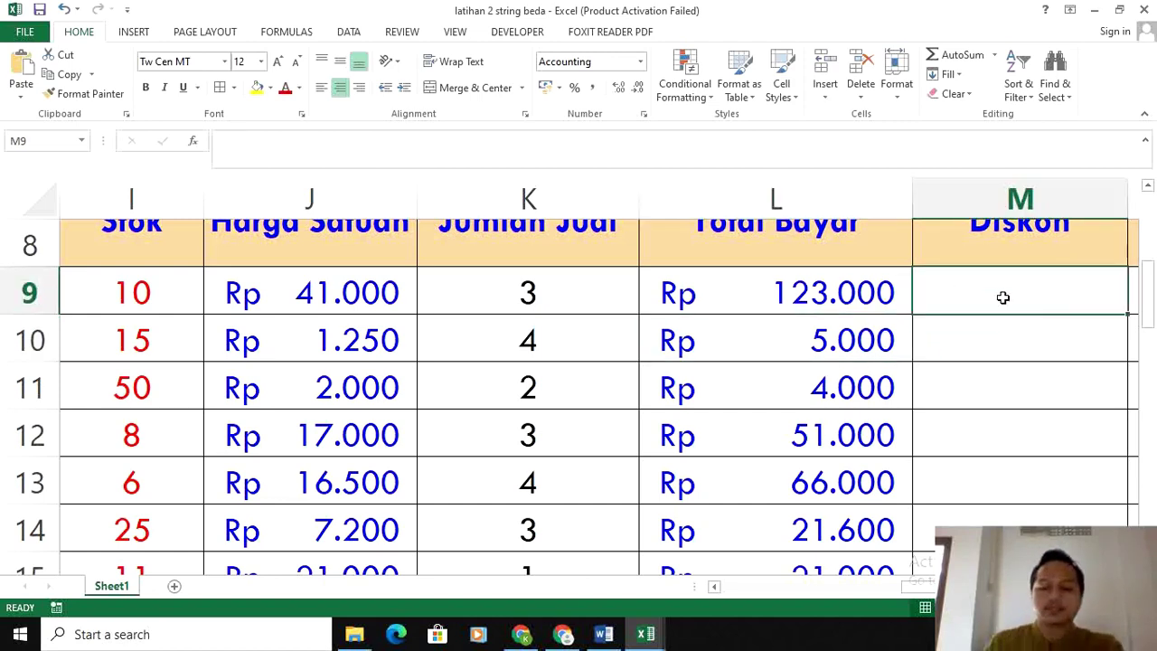
Enter the formula =IF(L9>5000;5%*L9;0) in Diskon cell M9 to give a 5% discount on totals above 5000
text(=if)
key(BackSpace)
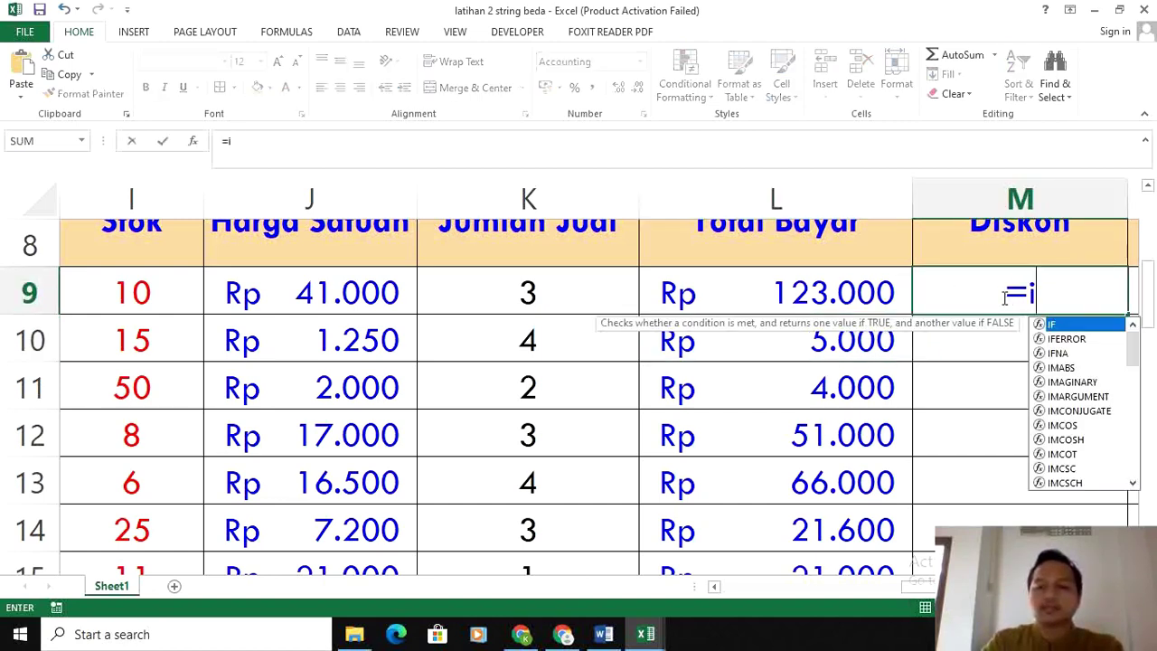
key(BackSpace)
text(IF()
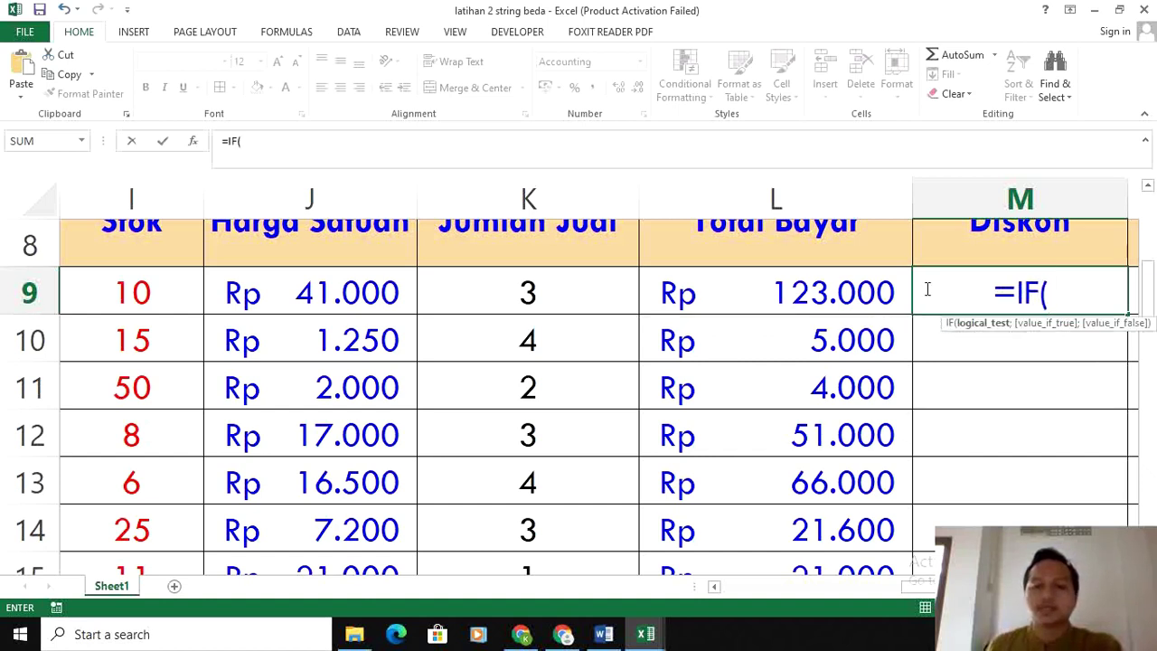
click(819, 288)
text(>)
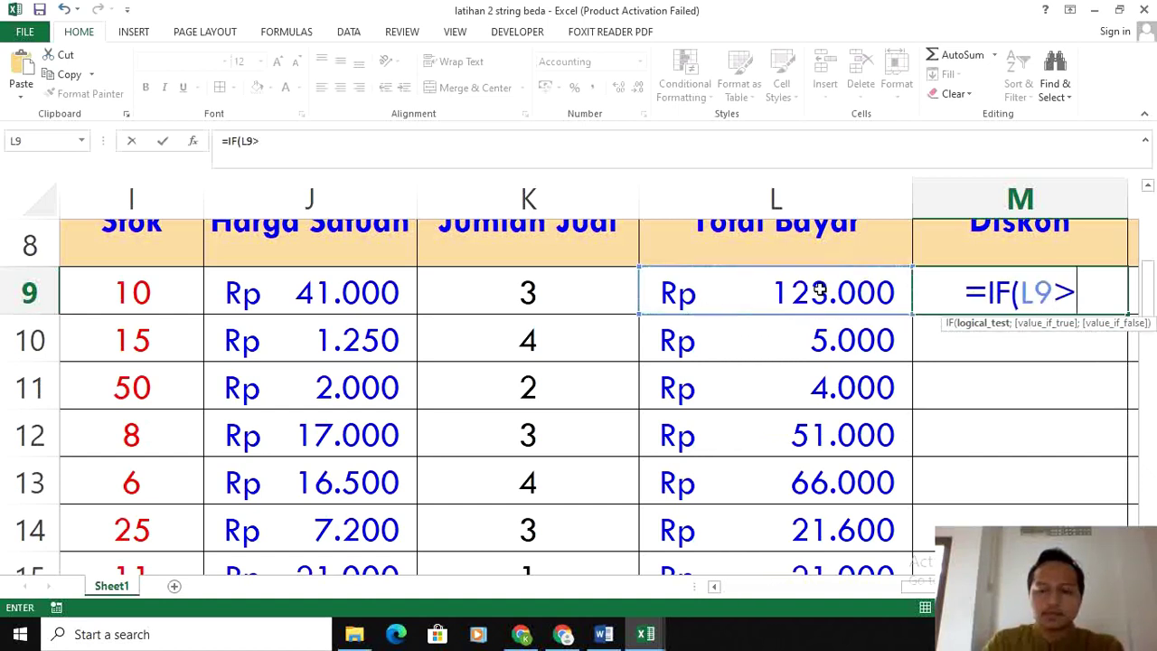
text(5000;)
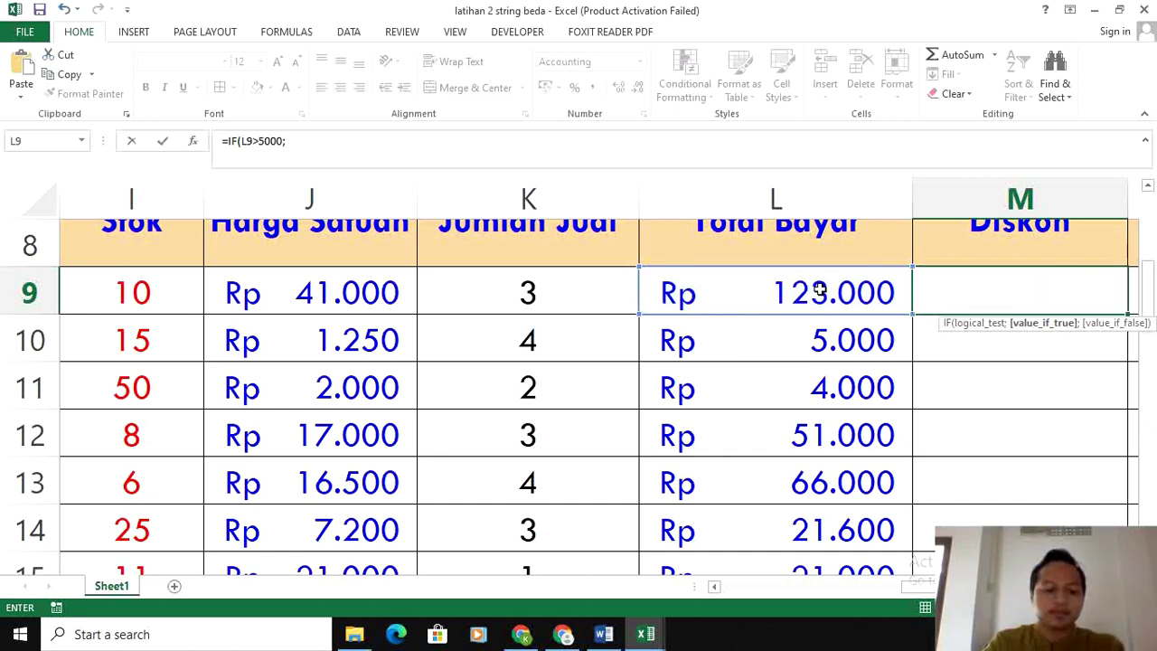
text(5%)
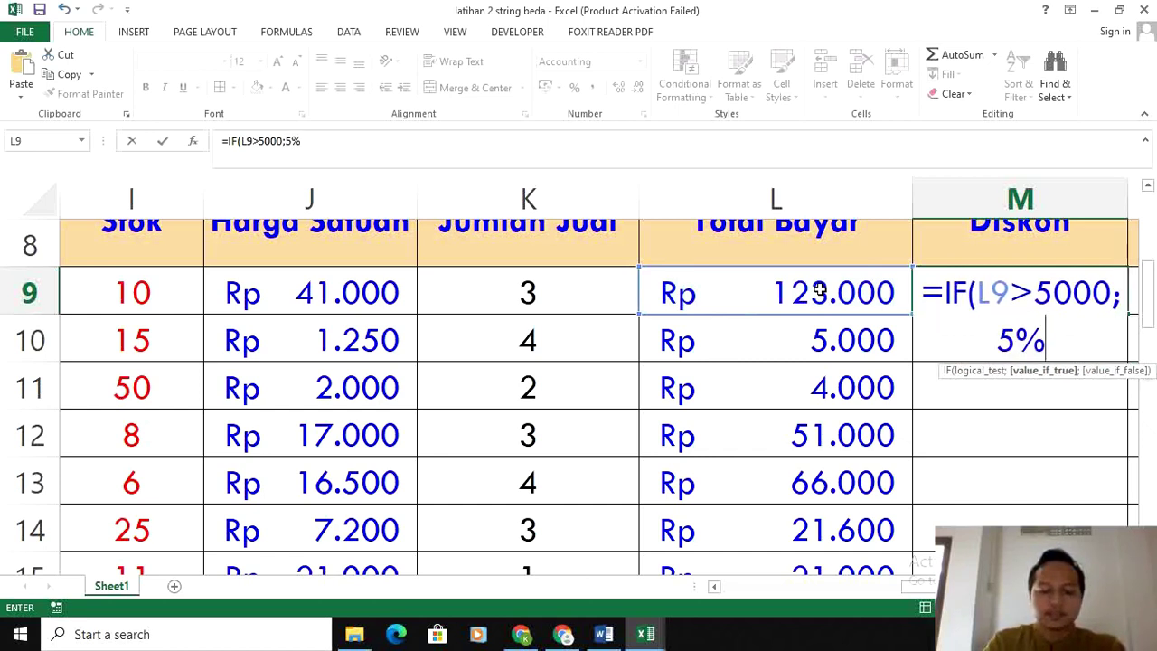
text(*)
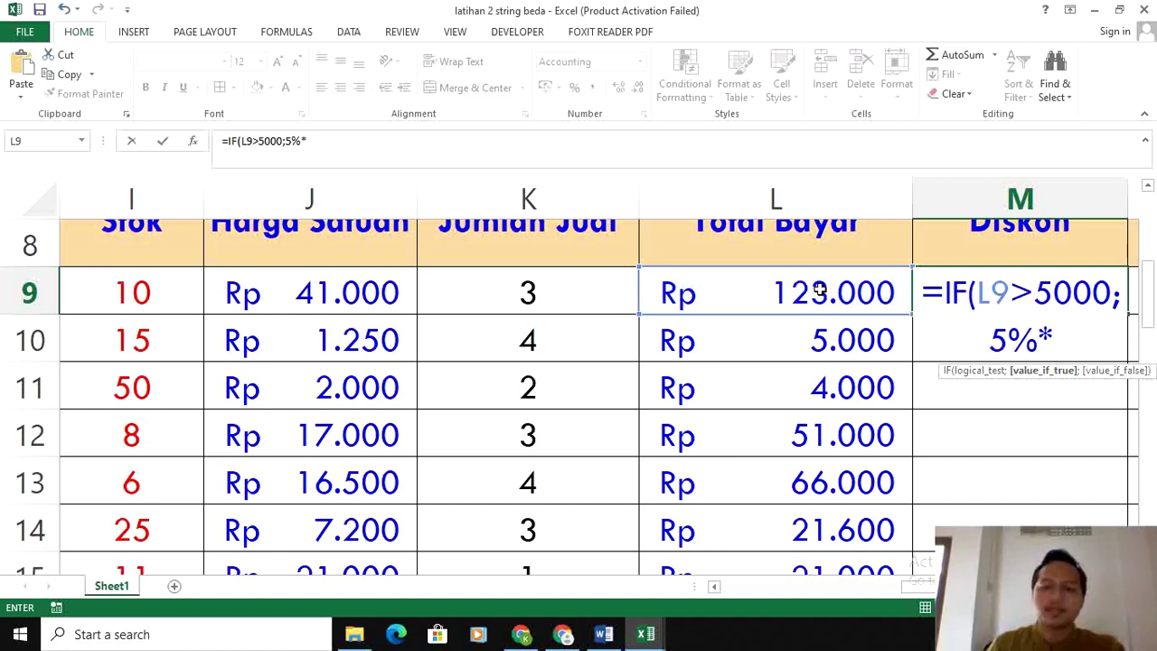
click(795, 297)
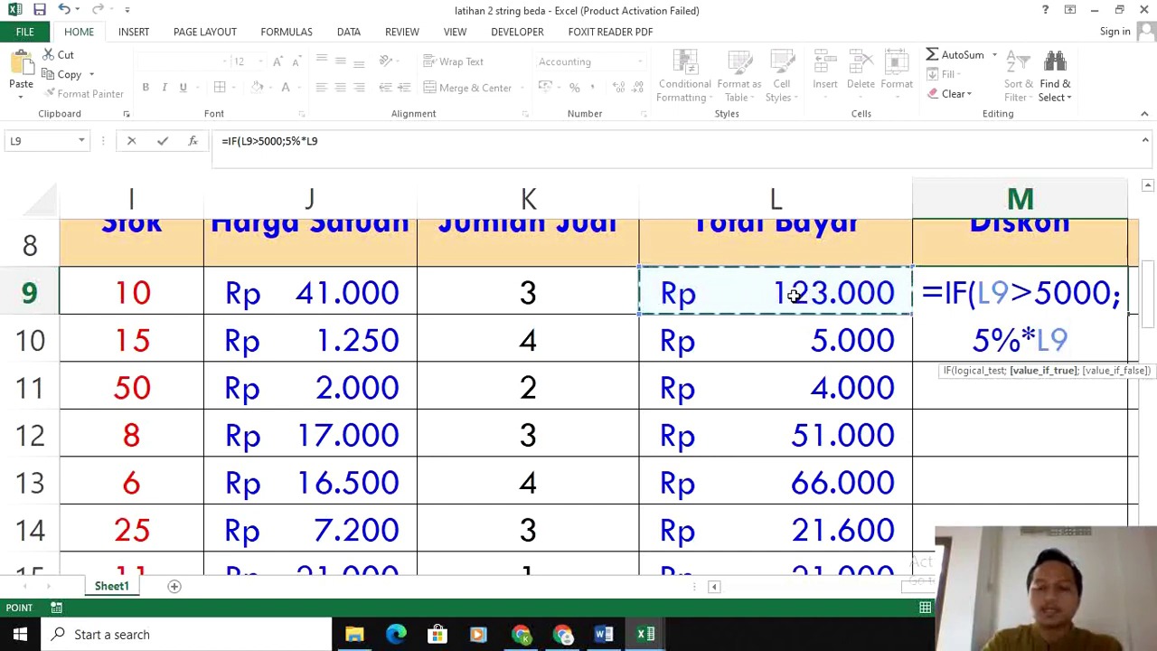
text(;0)
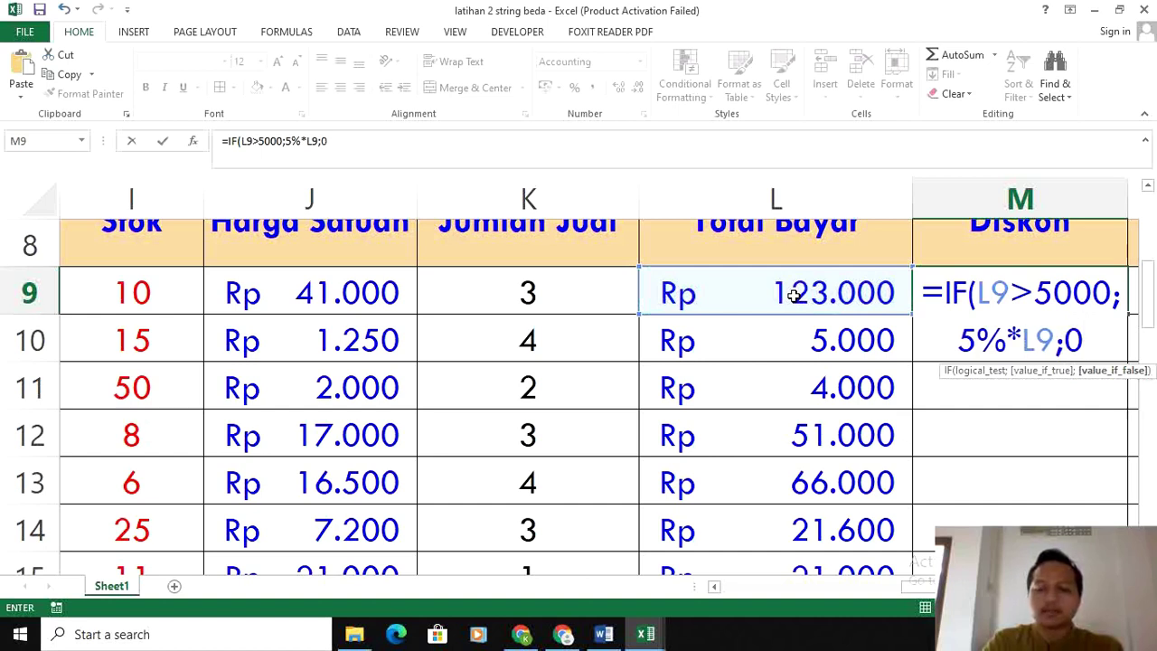
text())
key(Return)
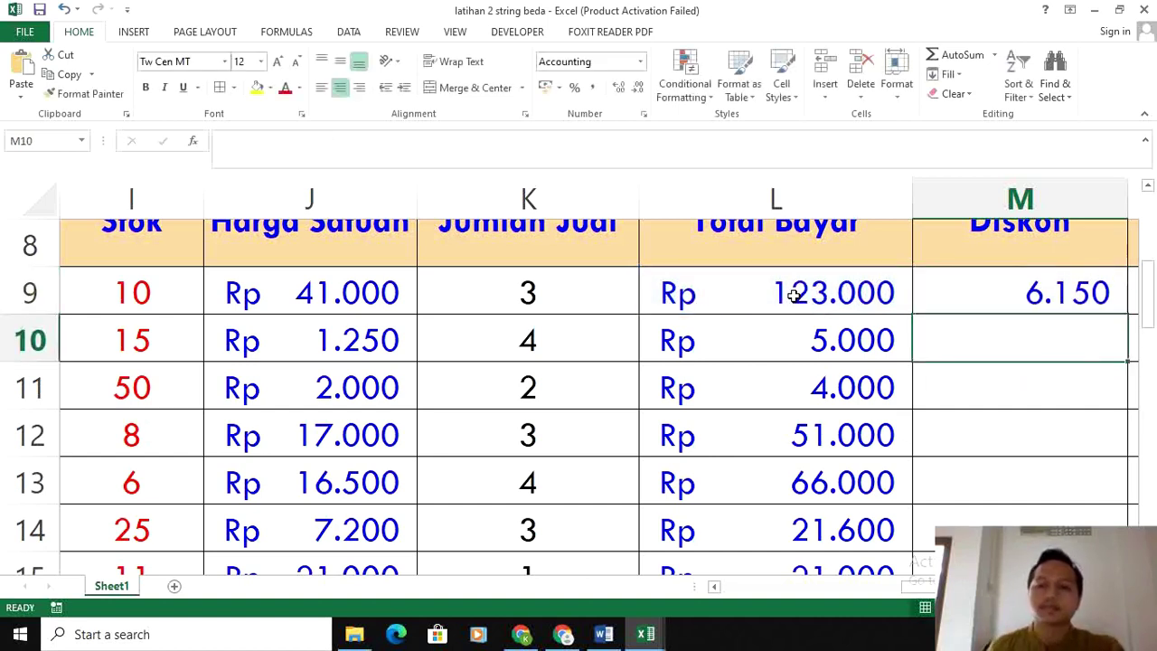
Fill the M9 formula down the Diskon column and check the copied formulas in M10 and M11
click(1090, 291)
double_click(1128, 313)
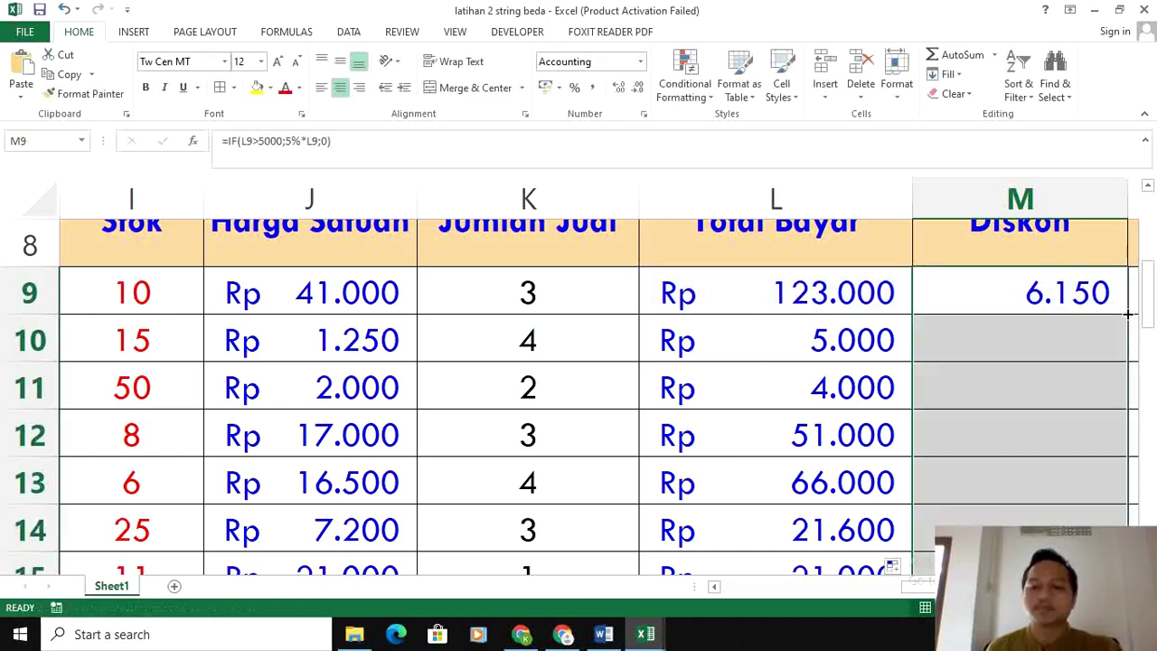
scroll(1074, 446, down, 1)
scroll(1074, 447, up, 2)
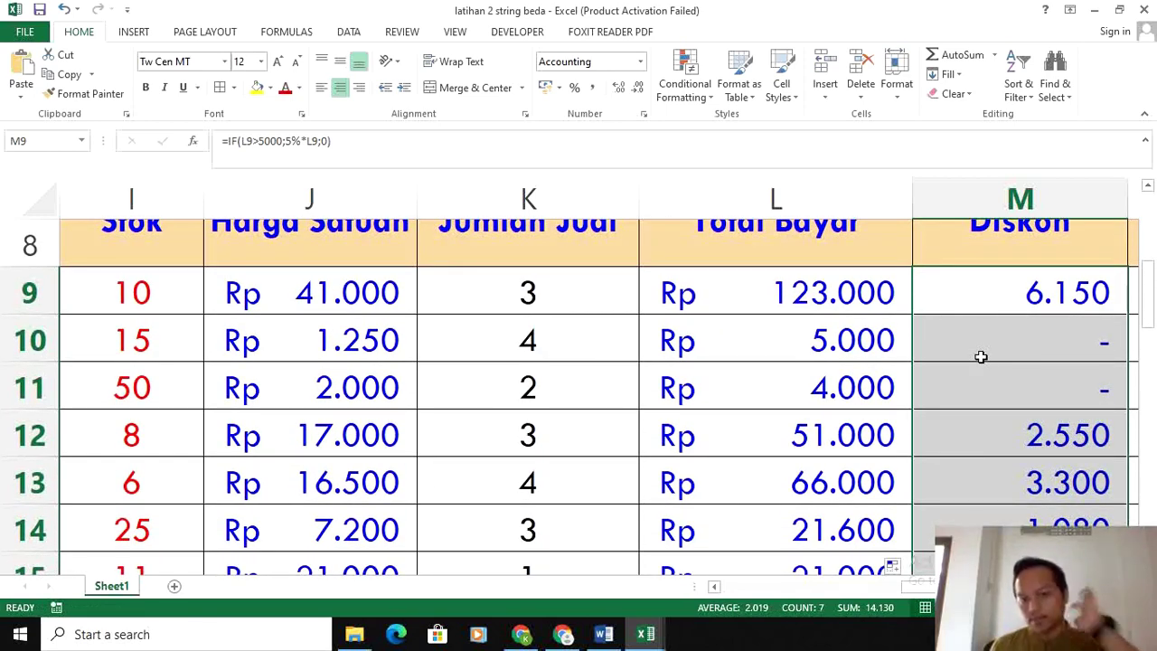
click(994, 354)
click(1012, 384)
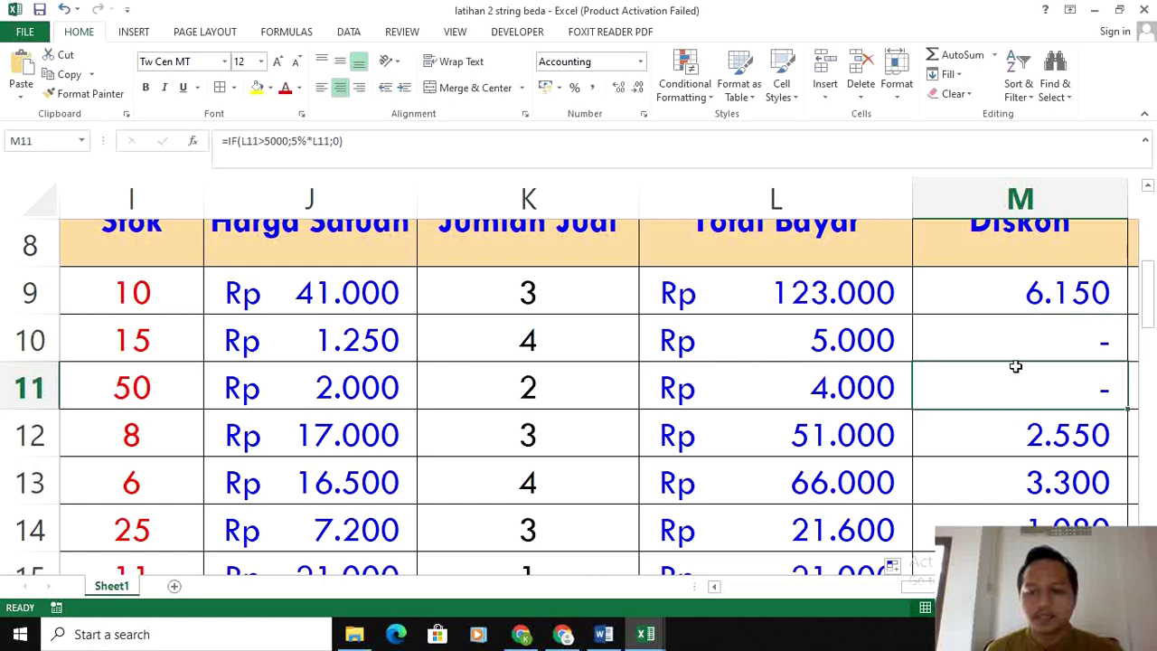
click(1018, 348)
Enter the formula =L9-M9 in Harus Bayar cell N9 and fill it down the column to row 15
scroll(1000, 435, right, 2)
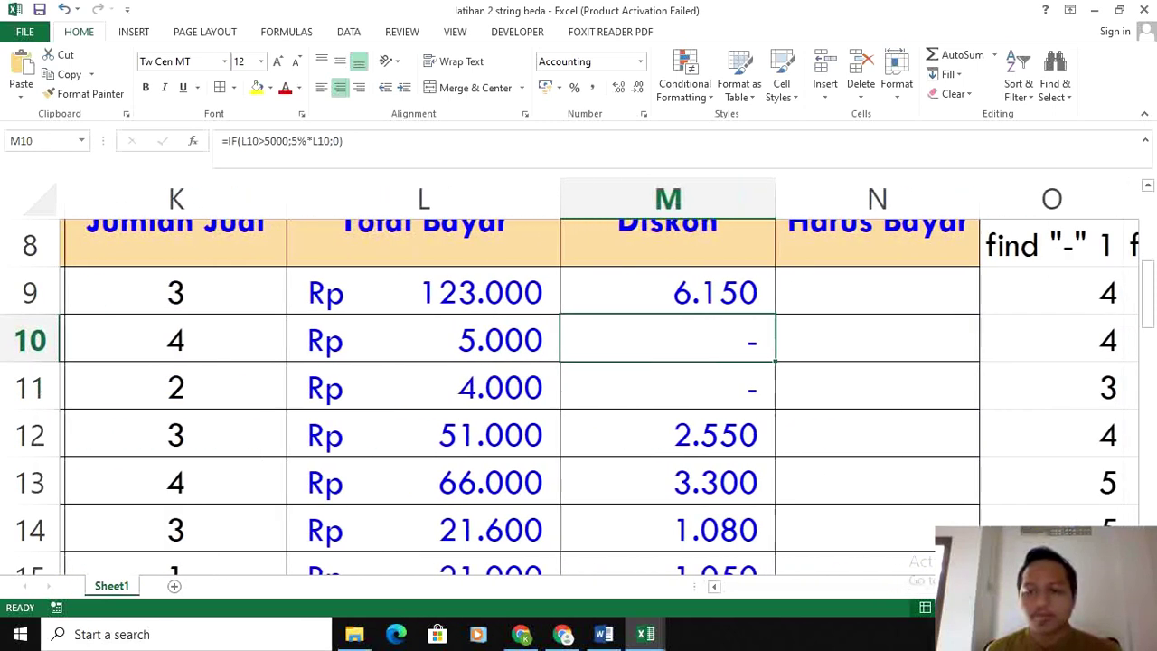
scroll(1000, 435, up, 1)
scroll(1000, 435, down, 1)
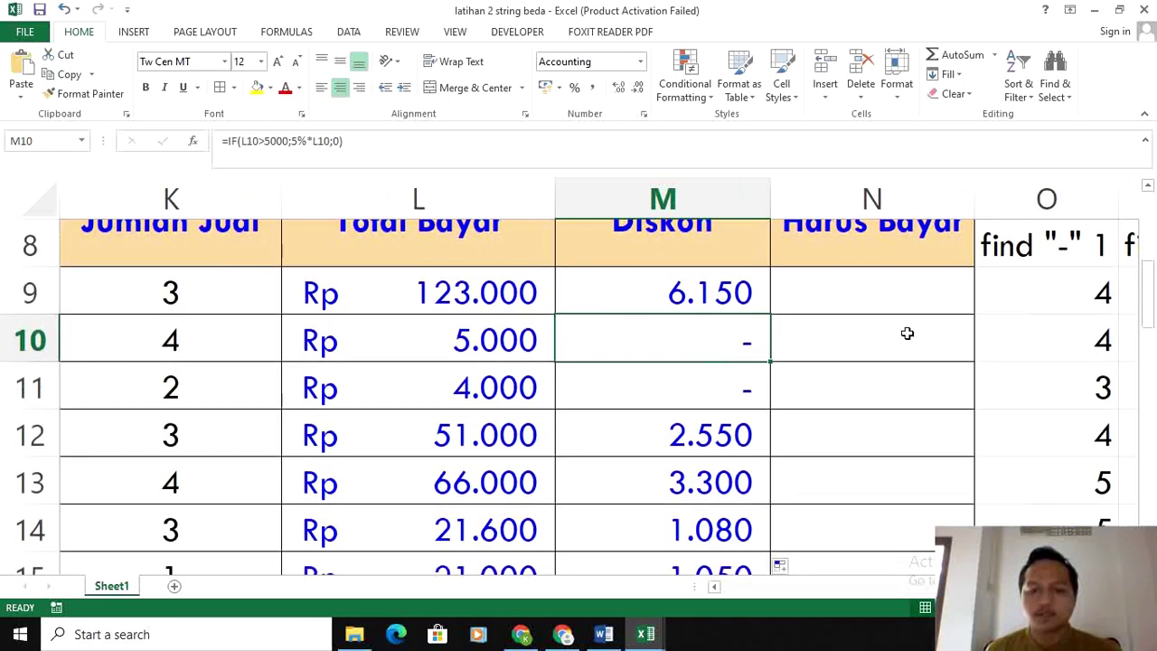
click(882, 296)
text(=)
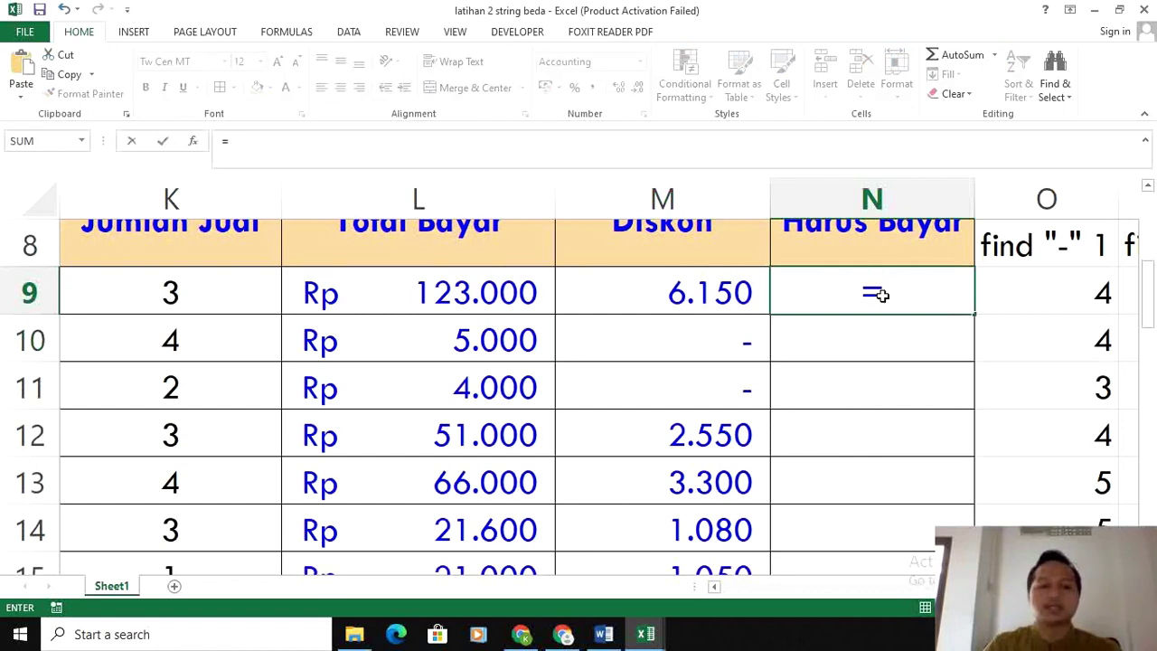
key(Left)
key(Left)
text(-)
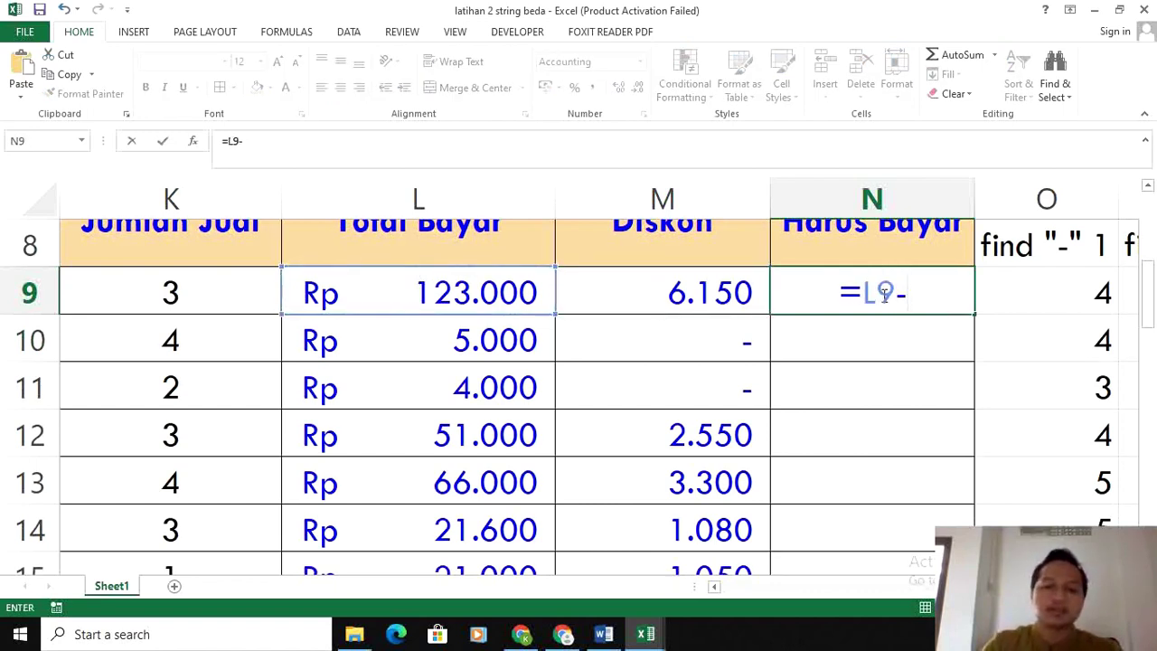
key(Left)
key(Return)
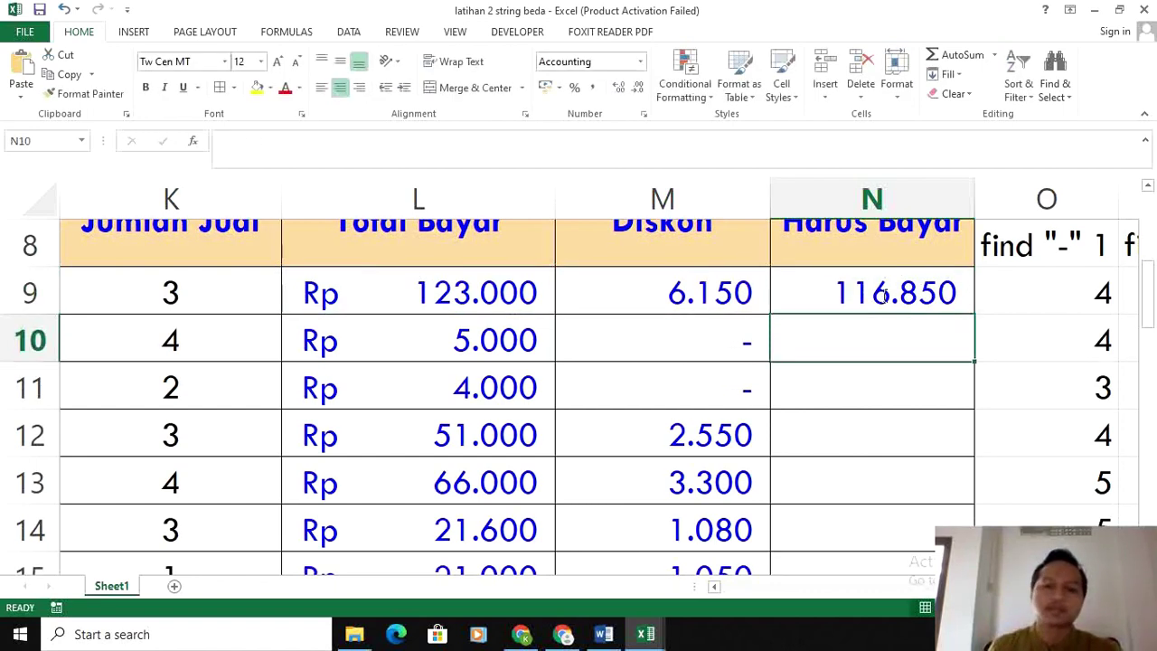
click(883, 295)
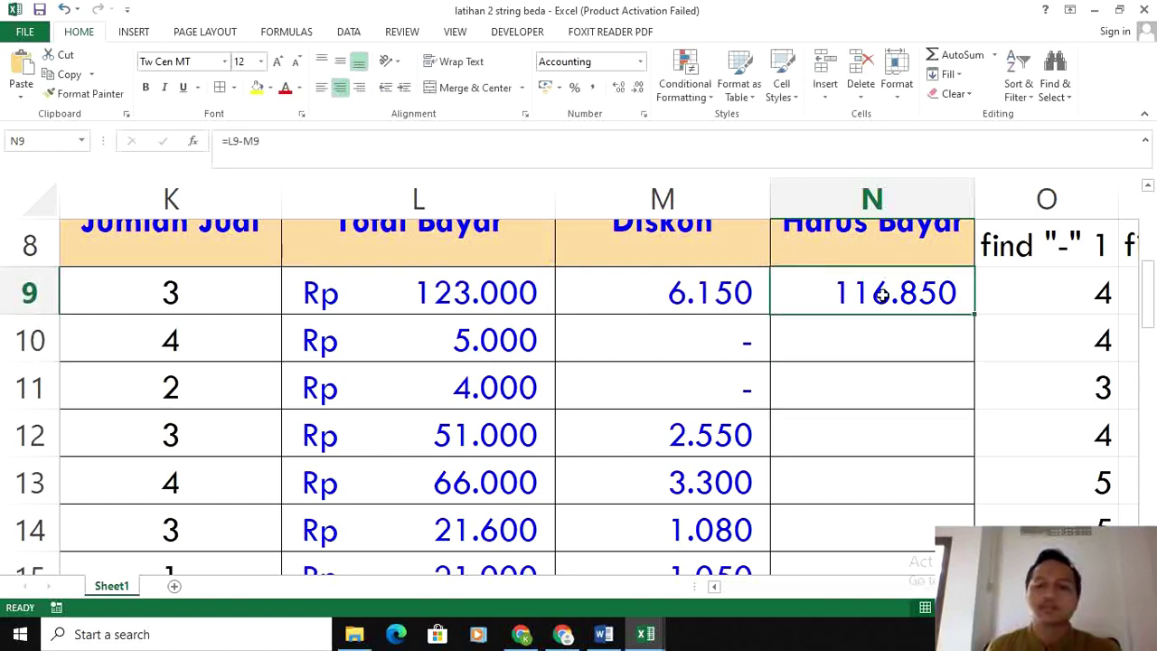
double_click(972, 318)
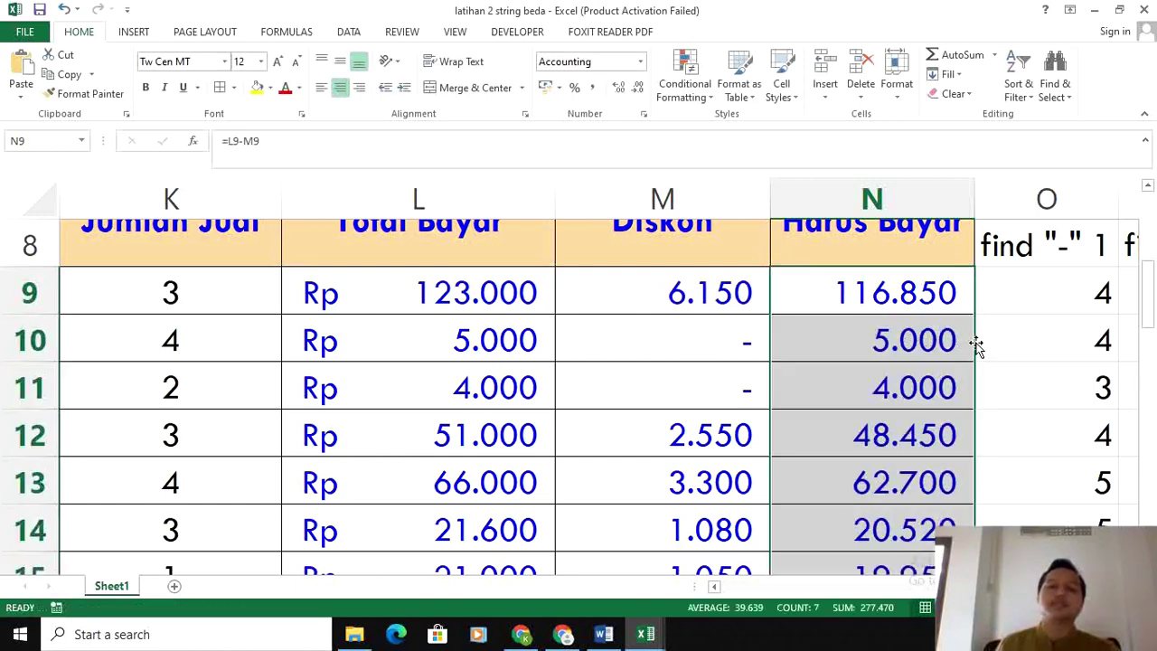
Fill the H9 formula down the Produksi column to H15 so every drug has its manufacturer
scroll(976, 348, down, 4)
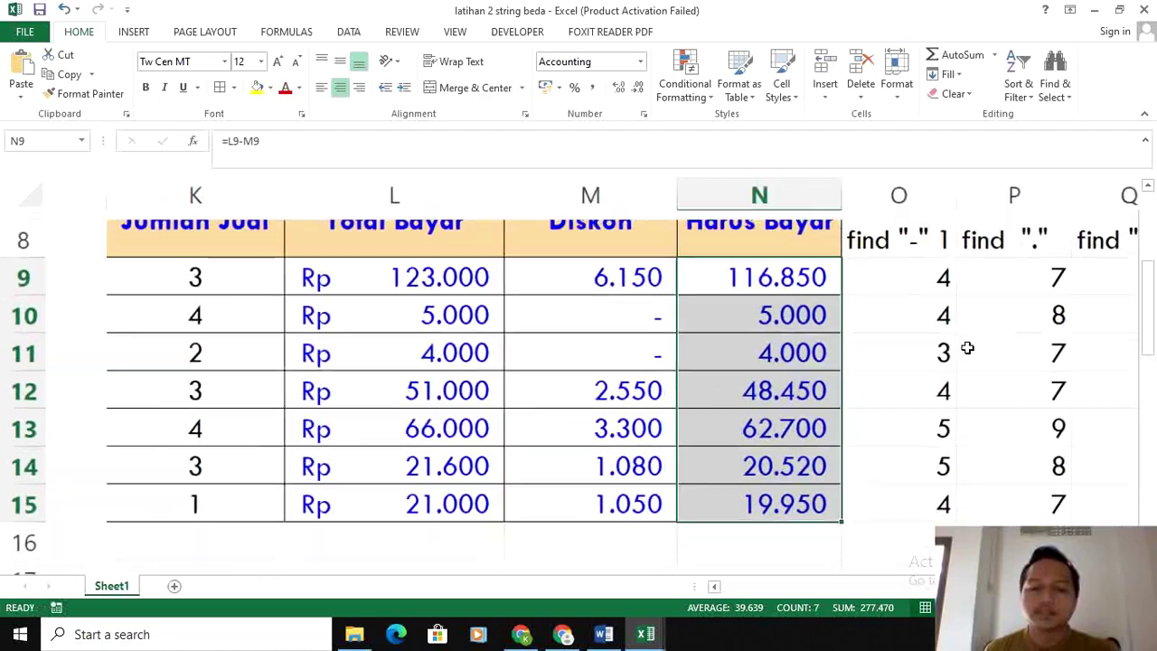
scroll(967, 348, down, 6)
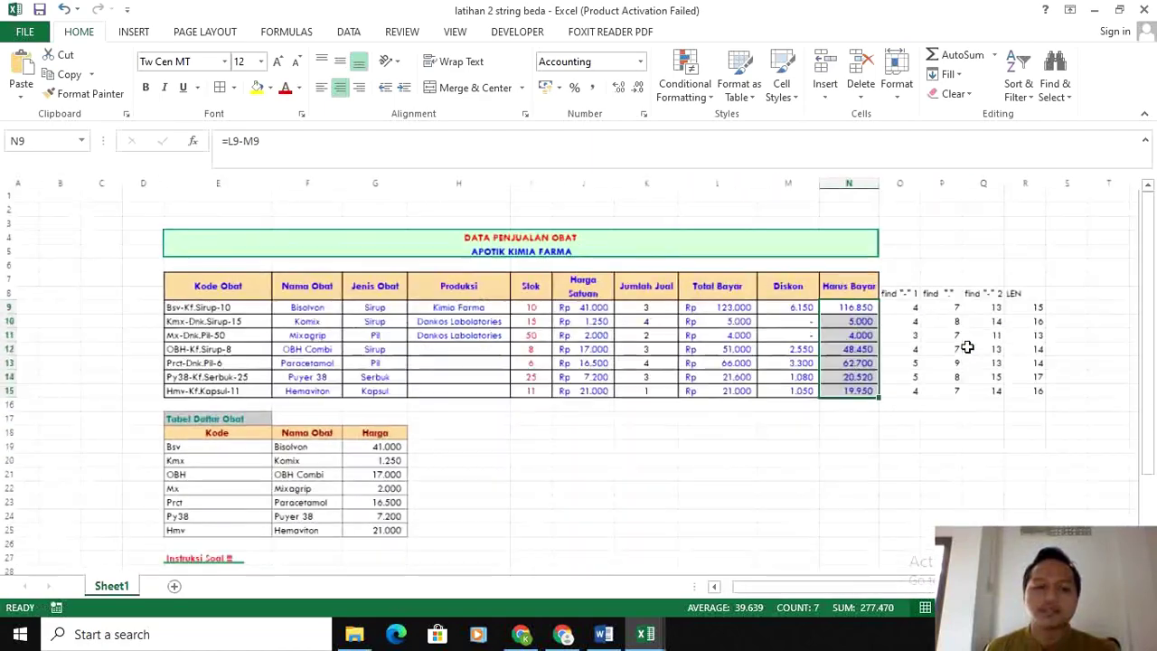
click(350, 273)
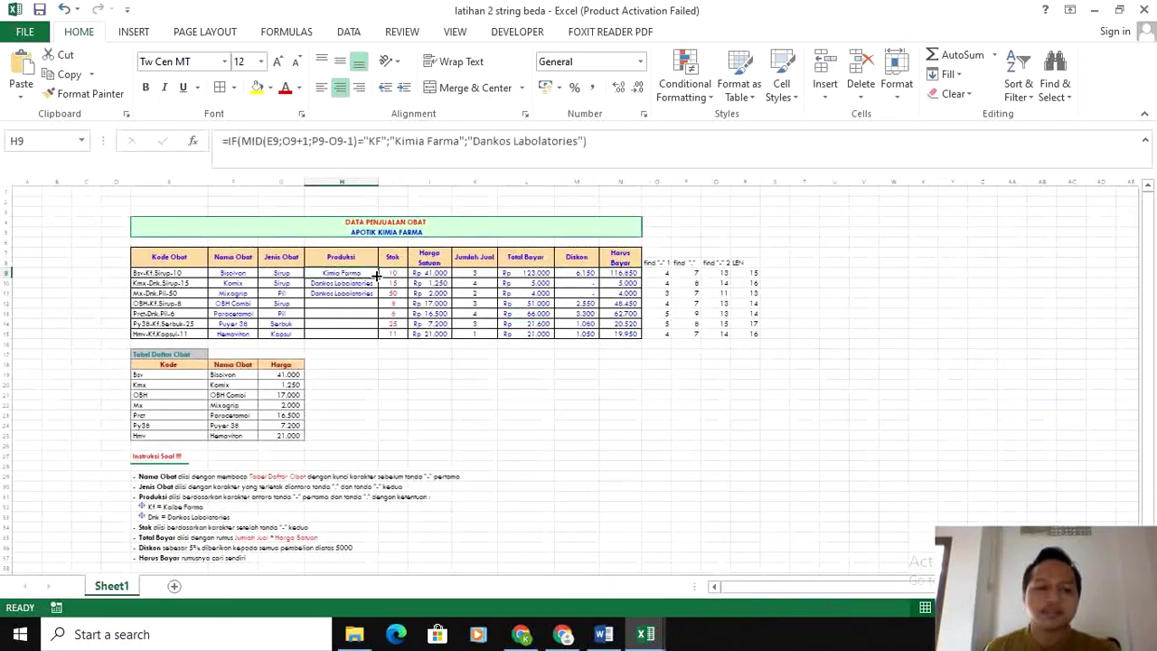
drag(378, 277, 382, 335)
click(620, 425)
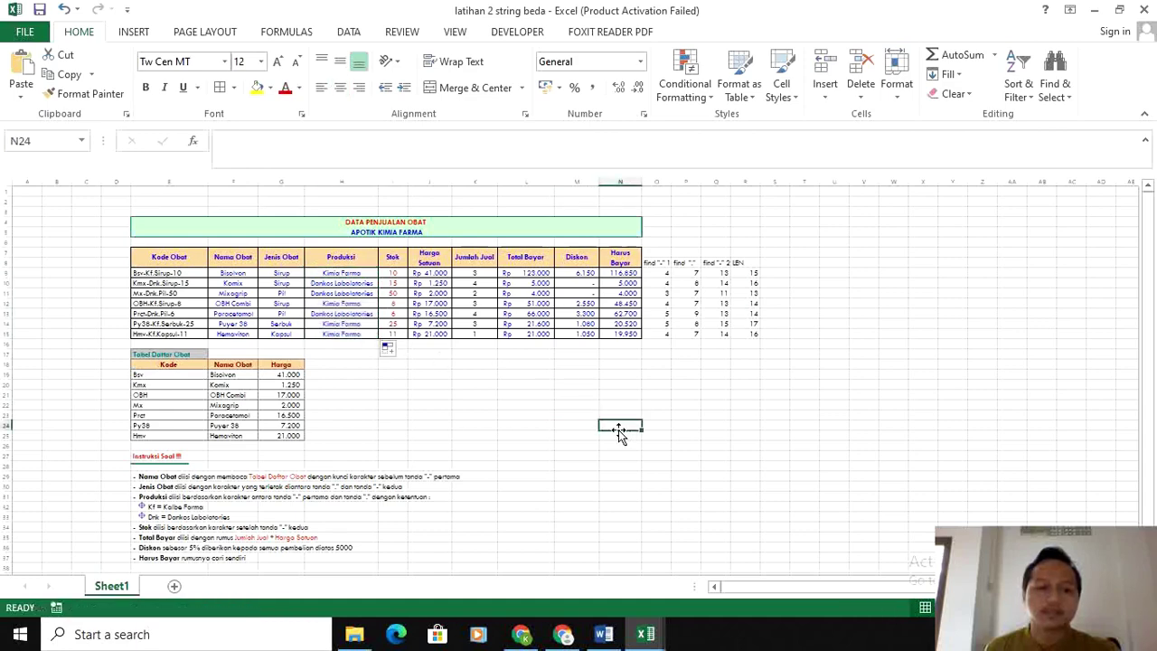
Review the completed sales table from Kode Obat through Harus Bayar, including the helper columns beside it
scroll(607, 424, up, 5)
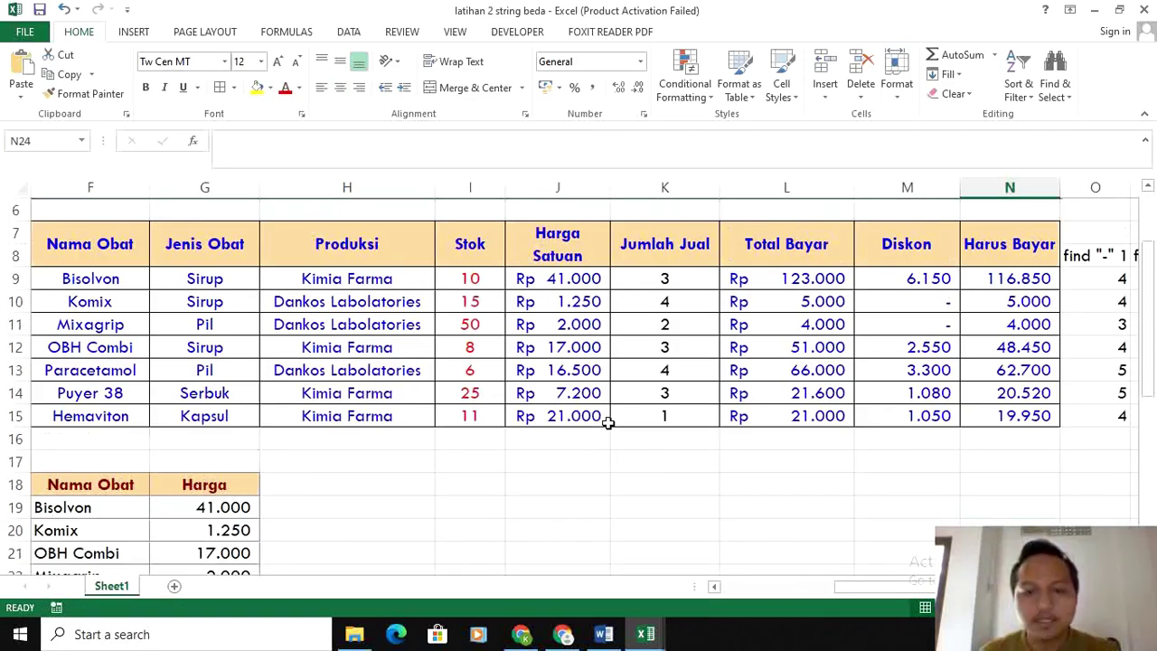
scroll(773, 486, up, 2)
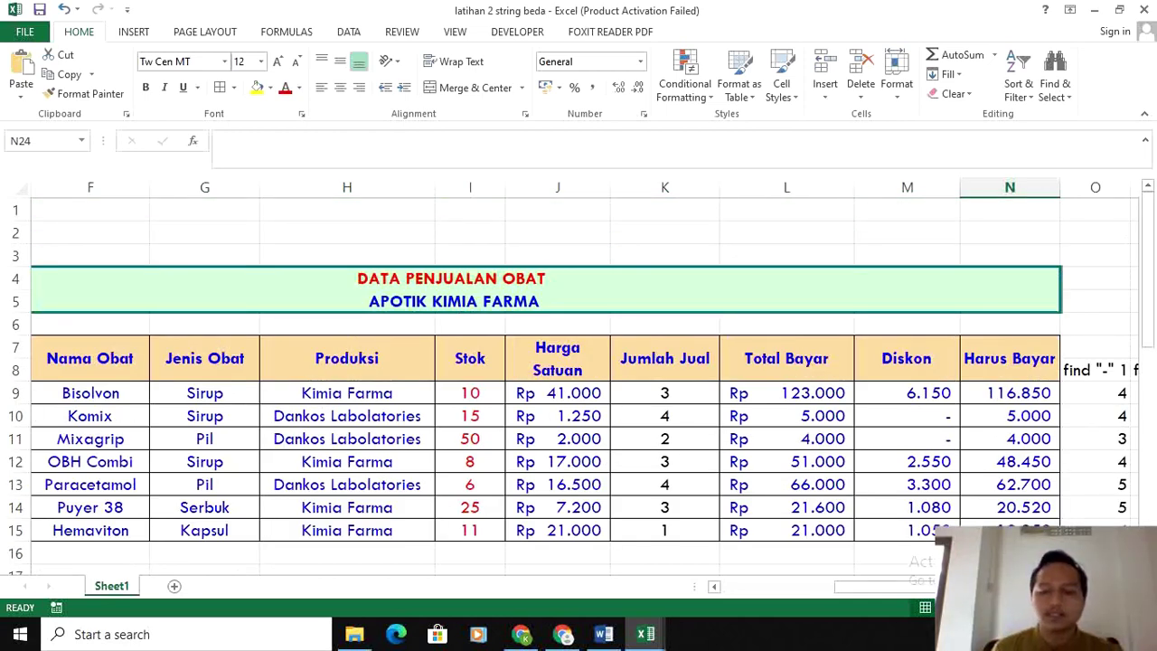
drag(897, 587, 871, 590)
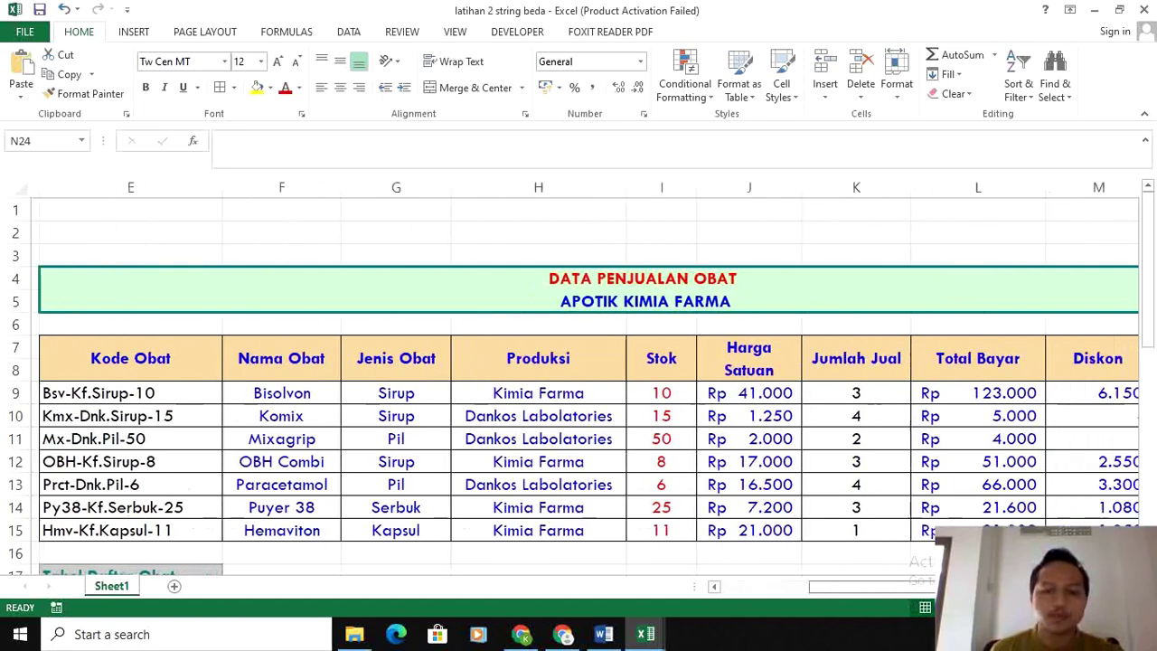
scroll(815, 354, right, 1)
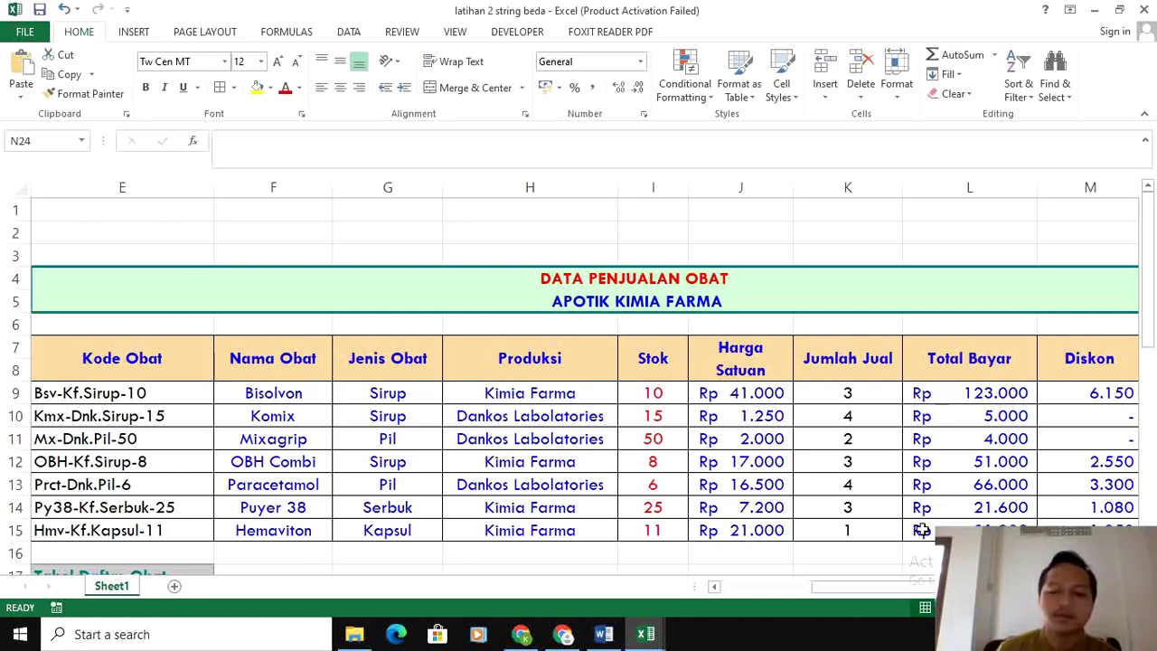
drag(867, 588, 936, 589)
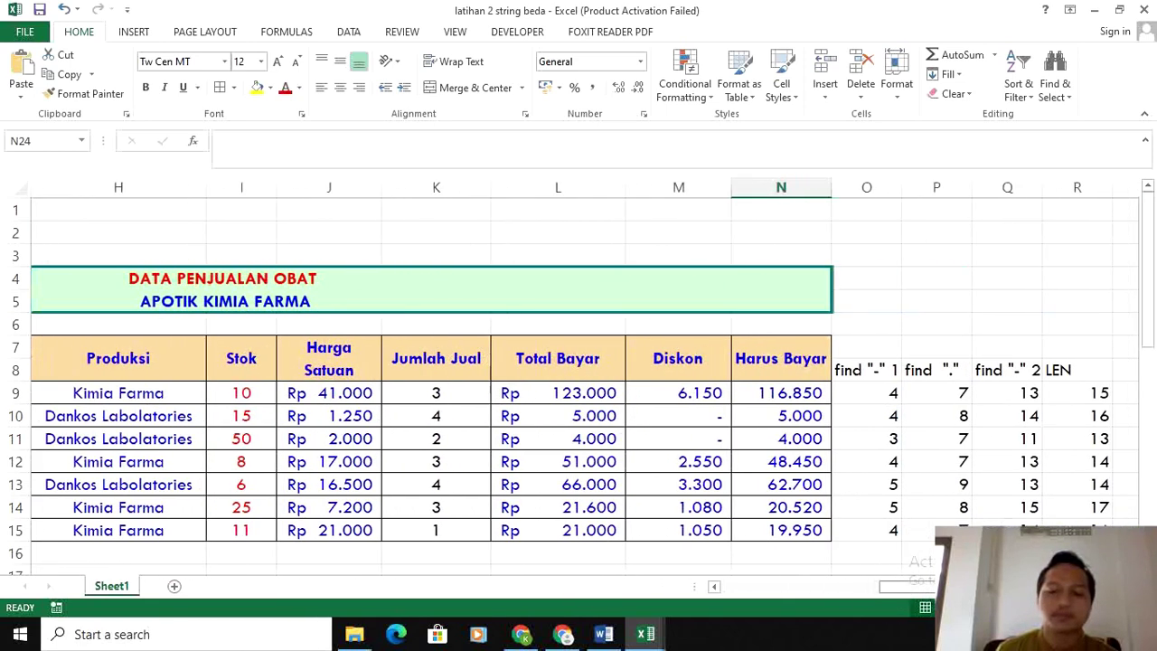